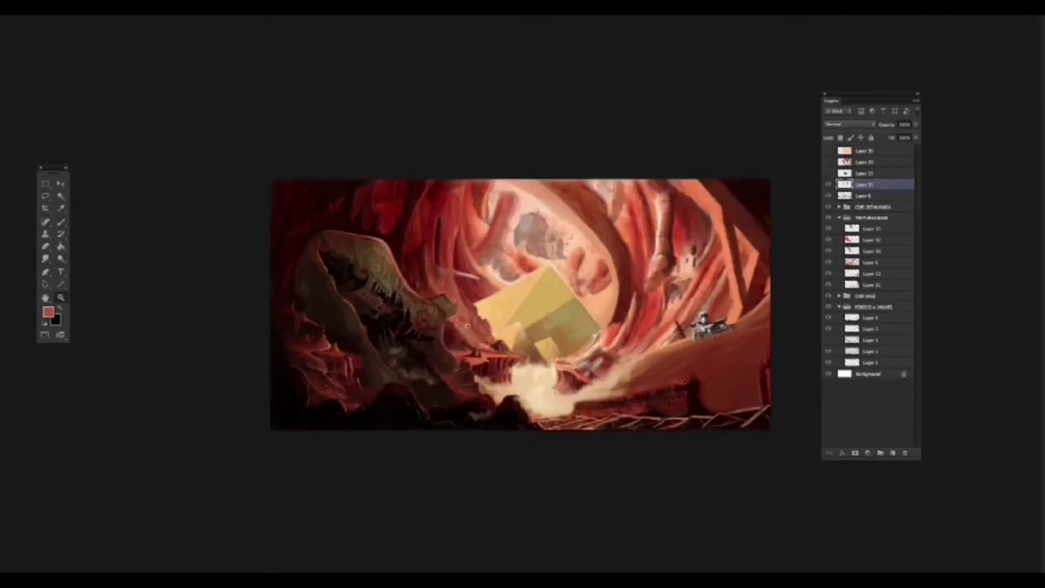
Set the foreground colour to a light orange for painting the small pyramid beside the large one.
scroll(329, 306, down, 4)
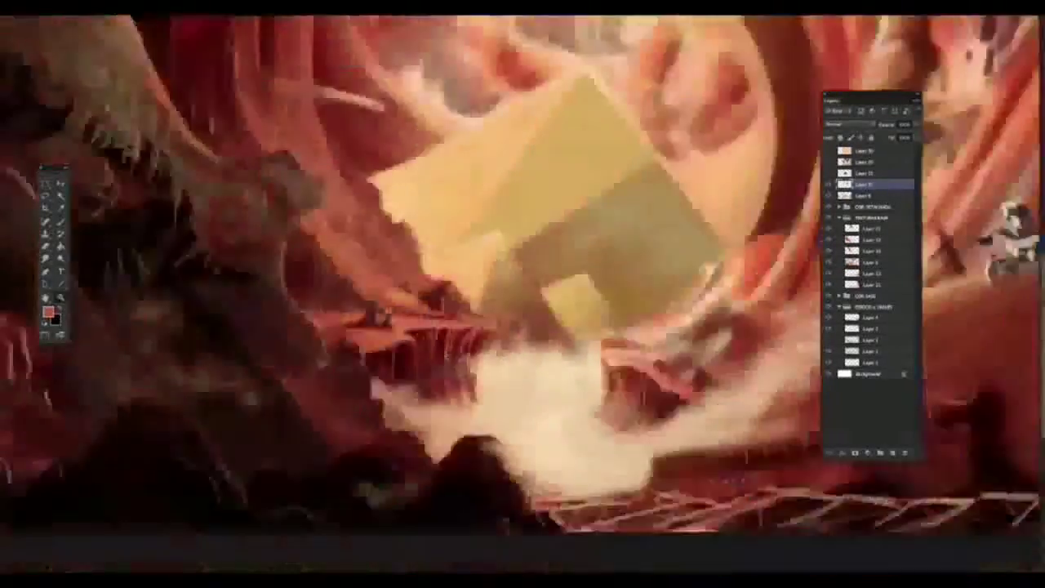
scroll(287, 320, up, 5)
scroll(318, 359, down, 6)
click(48, 312)
click(791, 331)
click(942, 282)
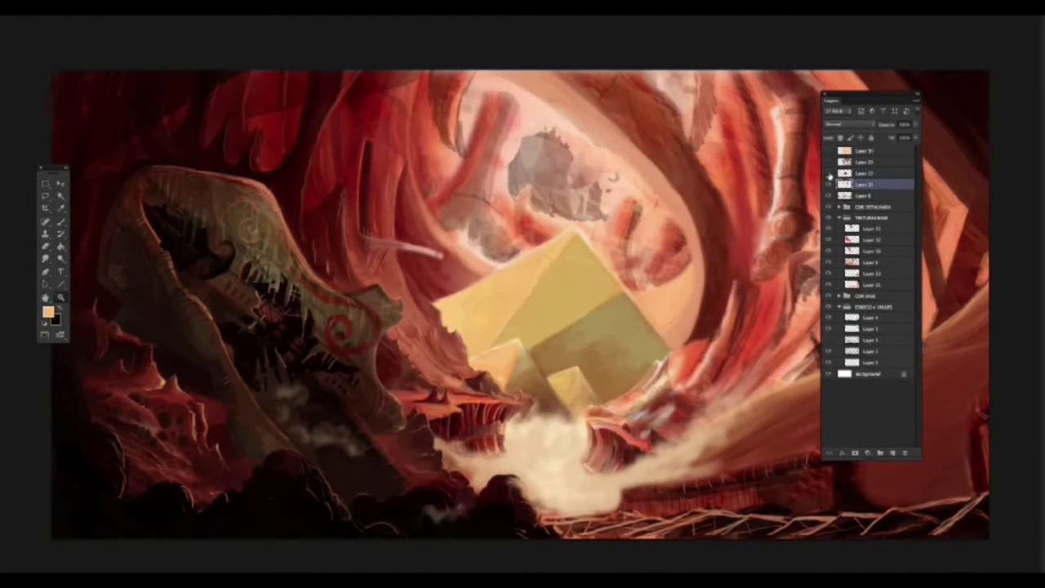
Compare the painting with and without the hidden layer directly above the active one, and leave that layer visible.
click(829, 174)
click(830, 174)
click(830, 174)
click(829, 174)
Paint the folds of the upper red wall beside the cavern opening with reds sampled from the wall.
alt+click(405, 156)
right_click(400, 157)
key(Escape)
mouse_move(400, 156)
mouse_down()
mouse_move(388, 139)
mouse_move(404, 188)
mouse_move(399, 236)
mouse_up()
alt+click(389, 127)
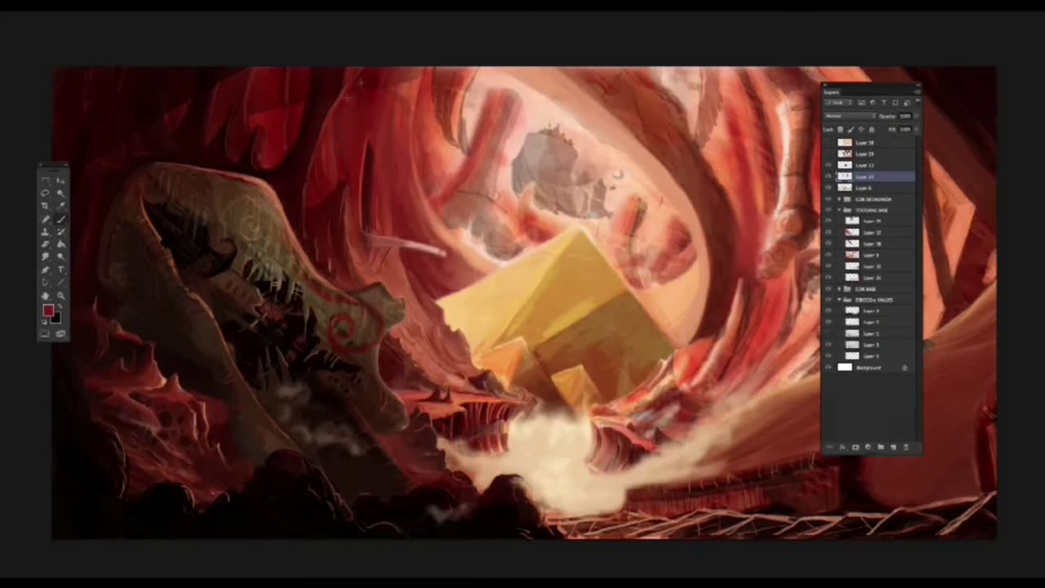
alt+click(346, 115)
drag(350, 103, 341, 131)
alt+click(384, 96)
drag(381, 74, 369, 112)
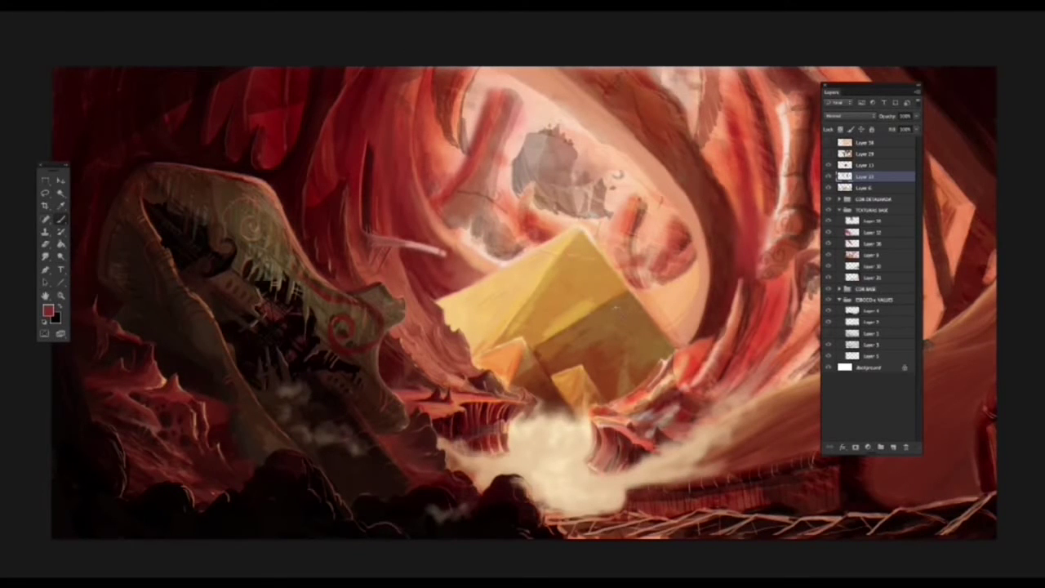
Brush two long strokes down the opening's inner edge toward the large pyramid.
right_click(397, 237)
key(Escape)
mouse_move(402, 157)
mouse_down()
mouse_move(408, 200)
mouse_move(457, 277)
mouse_up()
mouse_move(416, 185)
mouse_down()
mouse_move(426, 258)
mouse_move(444, 290)
mouse_up()
right_click(396, 163)
key(Escape)
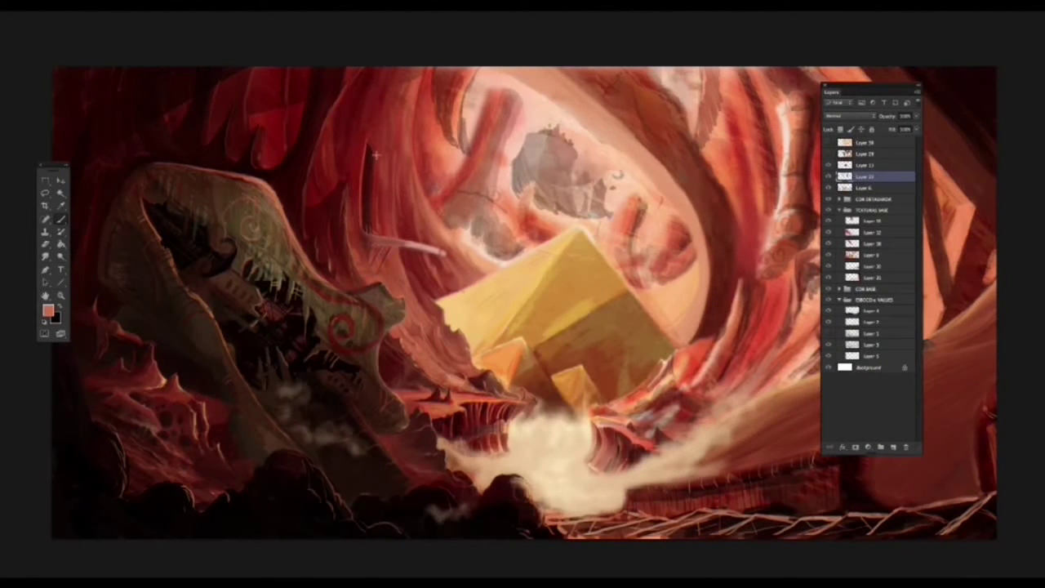
Sample tones from the red wall folds and the rocks below them, and reselect the Brush tool.
alt+click(332, 145)
alt+click(338, 145)
alt+click(351, 186)
alt+click(396, 367)
click(61, 295)
click(452, 303)
click(61, 218)
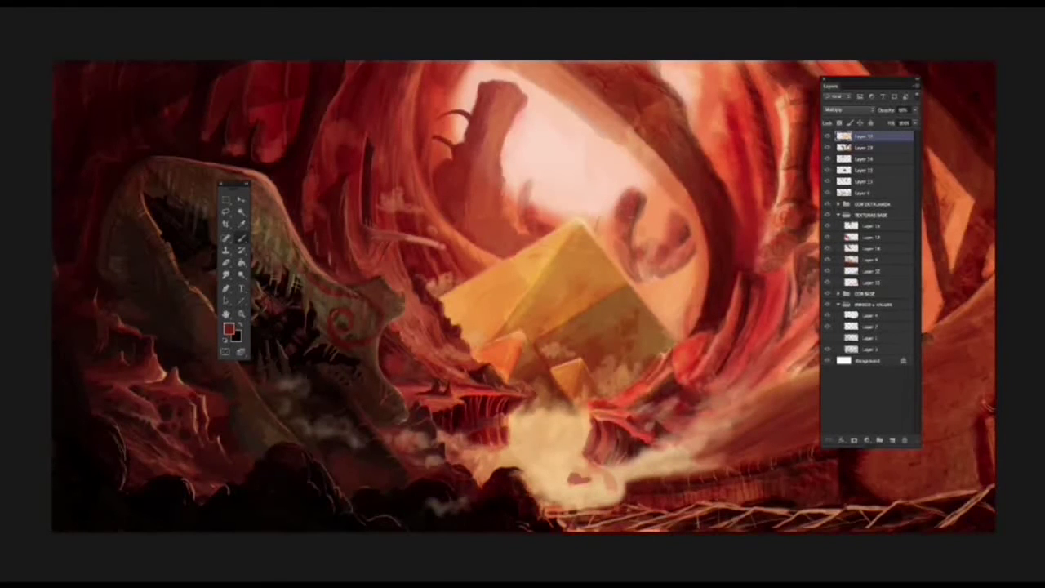
Paint a curved red column behind the large pyramid on the topmost layer, trimming its edge with sampled orange.
mouse_move(627, 214)
mouse_down()
mouse_move(627, 237)
mouse_move(603, 237)
mouse_move(630, 271)
mouse_up()
mouse_move(625, 185)
mouse_down()
mouse_move(623, 256)
mouse_move(642, 279)
mouse_up()
drag(615, 202, 592, 233)
mouse_move(629, 181)
mouse_down()
mouse_move(610, 217)
mouse_move(634, 209)
mouse_move(615, 217)
mouse_up()
alt+click(646, 204)
drag(614, 204, 606, 232)
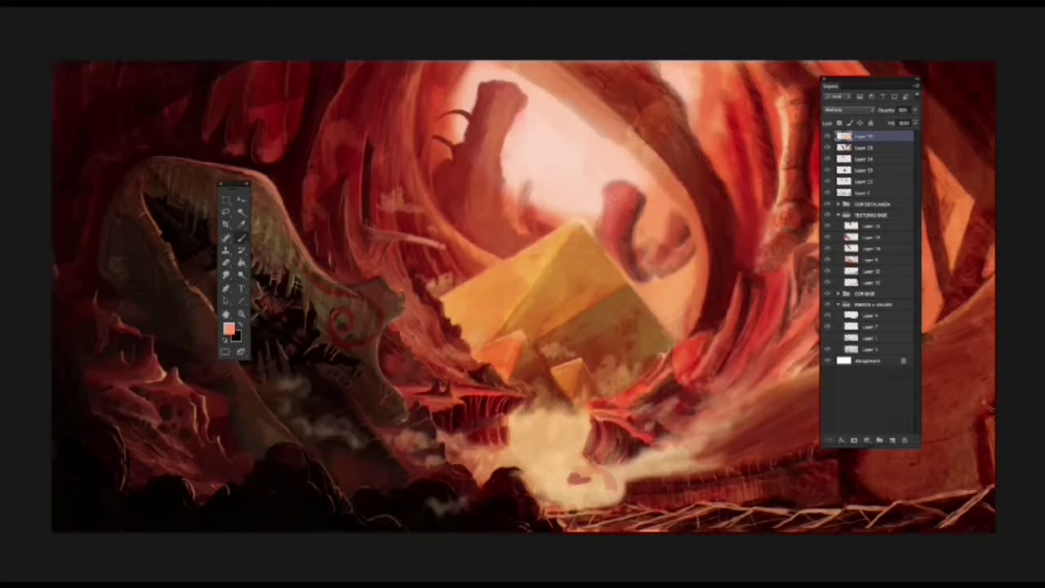
alt+click(630, 193)
drag(617, 188, 624, 204)
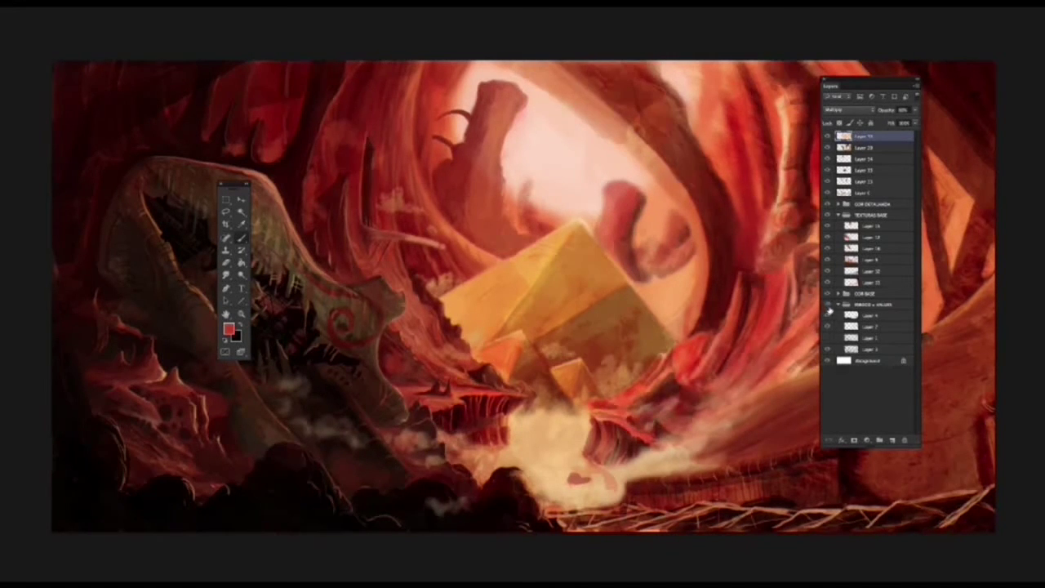
Undo the last strokes on the curved column and activate the second layer above the COR DETALHADA group.
click(857, 350)
key(ctrl+z)
key(ctrl+z)
key(ctrl+z)
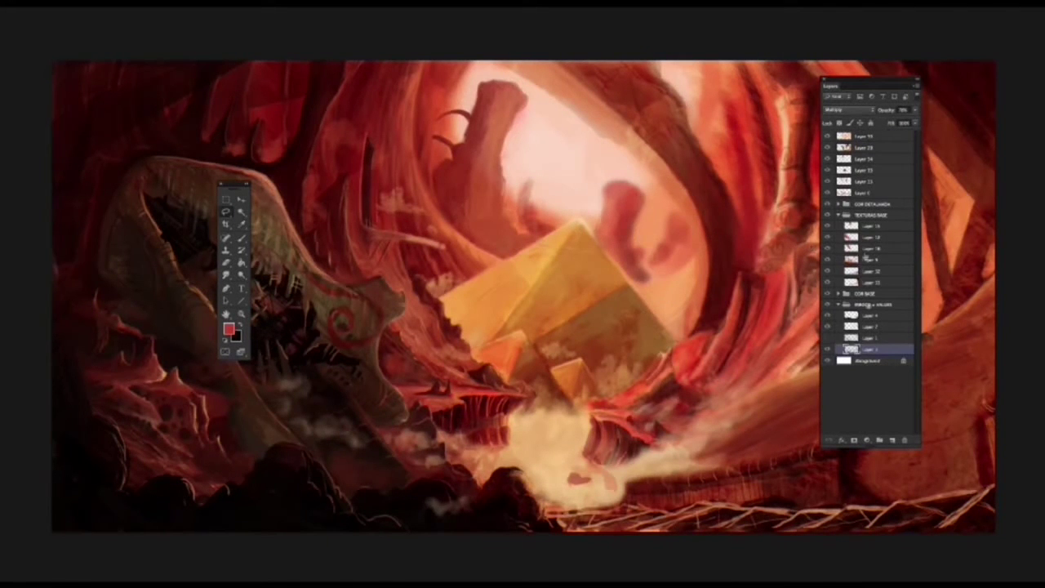
click(849, 180)
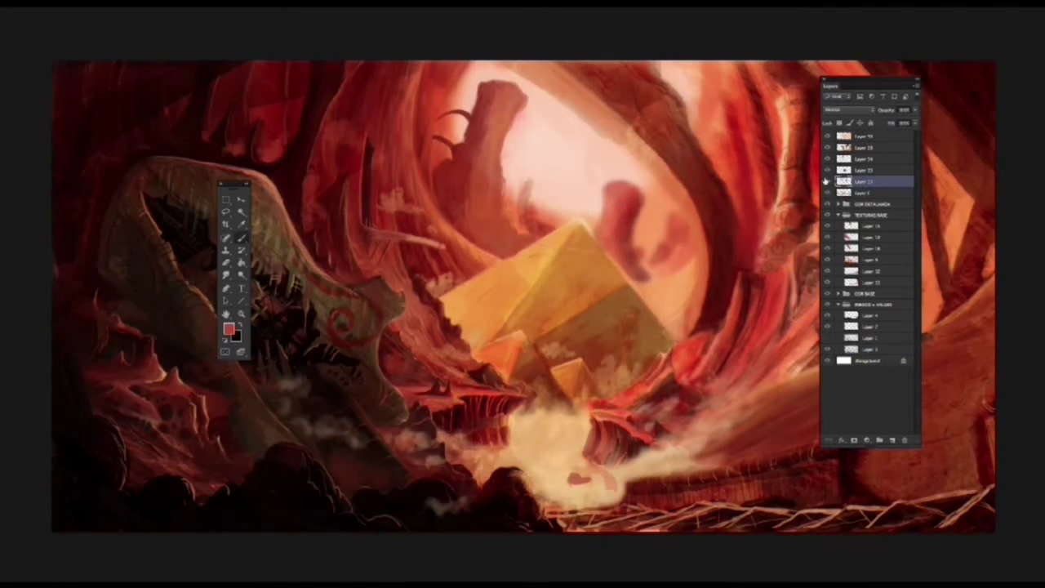
Deepen the curved column with dark red strokes along its height and refine its outer edge with a salmon stroke.
key(ctrl+plus)
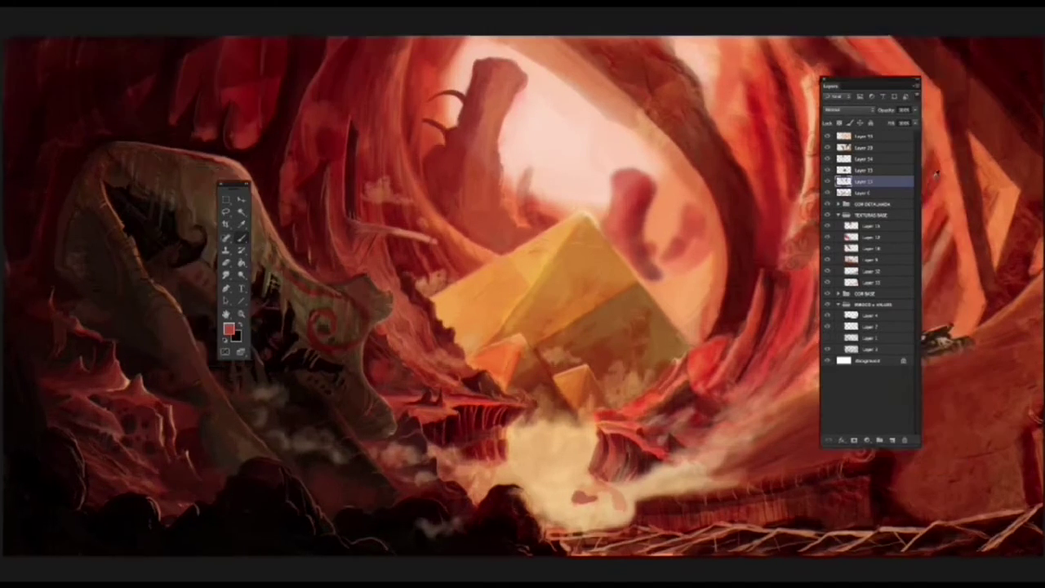
scroll(937, 174, up, 2)
drag(550, 282, 587, 322)
drag(677, 269, 722, 280)
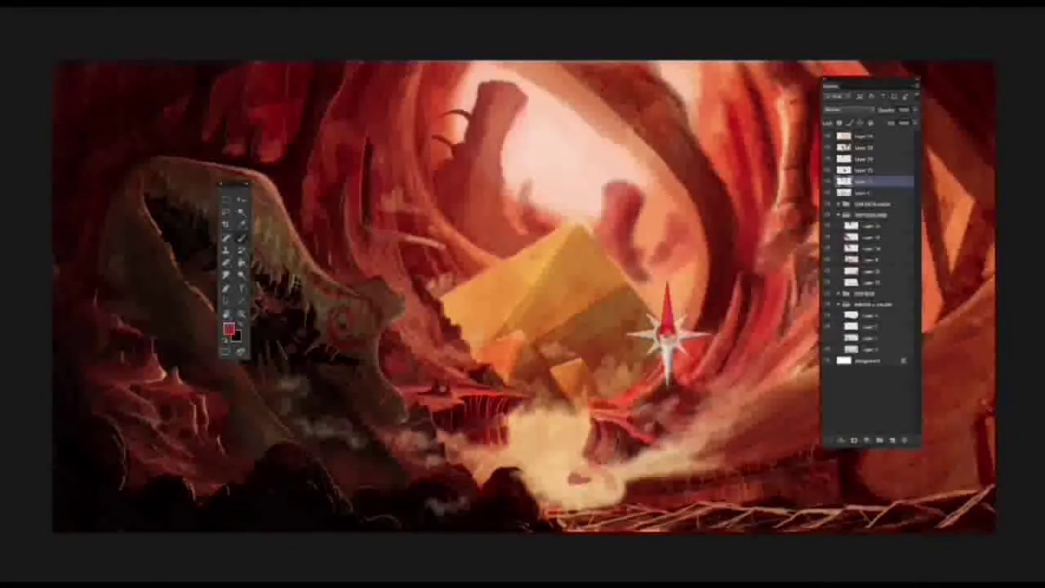
drag(628, 189, 646, 282)
drag(631, 223, 627, 236)
mouse_move(623, 184)
mouse_down()
mouse_move(614, 234)
mouse_move(645, 281)
mouse_up()
click(827, 183)
click(828, 183)
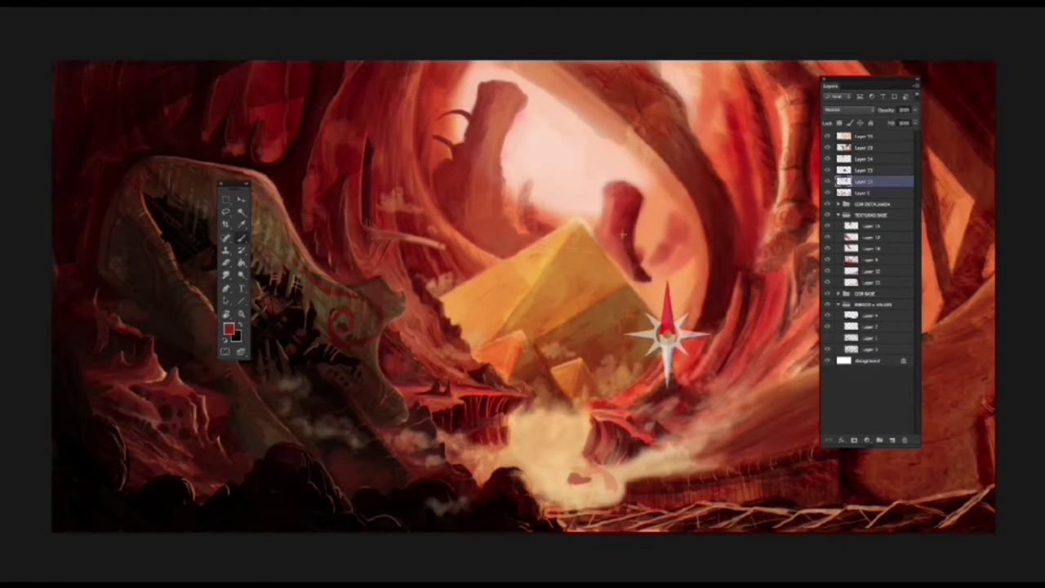
click(666, 330)
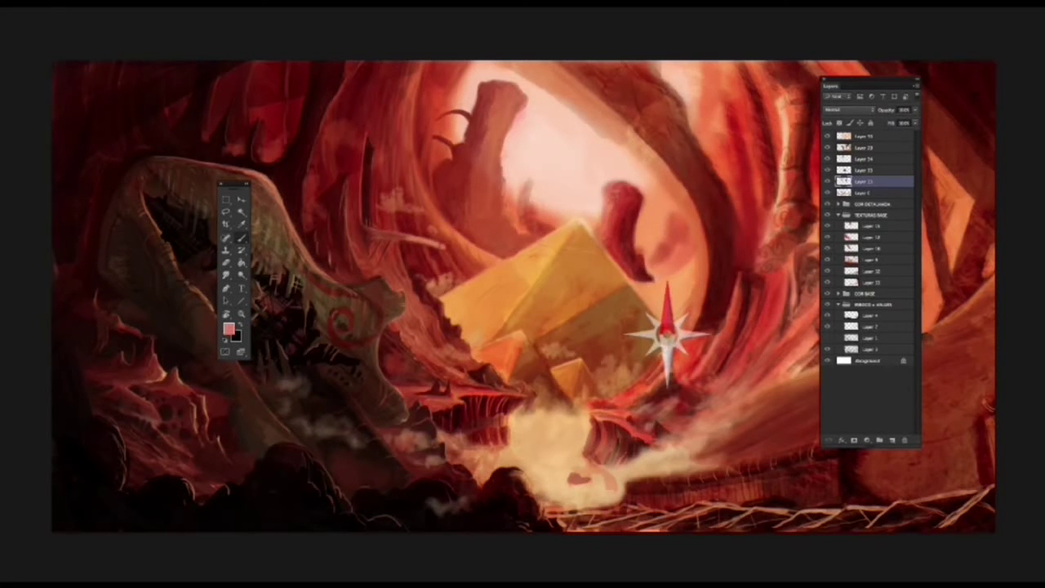
drag(607, 199, 600, 236)
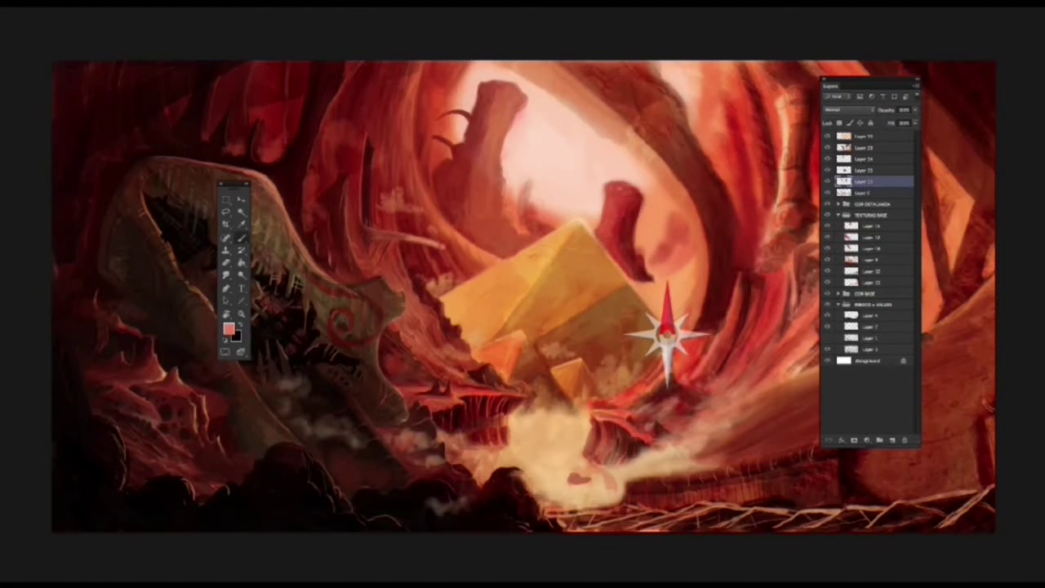
Paint long strokes down the inner edge of the large dark rib beside the curved column.
mouse_move(697, 246)
mouse_down()
mouse_move(685, 305)
mouse_move(572, 314)
mouse_up()
drag(424, 273, 566, 301)
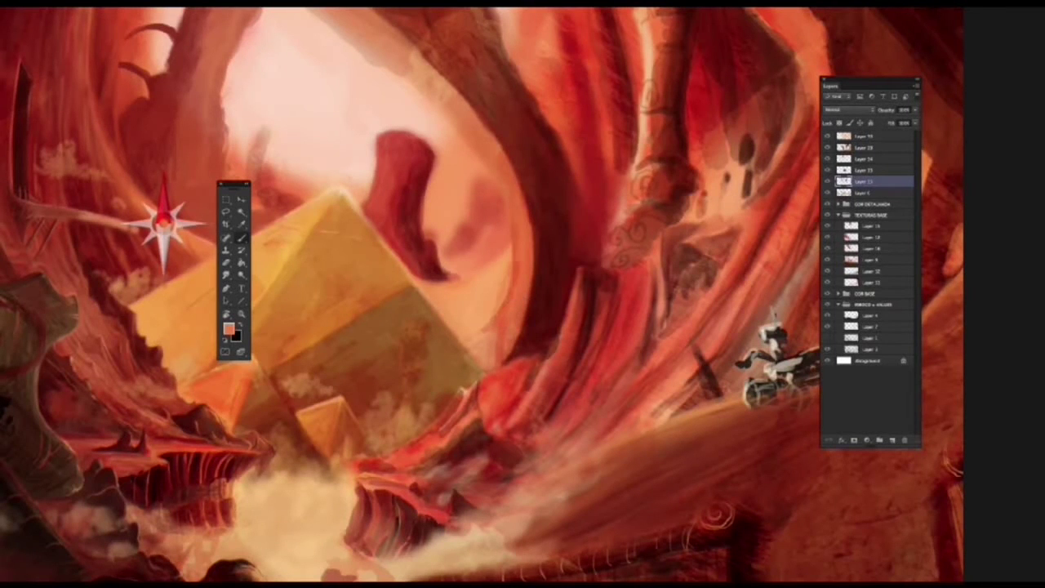
mouse_move(523, 241)
mouse_down()
mouse_move(504, 337)
mouse_move(473, 356)
mouse_move(506, 341)
mouse_up()
mouse_move(486, 130)
mouse_down()
mouse_move(534, 245)
mouse_move(522, 337)
mouse_up()
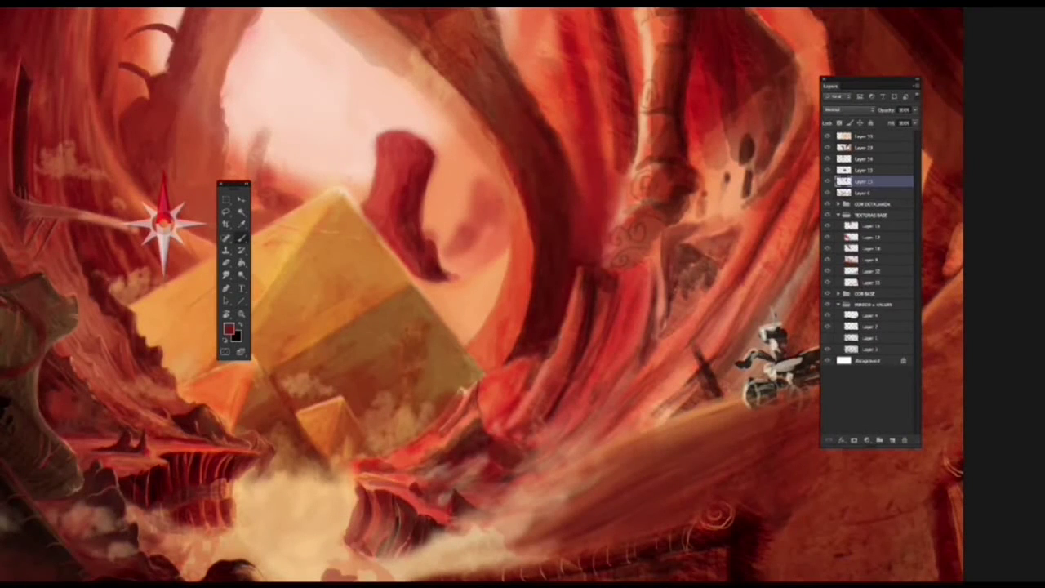
drag(490, 485, 499, 513)
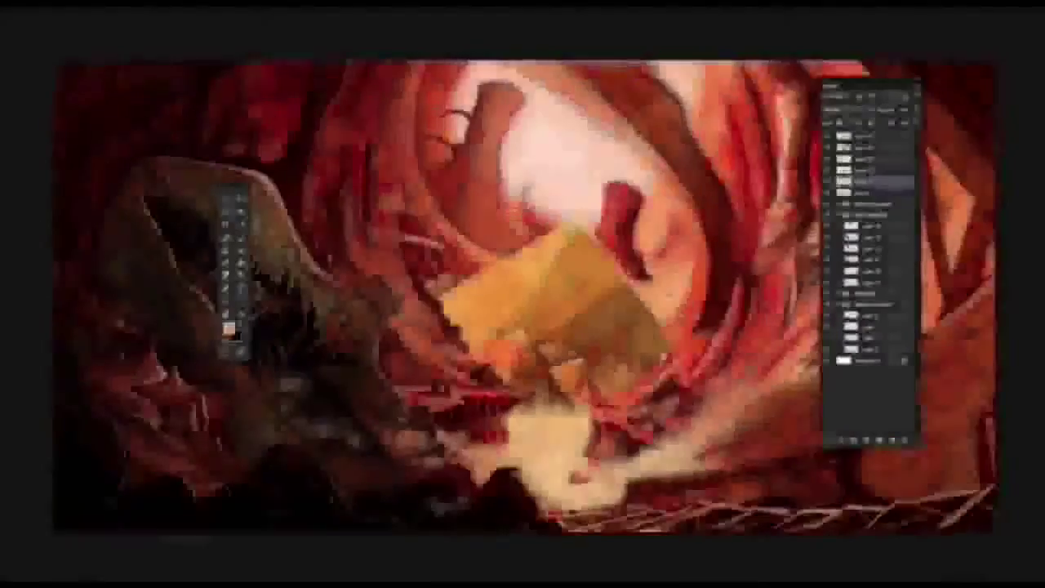
Extend the base of the curved column into a hook toward the large rib and sample an adjoining colour.
key(ctrl+plus)
key(ctrl+minus)
key(ctrl+plus)
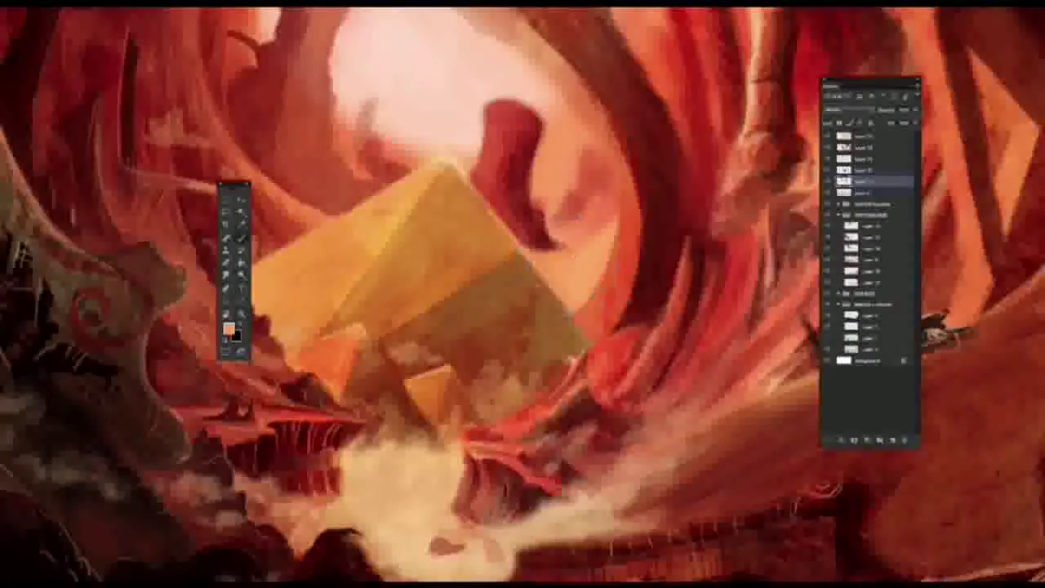
mouse_move(527, 247)
mouse_down()
mouse_move(588, 236)
mouse_move(550, 230)
mouse_move(614, 222)
mouse_move(581, 246)
mouse_up()
alt+click(595, 232)
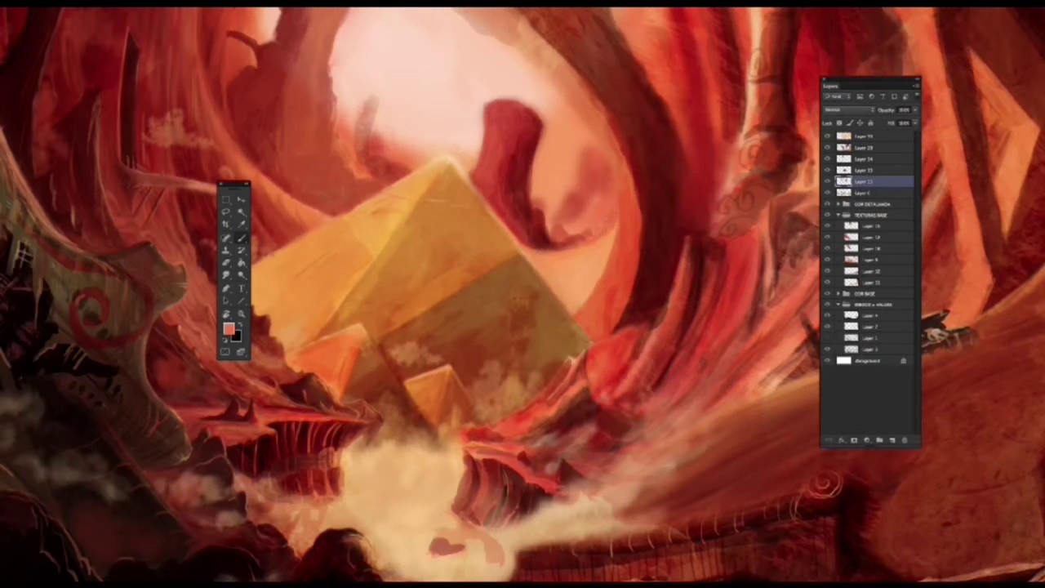
right_click(540, 245)
key(Escape)
right_click(540, 245)
key(Escape)
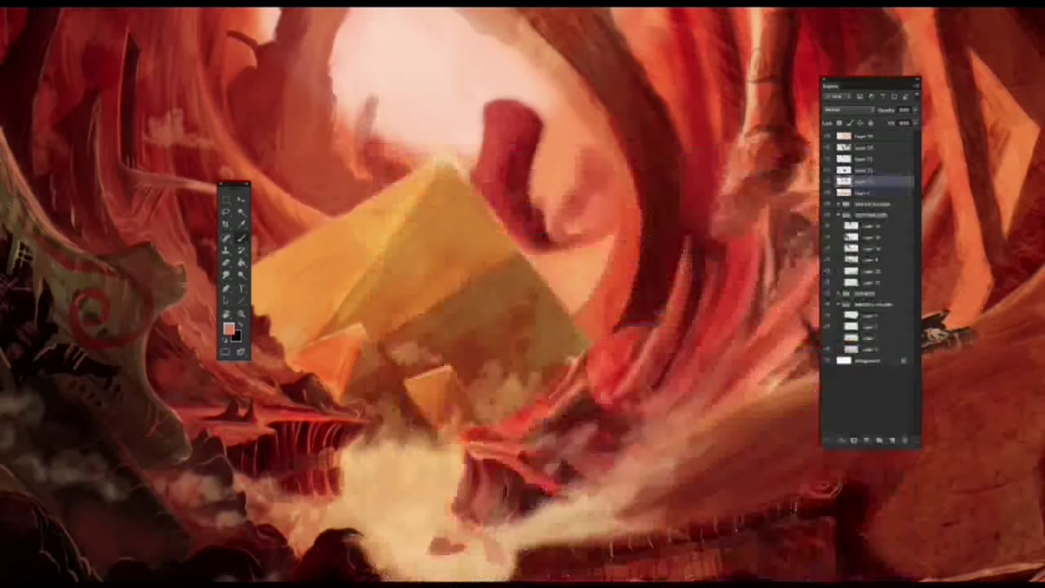
Paint a small distant pillar between the tall column and the pyramid's apex, using sampled salmon and red tones.
drag(353, 91, 368, 167)
alt+click(372, 163)
mouse_move(366, 124)
mouse_down()
mouse_move(364, 155)
mouse_move(380, 179)
mouse_up()
drag(367, 92, 364, 173)
drag(368, 90, 378, 109)
drag(362, 126, 356, 155)
alt+click(366, 97)
mouse_move(356, 94)
mouse_down()
mouse_move(368, 127)
mouse_move(358, 144)
mouse_up()
alt+click(372, 101)
drag(356, 116, 349, 154)
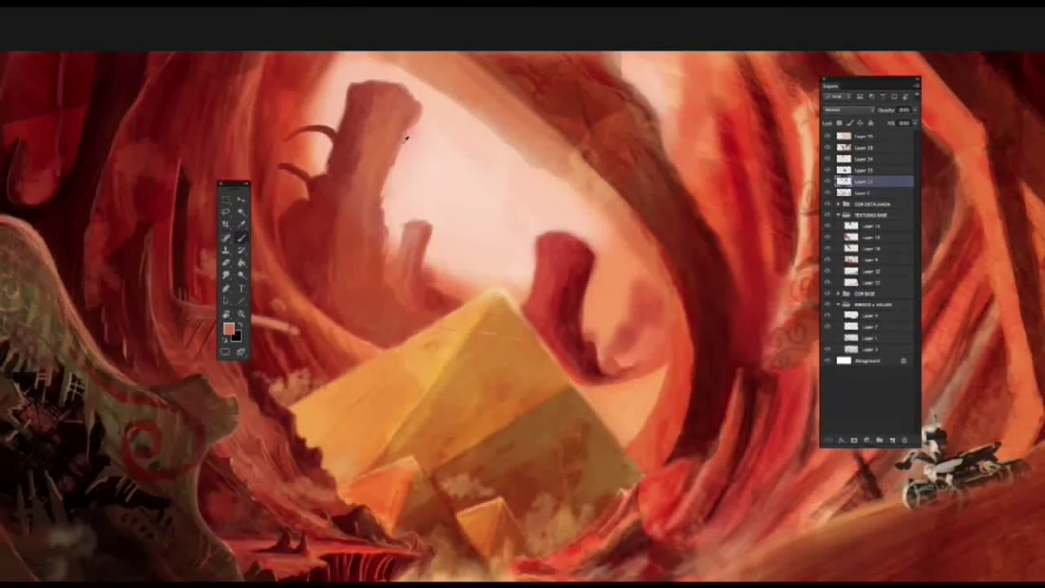
Compare the upper layers by hiding and showing them, and activate the third layer above the COR DETALHADA group.
click(826, 161)
click(826, 161)
click(827, 161)
click(827, 161)
click(861, 160)
click(826, 183)
click(826, 183)
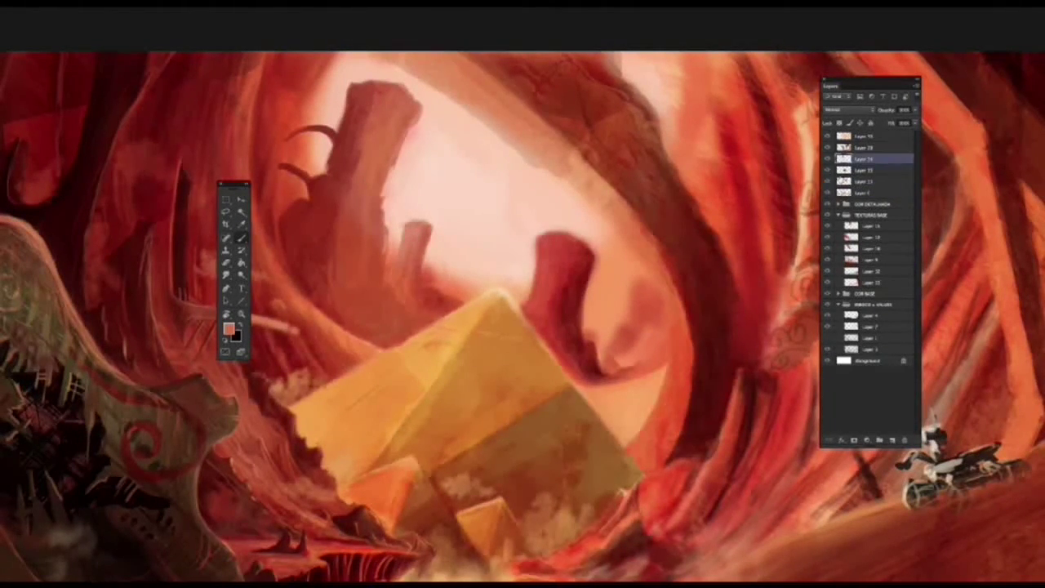
click(861, 181)
click(861, 172)
click(827, 171)
click(828, 171)
Choose the freehand Lasso among the lasso tool variants.
click(226, 211)
click(263, 218)
click(226, 211)
click(263, 209)
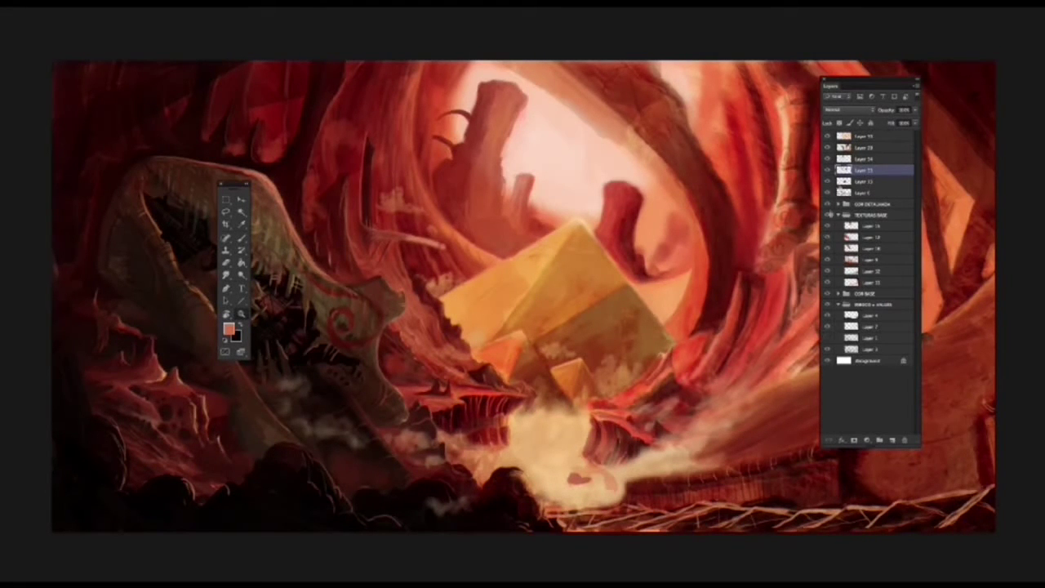
Activate the next layer down and collapse the ESBOCO e VALUES and TEXTURAS BASE groups.
key(alt+bracketleft)
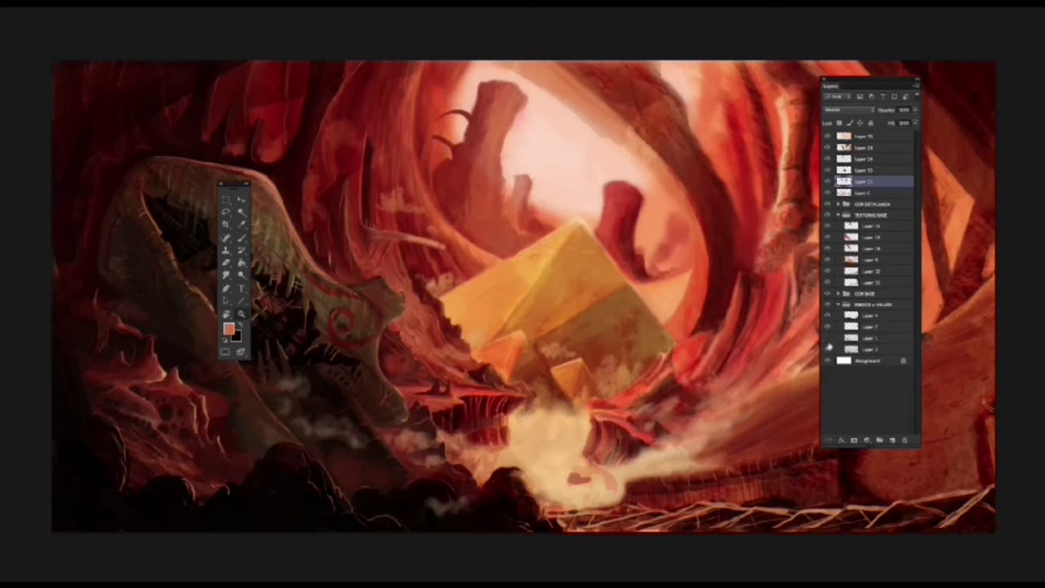
click(838, 304)
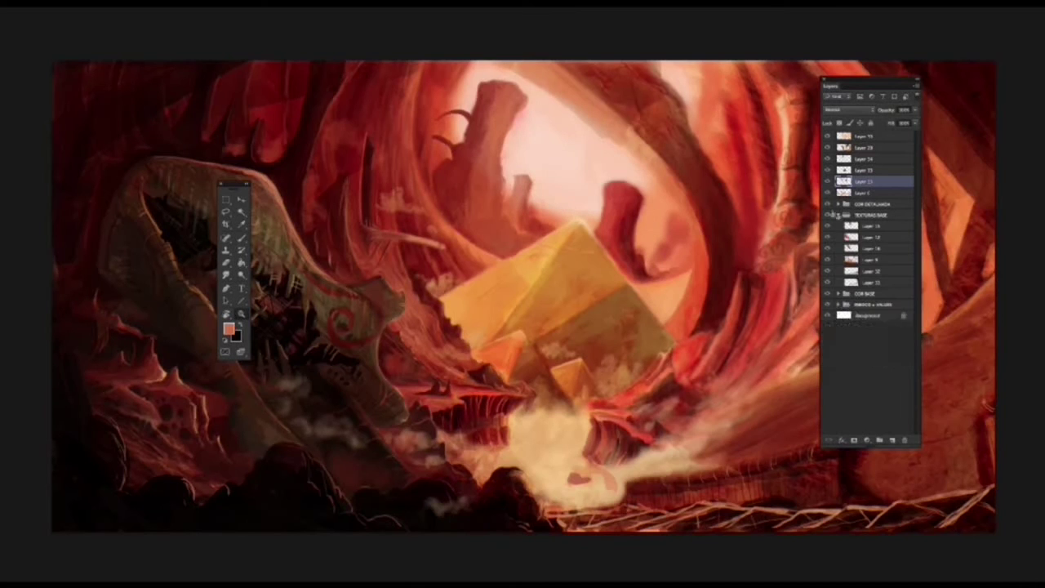
click(837, 213)
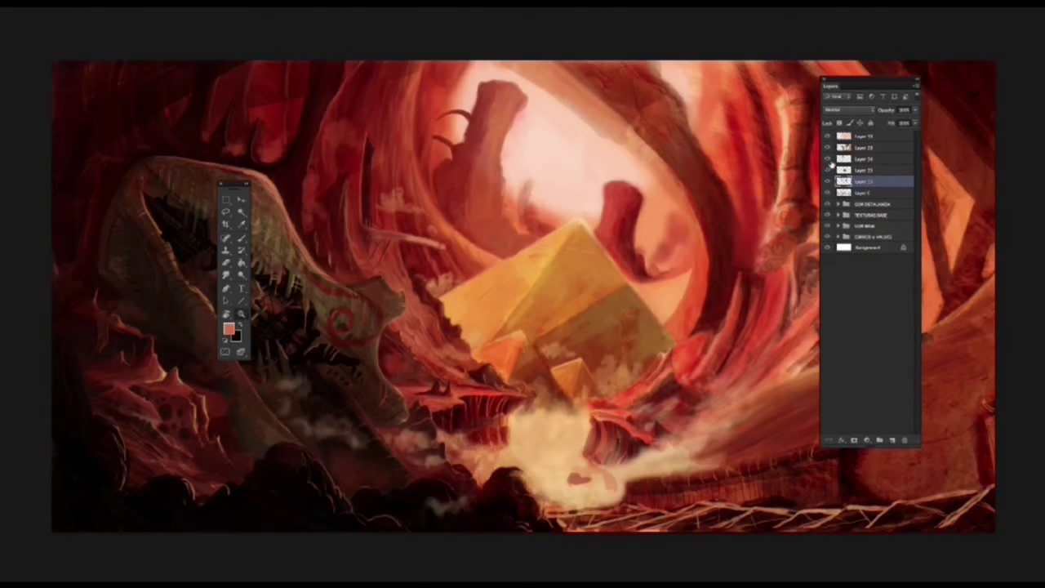
Compare the painting with the active layer and Layer 29 hidden and shown.
click(828, 182)
click(828, 182)
click(828, 148)
click(828, 148)
click(828, 181)
click(827, 181)
click(827, 182)
click(828, 181)
Outline the upper part of the cavern opening with the Lasso and cut it from the active layer.
drag(226, 211, 261, 211)
mouse_move(659, 57)
mouse_down()
mouse_move(738, 288)
mouse_move(688, 341)
mouse_move(664, 332)
mouse_move(692, 279)
mouse_move(621, 160)
mouse_move(467, 53)
mouse_up()
key(ctrl+x)
drag(845, 159, 845, 153)
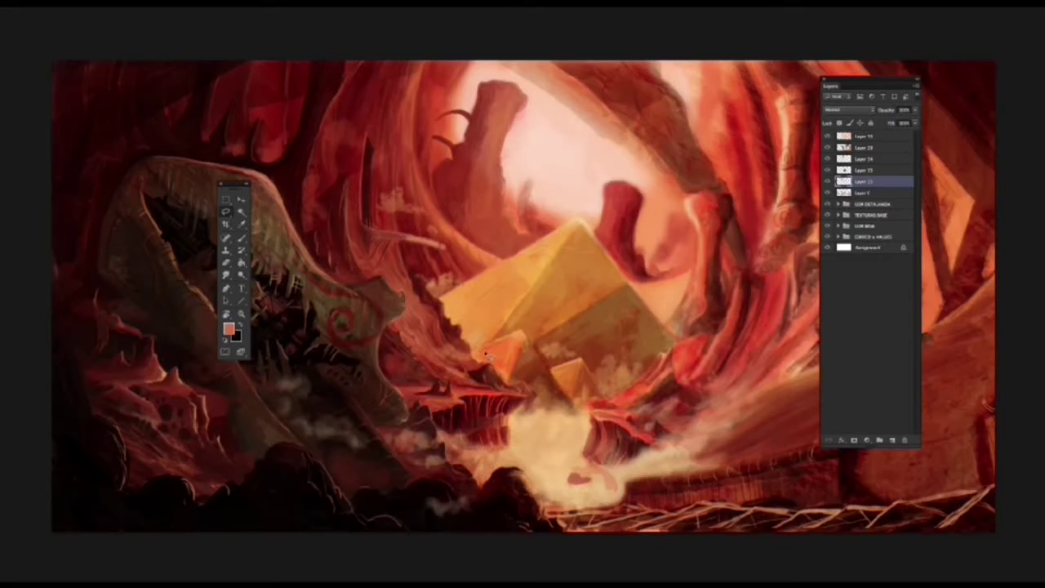
Move the layer list clear of the motorcycle rider and compare the painting without the ESBOCO e VALUES and COR BASE groups.
drag(824, 157, 892, 174)
click(892, 254)
click(892, 255)
click(892, 254)
click(892, 254)
click(894, 249)
click(894, 245)
click(894, 245)
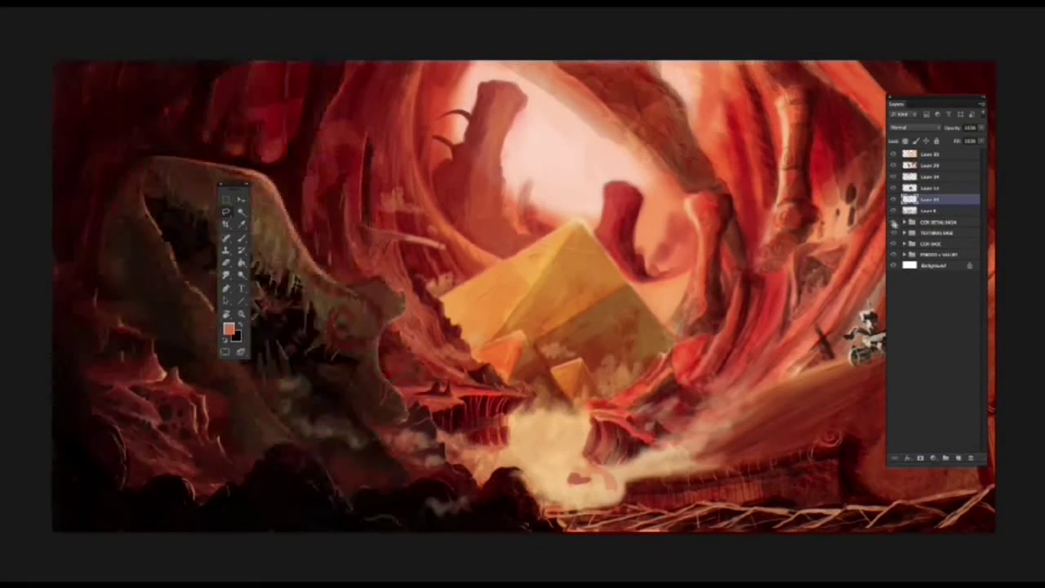
Compare the painting with Layer 8, the COR DETALHADA and COR BASE groups, and Layer 29 hidden and shown.
click(893, 218)
click(893, 218)
click(894, 215)
click(893, 214)
click(894, 222)
click(893, 222)
click(893, 245)
click(893, 245)
click(892, 167)
click(892, 167)
click(892, 167)
click(892, 168)
Clear the reddish blotches from the pale mist on Layer 30 and check that layer's effect on the painting.
click(900, 154)
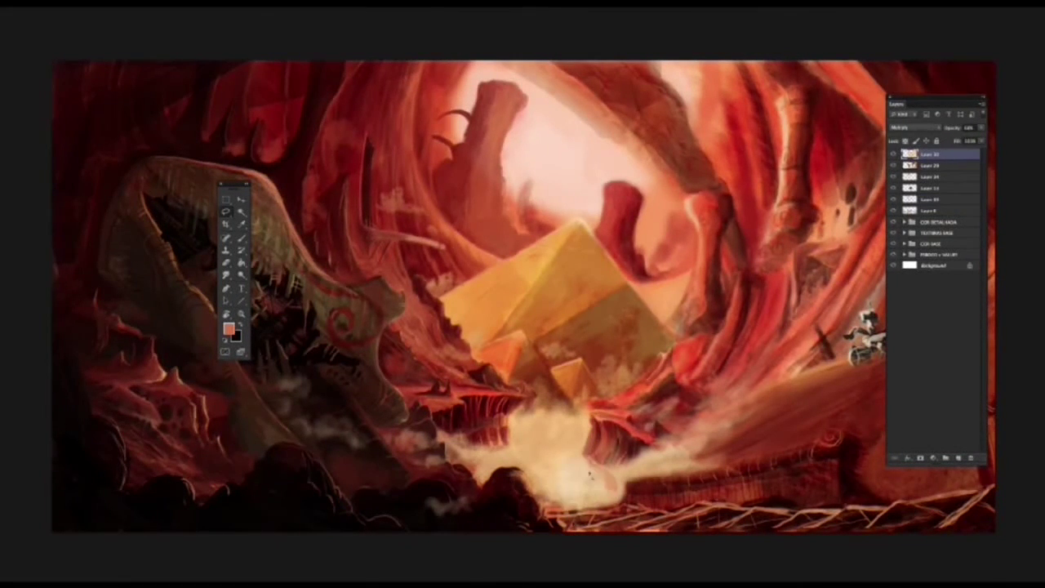
click(893, 154)
click(893, 155)
click(893, 154)
Hide Layer 30 after comparing its effect on the painting.
click(912, 167)
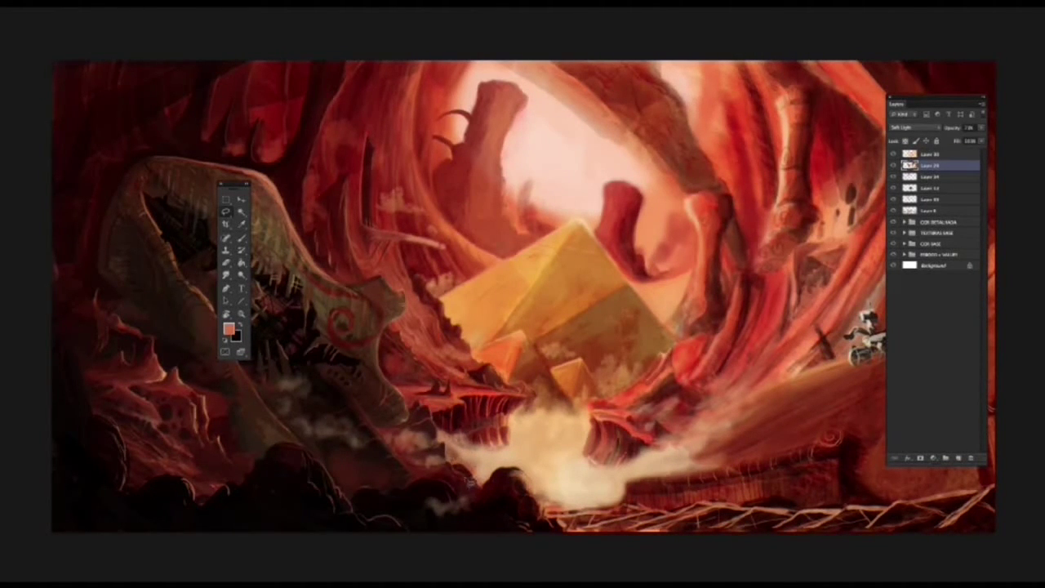
click(893, 154)
click(893, 154)
click(893, 155)
click(893, 154)
click(893, 154)
click(895, 187)
click(896, 187)
Paint a sampled red onto the curved column's base on the second layer above the COR DETALHADA group.
click(931, 198)
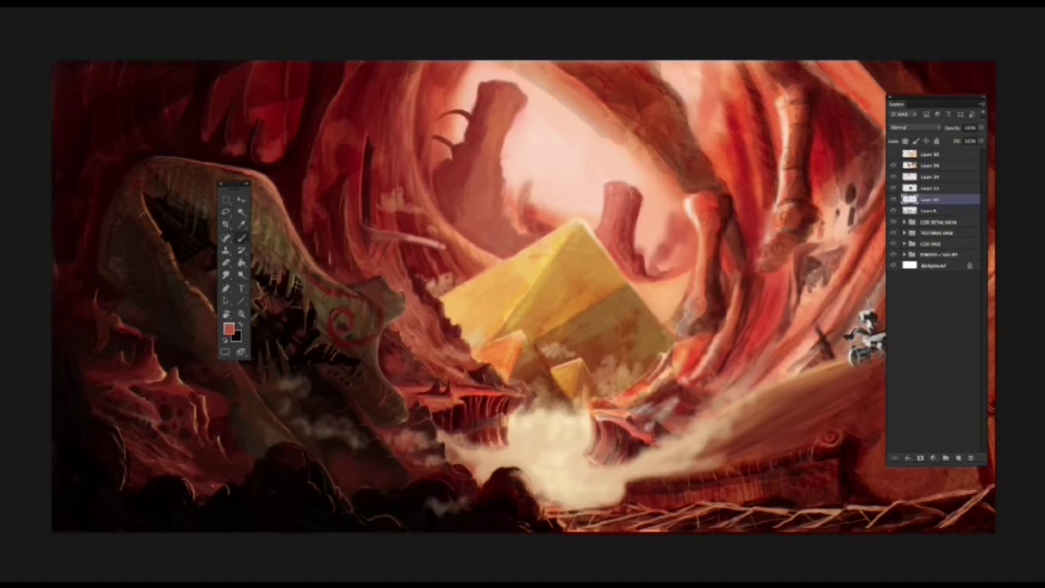
alt+click(634, 201)
mouse_move(635, 277)
mouse_down()
mouse_move(676, 272)
mouse_move(611, 252)
mouse_move(619, 261)
mouse_up()
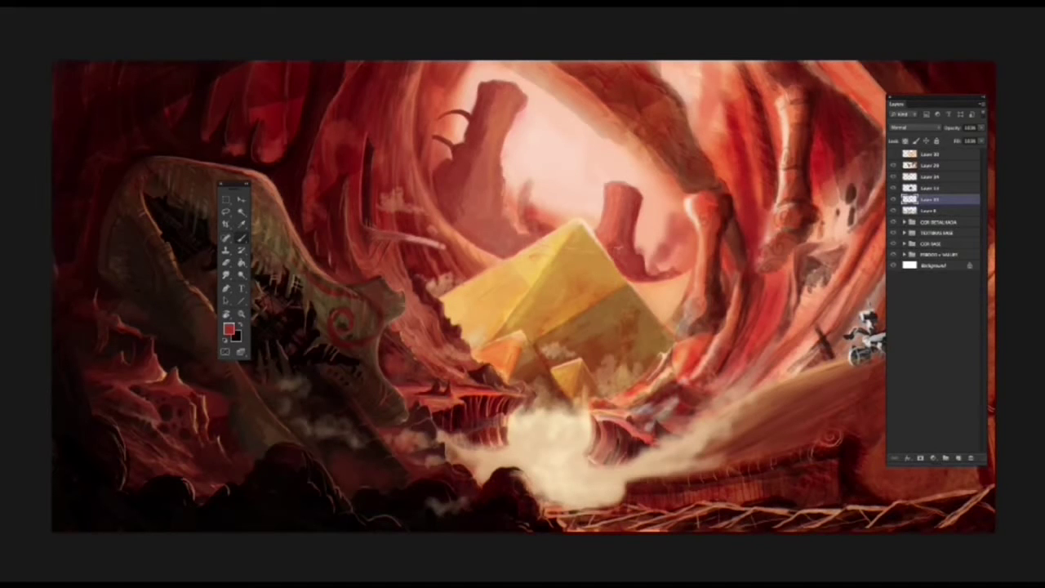
Paint sampled reds over the body and foot of the tall horned column on the layer directly below Layer 29.
click(930, 176)
drag(499, 82, 478, 250)
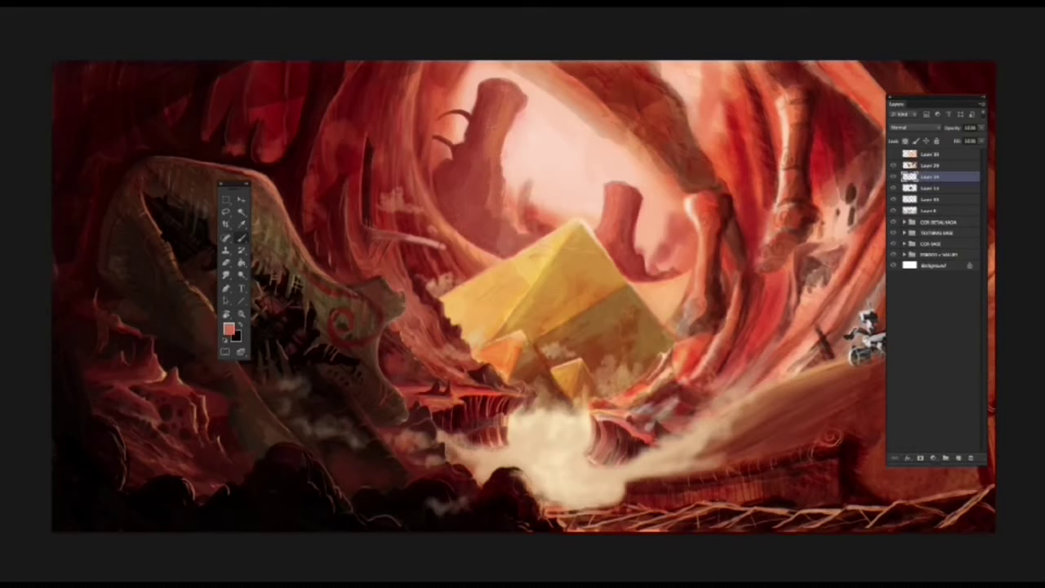
drag(500, 154, 507, 227)
alt+click(497, 149)
drag(506, 227, 501, 251)
alt+click(440, 167)
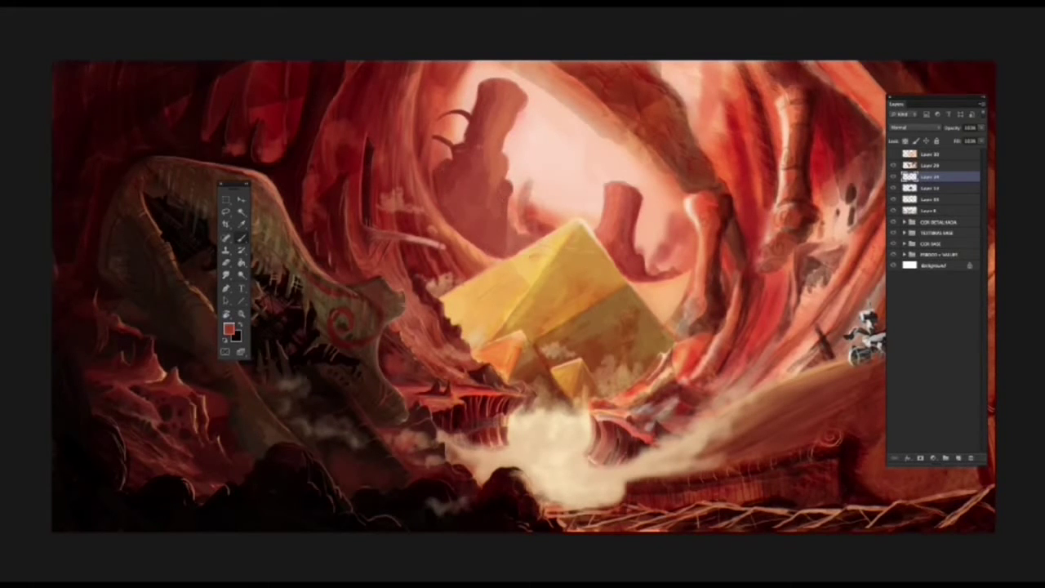
Broaden the tall horned column's left shoulder and shade its lower body with sampled reds.
right_click(462, 135)
key(Escape)
drag(470, 128, 453, 151)
alt+click(446, 209)
right_click(475, 147)
key(Escape)
alt+click(483, 155)
drag(480, 141, 502, 233)
drag(500, 193, 493, 253)
drag(467, 190, 469, 232)
mouse_move(451, 158)
mouse_down()
mouse_move(470, 170)
mouse_move(462, 211)
mouse_up()
alt+click(463, 190)
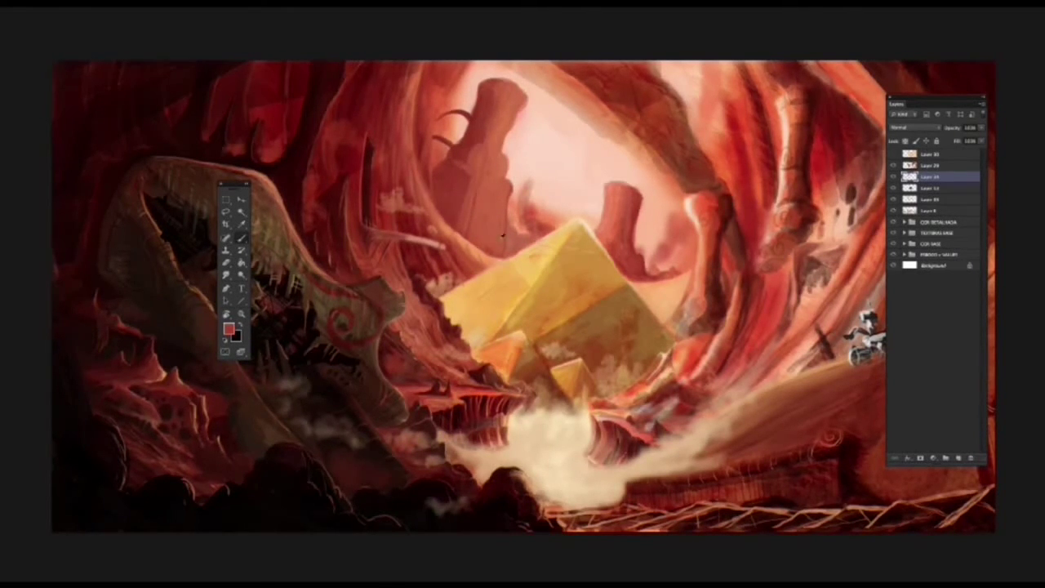
Paint the small distant column between the tall column and the pyramid with sampled reds, defining its outline and base.
alt+click(525, 205)
drag(532, 184, 529, 207)
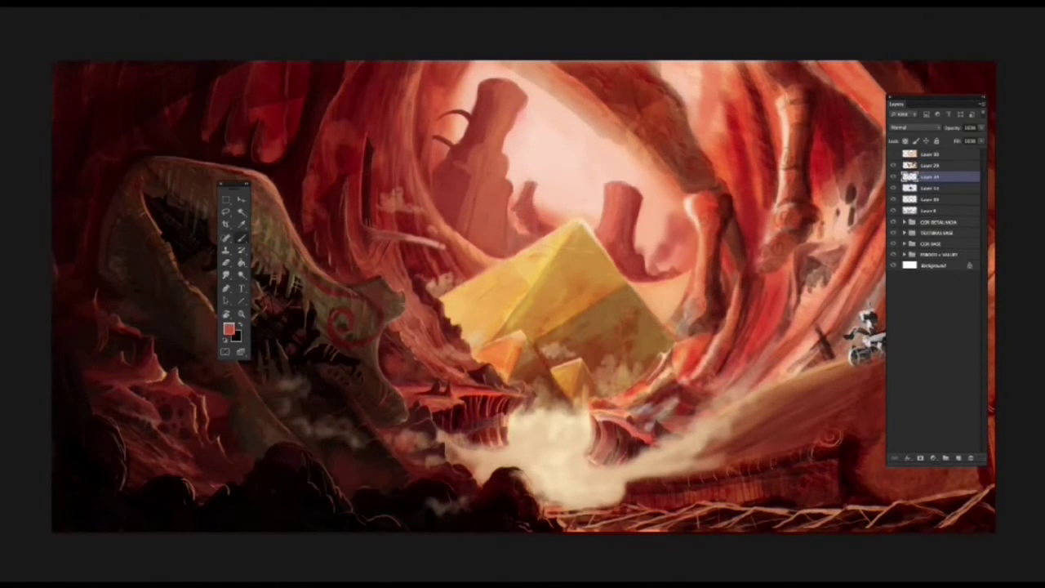
alt+click(531, 227)
drag(529, 214, 514, 233)
alt+click(528, 219)
alt+click(557, 231)
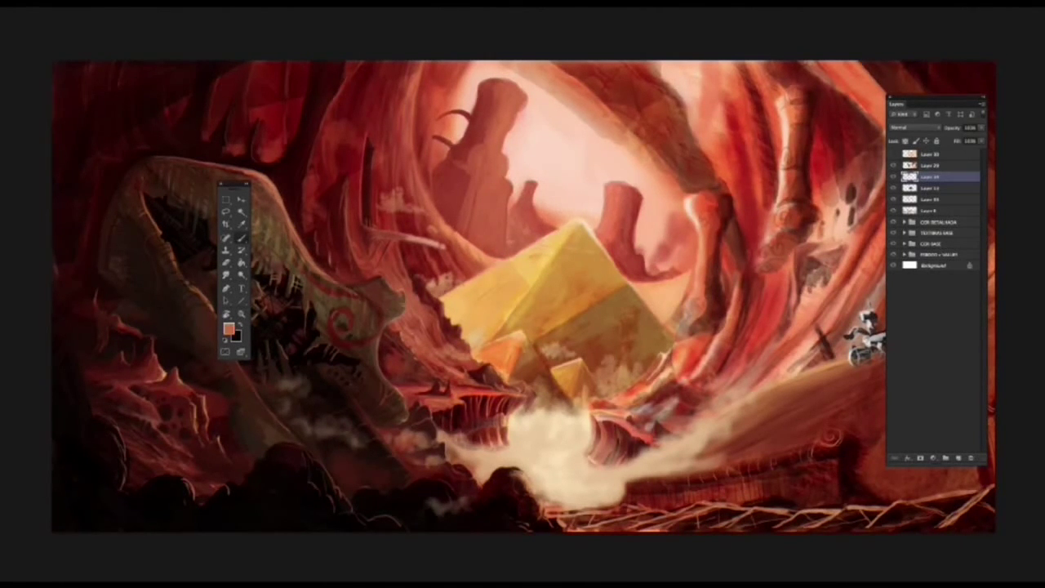
Trim the left edge and top of the short column behind the pyramid on the second layer above the COR DETALHADA group.
click(915, 199)
drag(225, 211, 263, 212)
mouse_move(581, 230)
mouse_down()
mouse_move(585, 169)
mouse_move(604, 219)
mouse_up()
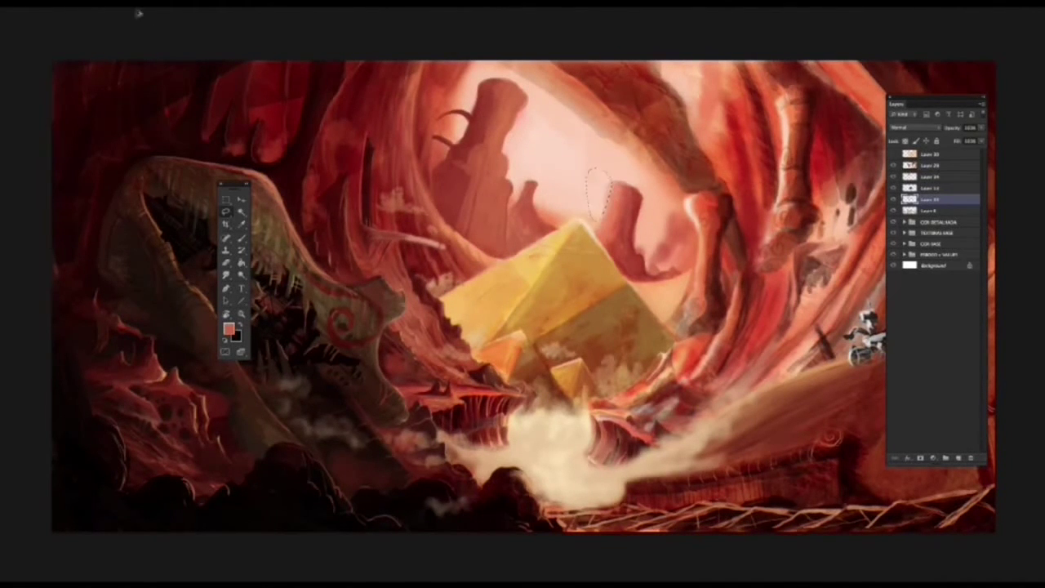
key(Return)
drag(613, 187, 577, 193)
key(Delete)
key(ctrl+d)
key(Delete)
key(ctrl+d)
Refine the tall column's cap and lower body with lasso selections below Layer 29, and compare that layer hidden and shown.
click(904, 177)
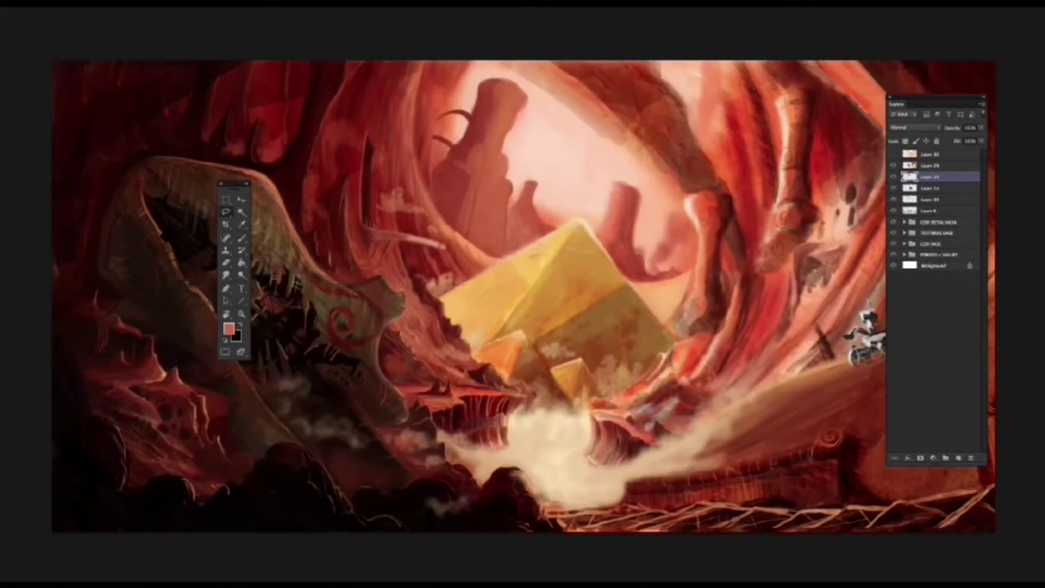
mouse_move(484, 105)
mouse_down()
mouse_move(478, 121)
mouse_move(481, 82)
mouse_move(526, 114)
mouse_up()
mouse_move(507, 216)
mouse_down()
mouse_move(506, 248)
mouse_move(505, 182)
mouse_up()
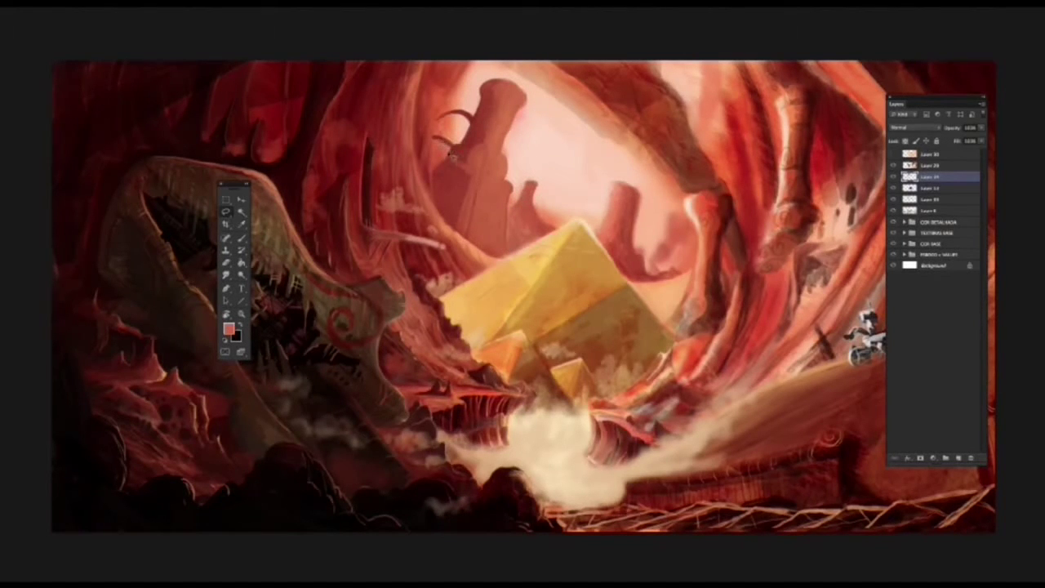
click(893, 176)
click(892, 177)
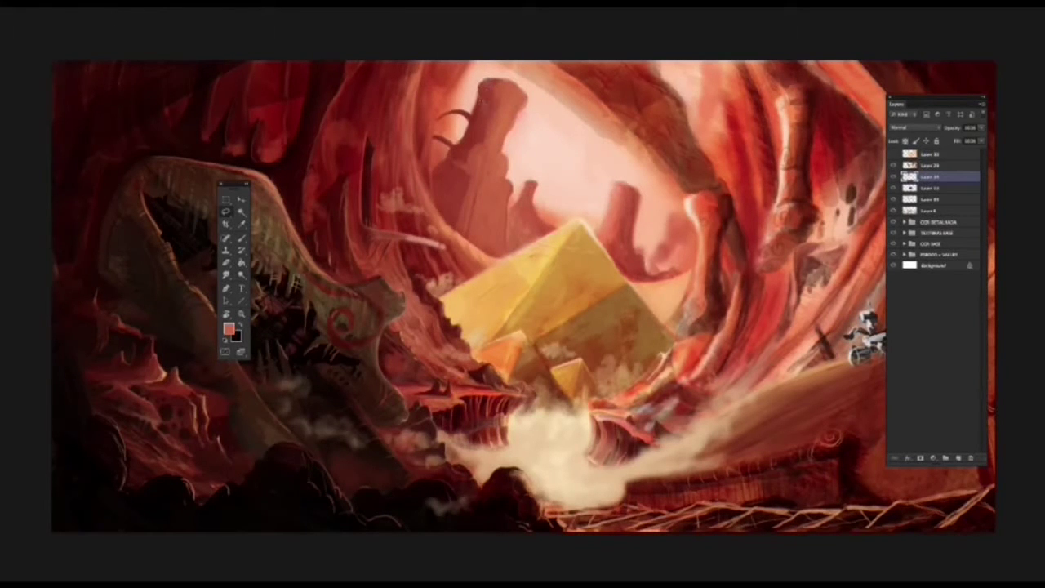
Shape the tall column's cap, shaft and base within lasso selections and clear the selection.
drag(483, 89, 527, 108)
drag(506, 145, 513, 167)
mouse_move(510, 245)
mouse_down()
mouse_move(525, 189)
mouse_move(510, 237)
mouse_move(519, 183)
mouse_move(482, 176)
mouse_move(462, 146)
mouse_move(439, 202)
mouse_up()
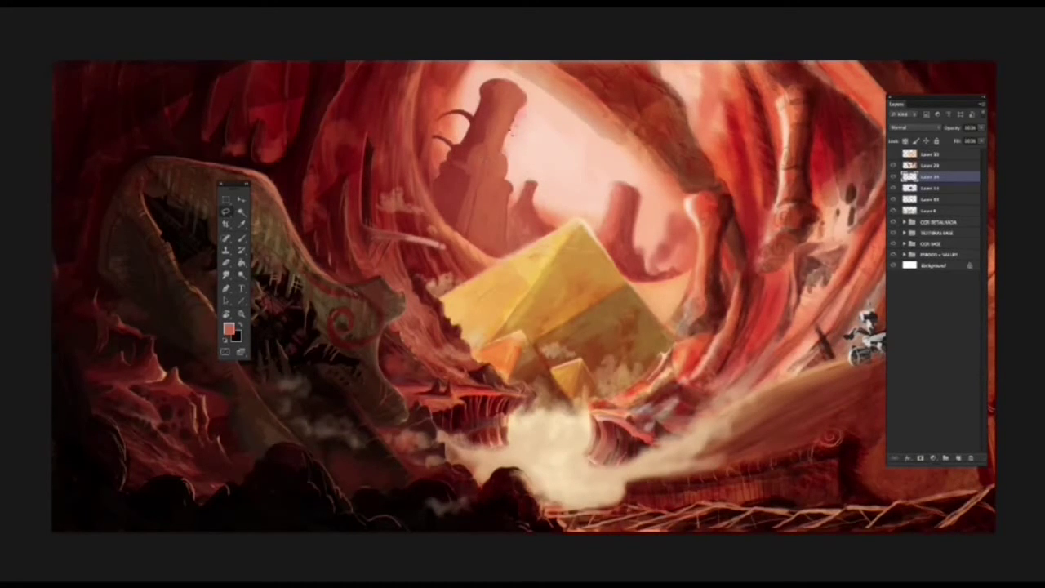
key(l)
mouse_move(508, 169)
mouse_down()
mouse_move(516, 115)
mouse_move(505, 150)
mouse_move(527, 115)
mouse_move(505, 145)
mouse_up()
key(ctrl+d)
Open the photo of the red industrial towers and outline the towers with a lasso selection for use in the painting.
key(super+o)
double_click(603, 183)
double_click(523, 237)
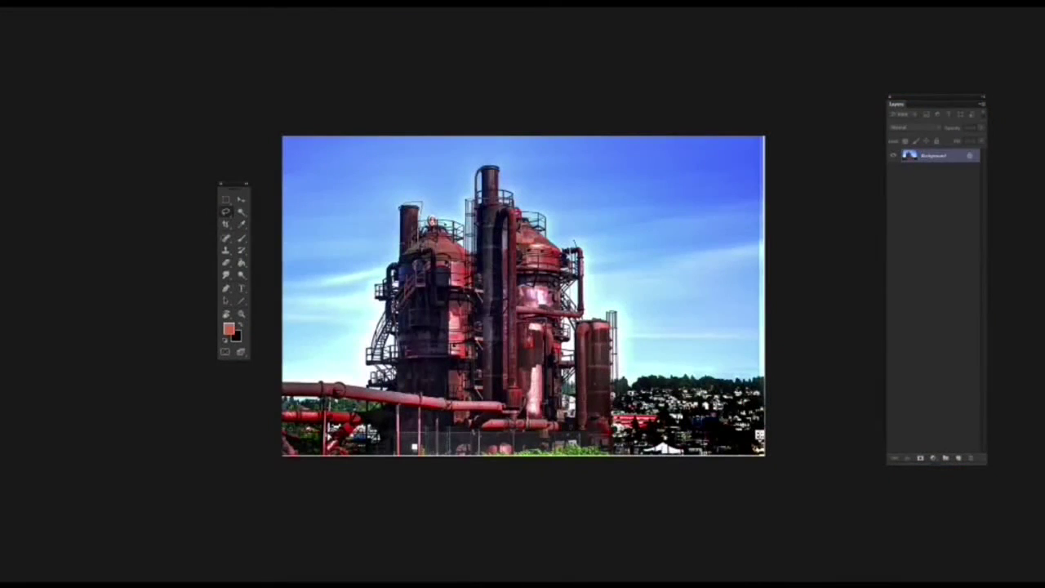
mouse_move(539, 220)
mouse_down()
mouse_move(559, 341)
mouse_move(378, 413)
mouse_move(381, 297)
mouse_move(400, 209)
mouse_up()
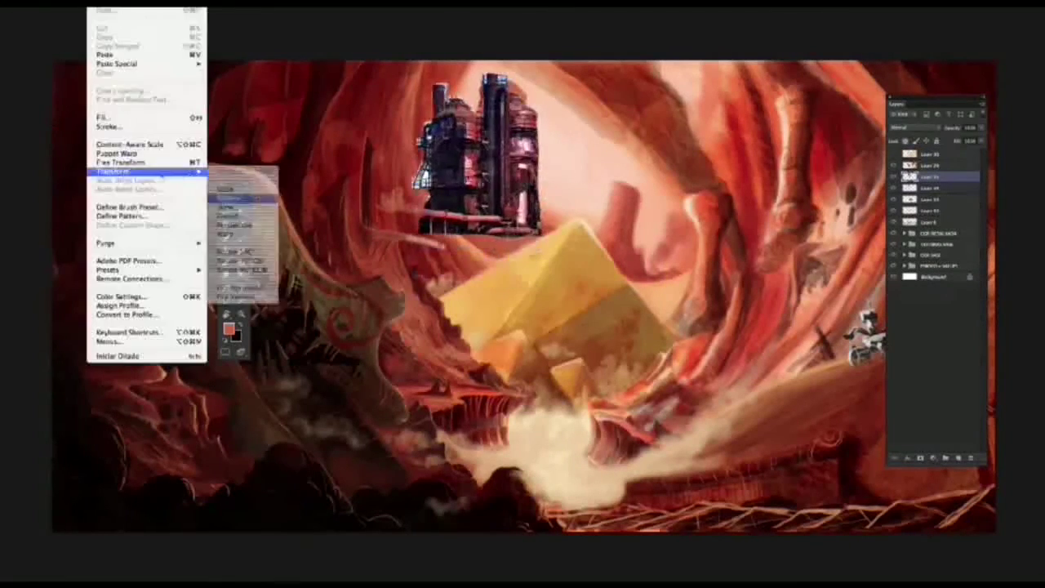
Rotate the pasted industrial towers and place them over the tall horned column.
click(245, 210)
mouse_move(443, 47)
mouse_down()
mouse_move(579, 98)
mouse_move(408, 21)
mouse_move(457, 16)
mouse_up()
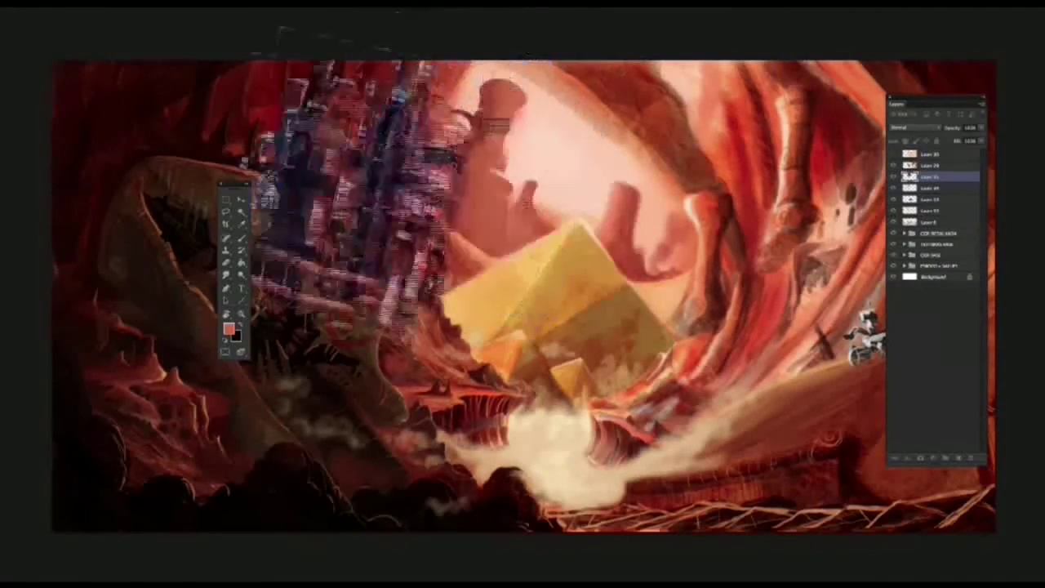
key(Return)
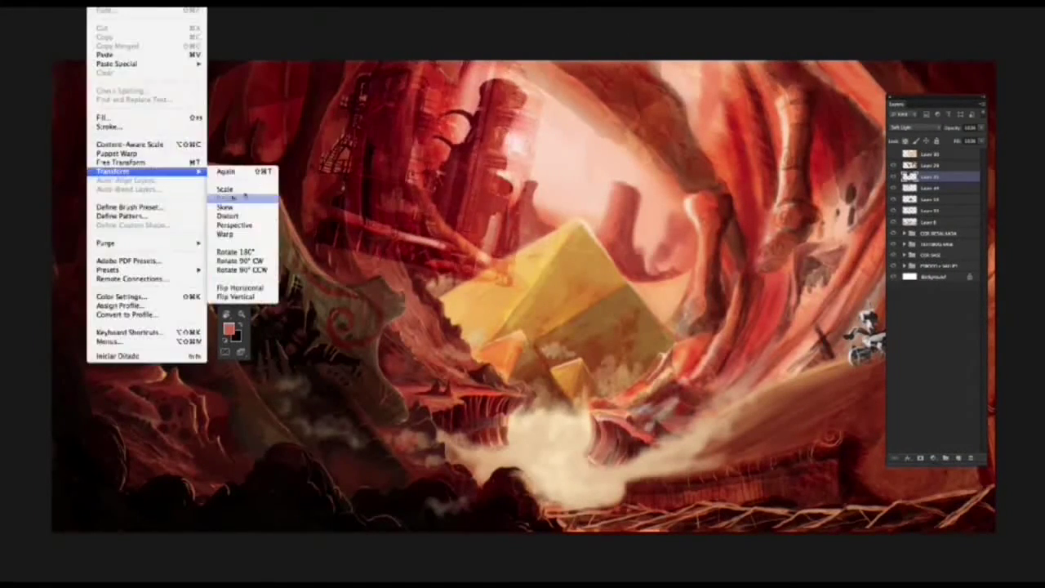
click(244, 198)
drag(489, 196, 541, 306)
right_click(414, 235)
key(Escape)
drag(392, 217, 669, 112)
key(Return)
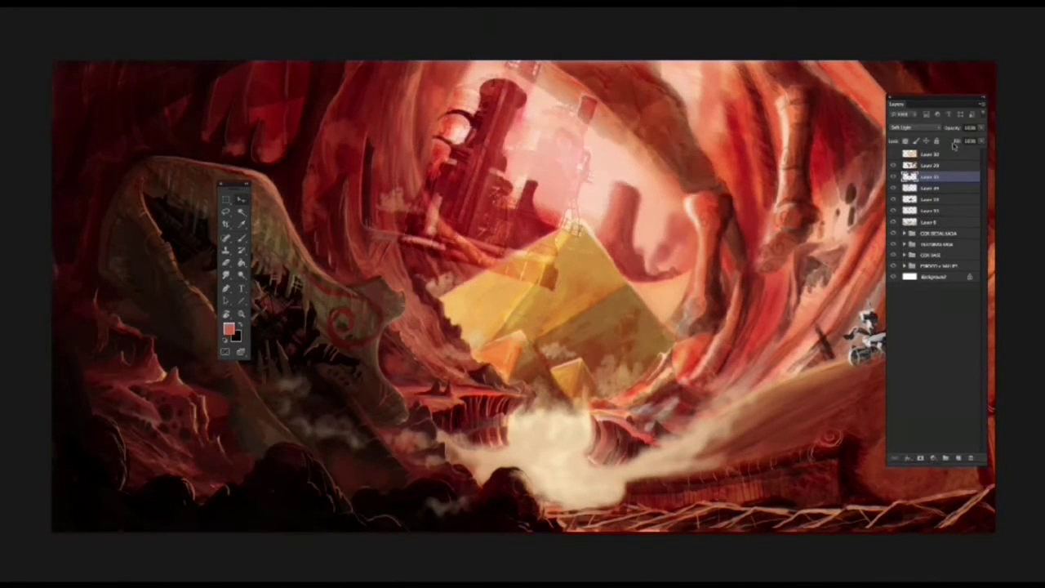
Try other blend modes, including Multiply, on the industrial towers layer and set it to Soft Light.
click(906, 127)
click(910, 98)
click(905, 127)
click(910, 115)
click(905, 127)
click(914, 132)
click(906, 128)
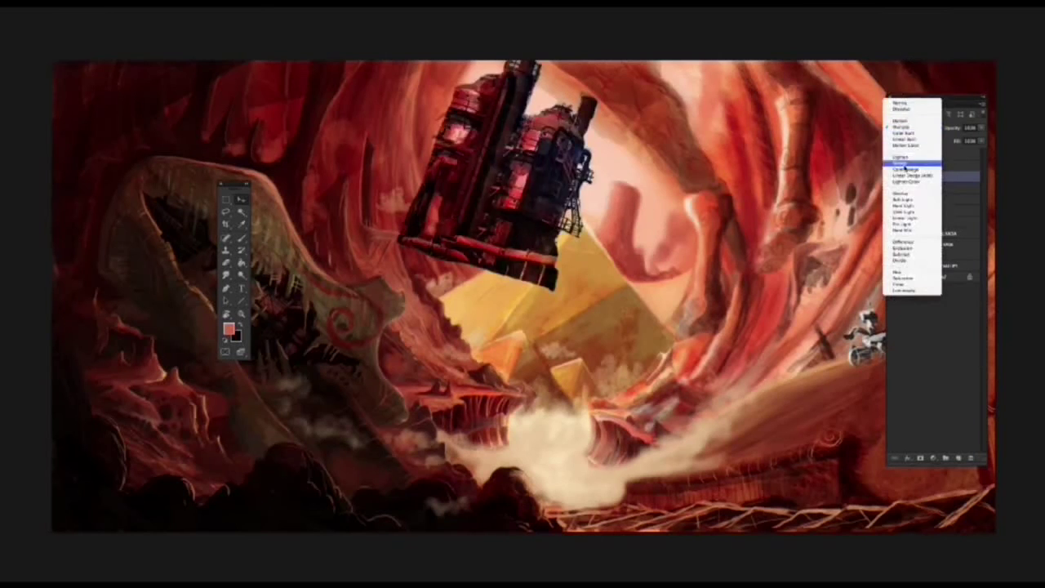
click(910, 201)
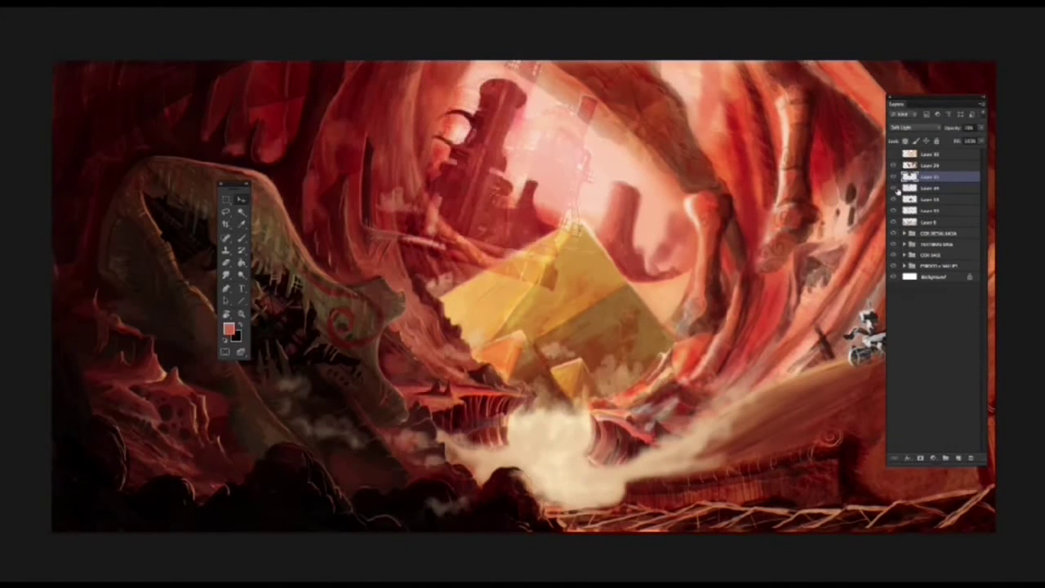
Erase the industrial texture outside the tall column and thin it out along the shaft.
click(941, 189)
key(alt+bracketright)
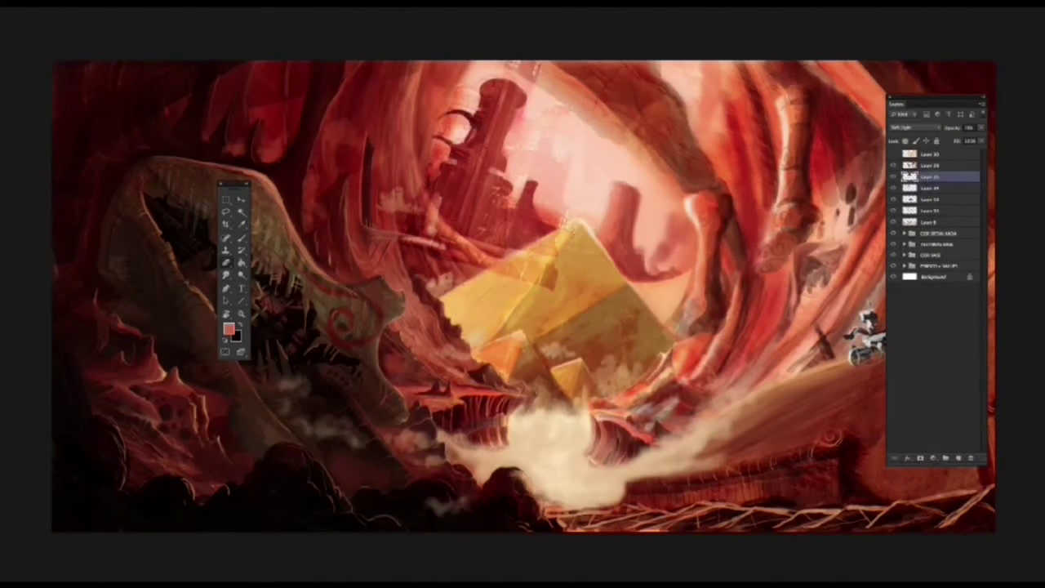
mouse_move(530, 81)
mouse_down()
mouse_move(517, 145)
mouse_move(555, 212)
mouse_move(522, 164)
mouse_move(433, 204)
mouse_move(465, 245)
mouse_move(408, 212)
mouse_move(489, 228)
mouse_move(434, 148)
mouse_move(458, 109)
mouse_move(433, 184)
mouse_up()
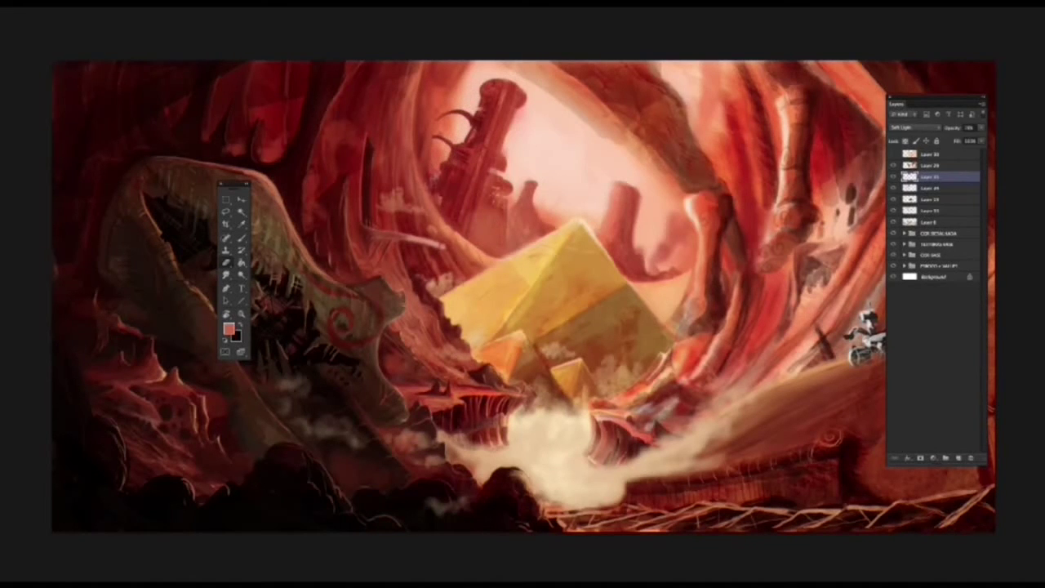
mouse_move(486, 96)
mouse_down()
mouse_move(500, 85)
mouse_move(514, 97)
mouse_move(500, 175)
mouse_move(462, 168)
mouse_move(499, 200)
mouse_move(493, 134)
mouse_move(479, 196)
mouse_up()
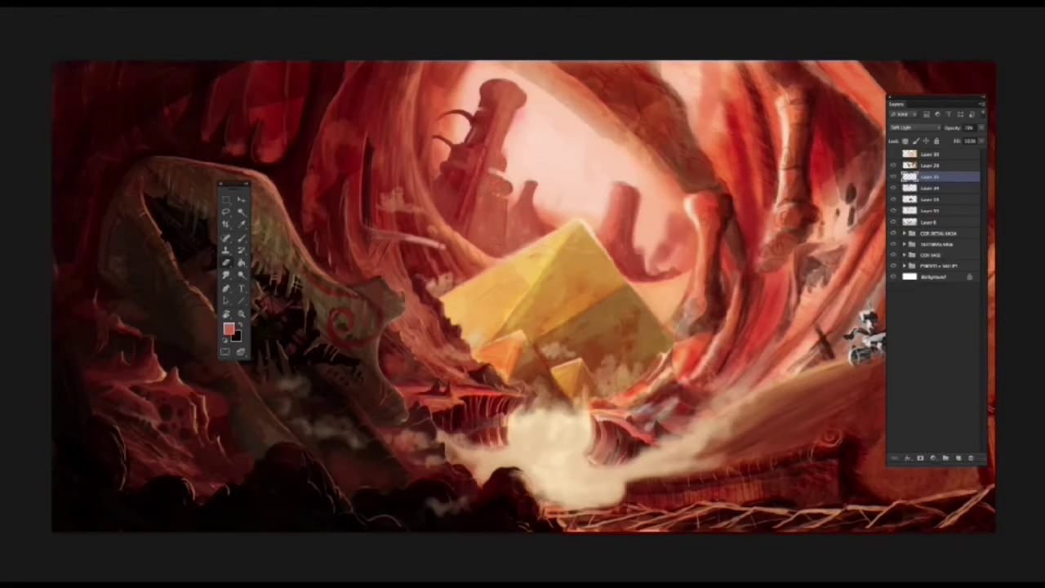
Adjust the industrial texture, duplicate its layer, and flip the copy horizontally over the lower part of the tall column.
click(236, 13)
mouse_move(655, 86)
mouse_down()
mouse_move(631, 86)
mouse_move(681, 111)
mouse_up()
click(752, 73)
key(ctrl+j)
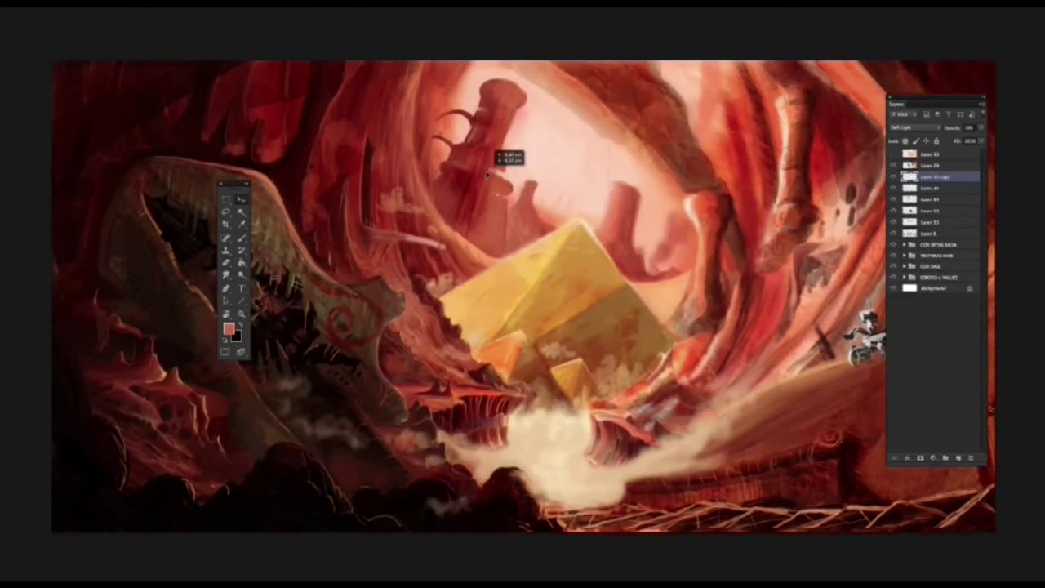
click(104, 3)
mouse_move(147, 172)
click(245, 288)
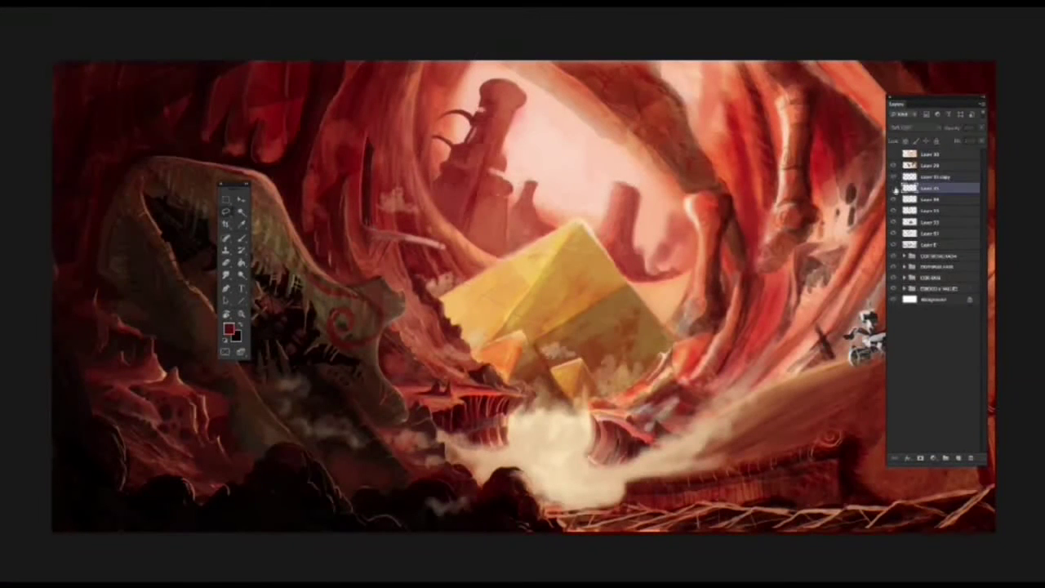
click(935, 177)
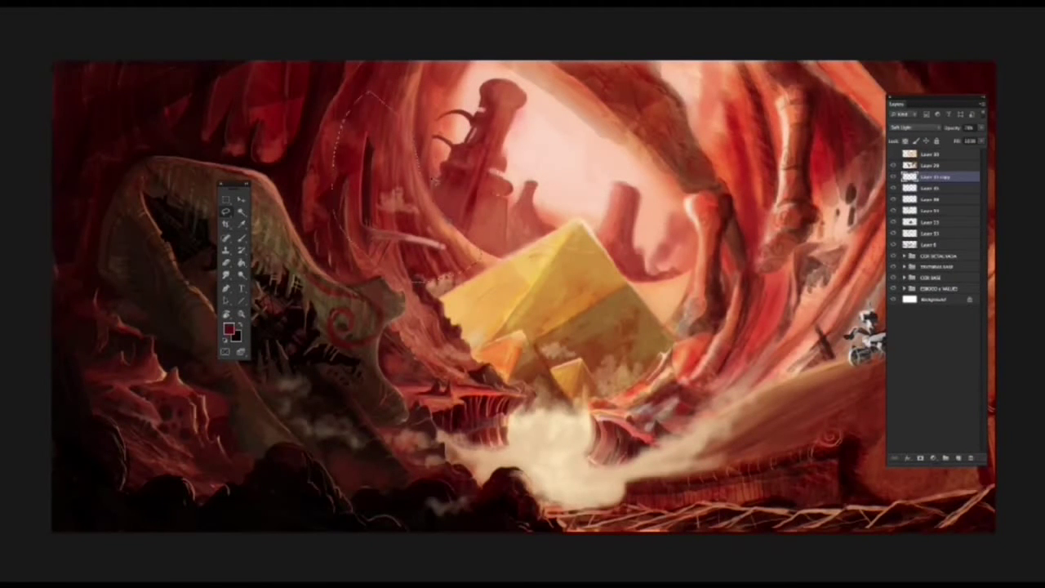
Add a layer above the texture copy and paint dark spiky silhouettes along the tall column's left side and foot.
click(958, 458)
key(b)
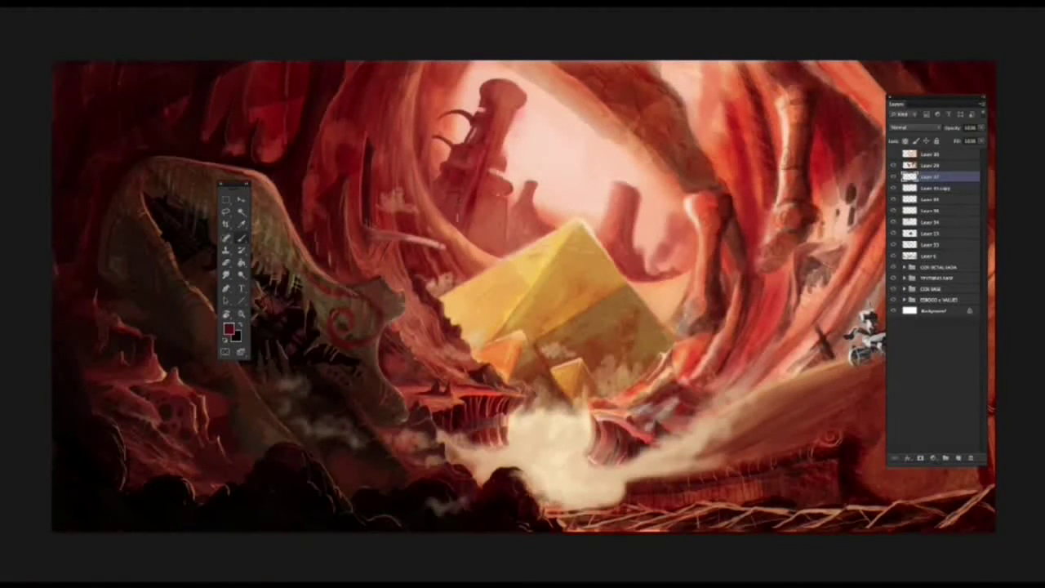
scroll(452, 224, up, 1)
mouse_move(440, 198)
mouse_down()
mouse_move(440, 225)
mouse_move(453, 238)
mouse_move(467, 222)
mouse_move(445, 230)
mouse_move(459, 233)
mouse_up()
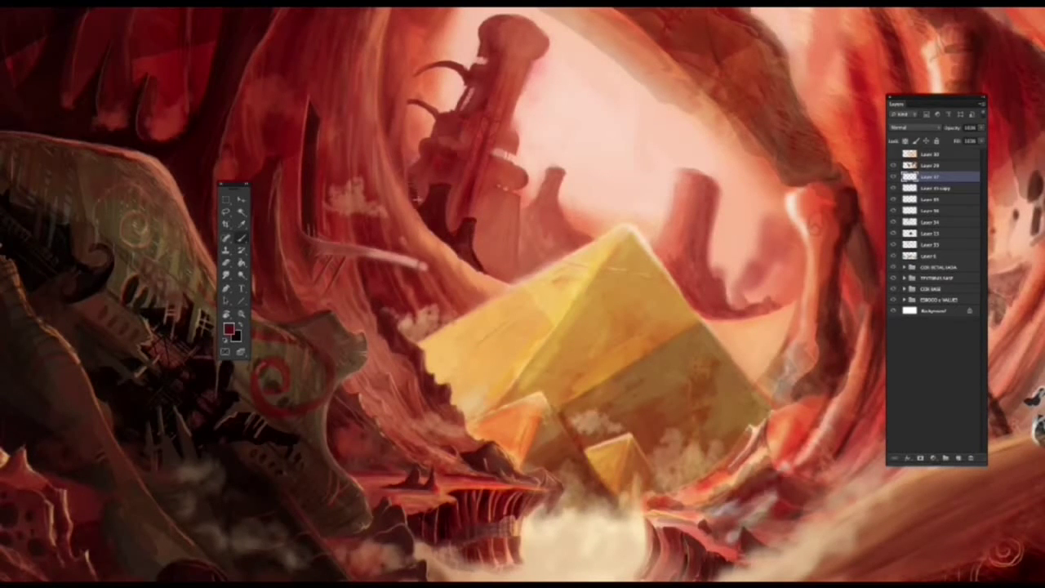
right_click(468, 253)
click(468, 247)
right_click(475, 257)
click(465, 246)
drag(483, 276, 499, 264)
mouse_move(414, 123)
mouse_down()
mouse_move(408, 167)
mouse_move(412, 123)
mouse_move(420, 211)
mouse_up()
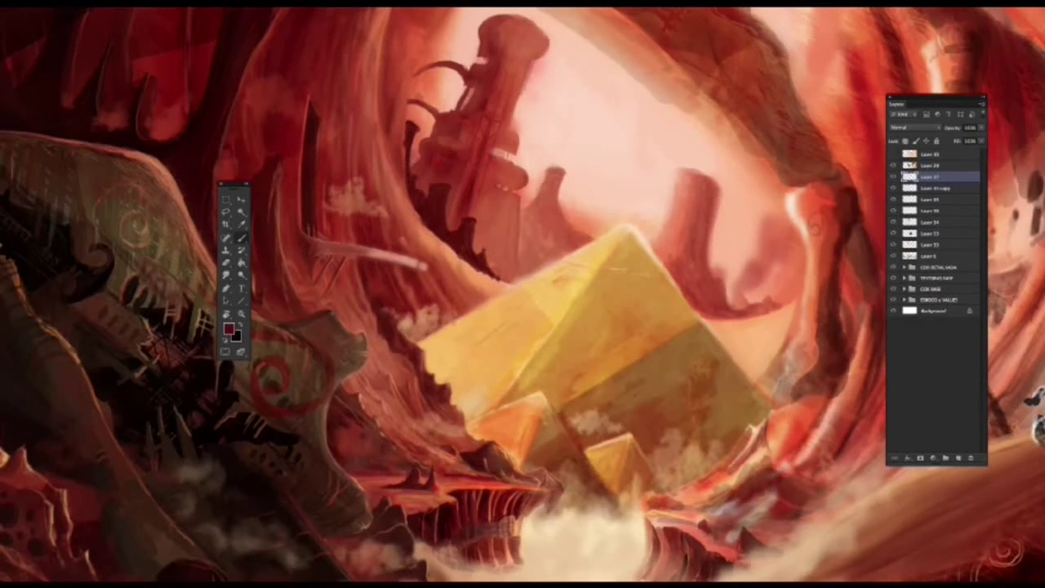
Paint more dark spiky silhouettes along the horizon on both sides of the large pyramid.
mouse_move(506, 249)
mouse_down()
mouse_move(542, 263)
mouse_move(522, 276)
mouse_move(522, 260)
mouse_move(514, 269)
mouse_move(543, 261)
mouse_move(545, 233)
mouse_move(551, 255)
mouse_move(526, 249)
mouse_move(530, 273)
mouse_up()
drag(689, 302, 769, 316)
mouse_move(708, 307)
mouse_down()
mouse_move(709, 277)
mouse_move(711, 292)
mouse_move(747, 314)
mouse_up()
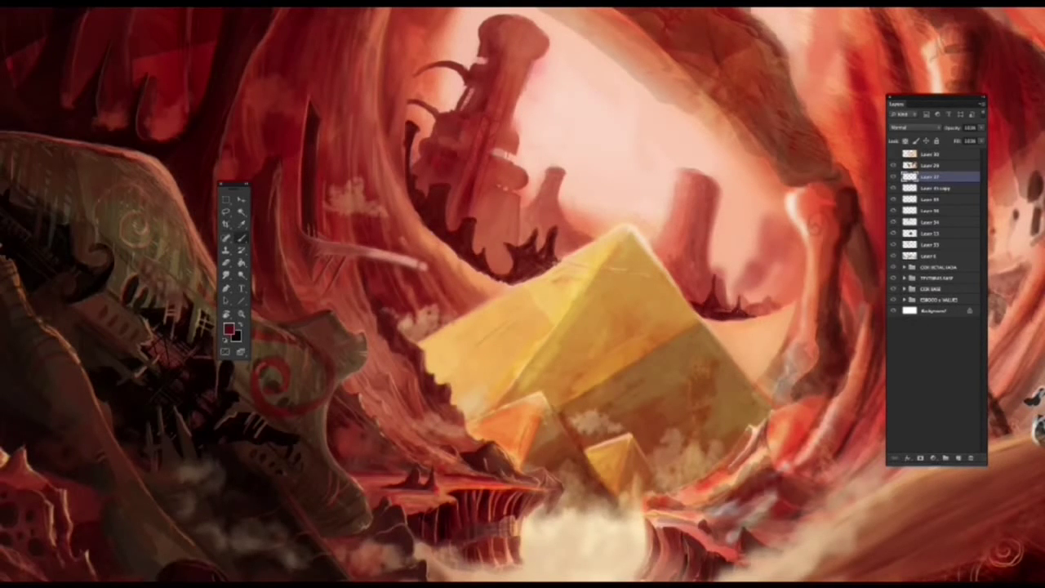
Give the spiky silhouette layer a dark brown Color Overlay and reduce the layer's opacity.
double_click(957, 178)
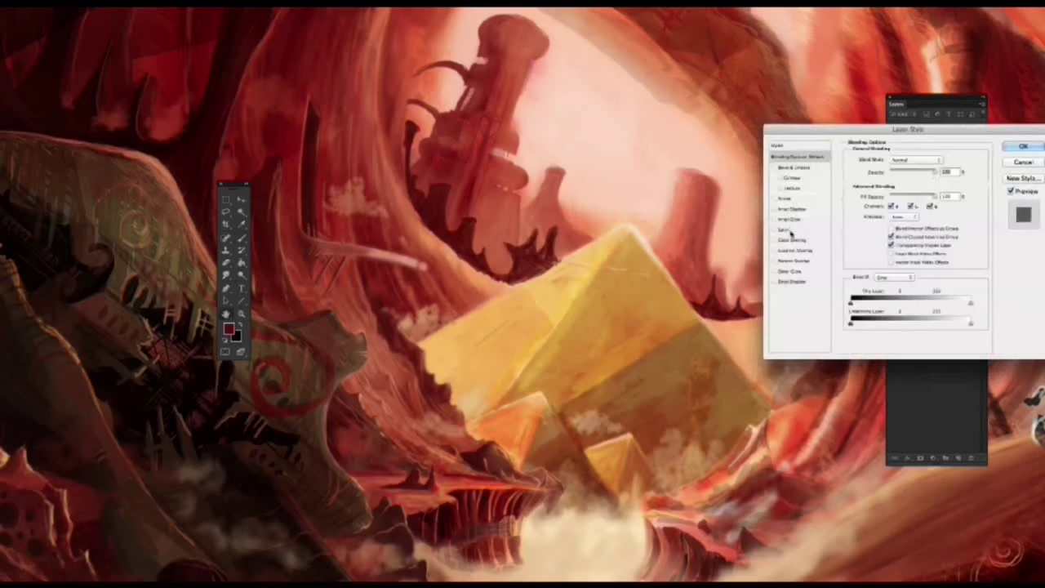
click(792, 239)
click(942, 160)
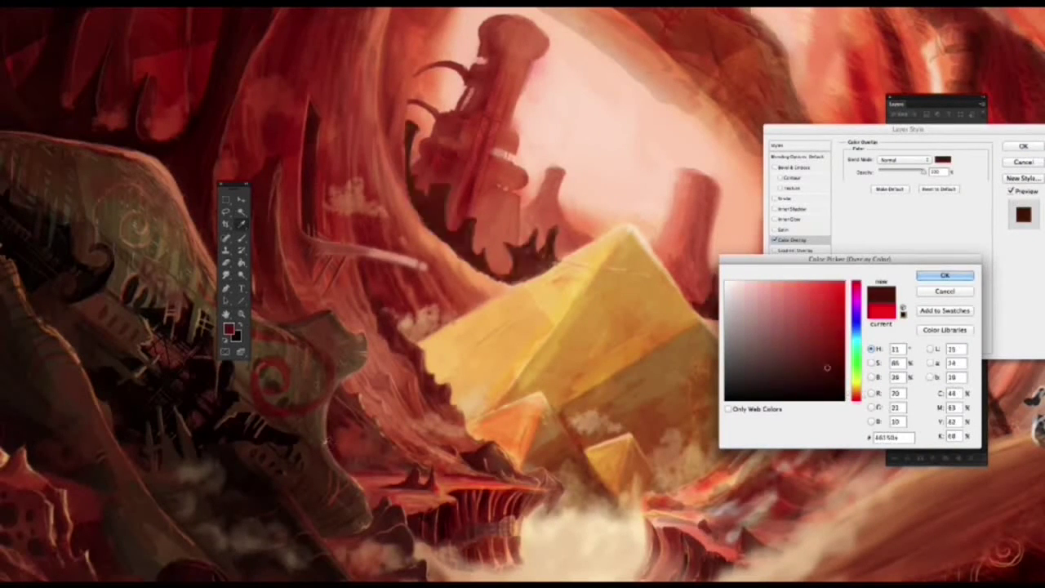
click(944, 275)
click(1023, 146)
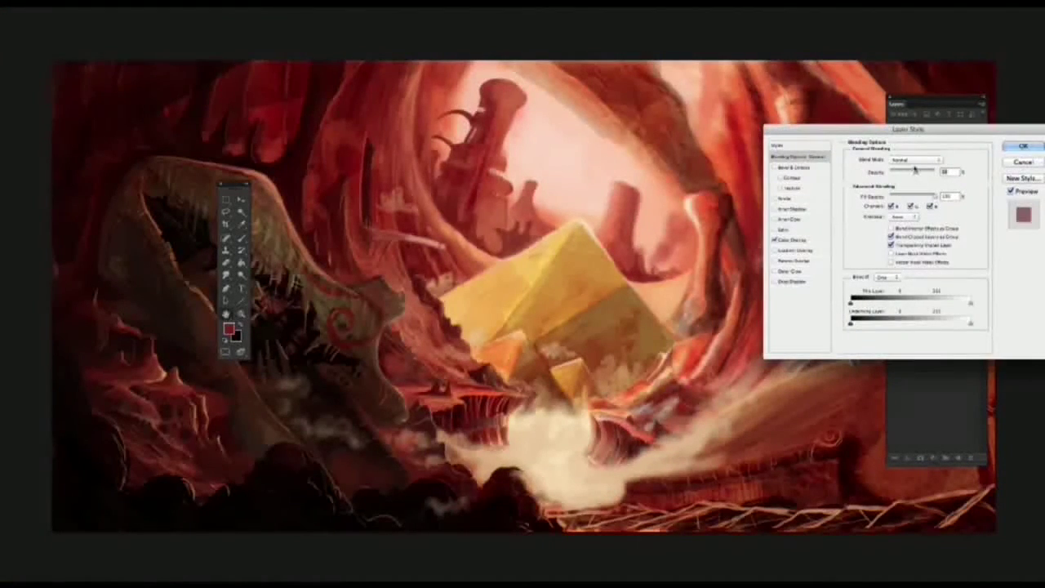
key(Return)
key(shift+alt+f)
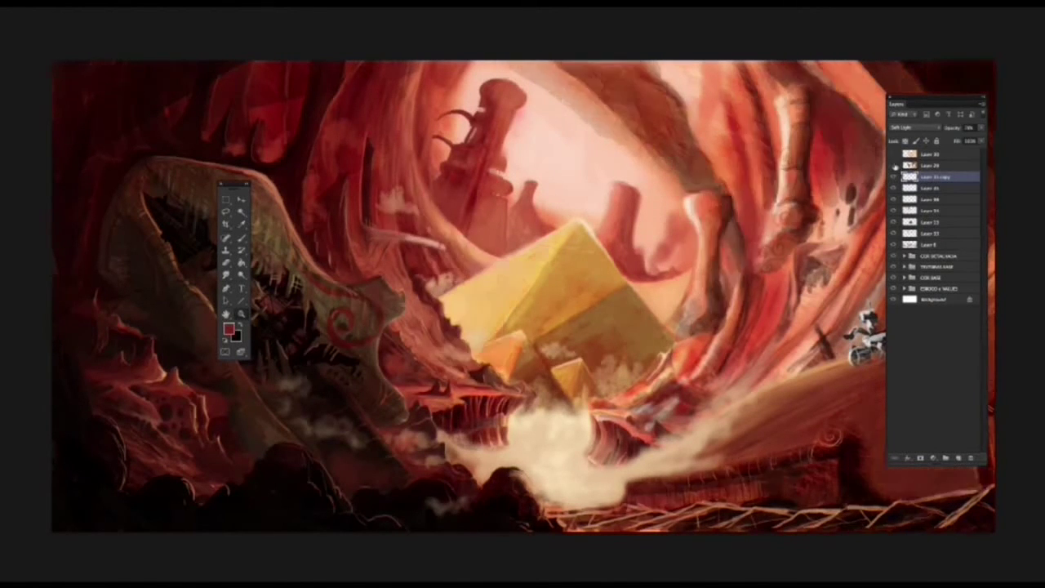
Hide Layer 29 and compare the painting with several layers beneath it hidden and shown.
click(927, 166)
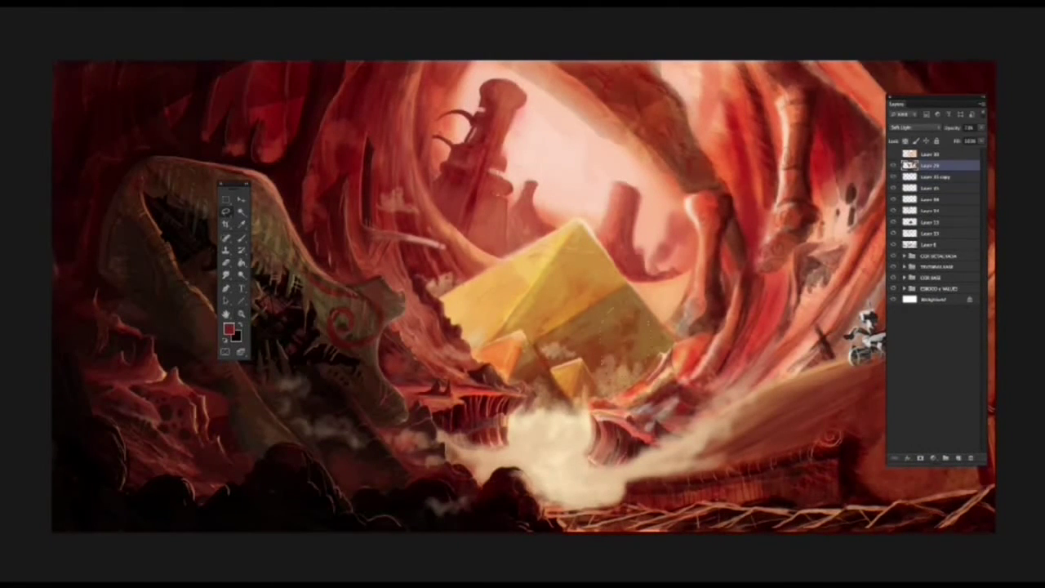
click(894, 160)
click(894, 187)
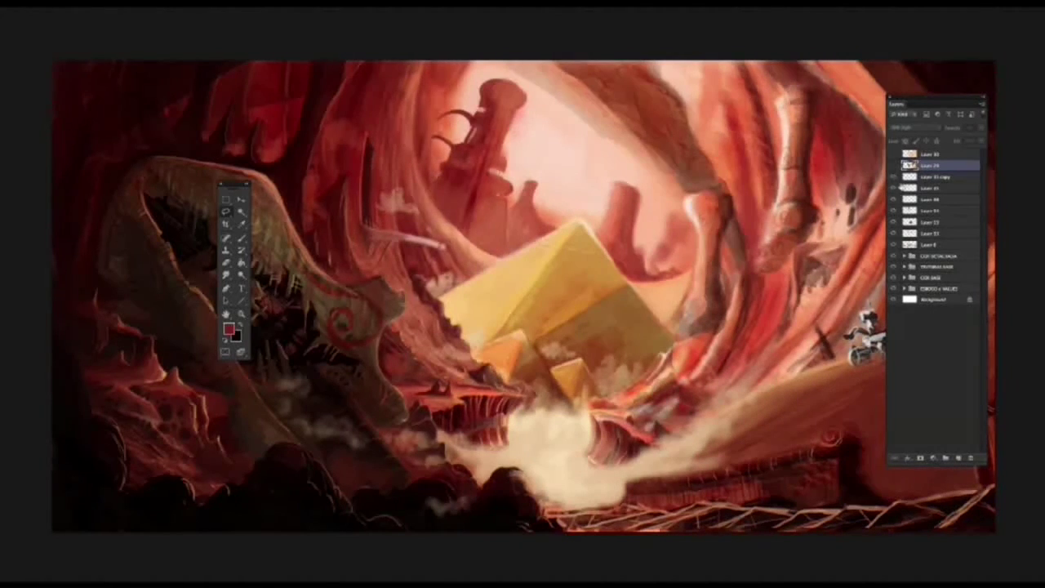
click(895, 200)
click(894, 199)
click(898, 222)
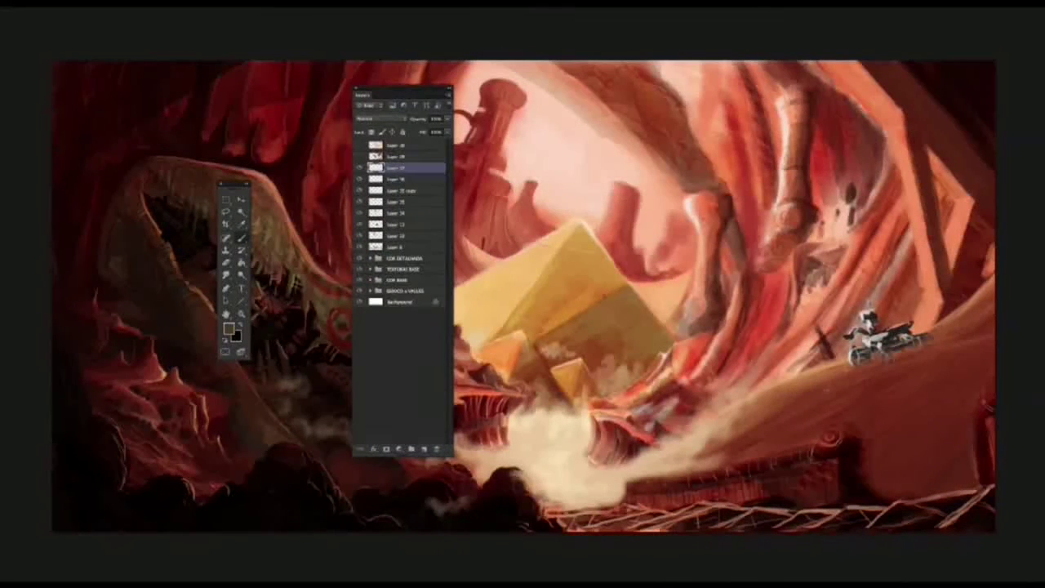
Paint the slope beneath the rider with flat olive brown, darkening the lower area around the foreground wall.
drag(787, 402, 743, 429)
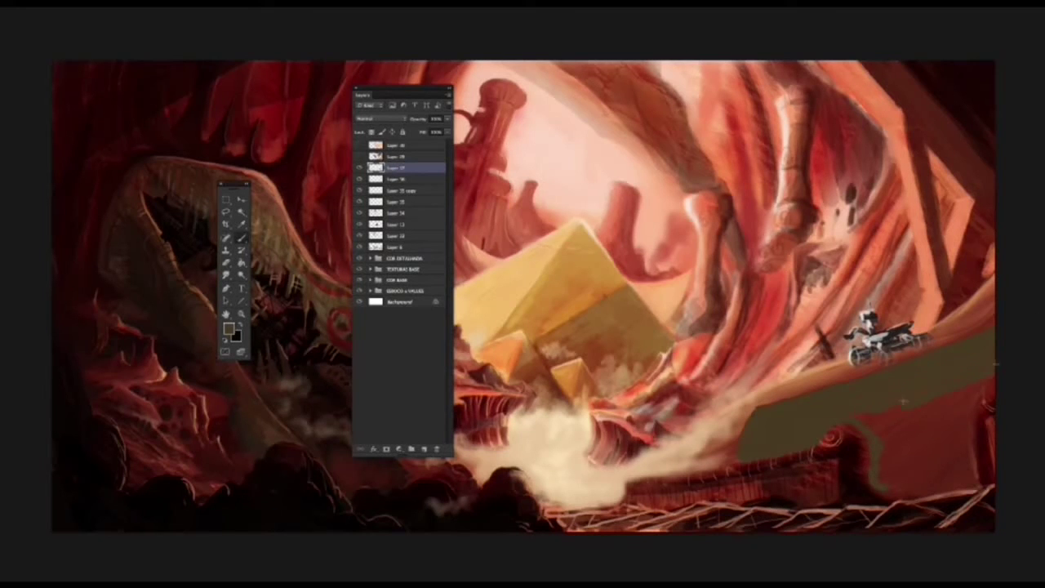
mouse_move(980, 373)
mouse_down()
mouse_move(969, 415)
mouse_move(980, 475)
mouse_move(873, 479)
mouse_move(913, 493)
mouse_move(929, 450)
mouse_up()
click(229, 328)
click(811, 373)
click(943, 275)
mouse_move(780, 428)
mouse_down()
mouse_move(995, 369)
mouse_move(872, 446)
mouse_move(971, 465)
mouse_move(893, 389)
mouse_up()
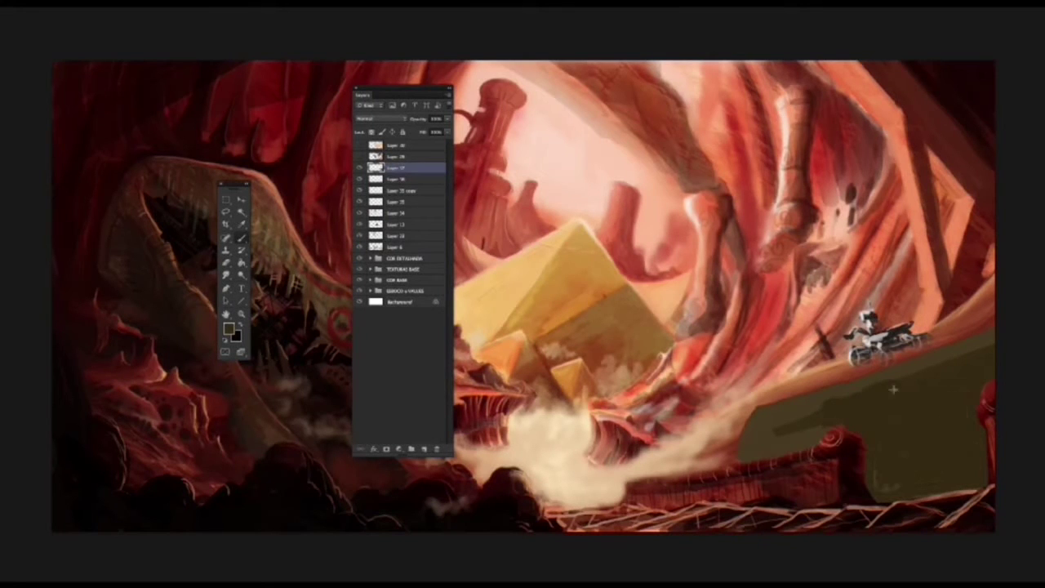
mouse_move(874, 471)
mouse_down()
mouse_move(777, 449)
mouse_move(795, 426)
mouse_move(897, 389)
mouse_up()
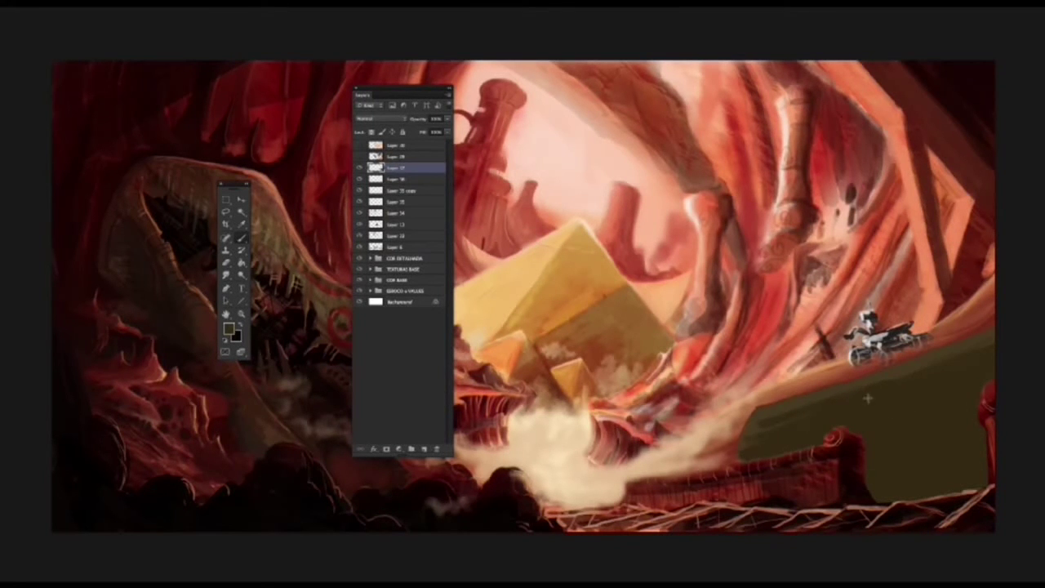
Paint curved dark green bands and patches across the olive slope beneath the rider.
mouse_move(836, 351)
mouse_down()
mouse_move(844, 256)
mouse_move(908, 325)
mouse_move(862, 245)
mouse_move(866, 292)
mouse_move(841, 351)
mouse_move(858, 306)
mouse_up()
mouse_move(902, 243)
mouse_down()
mouse_move(913, 335)
mouse_move(774, 336)
mouse_move(791, 332)
mouse_move(816, 359)
mouse_up()
drag(402, 95, 322, 117)
mouse_move(870, 235)
mouse_down()
mouse_move(869, 181)
mouse_move(891, 208)
mouse_up()
drag(803, 320, 778, 325)
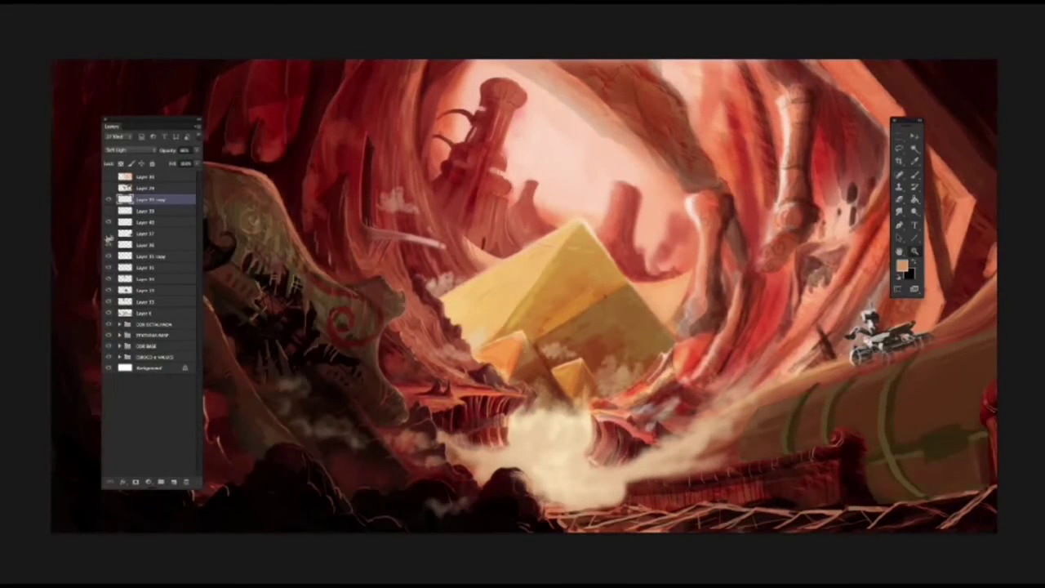
Delete the slope-painting layers Layer 40 and Layer 37 together.
click(147, 222)
shift+click(147, 234)
click(187, 482)
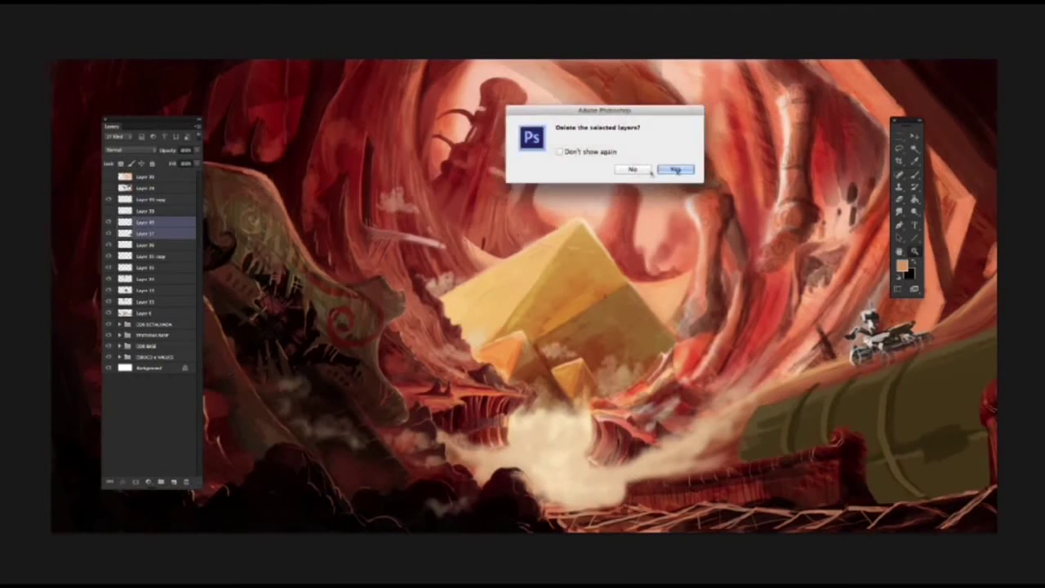
click(671, 170)
On Layer 29, outline and remove the texture over the rider's slope and the arch at the painting's far right edge.
click(147, 188)
key(l)
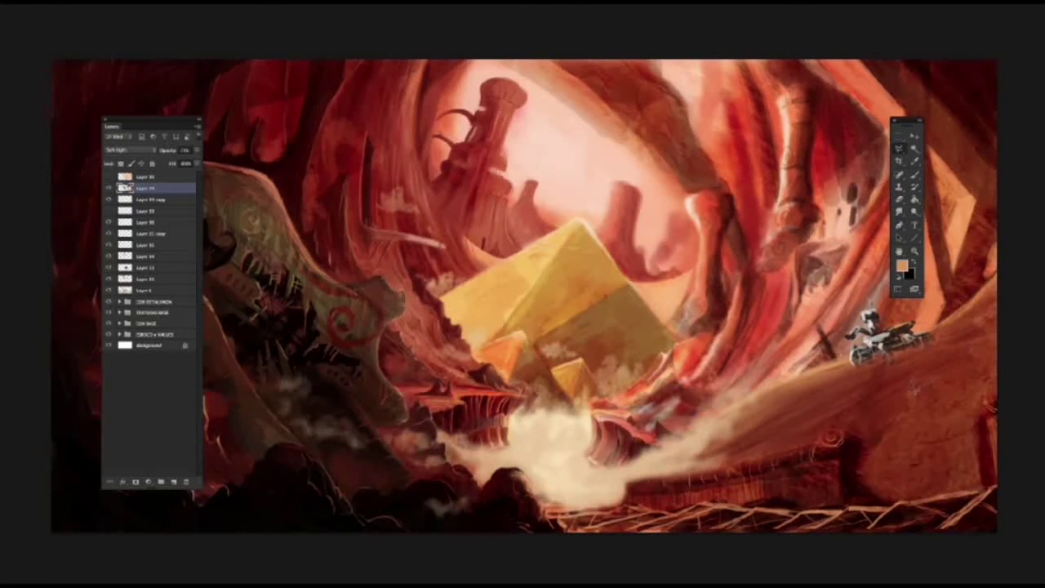
mouse_move(750, 461)
mouse_down()
mouse_move(842, 495)
mouse_move(996, 526)
mouse_move(997, 352)
mouse_up()
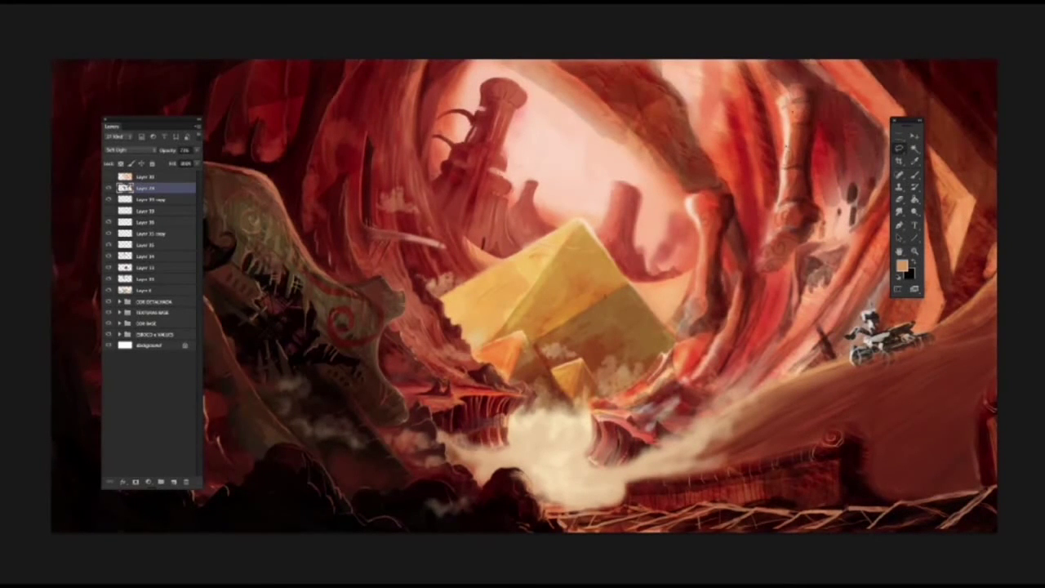
mouse_move(936, 104)
mouse_down()
mouse_move(987, 139)
mouse_move(961, 155)
mouse_move(970, 142)
mouse_move(1017, 146)
mouse_move(971, 277)
mouse_up()
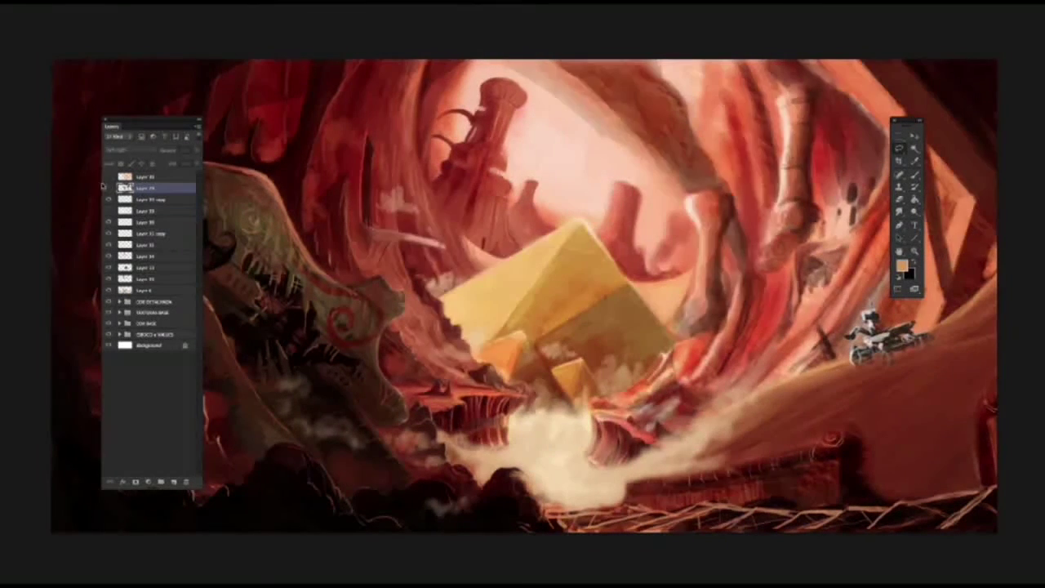
click(108, 211)
click(108, 210)
On the Multiply layer Layer 30, choose another brush and paint over the pale mist on the canyon floor using a color sampled there.
click(151, 177)
key(b)
right_click(539, 454)
click(1020, 569)
drag(513, 464, 447, 439)
drag(551, 457, 604, 494)
drag(612, 471, 675, 453)
alt+click(571, 477)
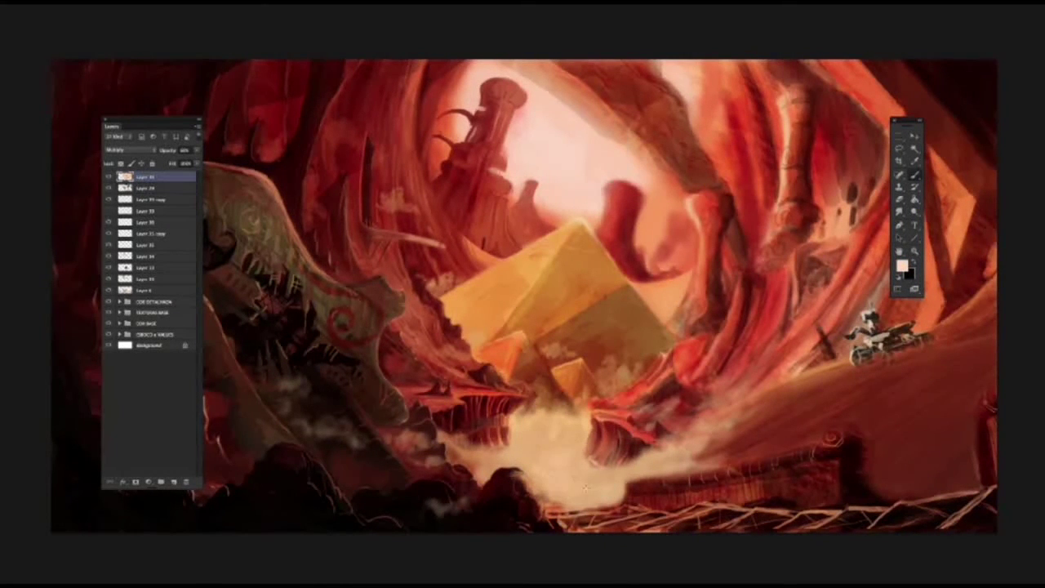
drag(600, 450, 588, 419)
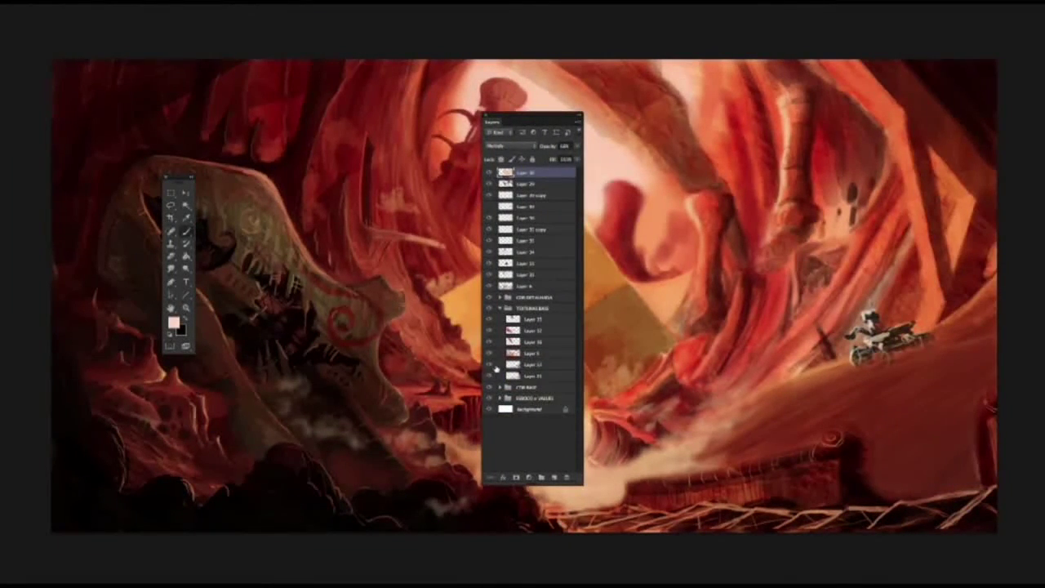
On a texture layer in the TEXTURAS BASE group, outline and clear the area around the foreground wall, and reselect Layer 30.
click(526, 364)
drag(910, 497, 781, 506)
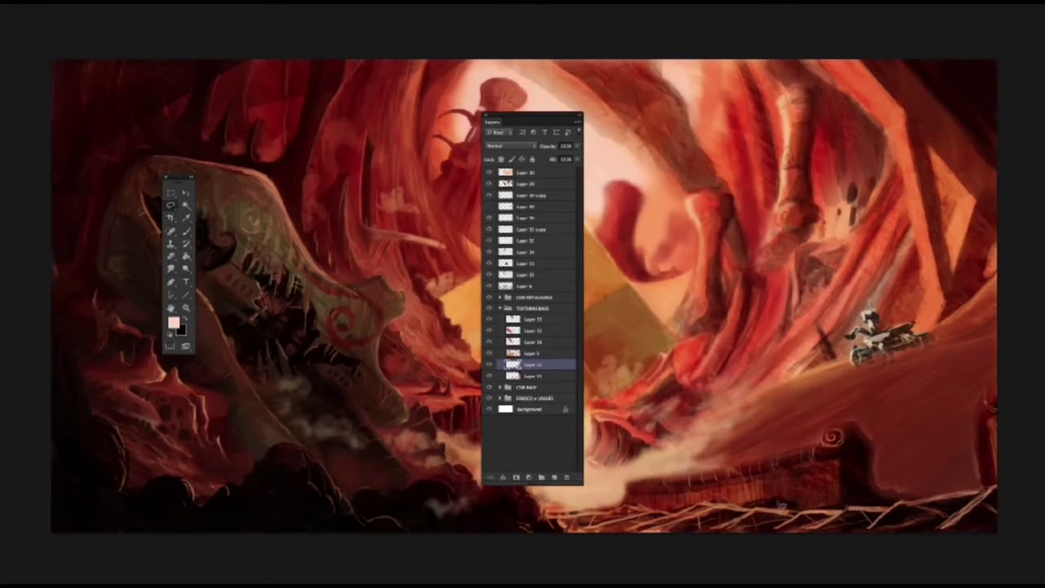
click(535, 172)
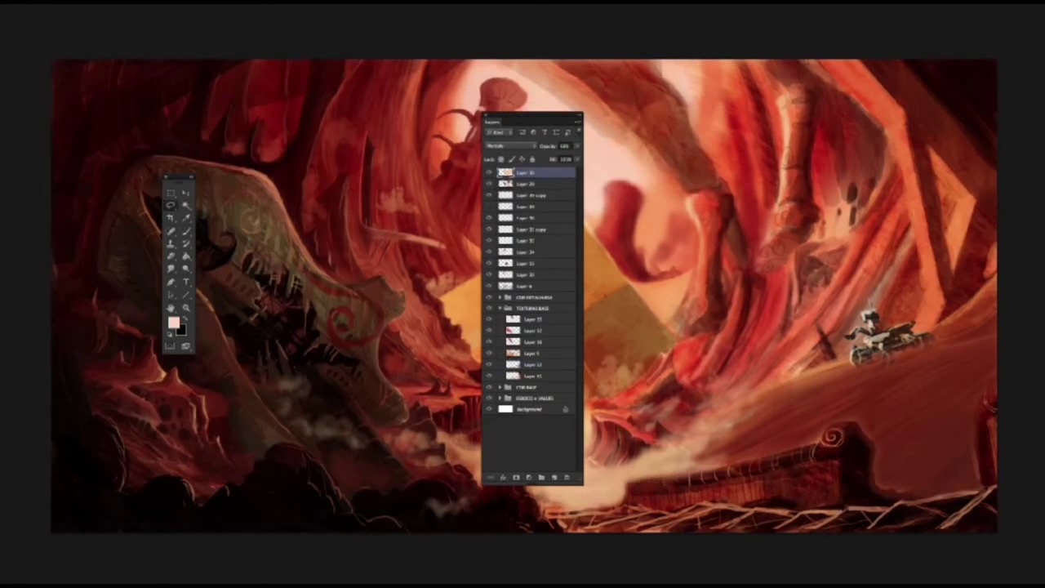
Compare the painting with and without the TEXTURAS BASE group and its topmost layer, and delete that layer.
click(489, 308)
click(489, 309)
click(490, 322)
click(490, 322)
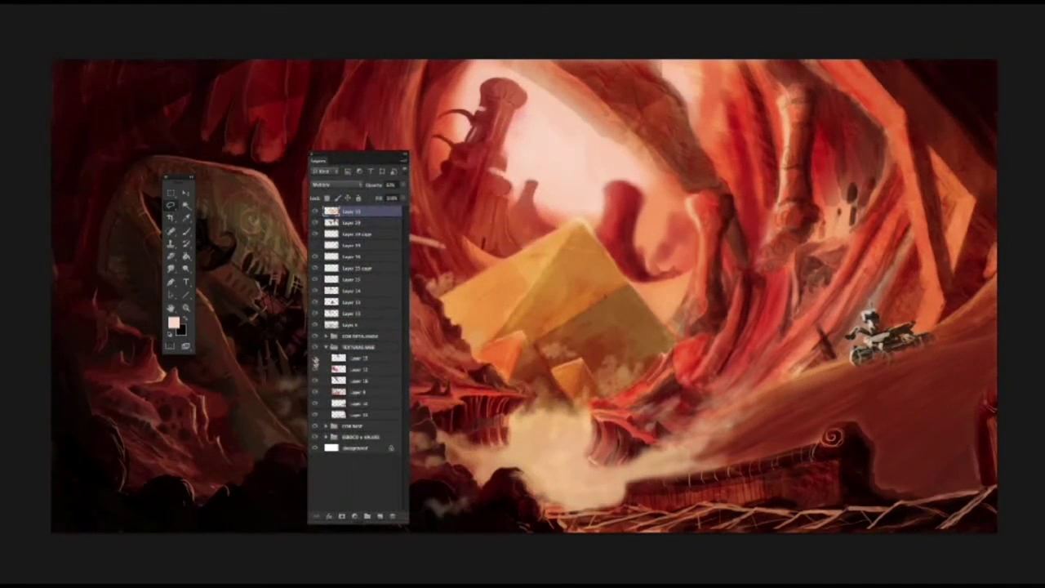
click(352, 359)
click(391, 515)
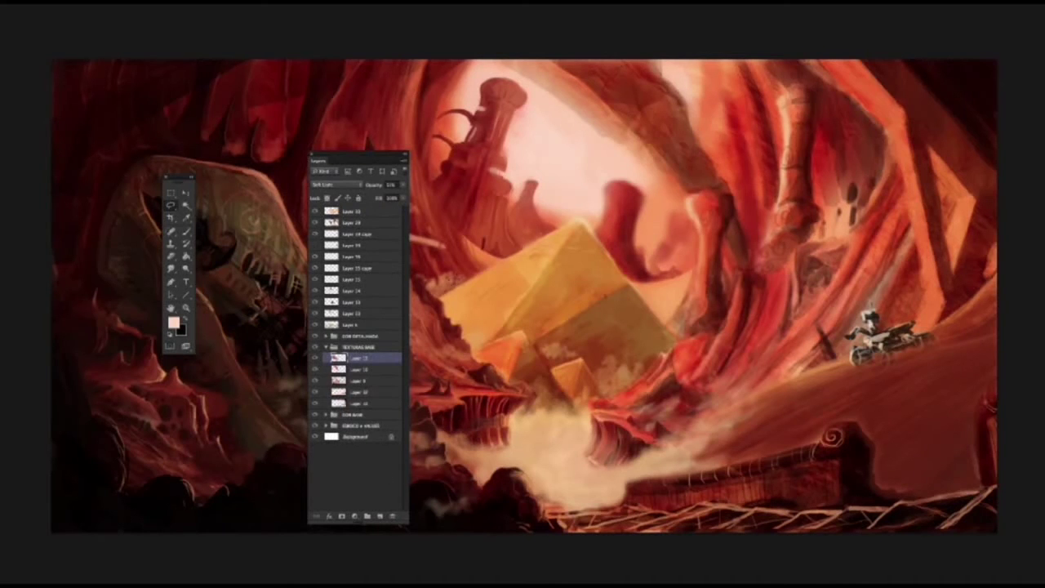
Raise a Soft Light texture layer out of the TEXTURAS BASE group, position it over the large pyramid and set its opacity to 60%.
key(v)
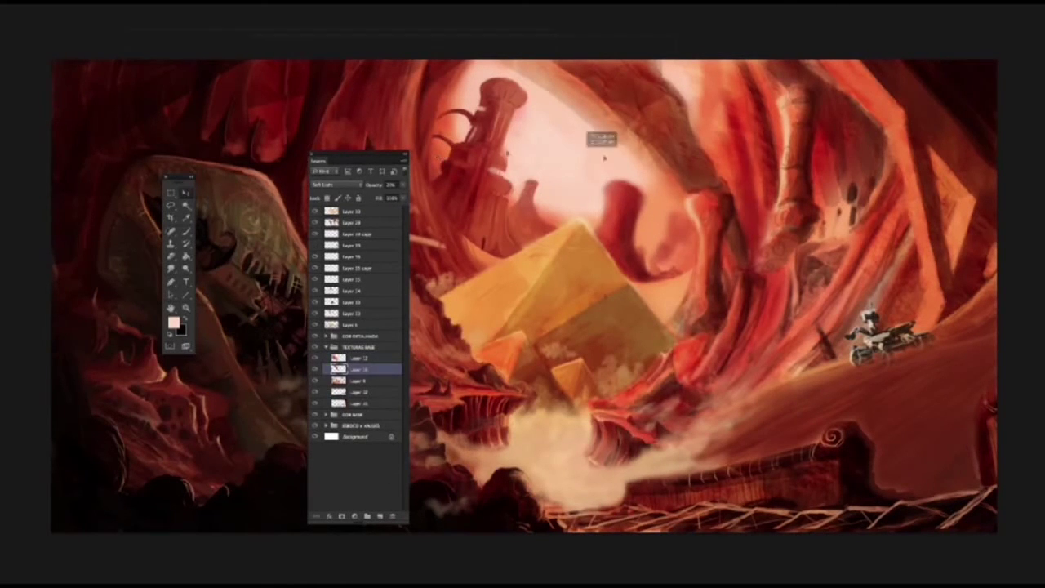
key(ctrl+shift+bracketright)
mouse_move(581, 327)
mouse_down()
mouse_move(606, 332)
mouse_move(594, 351)
mouse_move(597, 342)
mouse_up()
key(6)
Erase the raised texture where it spills beyond the large pyramid's lower edge.
click(172, 254)
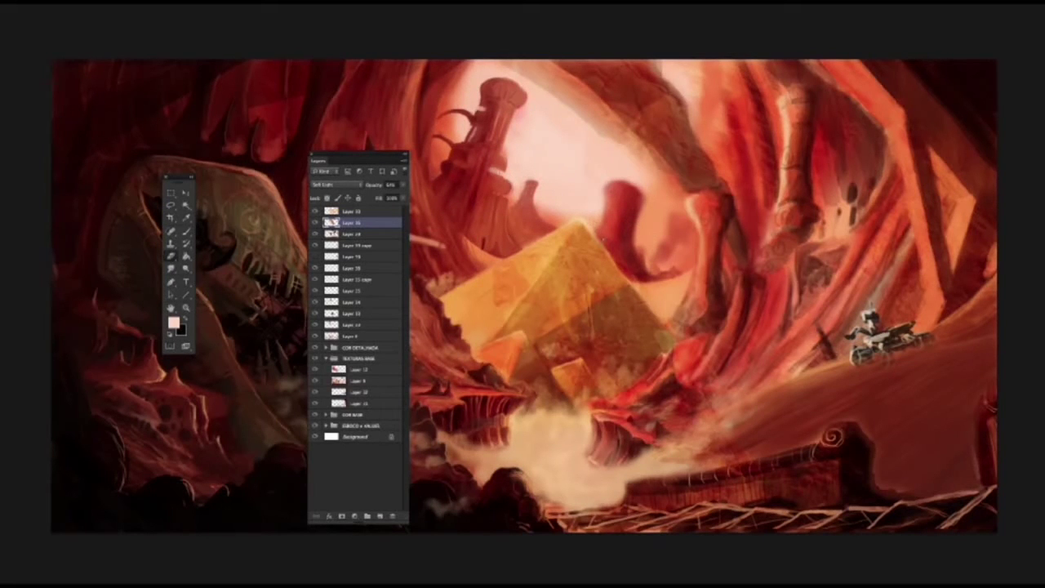
drag(645, 372, 710, 454)
mouse_move(630, 419)
mouse_down()
mouse_move(612, 392)
mouse_move(640, 367)
mouse_up()
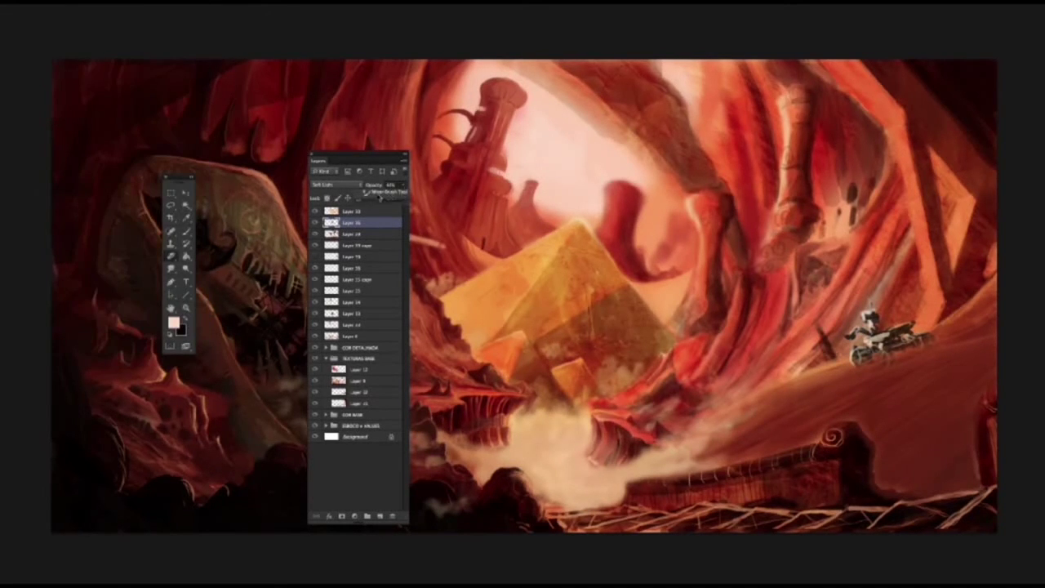
drag(320, 161, 906, 137)
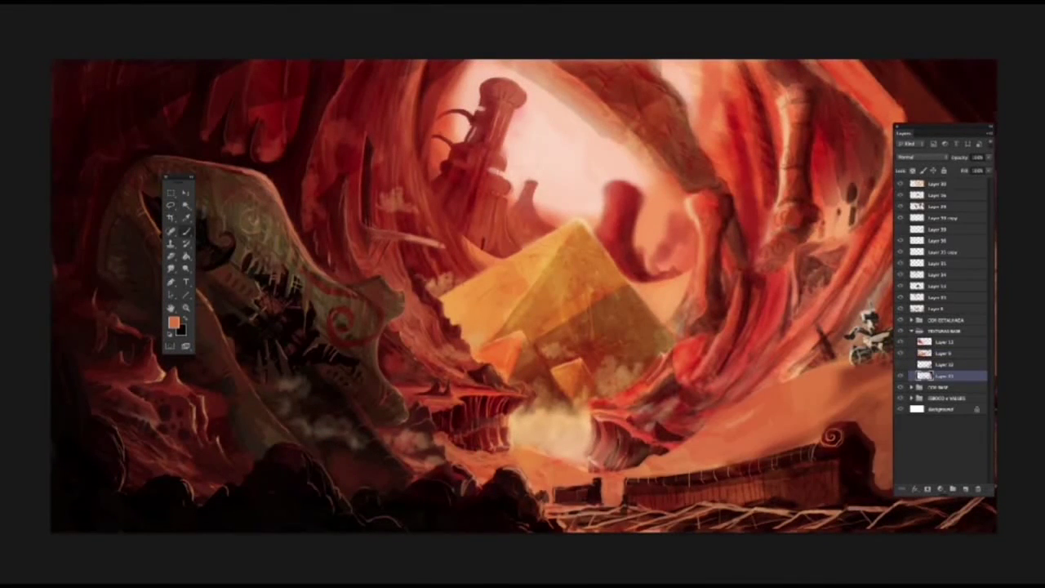
Examine which layers in the COR BASE and ESBOÇO e VALORES groups and above them make up the columns and background.
click(939, 352)
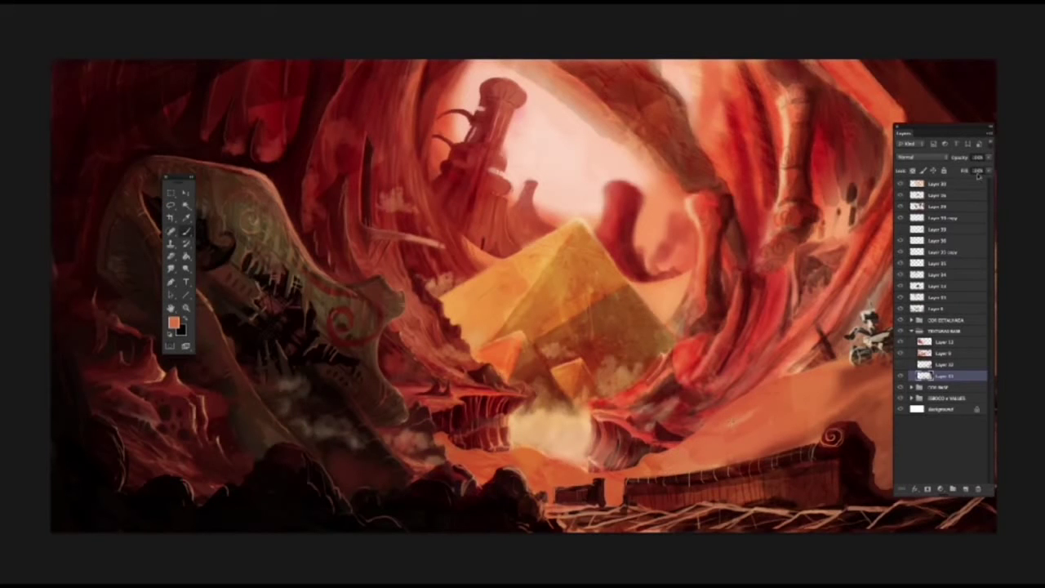
drag(938, 129, 294, 104)
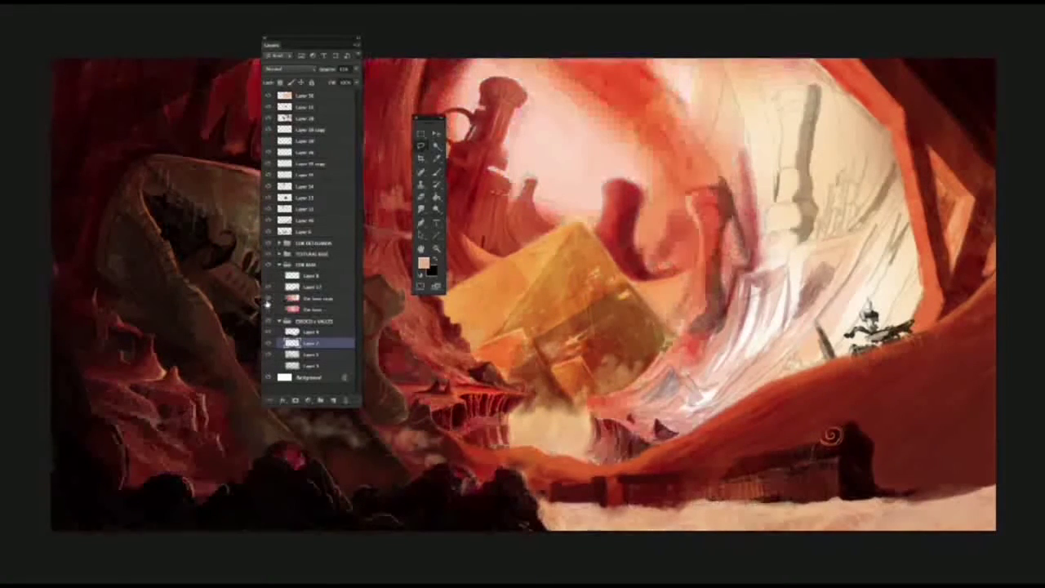
click(303, 299)
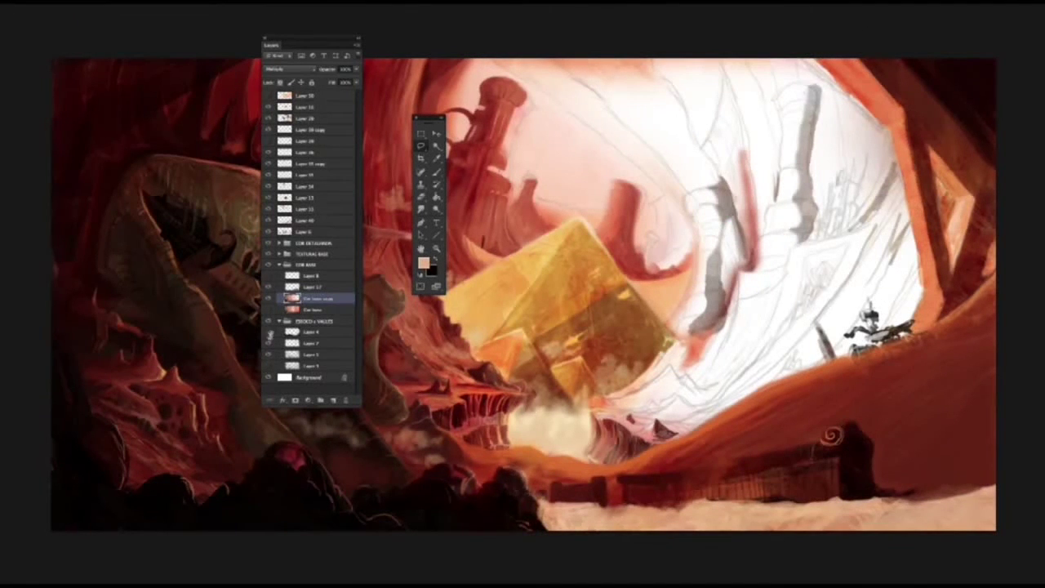
click(309, 343)
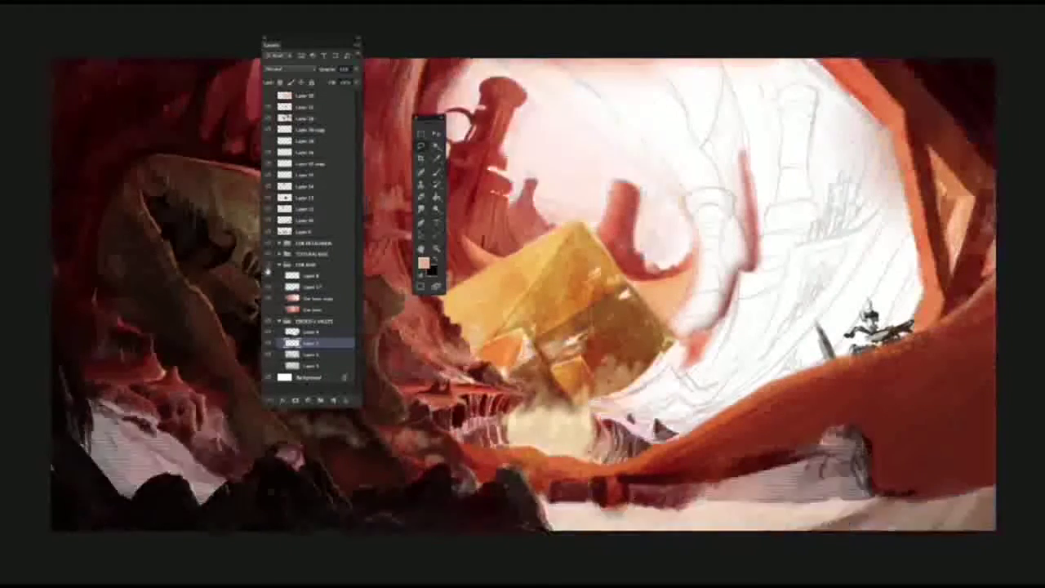
click(279, 321)
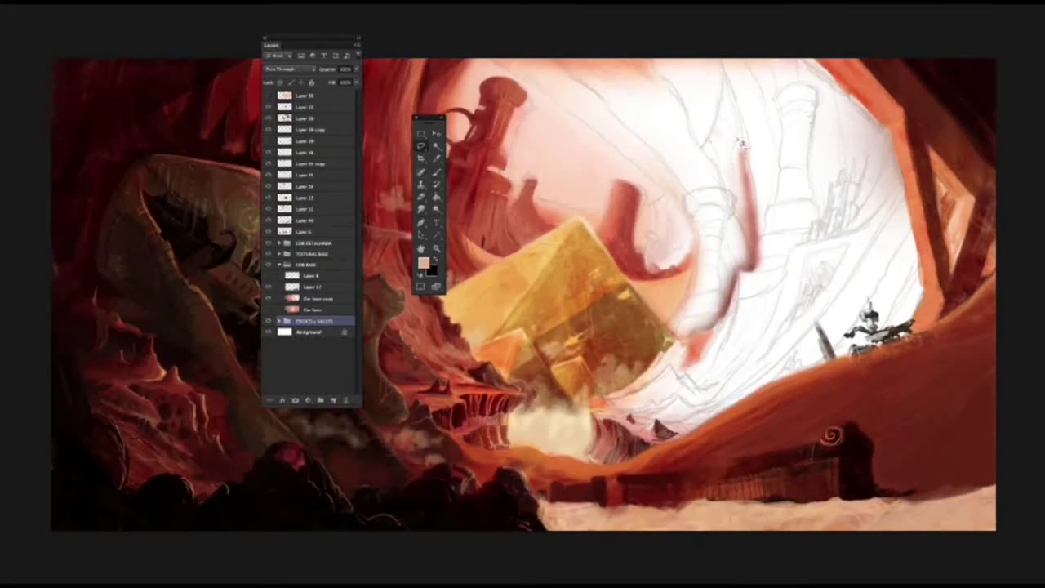
click(306, 119)
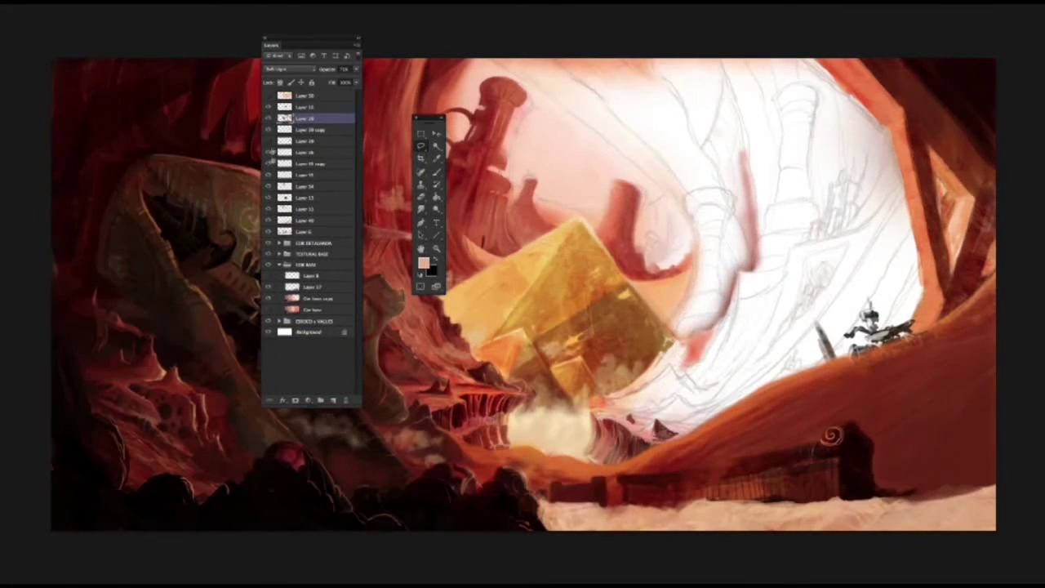
click(303, 210)
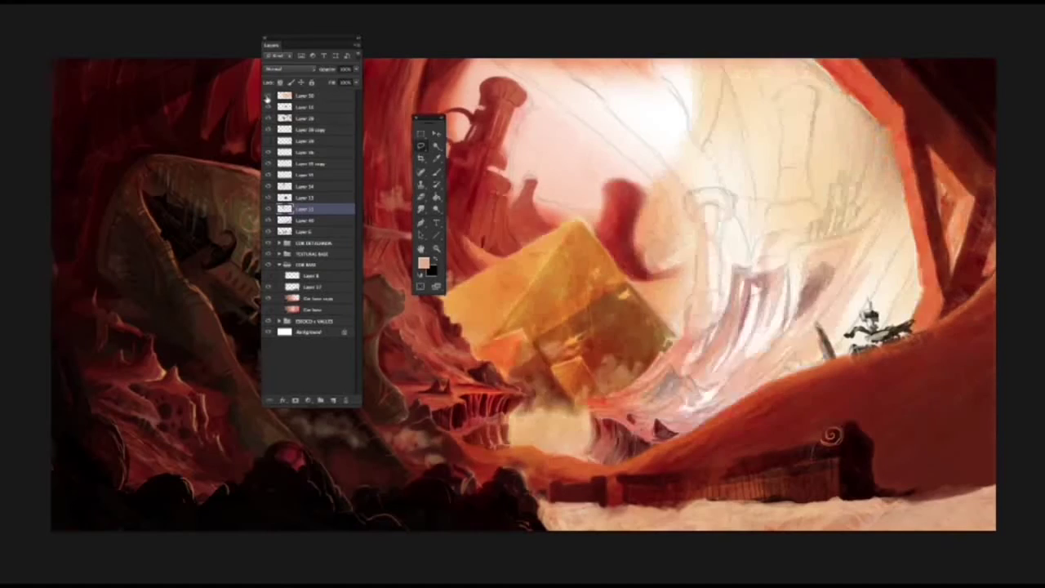
drag(315, 44, 246, 104)
drag(428, 116, 368, 31)
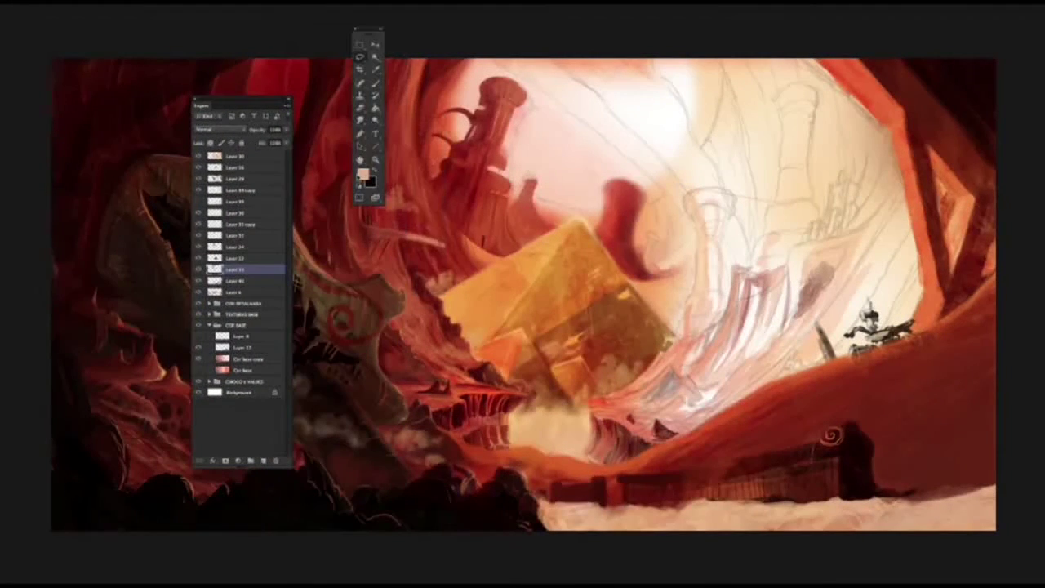
click(208, 325)
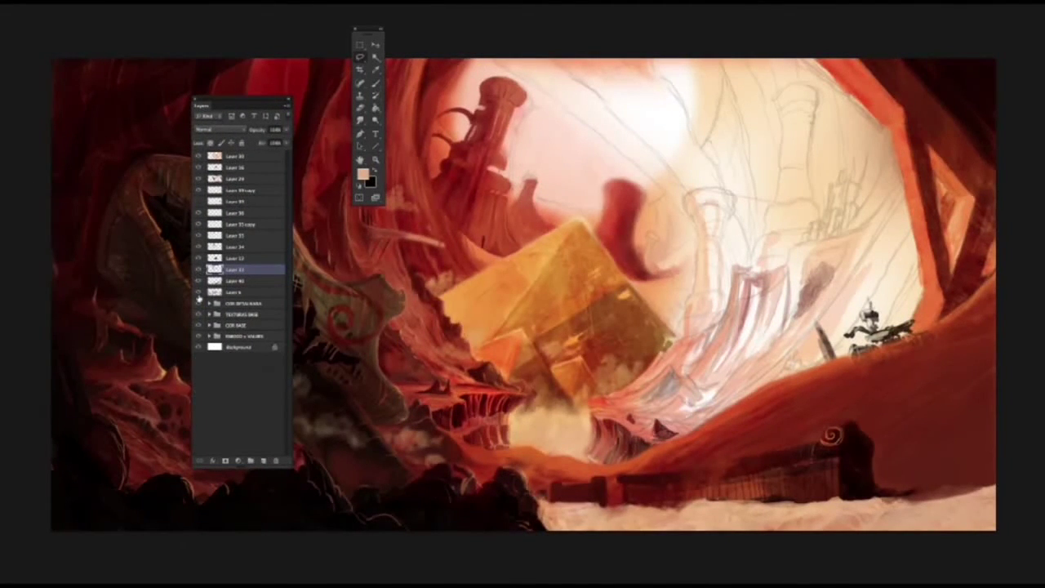
Add a layer beneath Layer 30 and cover the rider's slope and foreground wall with dark red sampled from the painting.
click(204, 168)
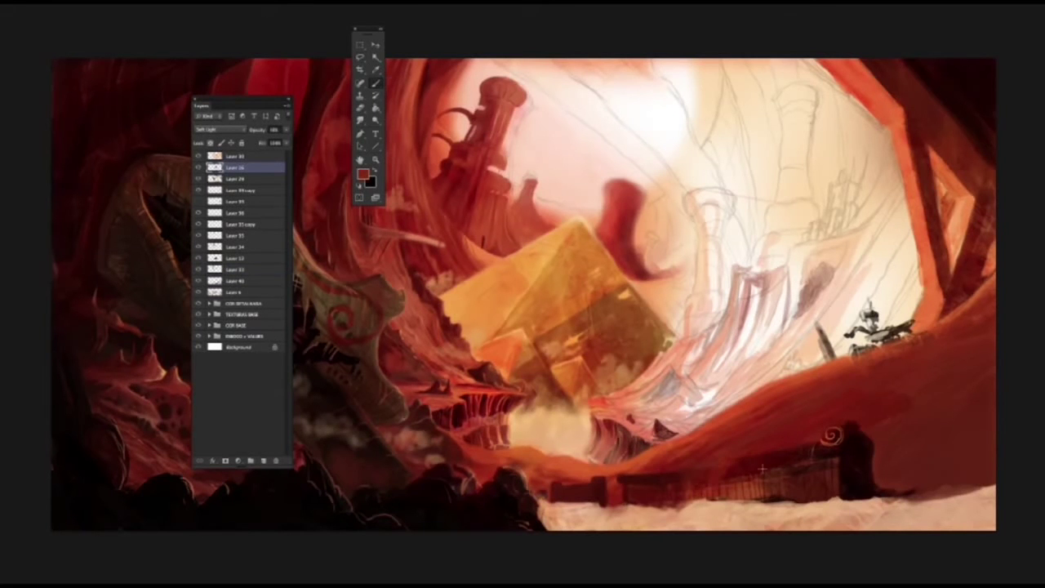
click(263, 460)
alt+click(961, 376)
alt+click(820, 485)
mouse_move(991, 426)
mouse_down()
mouse_move(821, 535)
mouse_move(1004, 480)
mouse_move(674, 550)
mouse_move(947, 393)
mouse_move(714, 455)
mouse_move(637, 514)
mouse_up()
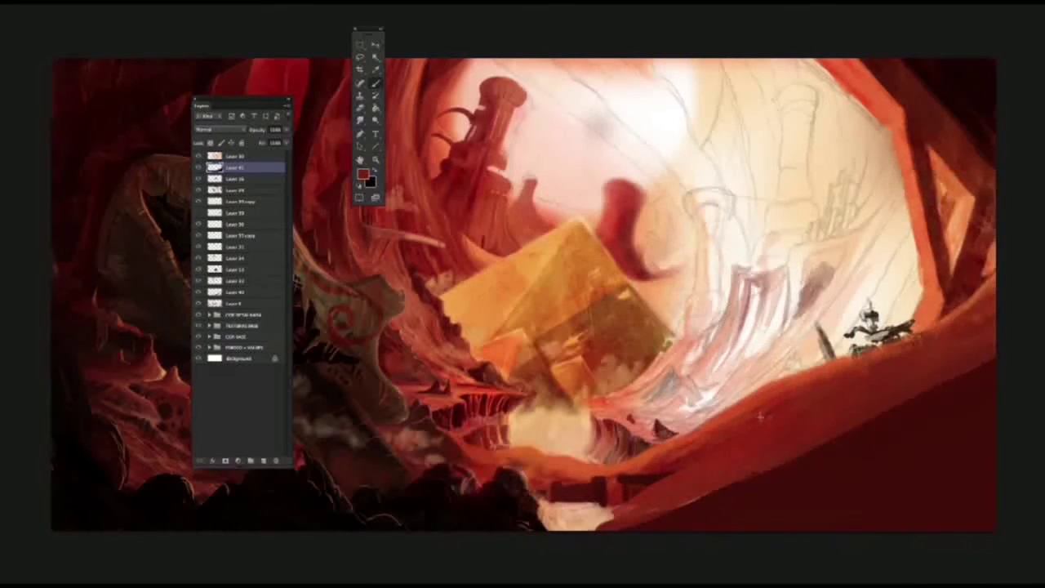
mouse_move(796, 442)
mouse_down()
mouse_move(919, 369)
mouse_move(799, 490)
mouse_move(610, 500)
mouse_move(627, 473)
mouse_move(707, 464)
mouse_move(836, 419)
mouse_move(550, 476)
mouse_move(599, 498)
mouse_move(596, 482)
mouse_move(547, 470)
mouse_move(599, 484)
mouse_move(726, 429)
mouse_move(657, 482)
mouse_move(789, 432)
mouse_move(541, 485)
mouse_move(694, 490)
mouse_up()
Blend orange-red into the upper part of the slope and across the pale foreground ground, keeping the lower corner dark red.
mouse_move(241, 104)
mouse_down()
mouse_move(641, 84)
mouse_move(193, 155)
mouse_up()
key(x)
mouse_move(815, 462)
mouse_down()
mouse_move(881, 383)
mouse_move(572, 506)
mouse_move(963, 311)
mouse_up()
key(x)
drag(817, 408, 767, 457)
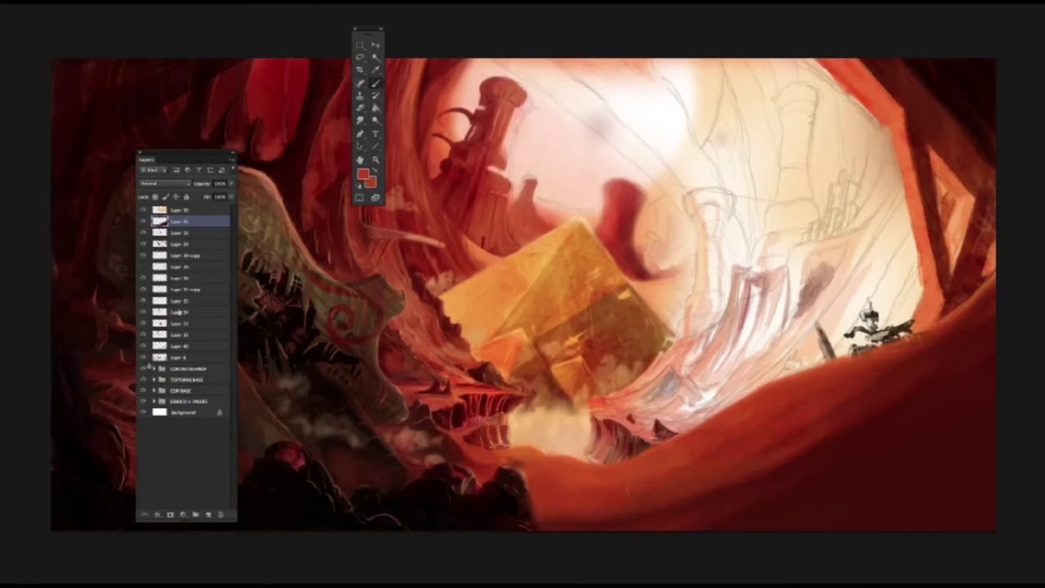
Compare the painting with each layer group and several individual layers hidden and shown.
click(142, 402)
click(143, 402)
click(143, 390)
click(143, 391)
click(142, 380)
click(143, 380)
click(143, 369)
click(143, 369)
click(143, 289)
click(143, 402)
click(143, 289)
click(143, 288)
click(143, 300)
click(143, 301)
click(143, 323)
click(143, 323)
click(143, 390)
click(143, 390)
click(142, 401)
click(143, 401)
Paint near-black shadow over the foreground and the rider's slope, leaving a thin red rim, and check the top layer's effect.
alt+click(524, 510)
mouse_move(522, 514)
mouse_down()
mouse_move(637, 494)
mouse_move(719, 510)
mouse_up()
drag(164, 159, 175, 38)
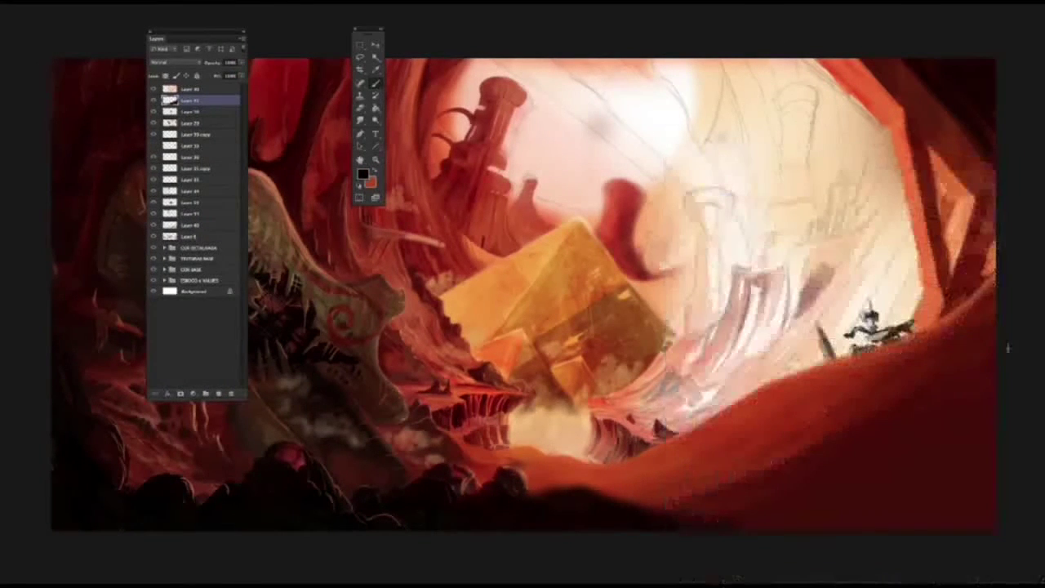
mouse_move(989, 406)
mouse_down()
mouse_move(1030, 331)
mouse_move(638, 508)
mouse_move(894, 381)
mouse_move(869, 403)
mouse_move(635, 490)
mouse_move(726, 442)
mouse_move(475, 508)
mouse_move(518, 493)
mouse_move(611, 487)
mouse_up()
mouse_move(187, 35)
mouse_down()
mouse_move(204, 236)
mouse_move(106, 250)
mouse_move(904, 455)
mouse_move(179, 295)
mouse_up()
click(147, 351)
click(147, 349)
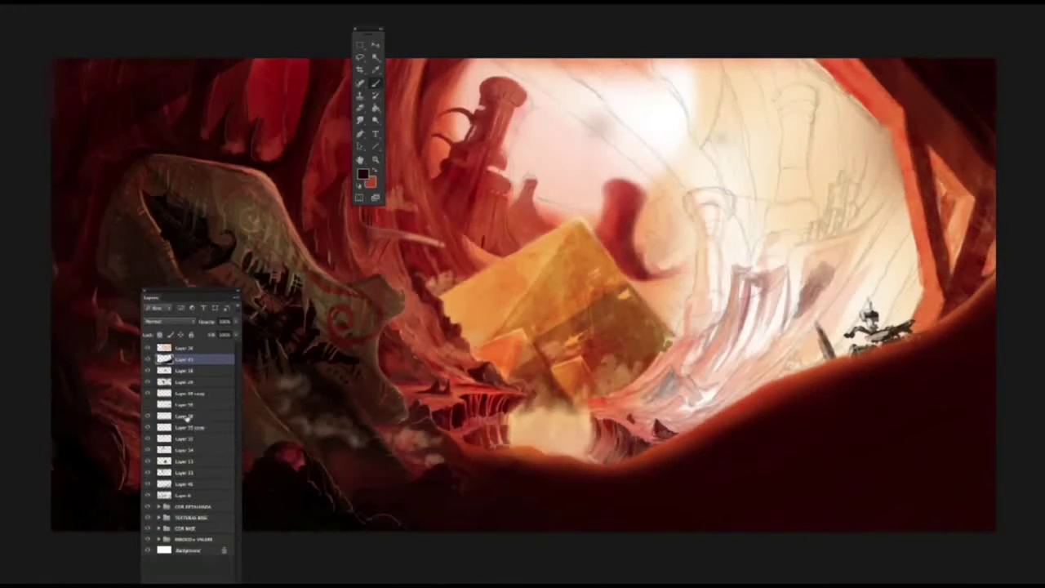
Choose a different brush and add a new layer above Layer 17 inside the COR BASE group.
right_click(849, 367)
click(748, 522)
drag(151, 294, 162, 95)
click(199, 495)
click(225, 517)
drag(368, 33, 284, 63)
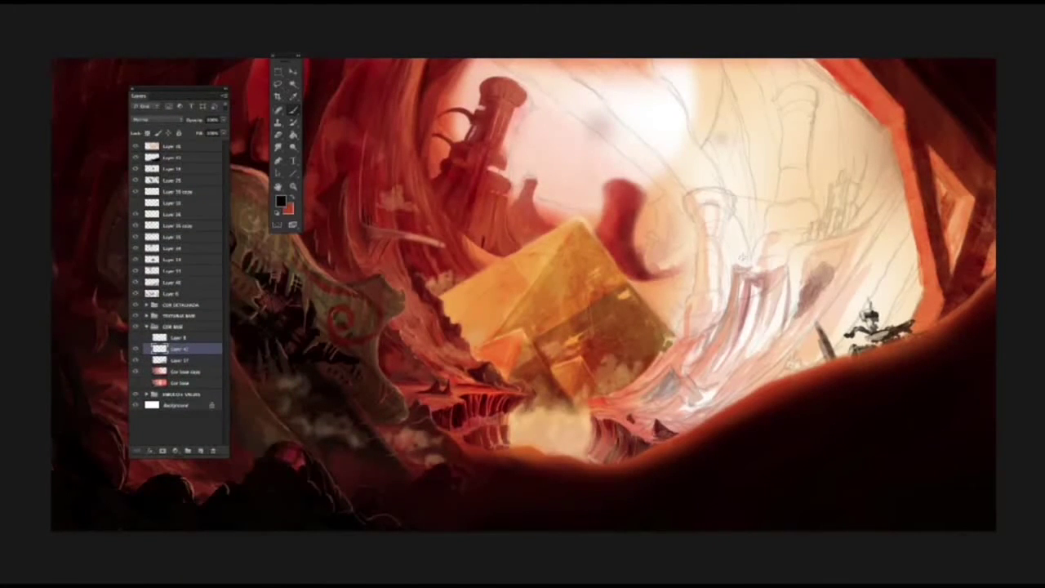
Try a few brush strokes on the new layer in the background above the rider.
right_click(849, 310)
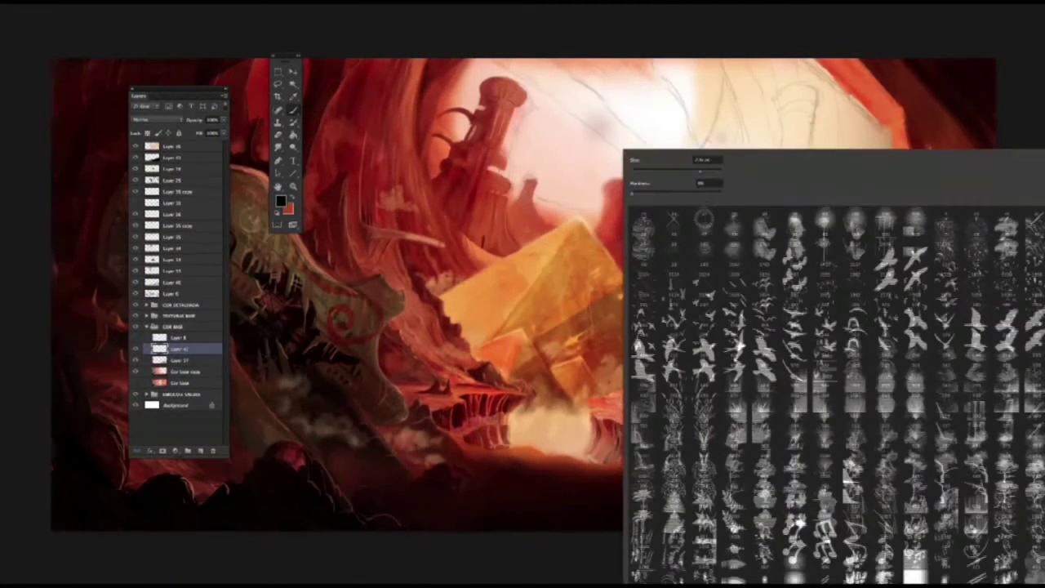
drag(839, 323, 881, 250)
drag(861, 295, 896, 244)
right_click(894, 249)
key(Escape)
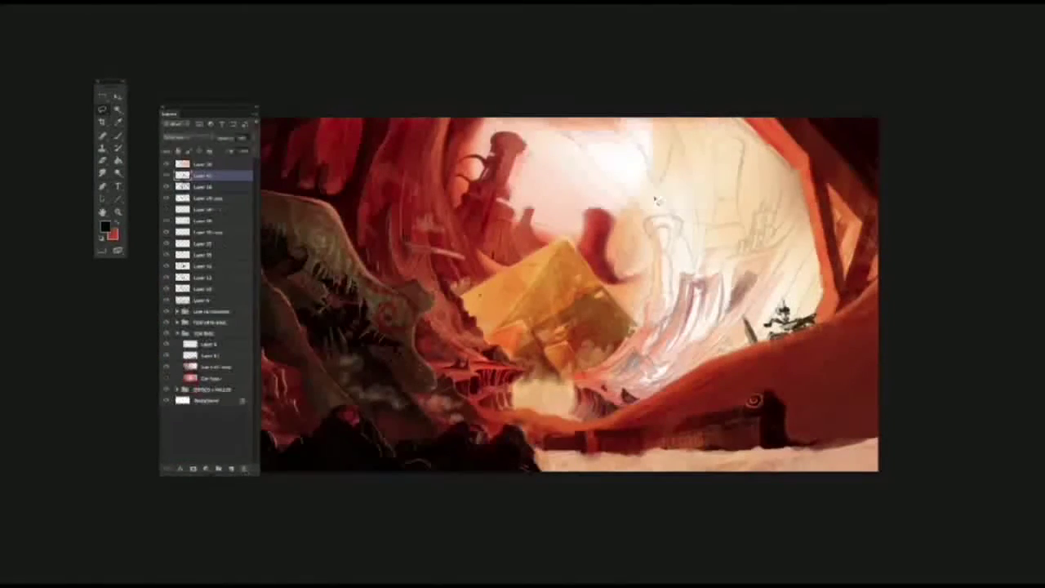
Lasso the cavern opening behind the columns and delete its colour wash from the Multiply layer, after comparing that layer hidden and shown.
click(204, 164)
click(166, 165)
click(167, 165)
click(103, 109)
click(143, 109)
drag(483, 125, 531, 152)
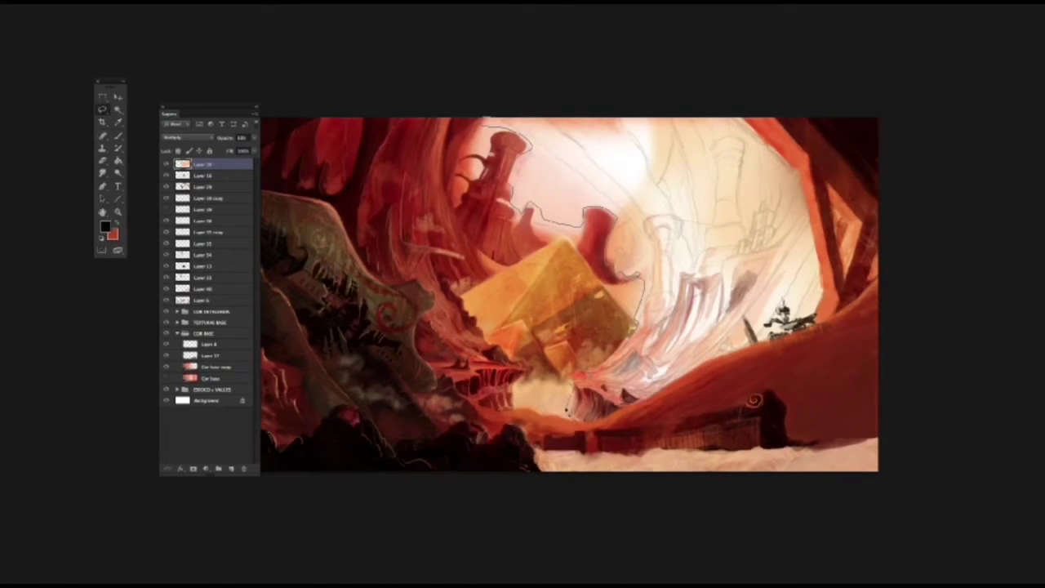
drag(702, 406, 729, 110)
key(Delete)
Delete the base colour from the cavern opening and beside the pyramid on the copied base layer in the COR BASE group.
click(167, 169)
click(166, 170)
click(167, 367)
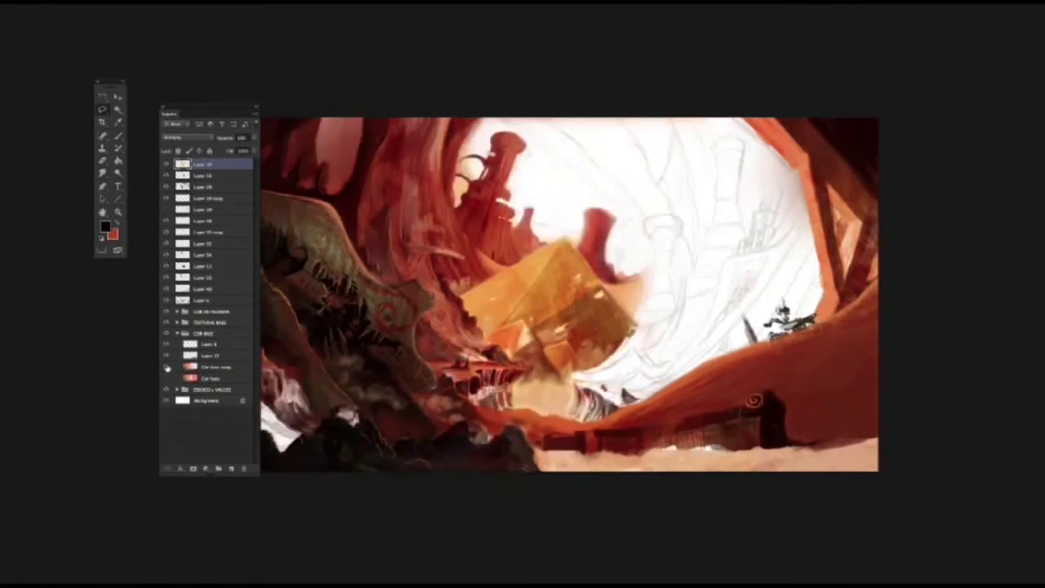
click(166, 367)
click(213, 366)
drag(456, 212, 652, 133)
key(Delete)
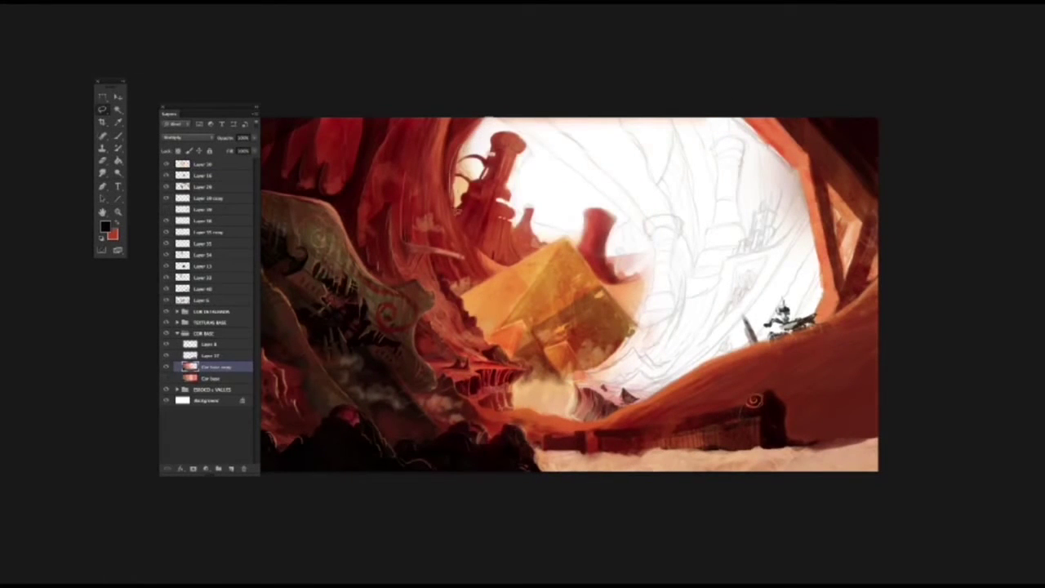
drag(657, 279, 640, 285)
key(Delete)
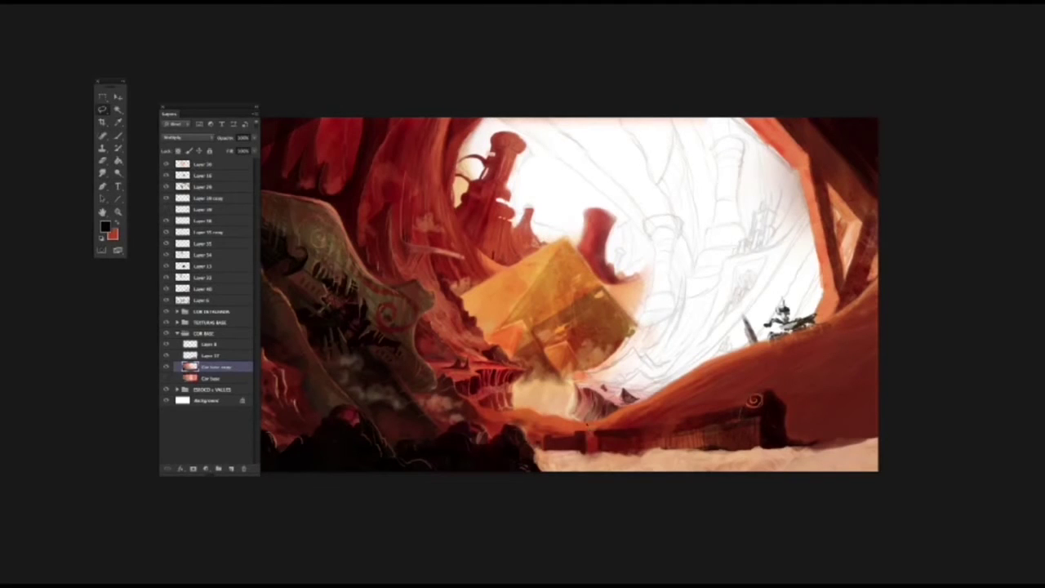
Collapse the COR BASE group and clear the bright red slope paint beneath the rider on the upper layers.
mouse_move(223, 114)
mouse_down()
mouse_move(243, 261)
mouse_move(324, 58)
mouse_up()
click(105, 227)
key(Escape)
click(268, 258)
click(268, 258)
click(268, 266)
click(268, 266)
click(279, 276)
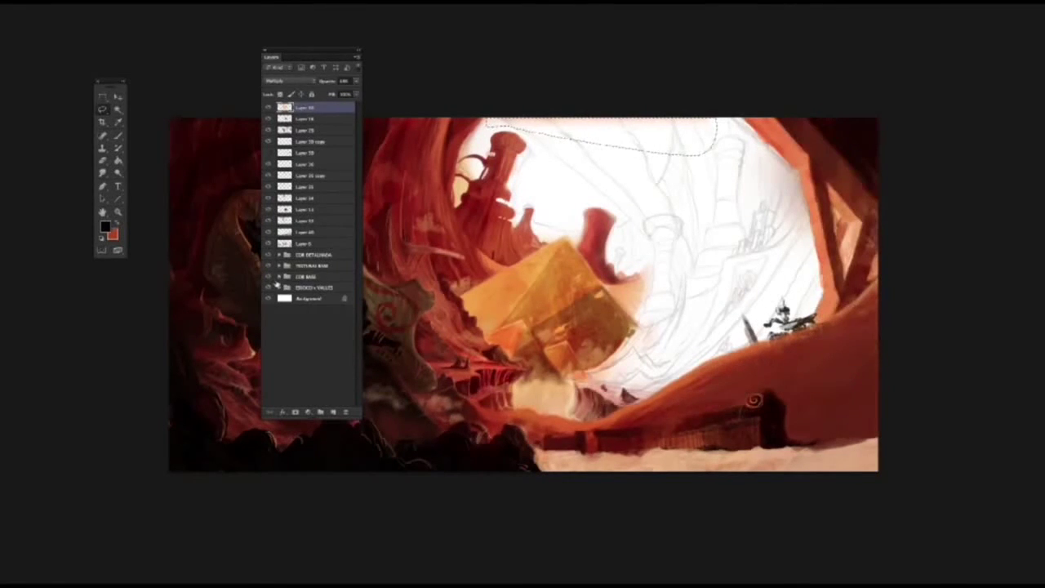
click(304, 233)
key(ctrl+d)
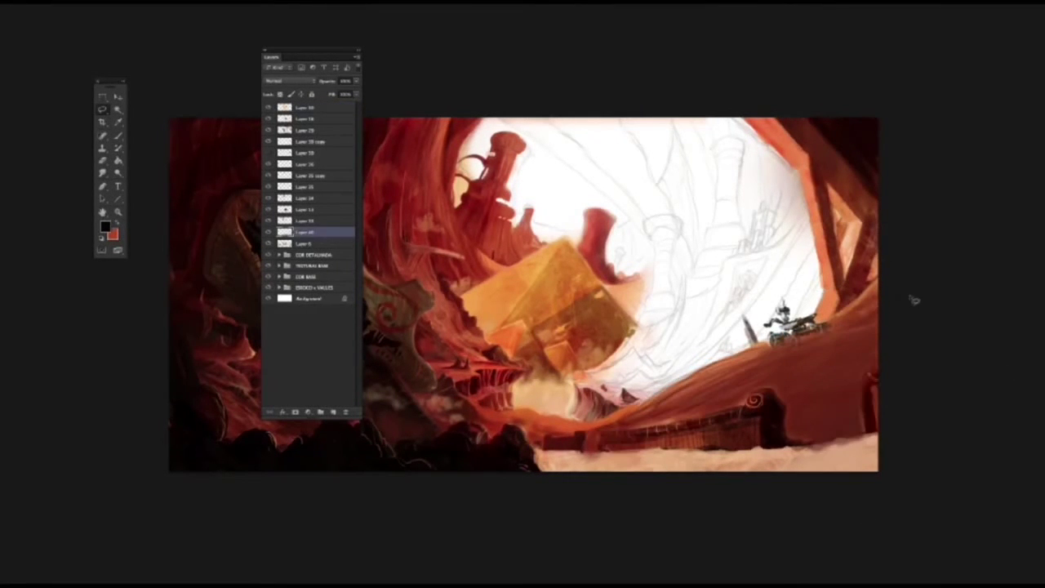
Outline part of the foreground and compare the painting with Layer 29 and Layer 40 hidden and shown.
mouse_move(601, 431)
mouse_down()
mouse_move(614, 418)
mouse_move(563, 446)
mouse_up()
click(267, 131)
click(267, 131)
click(266, 233)
click(266, 233)
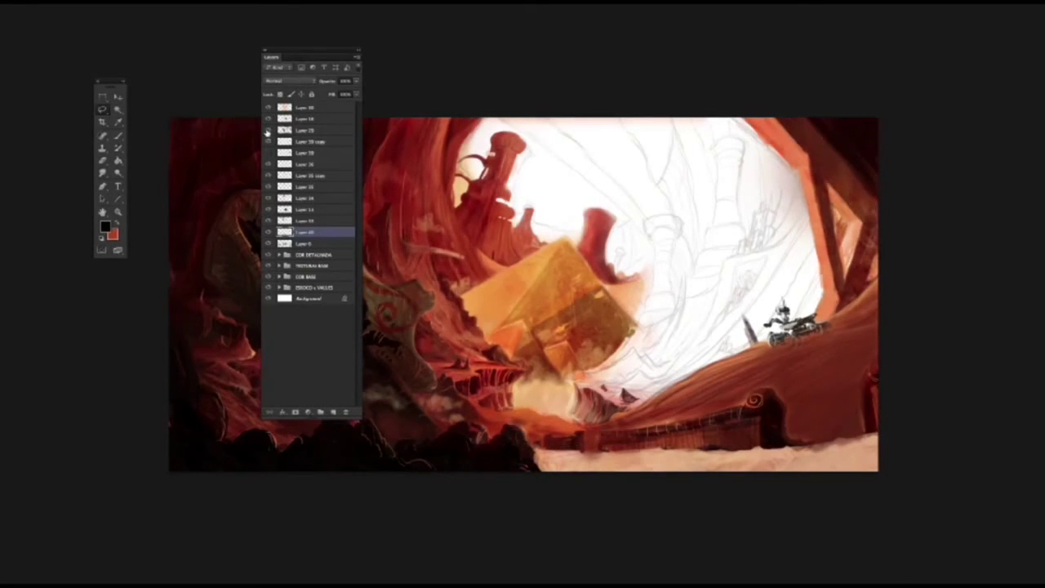
click(303, 129)
drag(310, 55, 282, 95)
Expand the TEXTURAS BASE group and clear the right side of the cavern from its layers.
click(242, 302)
click(241, 302)
click(252, 302)
click(281, 348)
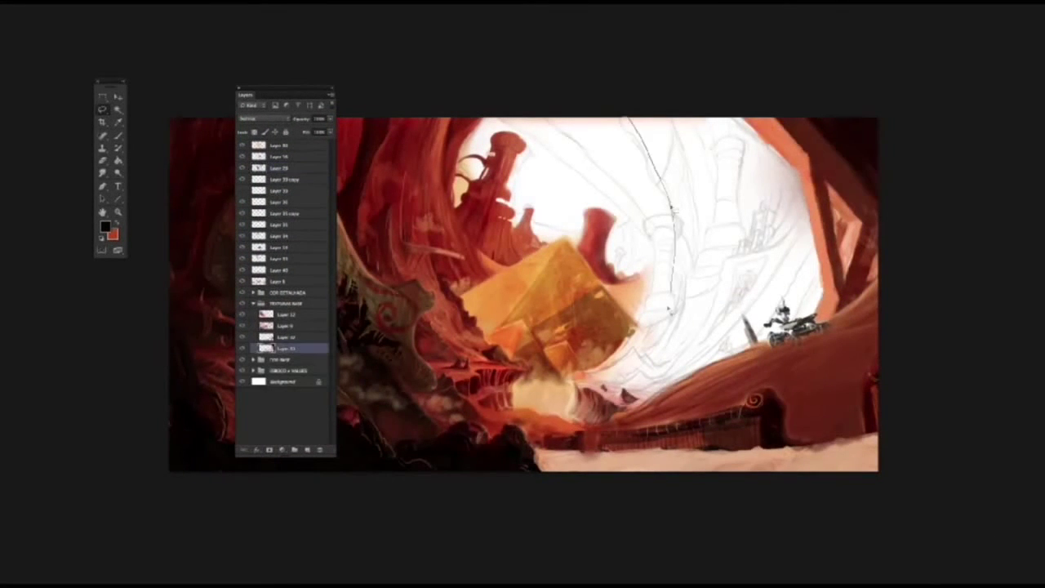
click(242, 348)
click(242, 347)
click(242, 348)
click(242, 337)
click(241, 337)
drag(645, 382, 761, 88)
drag(269, 348, 246, 332)
key(ctrl+d)
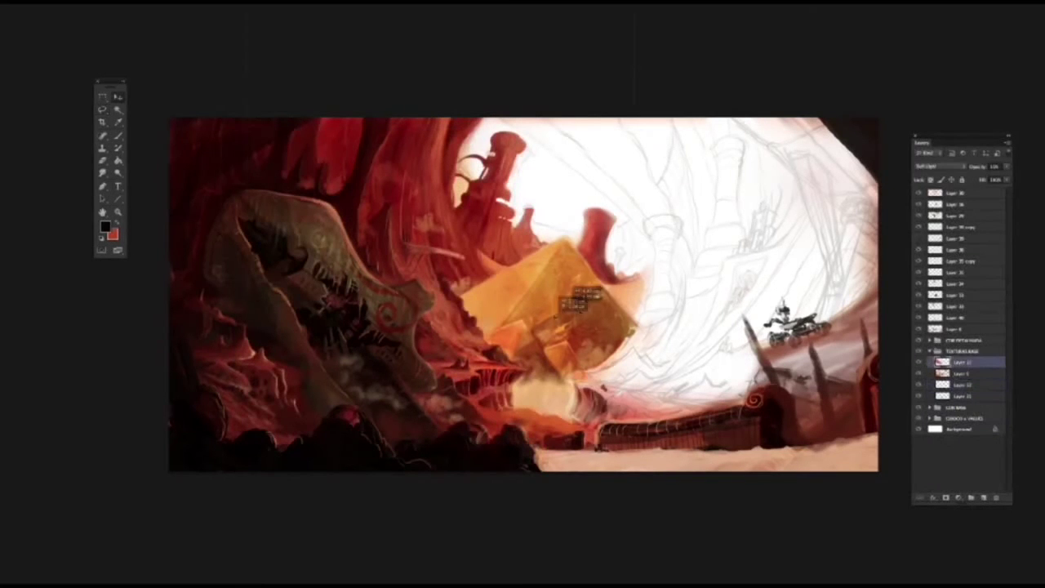
Delete the top Soft Light texture layer from the TEXTURAS BASE group and check the COR BASE group's contribution.
click(939, 166)
click(943, 108)
key(Delete)
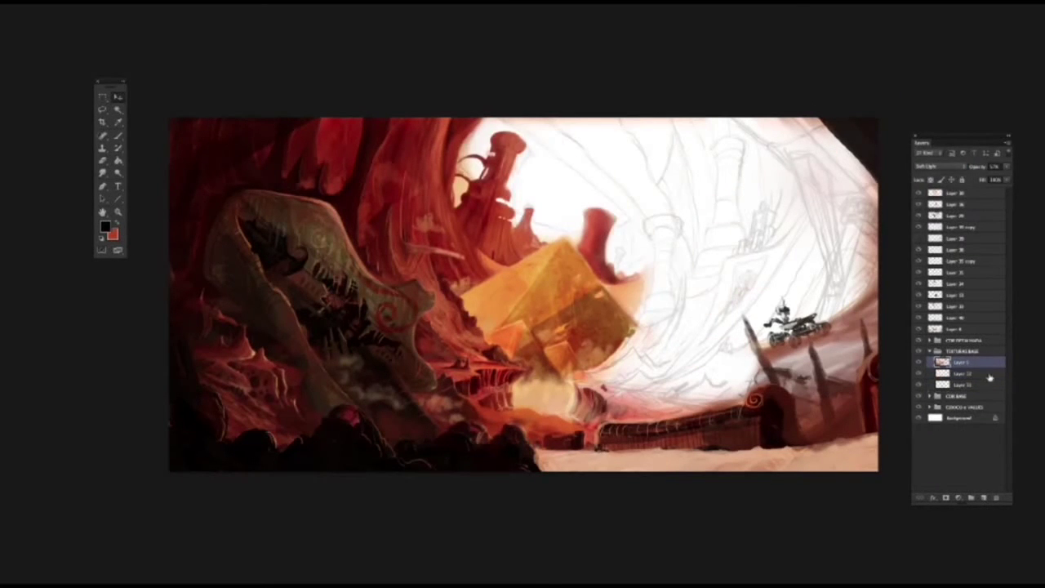
click(919, 395)
click(919, 395)
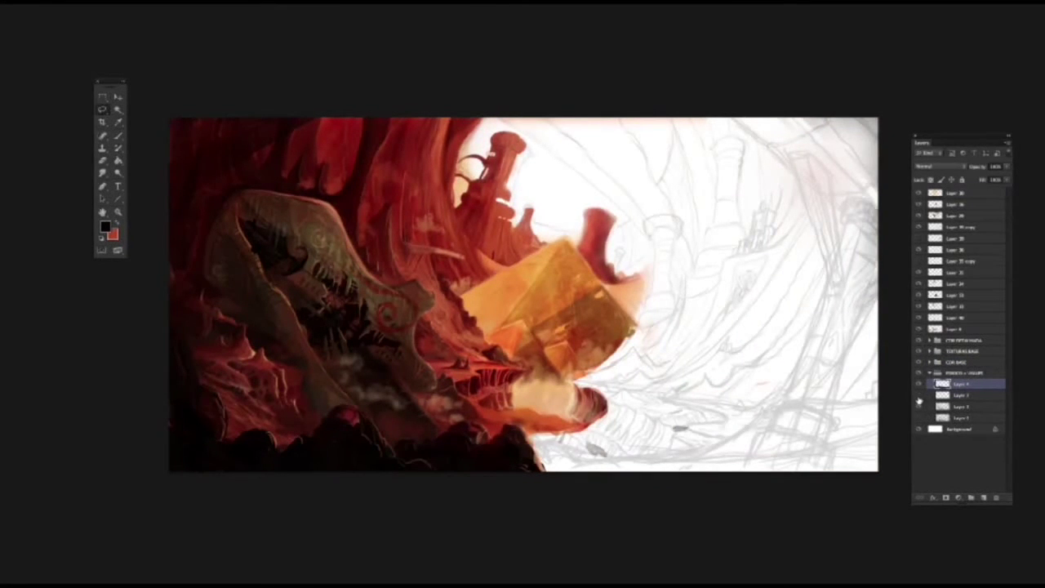
Merge two sketch layers in the bottom sketch-and-values group, collapse it, and merge Layer 40 down into Layer 6.
click(969, 397)
key(ctrl+e)
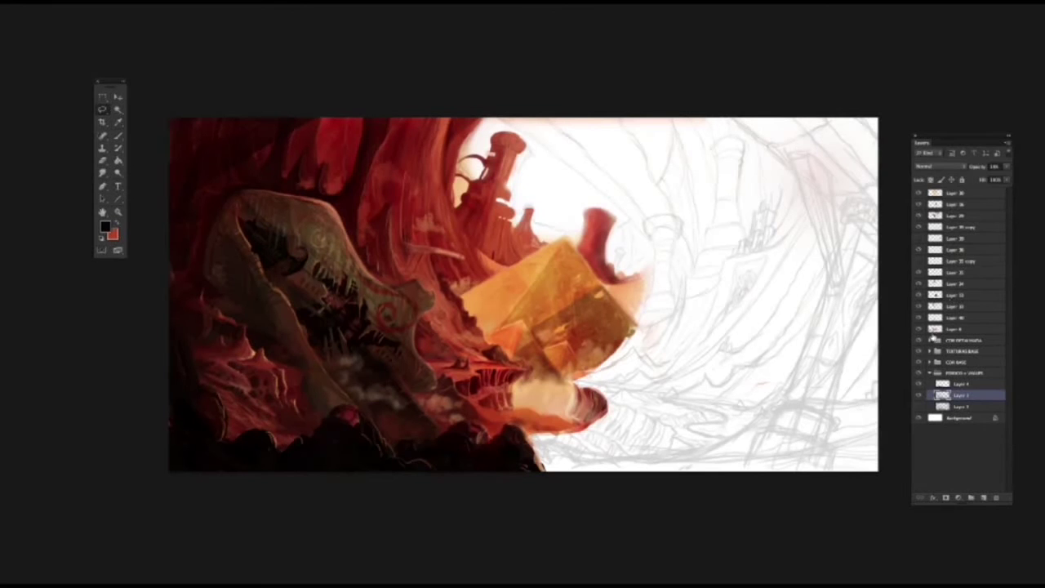
click(928, 372)
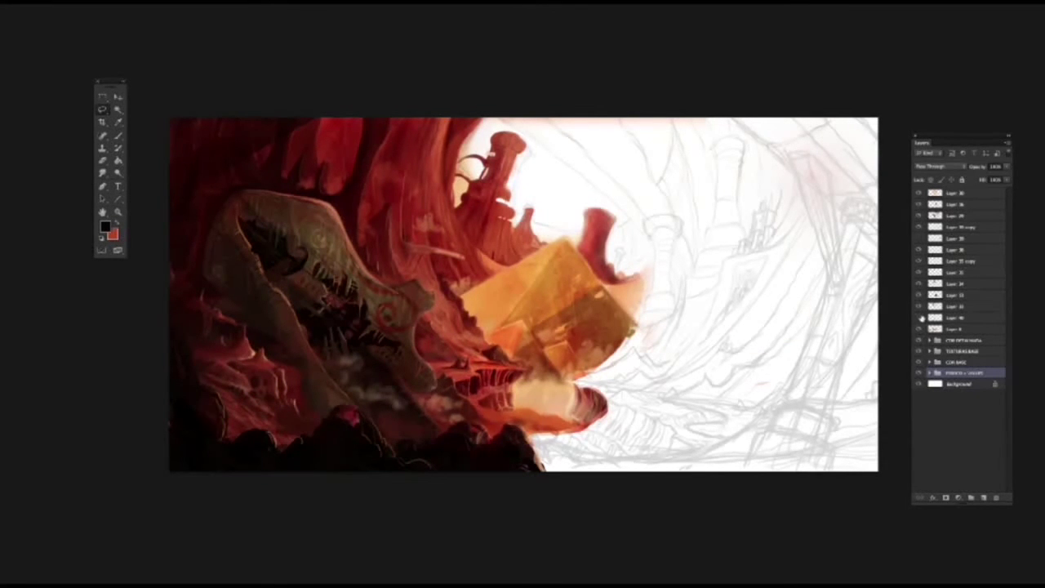
click(952, 318)
key(ctrl+e)
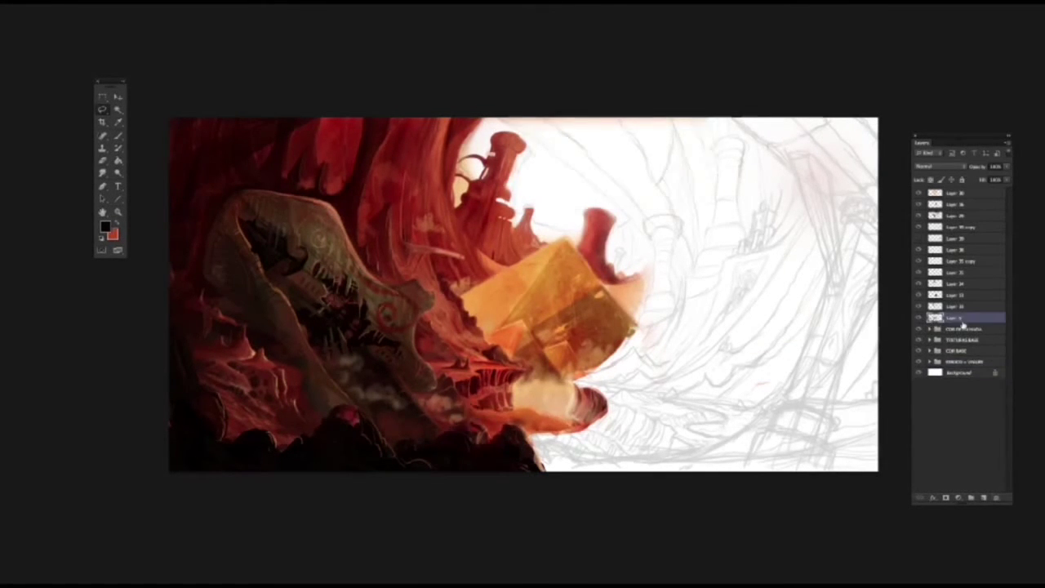
Check the tall column's layer hidden and shown, and delete the copy layer directly beneath Layer 29.
click(919, 298)
click(919, 297)
click(919, 298)
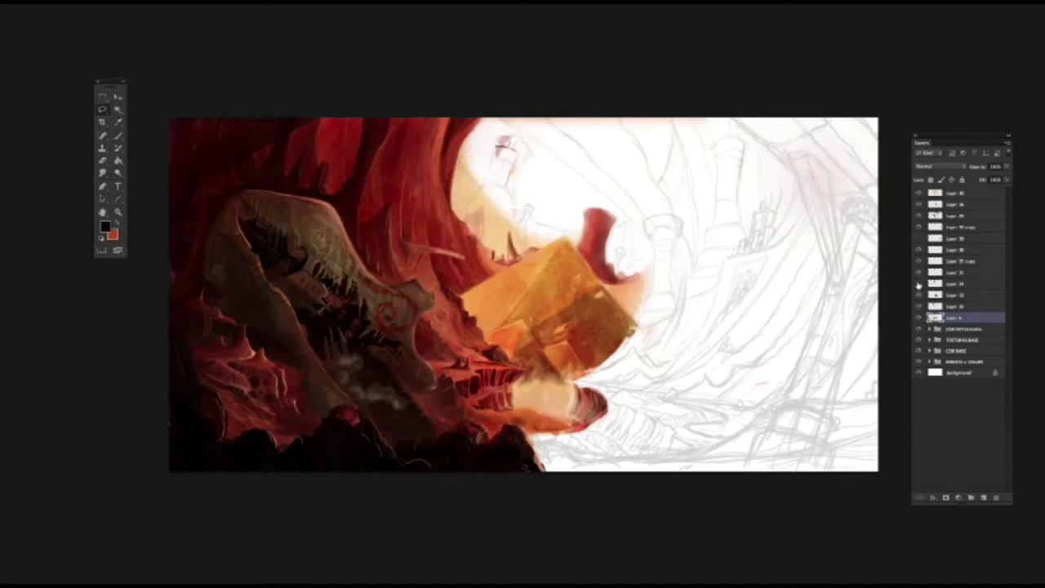
click(919, 297)
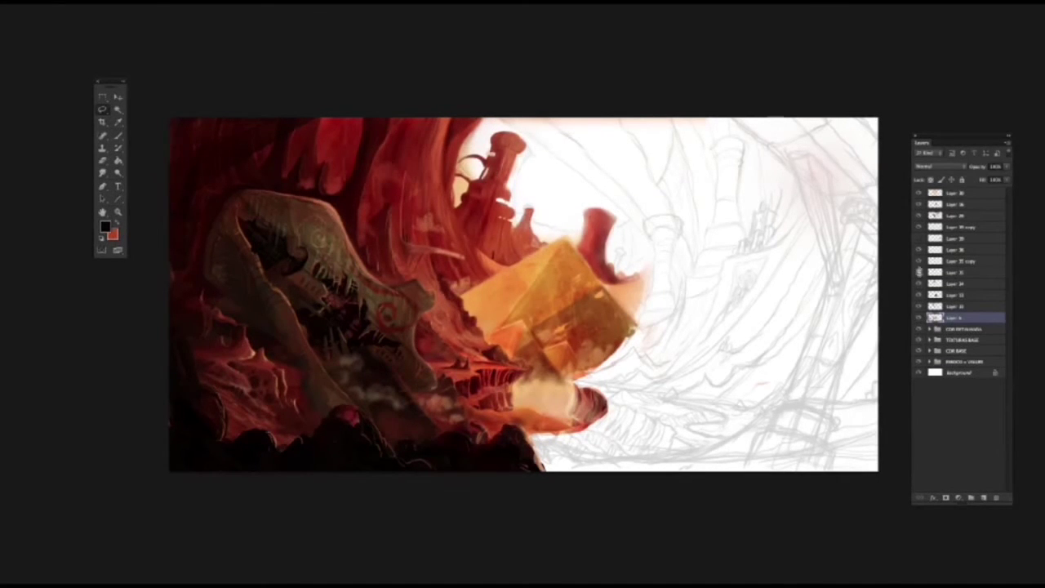
click(954, 228)
key(v)
drag(506, 254, 370, 153)
click(939, 167)
click(930, 68)
drag(805, 221, 625, 234)
key(Delete)
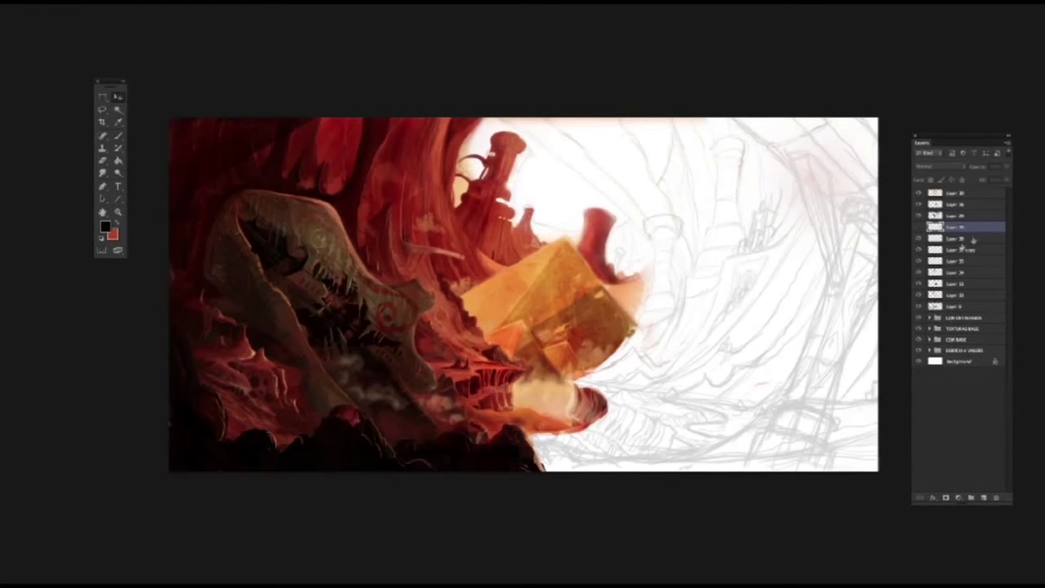
Place the hidden layer at the top of the stack and clear leftover paint around the pyramid and the tall column.
click(102, 108)
click(963, 193)
click(946, 306)
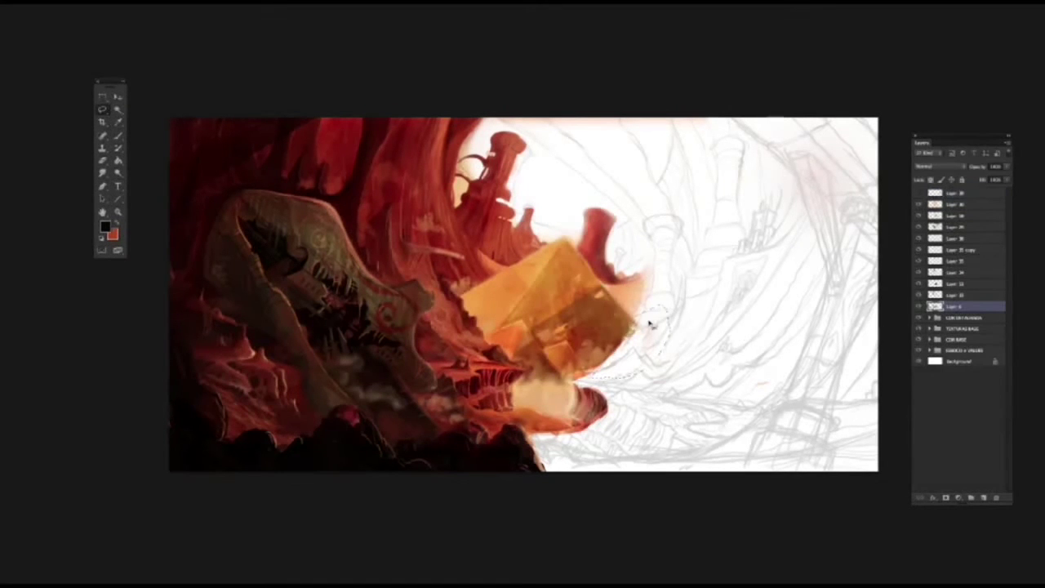
click(955, 203)
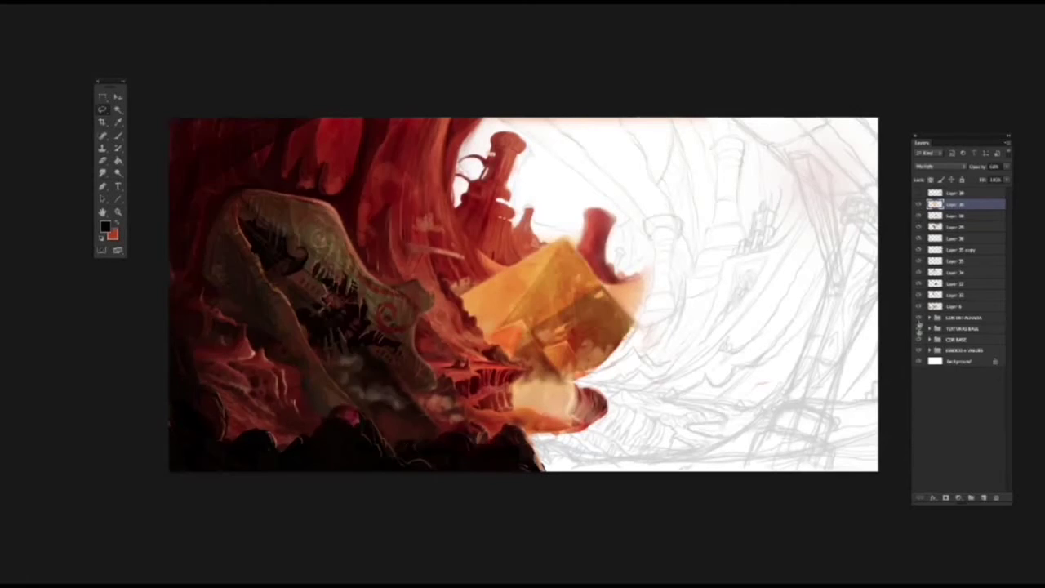
Expand the COR DETALHADA group and compare the painting with its lowest layer and the groups below hidden and shown.
click(930, 317)
click(962, 328)
click(938, 350)
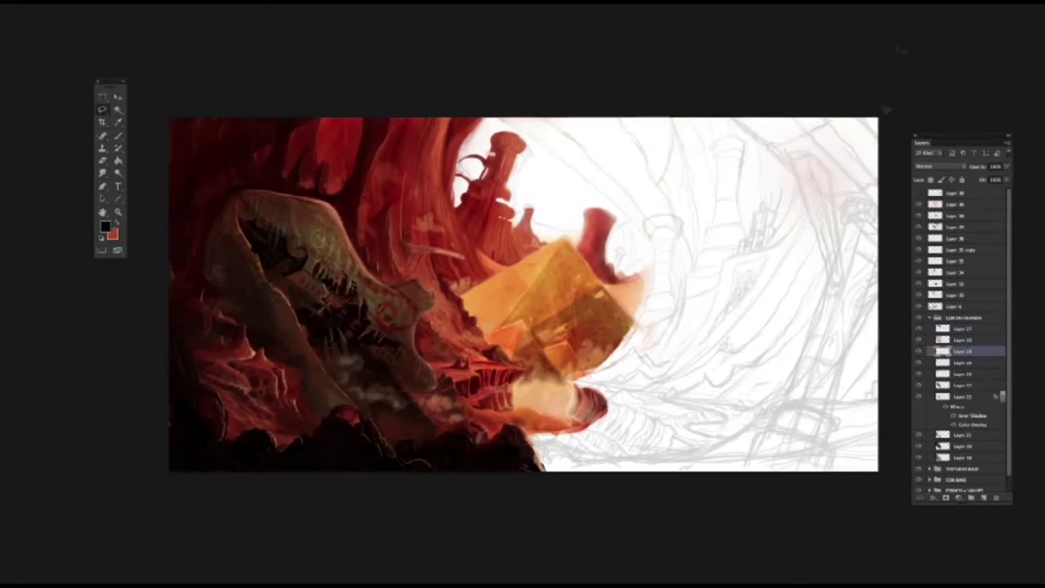
click(935, 460)
click(918, 458)
click(919, 458)
click(918, 468)
click(918, 469)
click(918, 480)
click(918, 479)
click(918, 480)
click(918, 479)
click(918, 480)
click(918, 480)
click(918, 480)
click(918, 480)
scroll(1010, 430, down, 1)
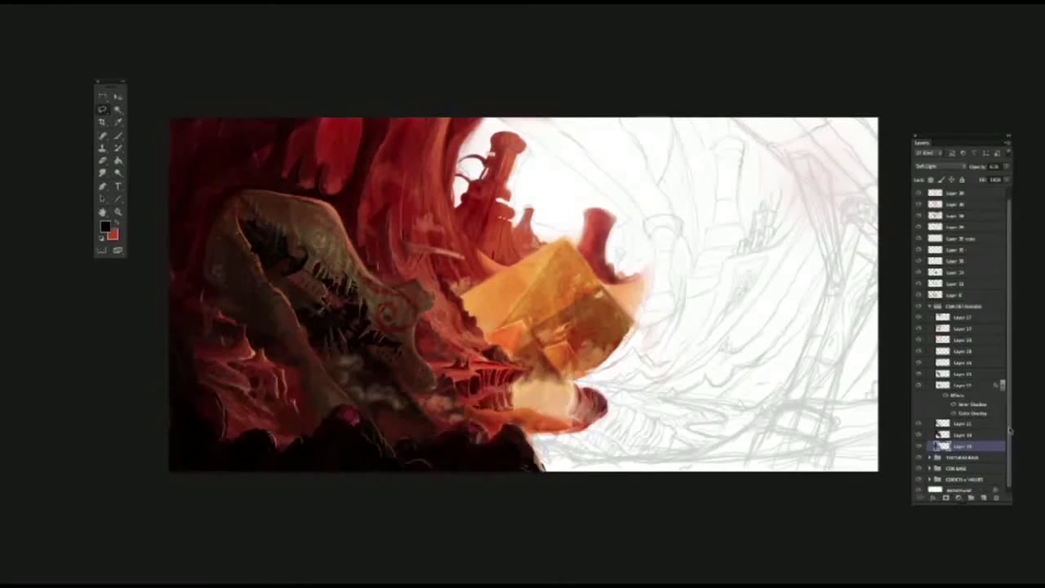
Show the grey value layer in the bottom sketch-and-values group and lower its opacity in the layer's blending options.
click(929, 480)
click(954, 474)
click(918, 474)
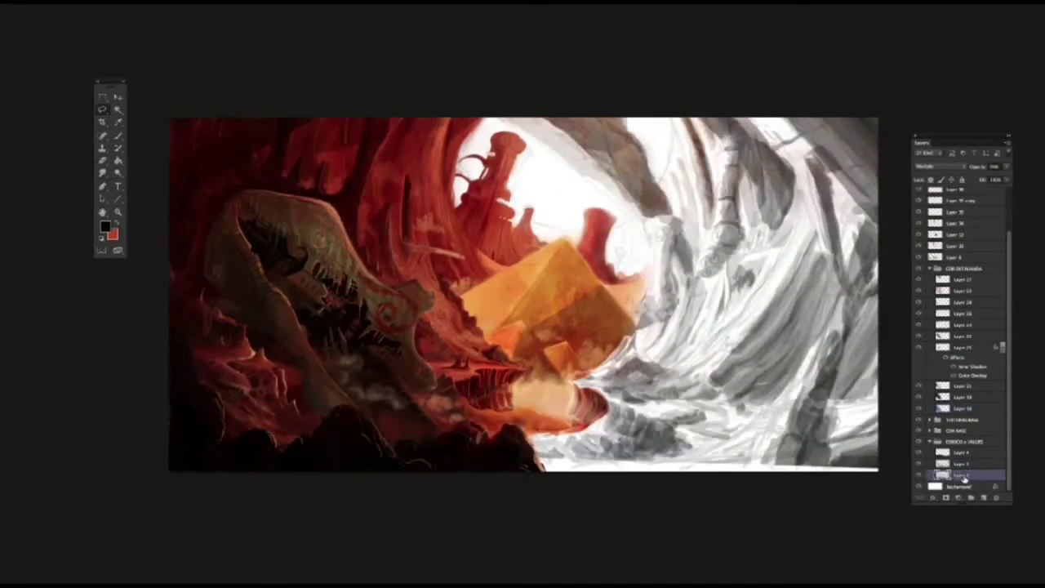
double_click(948, 478)
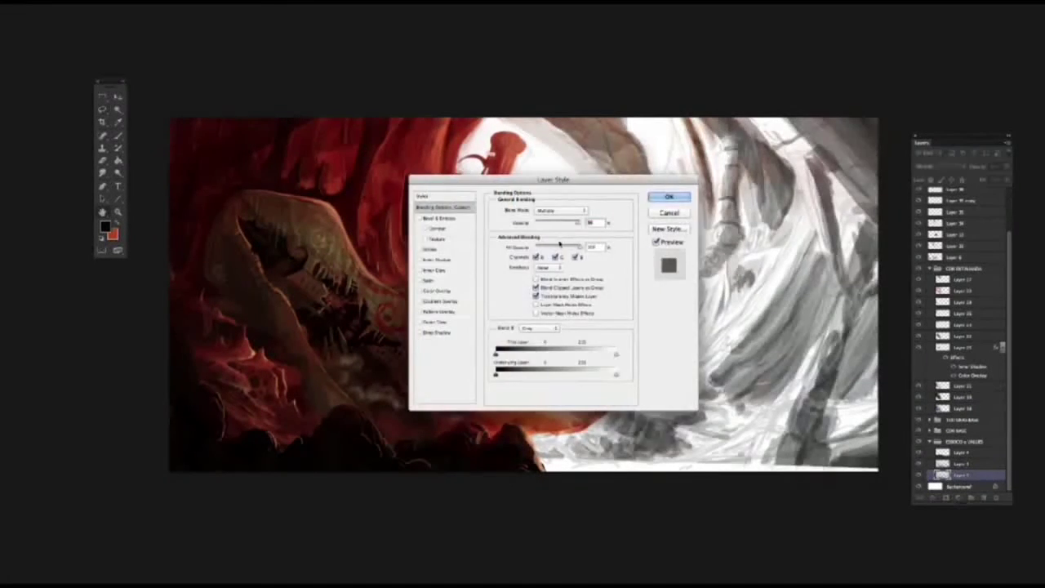
drag(580, 226, 563, 226)
click(669, 196)
Lasso the right side of the cavern and delete its grey values and the outer part of its pencil sketch.
click(102, 110)
click(135, 108)
mouse_move(484, 121)
mouse_down()
mouse_move(640, 240)
mouse_move(604, 396)
mouse_up()
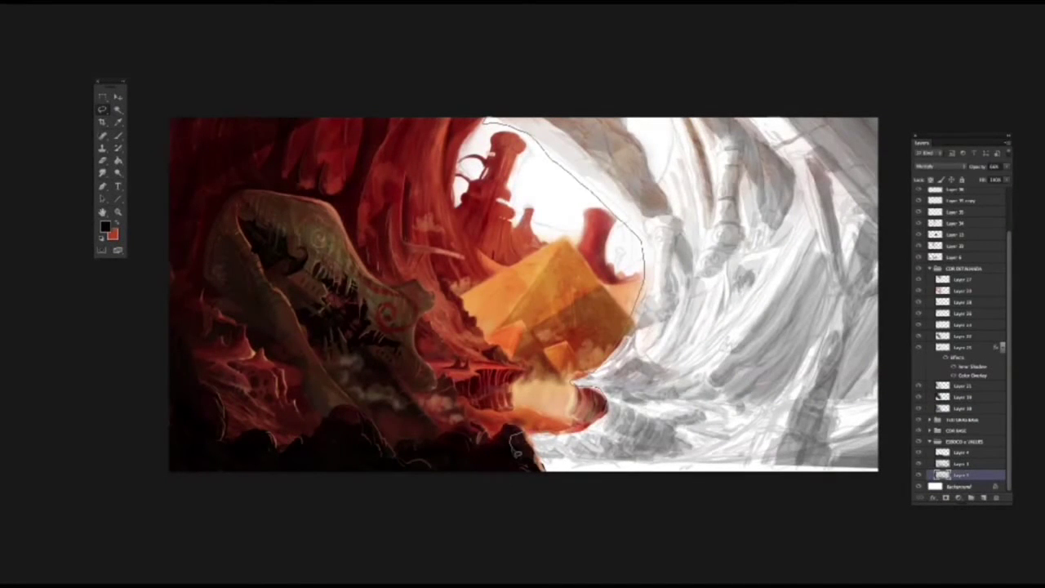
drag(516, 445, 852, 137)
key(Delete)
click(939, 463)
key(Delete)
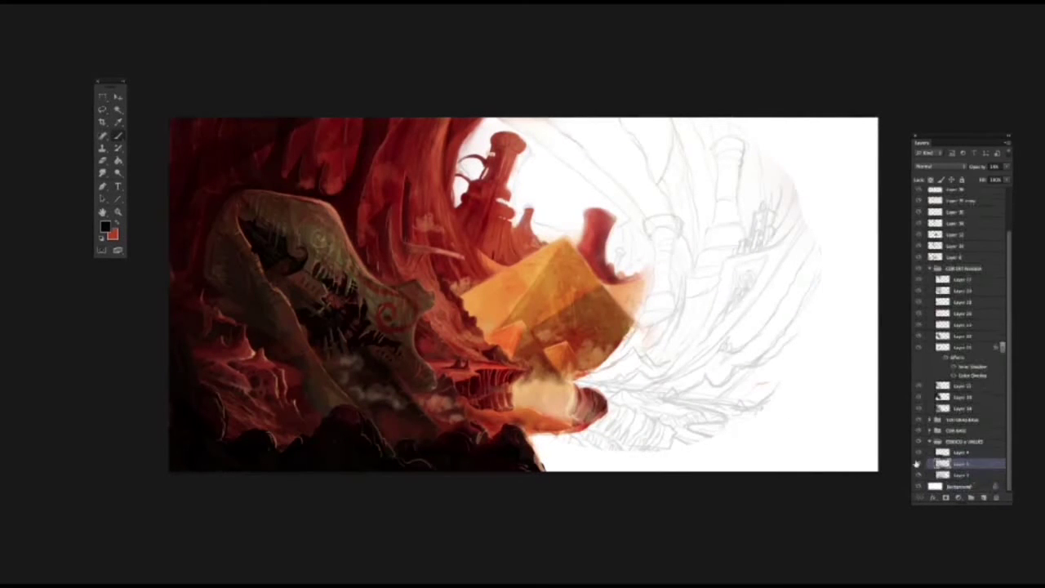
Erase the pencil lines arching across the upper part of the cavern opening.
right_click(709, 396)
key(Escape)
click(102, 161)
drag(521, 127, 643, 129)
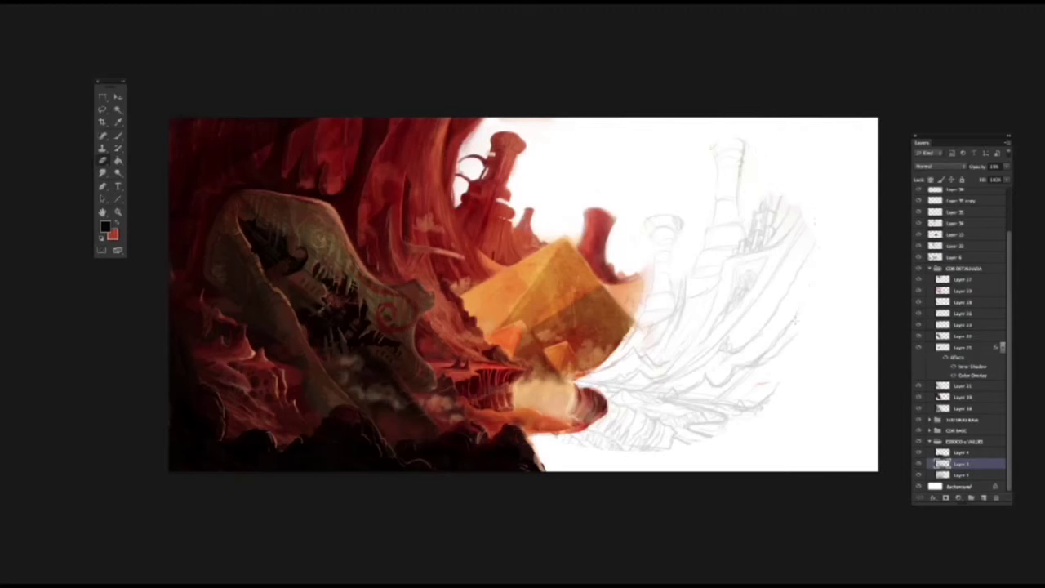
Try sketching new curved wall lines and structures along the right side of the cavern.
key(b)
mouse_move(739, 418)
mouse_down()
mouse_move(788, 380)
mouse_move(875, 227)
mouse_up()
drag(799, 219, 826, 119)
drag(816, 157, 779, 196)
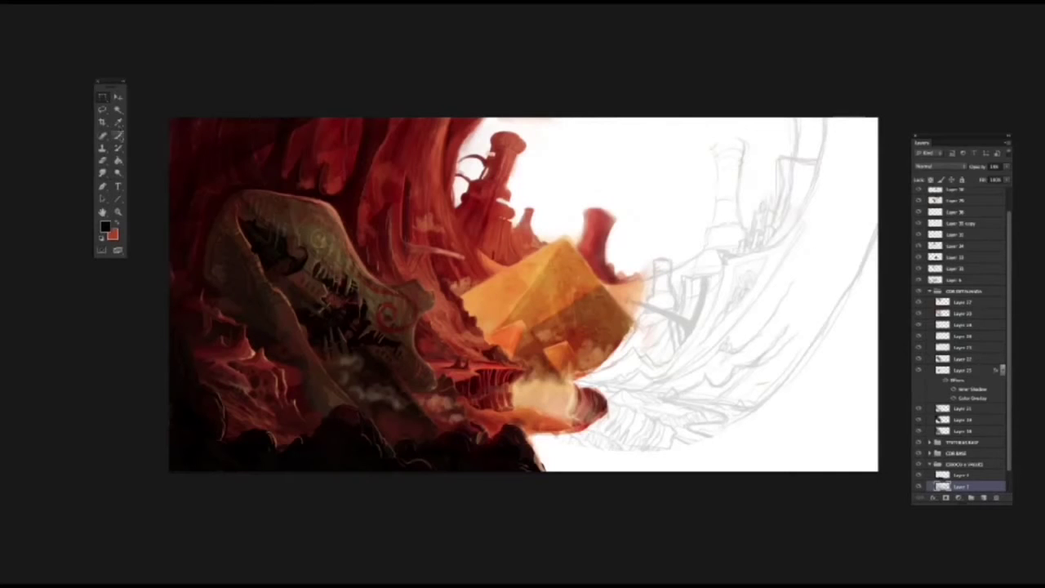
key(b)
mouse_move(788, 119)
mouse_down()
mouse_move(798, 155)
mouse_move(790, 251)
mouse_up()
drag(856, 193, 816, 254)
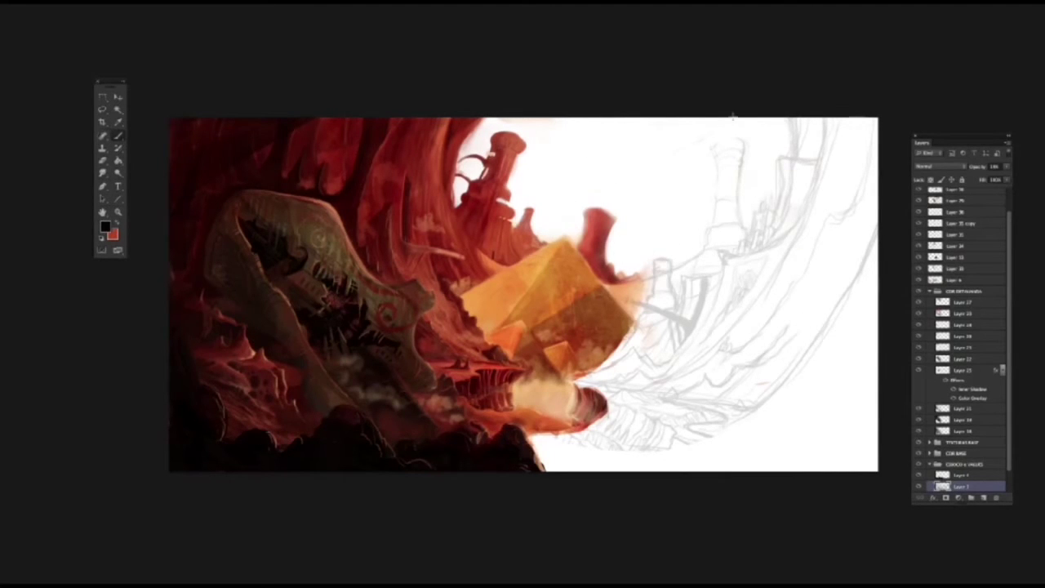
Erase the pencil sketch of the columns, curved walls and ground across the right side of the canvas.
key(e)
mouse_move(679, 266)
mouse_down()
mouse_move(708, 260)
mouse_move(693, 257)
mouse_move(729, 210)
mouse_move(719, 244)
mouse_move(691, 150)
mouse_move(798, 151)
mouse_move(784, 155)
mouse_move(764, 236)
mouse_move(711, 252)
mouse_up()
mouse_move(694, 292)
mouse_down()
mouse_move(662, 331)
mouse_move(759, 356)
mouse_up()
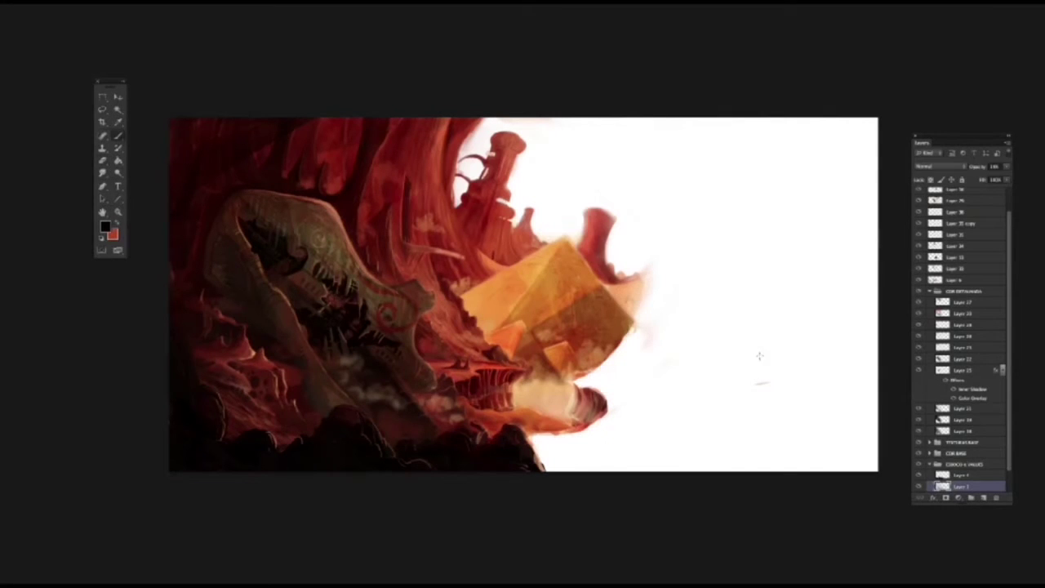
Clear leftover marks from the blank right side, including the small red column and the haze along the pyramid's right edge.
scroll(919, 487, down, 1)
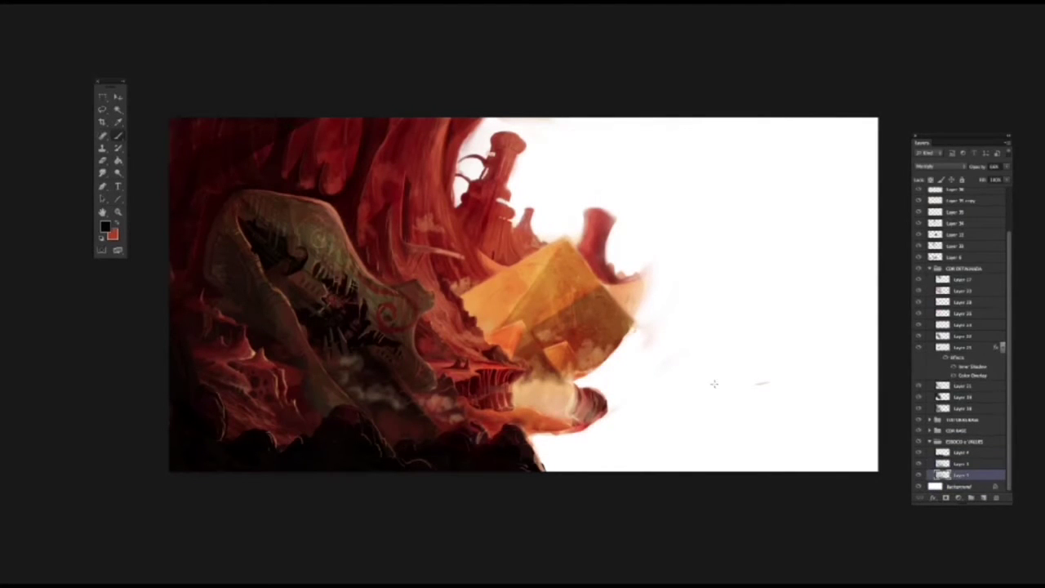
drag(657, 137, 747, 470)
drag(796, 181, 869, 437)
drag(769, 135, 855, 380)
drag(849, 441, 816, 260)
drag(646, 126, 752, 462)
drag(712, 366, 755, 470)
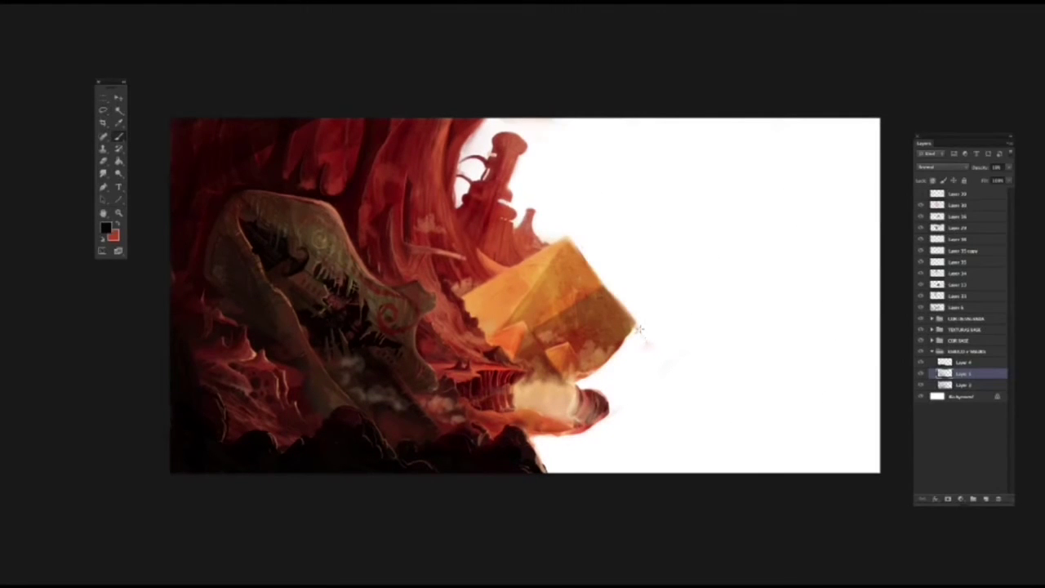
drag(648, 361, 633, 339)
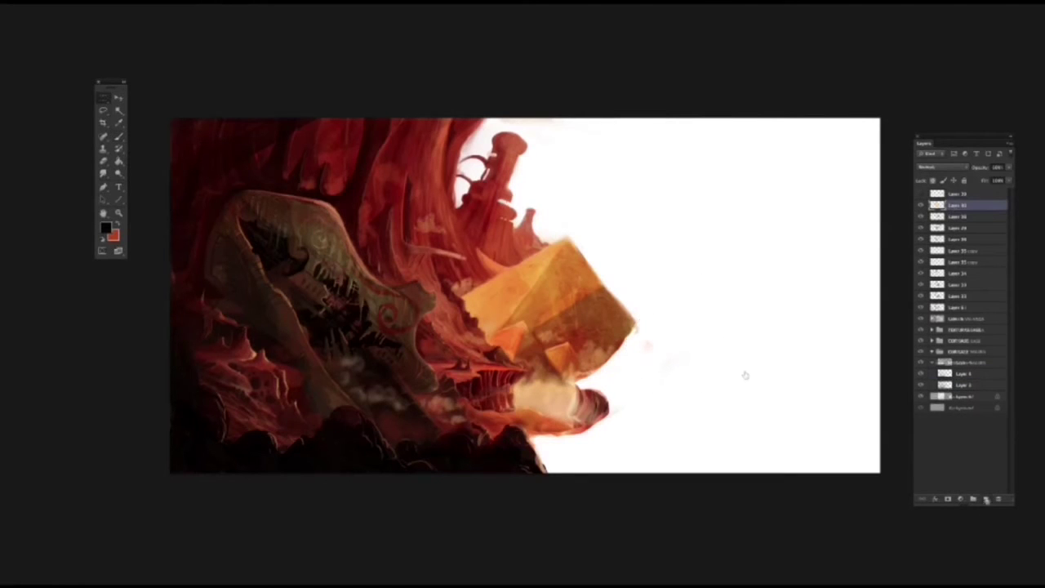
Sketch new black contour lines on a new layer, sweeping from the pyramid's base up into a curved cavern wall.
mouse_move(586, 368)
mouse_down()
mouse_move(639, 321)
mouse_move(649, 297)
mouse_up()
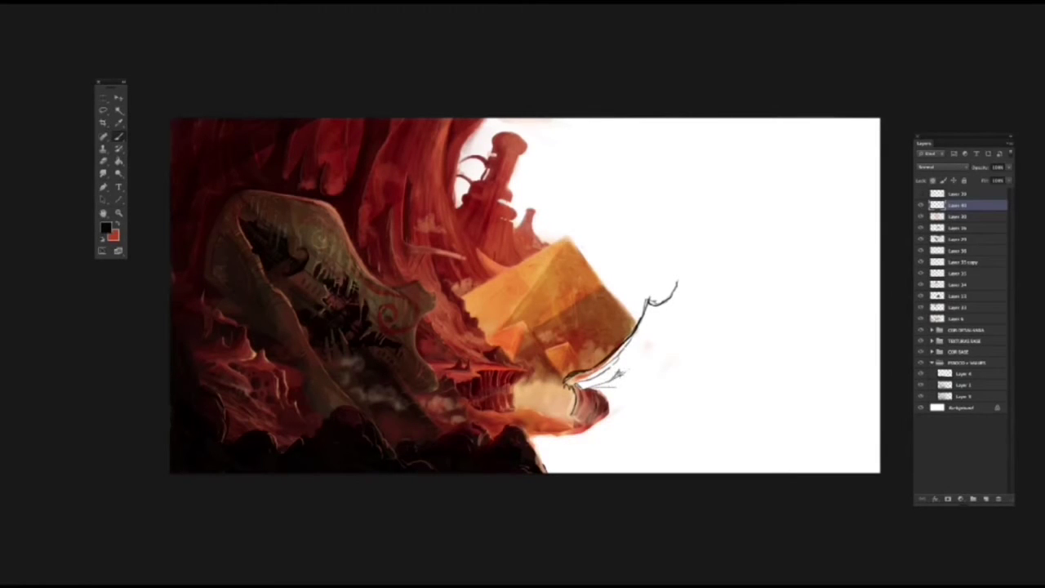
drag(599, 415, 642, 405)
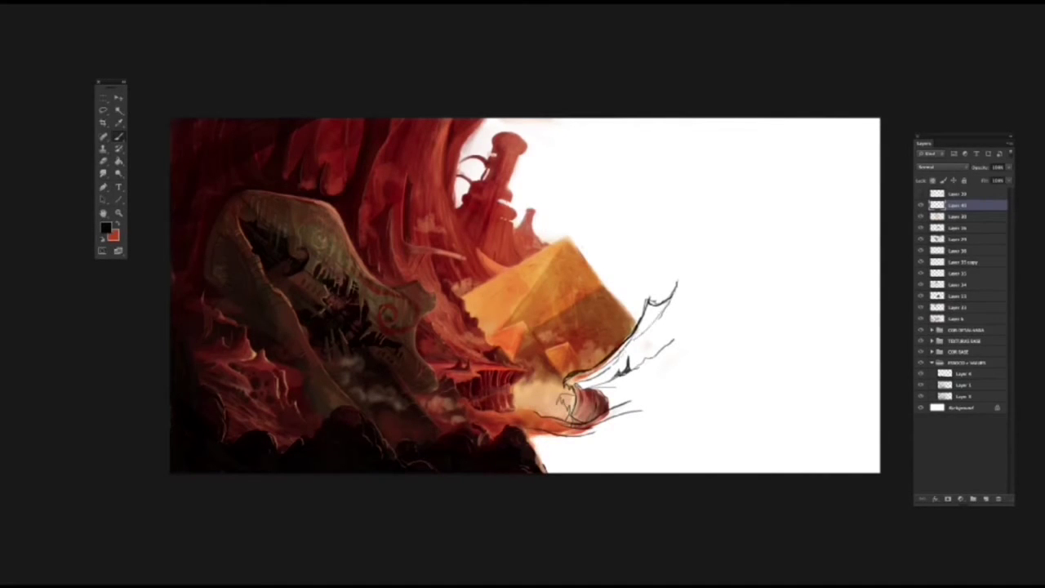
drag(636, 384, 729, 353)
mouse_move(692, 276)
mouse_down()
mouse_move(725, 193)
mouse_move(736, 119)
mouse_up()
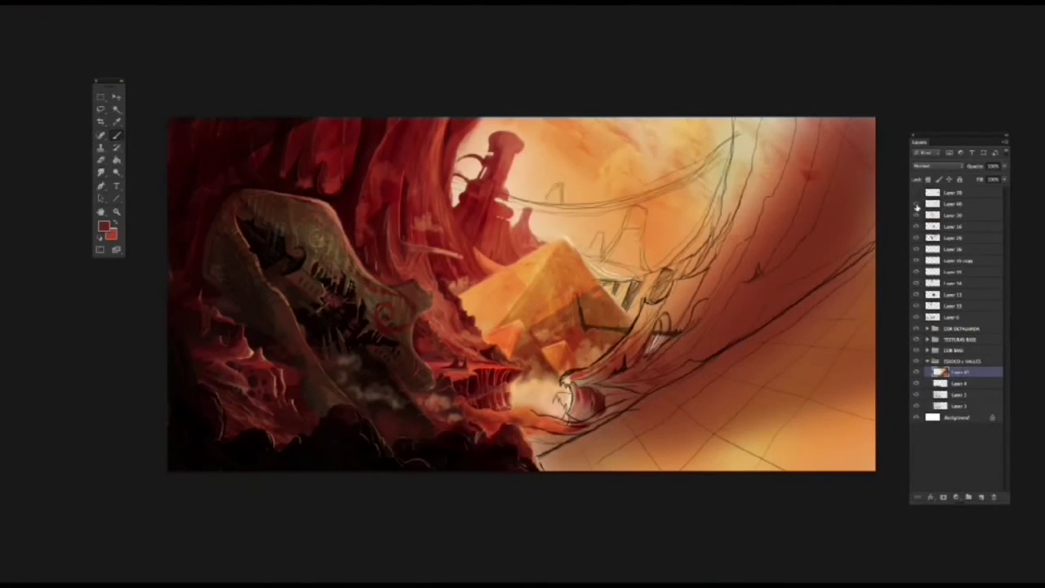
Set the foreground colour to black and brush over the cavern wall and ground on the right side of the painting.
click(953, 204)
click(104, 226)
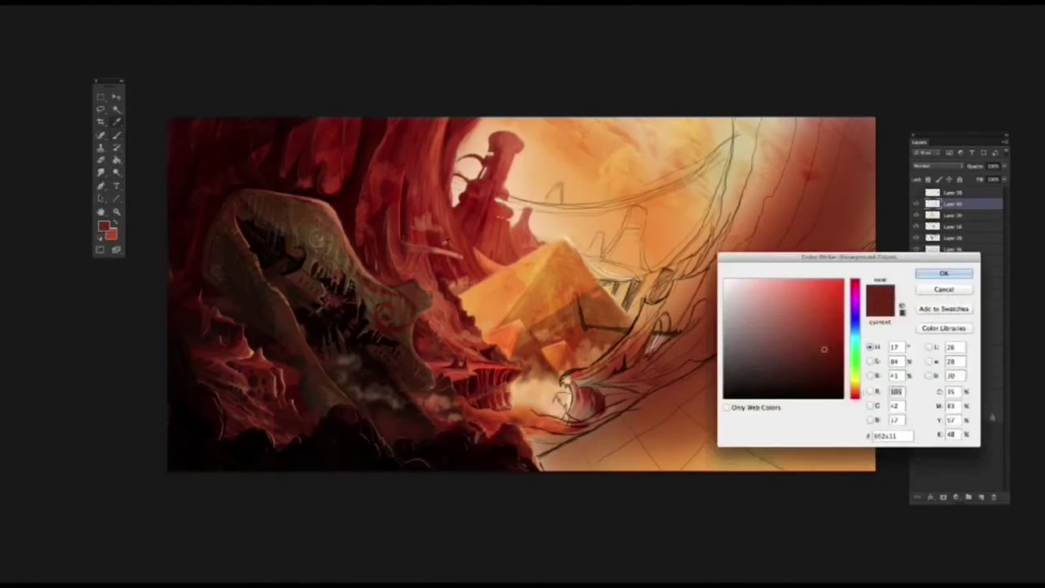
click(944, 273)
drag(754, 286, 718, 335)
right_click(697, 298)
click(960, 372)
drag(694, 408, 816, 343)
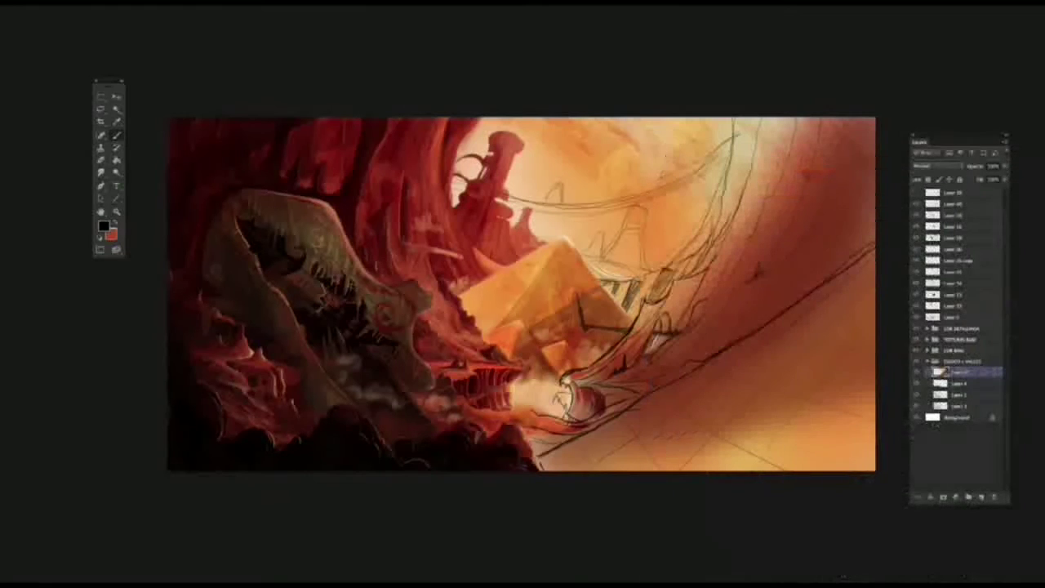
Erase the sketched cavern wall, hanging bridge and arch lines from the right half of Layer 40.
click(102, 160)
mouse_move(864, 237)
mouse_down()
mouse_move(770, 362)
mouse_move(828, 298)
mouse_up()
key(ctrl+z)
click(953, 204)
drag(767, 327, 641, 398)
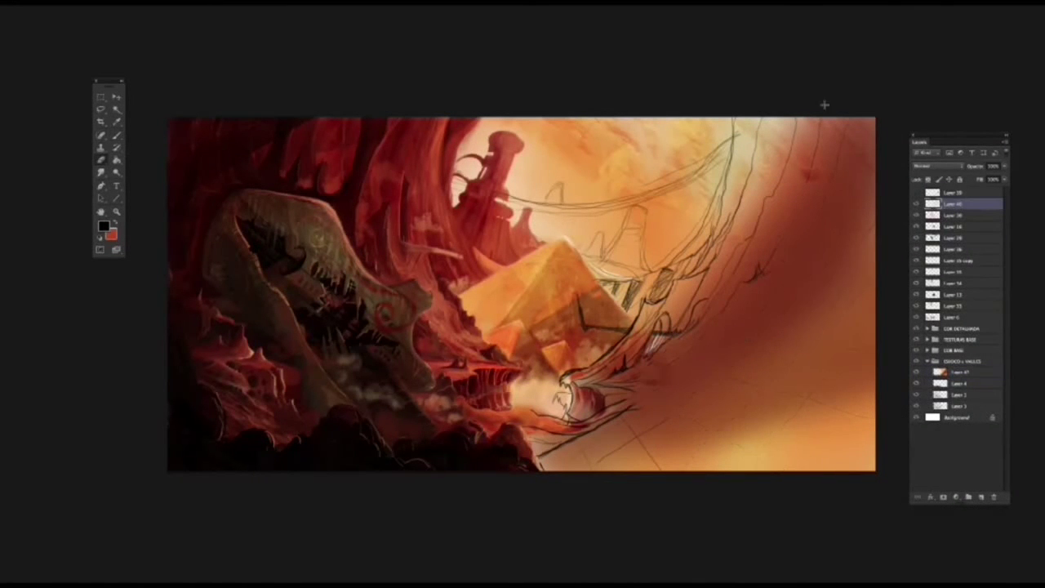
drag(730, 143, 506, 198)
drag(604, 304, 703, 229)
drag(735, 318, 752, 139)
Erase the remaining ground lines below the pyramid and the stray sketch marks beside its right slope.
drag(636, 408, 540, 456)
key(b)
click(102, 173)
click(101, 160)
right_click(640, 150)
click(692, 101)
drag(663, 297, 637, 320)
click(117, 135)
drag(697, 301, 656, 387)
drag(699, 199, 679, 349)
drag(739, 175, 731, 293)
drag(713, 163, 694, 314)
key(ctrl+alt+z)
key(ctrl+alt+z)
key(ctrl+alt+z)
key(ctrl+alt+z)
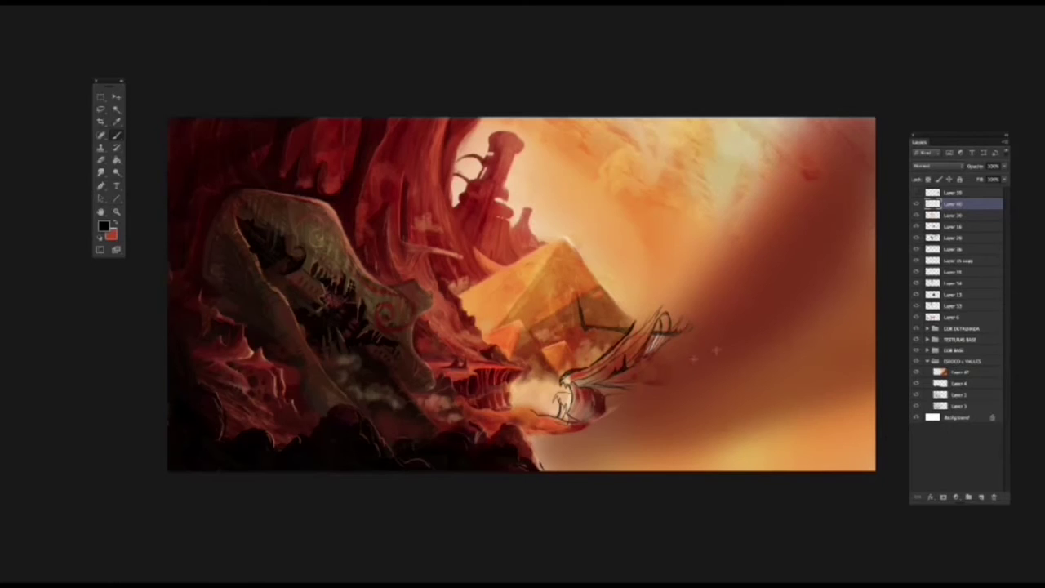
Try sketching a clawed overhanging form with a looping arch, thin support and ground curve on the right side.
mouse_move(658, 269)
mouse_down()
mouse_move(864, 206)
mouse_move(756, 250)
mouse_up()
drag(874, 214, 736, 359)
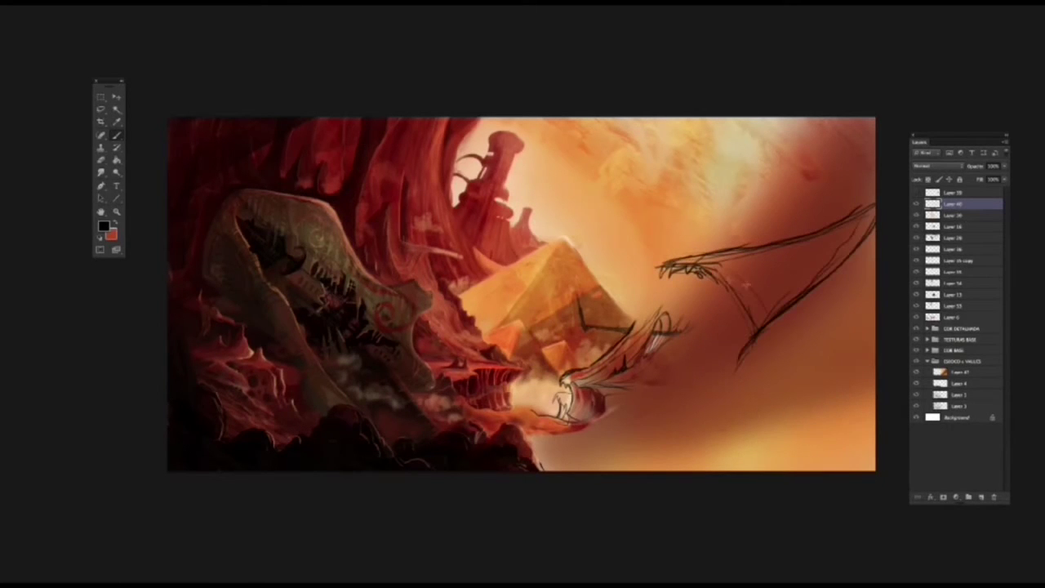
drag(745, 312, 785, 304)
drag(748, 263, 787, 330)
drag(872, 236, 745, 369)
drag(721, 289, 772, 470)
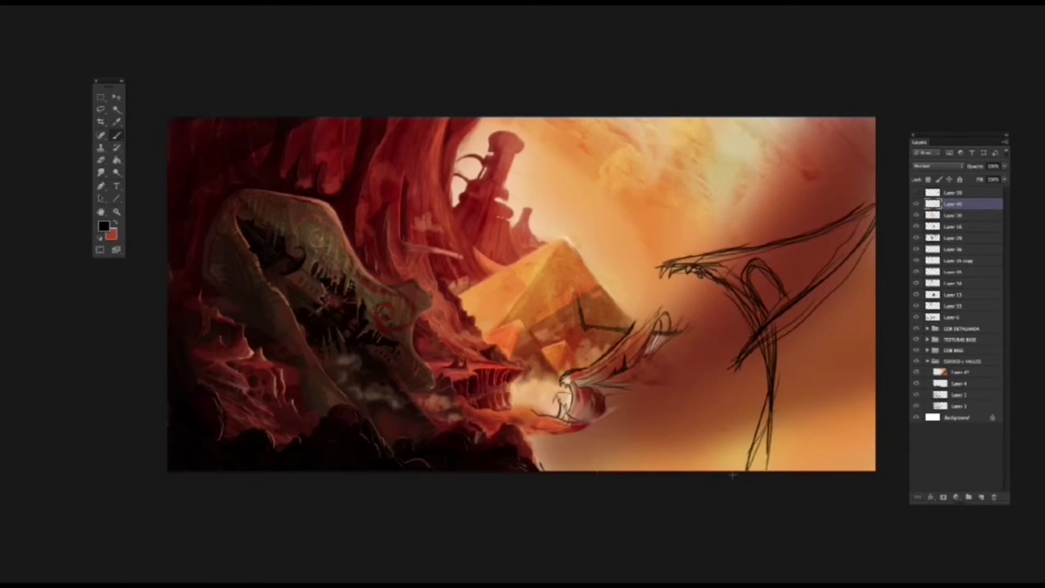
drag(879, 283, 536, 465)
drag(872, 326, 816, 457)
Erase the clawed overhang, its support and ground curve, plus the old black lines around the pyramid's lower right.
key(e)
drag(870, 302, 669, 465)
right_click(658, 148)
drag(669, 269, 865, 236)
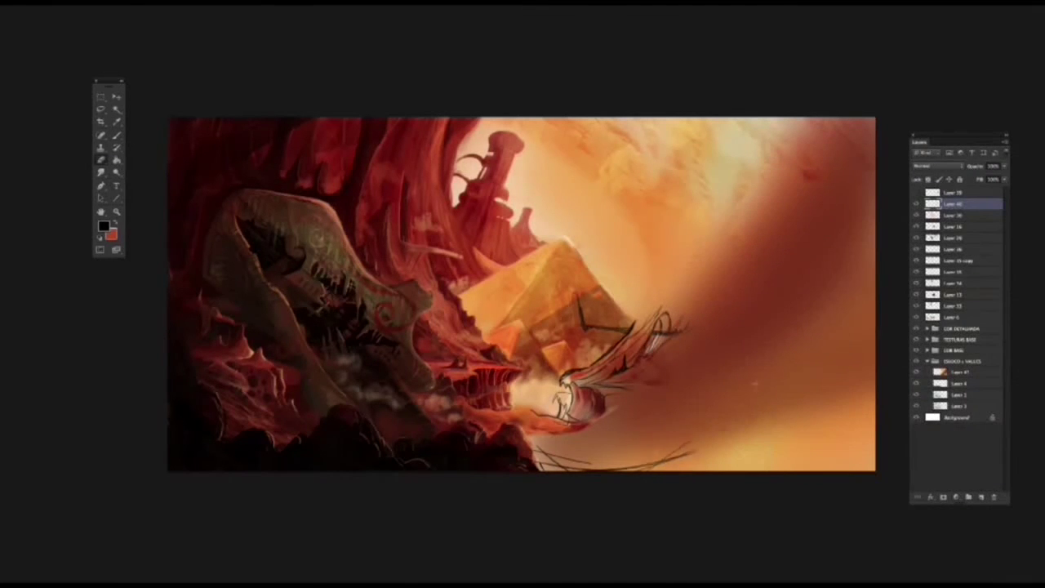
drag(685, 458, 538, 460)
drag(564, 408, 678, 319)
Sketch a small black standing figure on a ledge, with slope and terrain lines running down towards the pyramid.
key(b)
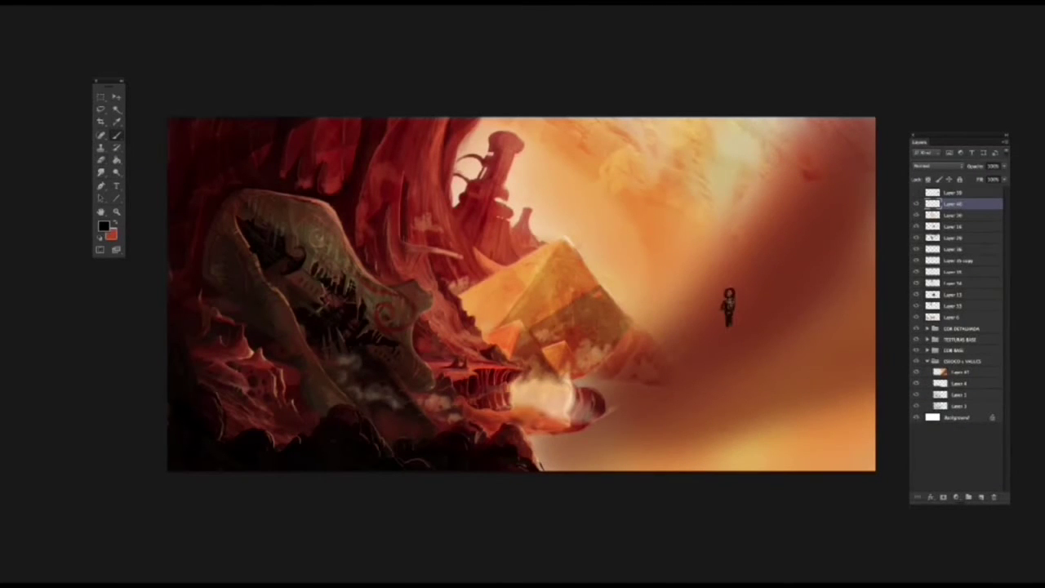
drag(728, 287, 734, 356)
drag(713, 353, 746, 354)
mouse_move(739, 350)
mouse_down()
mouse_move(696, 373)
mouse_move(641, 443)
mouse_move(808, 363)
mouse_move(620, 469)
mouse_move(555, 421)
mouse_move(543, 469)
mouse_move(499, 477)
mouse_move(633, 429)
mouse_move(621, 395)
mouse_up()
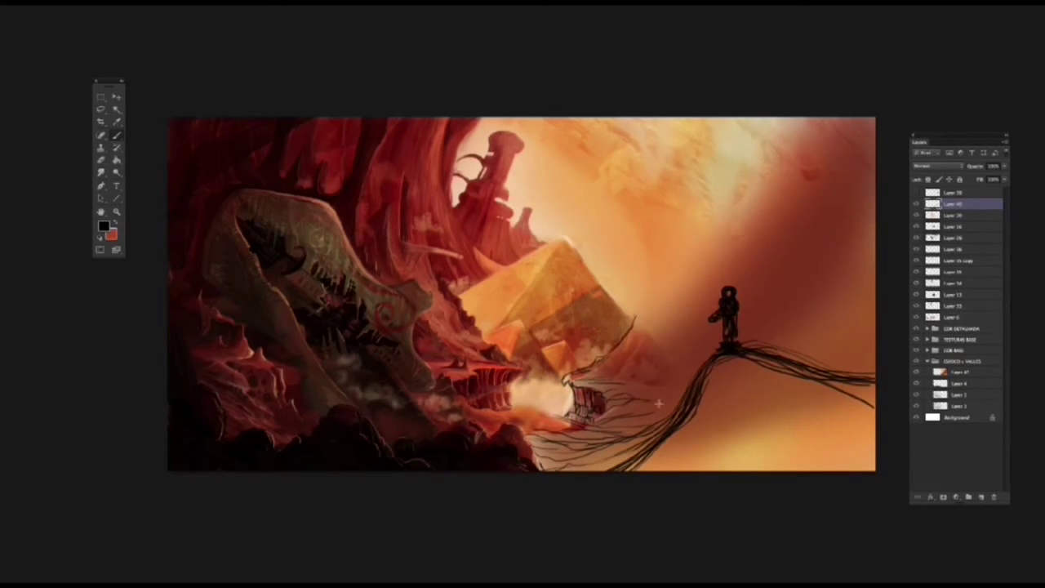
Paint a soft peach haze over the background between the pyramid and the figure with sampled colours.
click(939, 371)
right_click(677, 205)
alt+click(702, 262)
drag(703, 262, 645, 253)
alt+click(640, 245)
drag(702, 343, 686, 384)
mouse_move(685, 310)
mouse_down()
mouse_move(620, 400)
mouse_move(632, 416)
mouse_up()
Hide Layer 4 and clear the black line along the pyramid's lower-right edge.
click(916, 383)
click(951, 294)
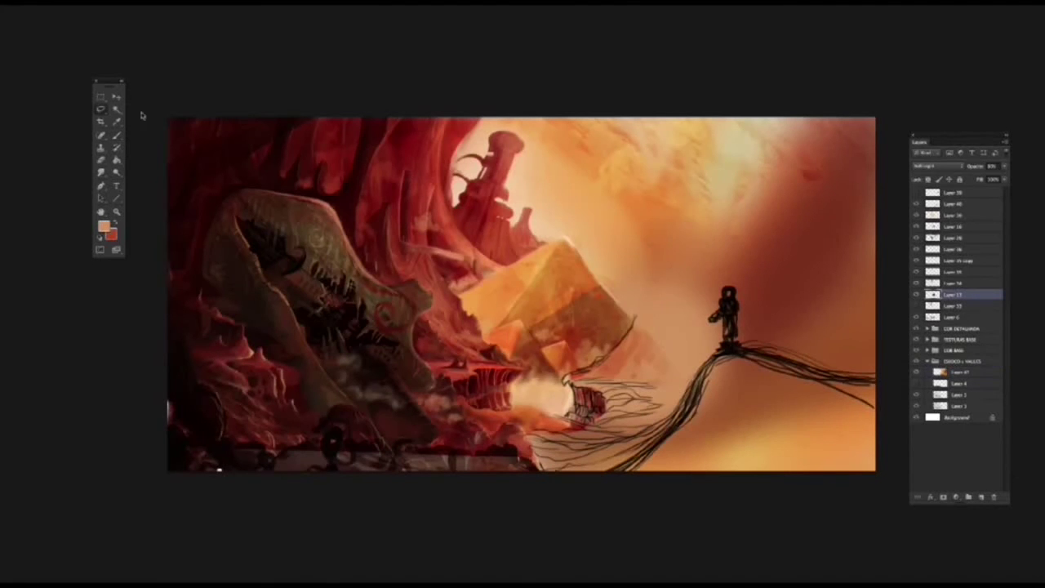
drag(634, 326, 580, 388)
On Layer 40, sketch a row of small jagged mountains and a tiny peak at the pyramid's foot.
click(951, 202)
click(116, 135)
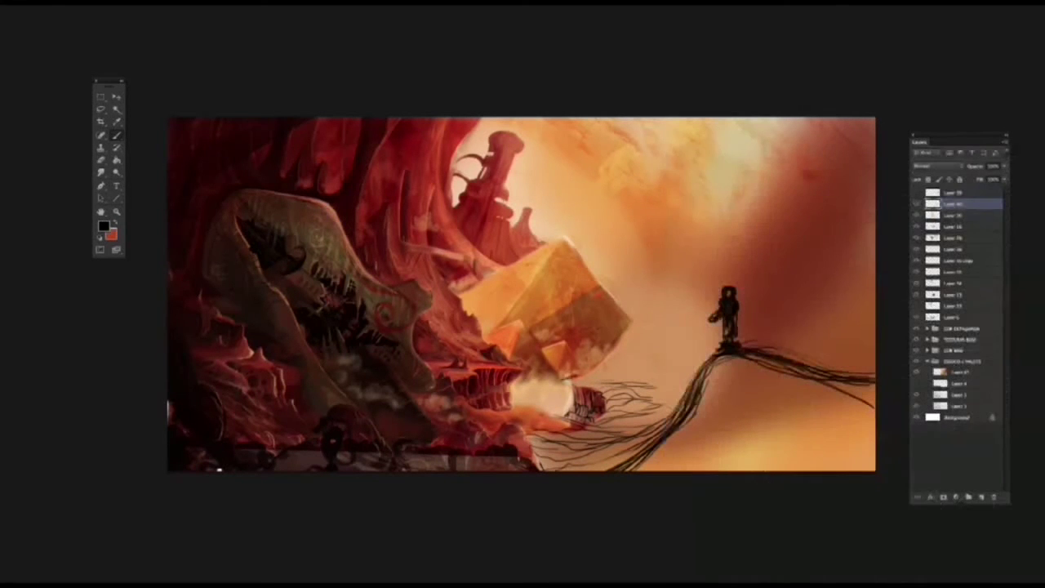
mouse_move(561, 380)
mouse_down()
mouse_move(607, 351)
mouse_move(707, 341)
mouse_up()
mouse_move(576, 382)
mouse_down()
mouse_move(666, 366)
mouse_move(662, 337)
mouse_move(677, 369)
mouse_up()
mouse_move(628, 404)
mouse_down()
mouse_move(640, 387)
mouse_move(653, 415)
mouse_up()
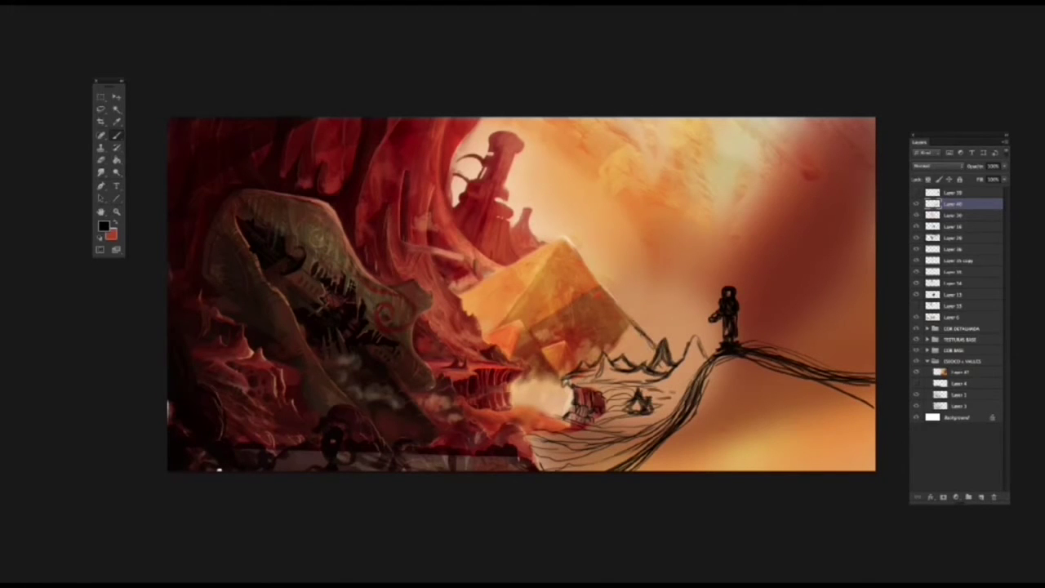
Sketch sloping horizon lines and jagged peaks behind the figure, plus a tall slanted pillar along the right edge.
mouse_move(677, 367)
mouse_down()
mouse_move(707, 351)
mouse_move(873, 368)
mouse_up()
drag(666, 317, 873, 369)
drag(658, 315, 866, 369)
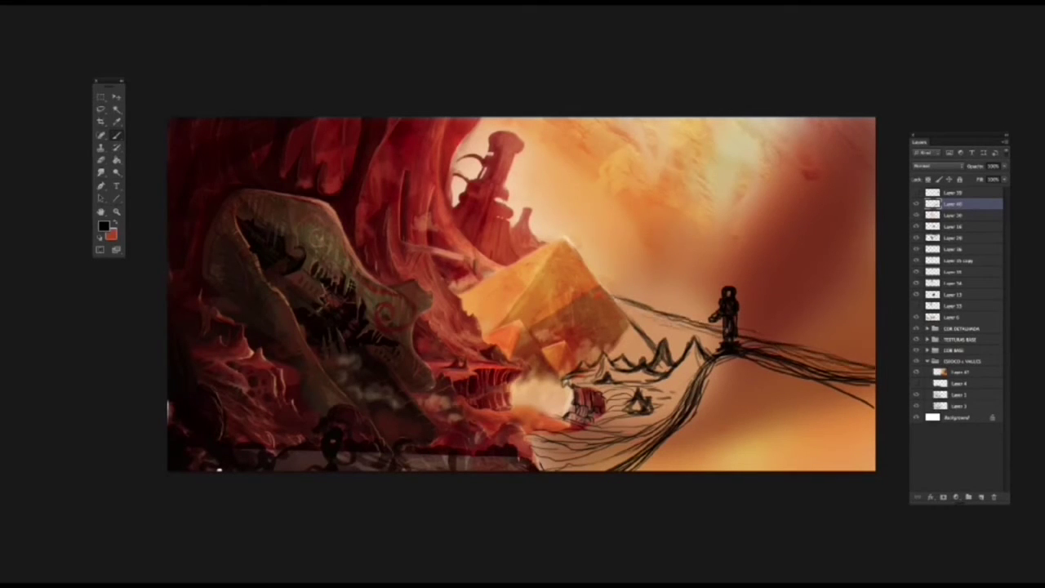
drag(739, 282, 840, 359)
drag(870, 137, 808, 374)
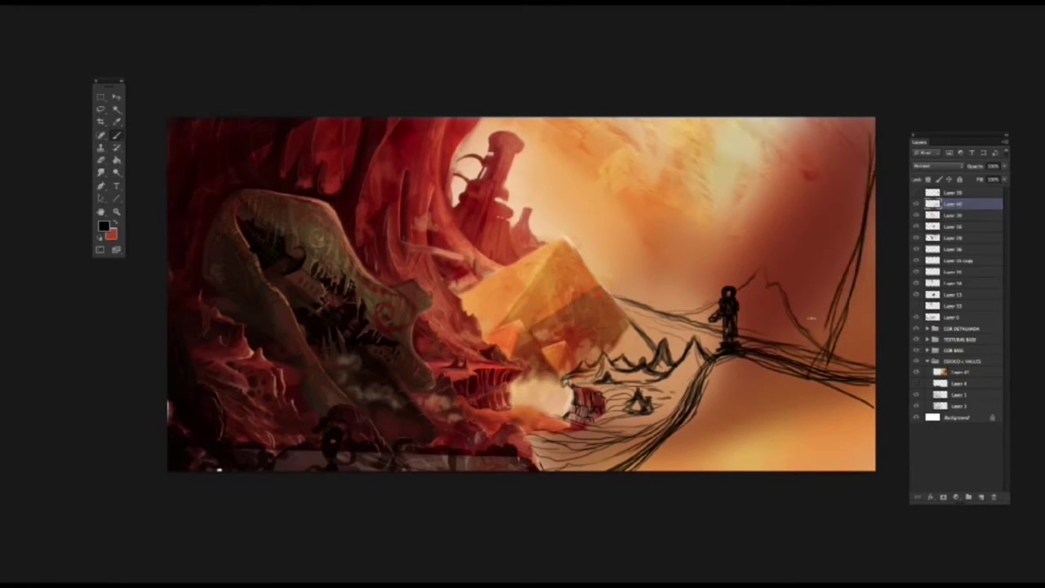
drag(874, 143, 812, 371)
Darken the lower-left foreground strip and sketch root-like lines below the ledge and extra contours on the distant peaks.
drag(399, 457, 530, 457)
mouse_move(718, 359)
mouse_down()
mouse_move(702, 469)
mouse_move(776, 470)
mouse_up()
drag(718, 298, 677, 311)
mouse_move(735, 341)
mouse_down()
mouse_move(808, 328)
mouse_move(828, 342)
mouse_up()
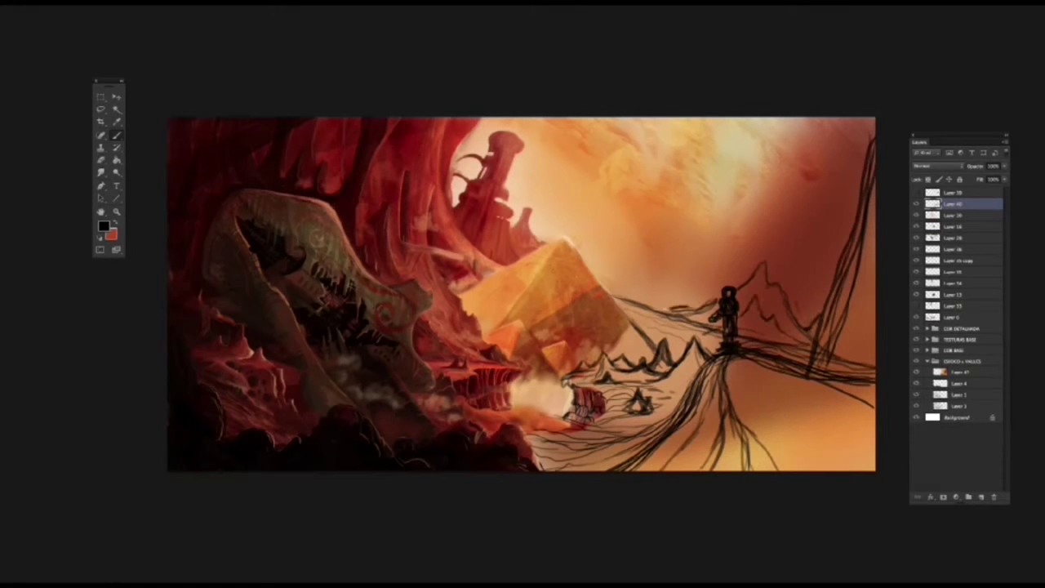
drag(620, 309, 707, 299)
Block in translucent dark mushroom-shaped smoke columns of varying sizes across the sky with a broader brush.
right_click(621, 148)
drag(591, 188, 685, 221)
mouse_move(602, 219)
mouse_down()
mouse_move(641, 251)
mouse_move(641, 292)
mouse_up()
drag(592, 186, 679, 222)
drag(617, 216, 641, 292)
mouse_move(712, 168)
mouse_down()
mouse_move(772, 159)
mouse_move(849, 188)
mouse_up()
mouse_move(718, 220)
mouse_down()
mouse_move(784, 261)
mouse_move(726, 302)
mouse_up()
mouse_move(518, 179)
mouse_down()
mouse_move(572, 195)
mouse_move(535, 237)
mouse_up()
mouse_move(662, 257)
mouse_down()
mouse_move(698, 273)
mouse_move(670, 308)
mouse_up()
drag(808, 271, 798, 309)
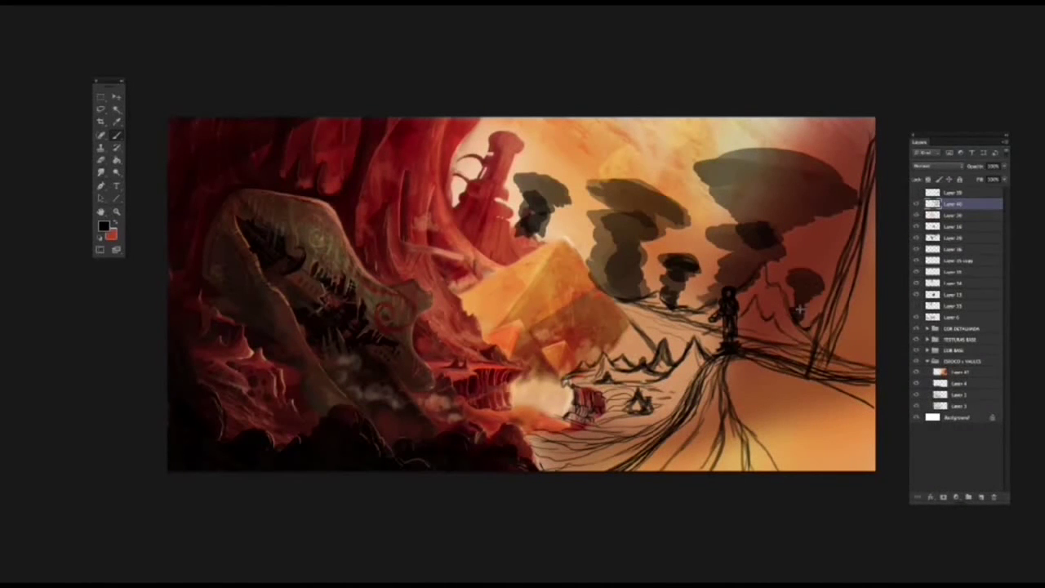
Fill the peak beside the pyramid with black and add darker bands to the smoke columns and right pillar.
mouse_move(625, 306)
mouse_down()
mouse_move(690, 336)
mouse_move(670, 363)
mouse_move(692, 356)
mouse_up()
drag(669, 331, 690, 353)
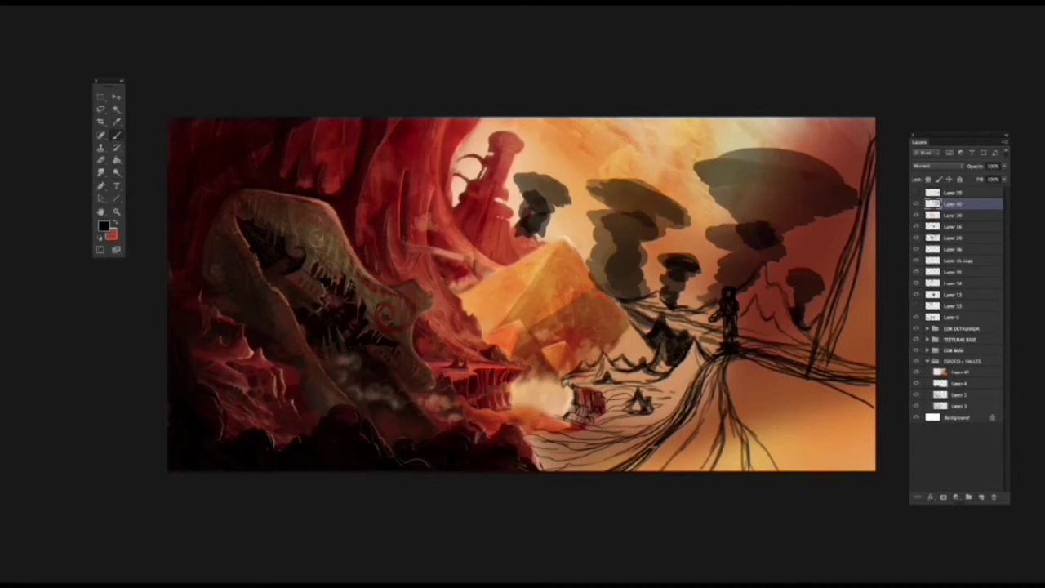
drag(674, 271, 677, 304)
mouse_move(620, 186)
mouse_down()
mouse_move(653, 214)
mouse_move(635, 237)
mouse_up()
mouse_move(739, 160)
mouse_down()
mouse_move(816, 156)
mouse_move(726, 155)
mouse_up()
drag(825, 167, 726, 196)
drag(808, 196, 727, 224)
drag(759, 245, 735, 285)
mouse_move(559, 175)
mouse_down()
mouse_move(527, 200)
mouse_move(543, 222)
mouse_up()
drag(816, 325, 776, 428)
drag(714, 298, 701, 315)
Erase the small standing figure from the ledge.
key(e)
drag(730, 278, 718, 330)
drag(734, 253, 710, 334)
drag(759, 302, 718, 375)
Paint a dark volcanic mound under the largest smoke column, where the figure stood, and shade the neighbouring slopes.
key(b)
mouse_move(744, 252)
mouse_down()
mouse_move(718, 350)
mouse_move(800, 360)
mouse_up()
mouse_move(718, 285)
mouse_down()
mouse_move(784, 363)
mouse_move(677, 314)
mouse_up()
drag(768, 331, 790, 341)
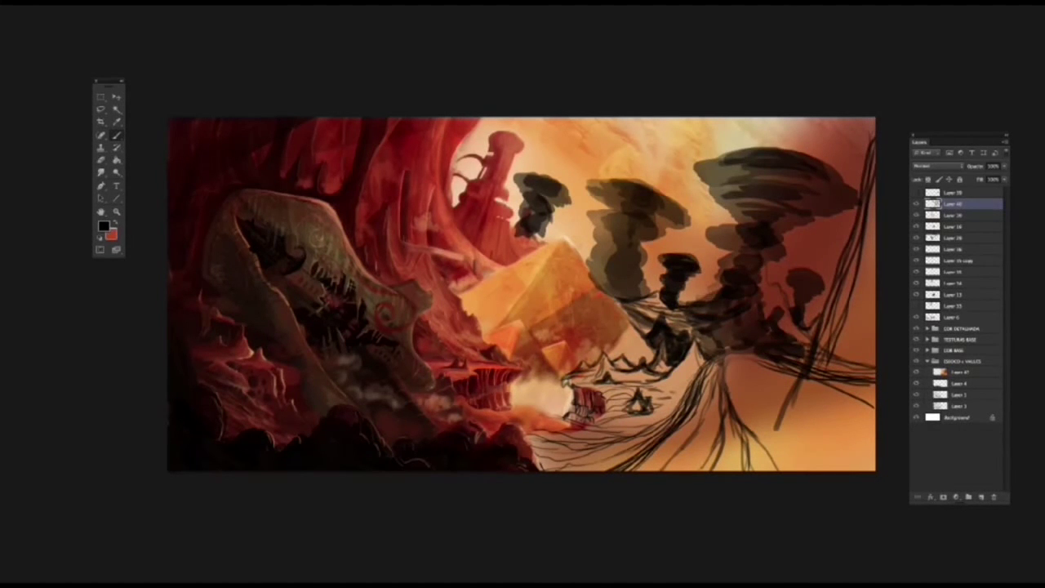
drag(759, 276, 799, 357)
drag(719, 285, 686, 298)
Deepen the shadows on the caps and stems of the smoke columns with more black strokes.
mouse_move(466, 182)
mouse_down()
mouse_move(449, 211)
mouse_move(547, 241)
mouse_up()
drag(612, 189, 661, 176)
mouse_move(724, 214)
mouse_down()
mouse_move(782, 225)
mouse_move(722, 277)
mouse_up()
drag(849, 159, 816, 202)
drag(641, 208, 621, 294)
Darken the ledge and the slopes beneath it, and block in black rocks along the foreground below the pyramid.
drag(698, 359, 785, 380)
mouse_move(702, 363)
mouse_down()
mouse_move(665, 432)
mouse_move(571, 445)
mouse_move(596, 469)
mouse_up()
drag(531, 449, 612, 469)
mouse_move(571, 441)
mouse_down()
mouse_move(633, 423)
mouse_move(601, 431)
mouse_up()
drag(635, 470, 539, 461)
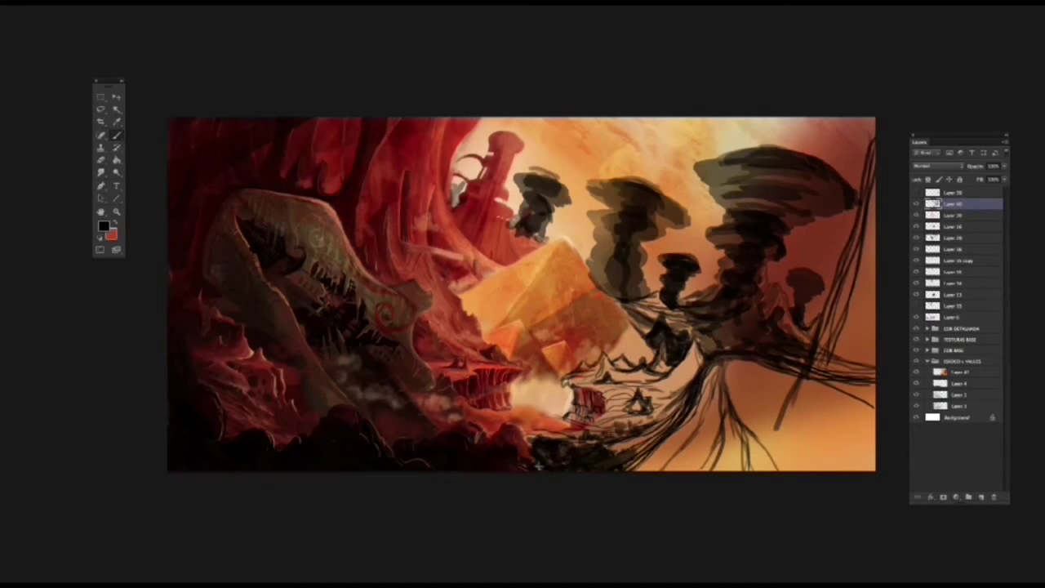
mouse_move(751, 363)
mouse_down()
mouse_move(710, 412)
mouse_move(735, 403)
mouse_up()
mouse_move(791, 359)
mouse_down()
mouse_move(727, 383)
mouse_move(644, 469)
mouse_up()
drag(700, 353, 668, 389)
Extend the pyramid's lower-right slope with sampled orange and move Layer 40 into the sketch layer group.
alt+click(636, 348)
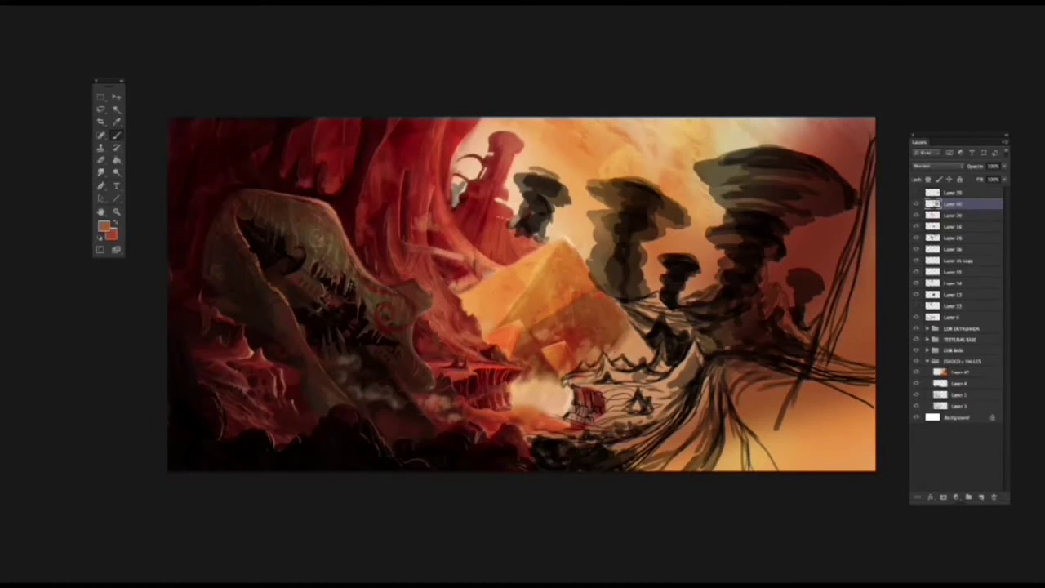
mouse_move(621, 330)
mouse_down()
mouse_move(646, 359)
mouse_move(636, 364)
mouse_up()
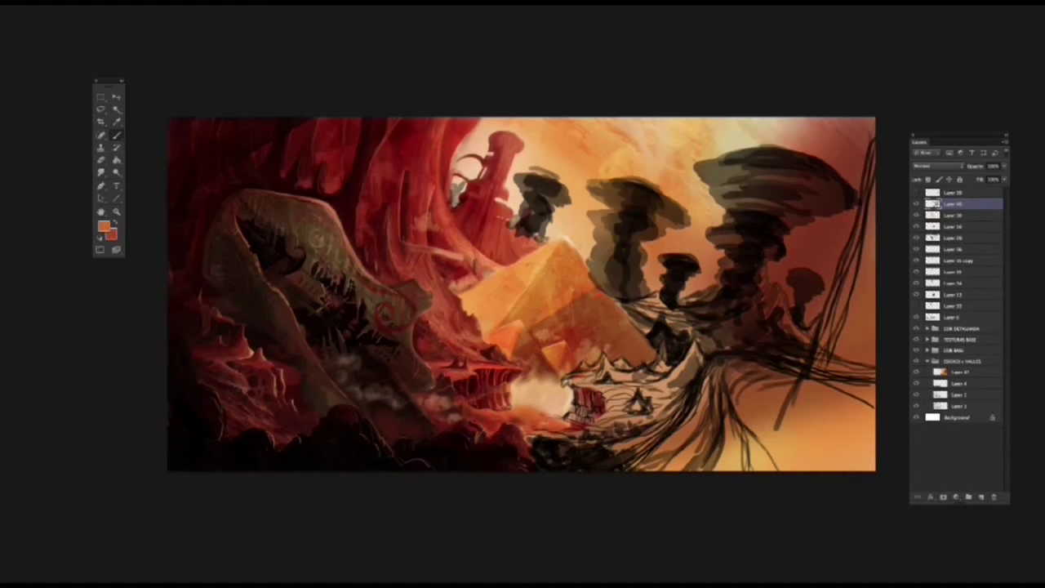
drag(951, 203, 955, 360)
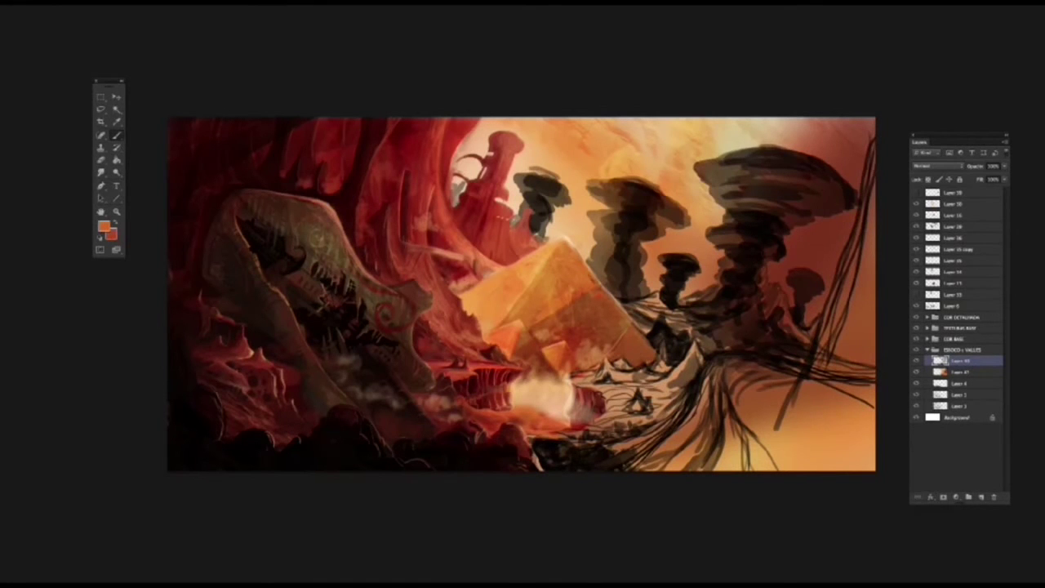
Block in a massive dark slanted pillar filling the lower-right edge with a sampled near-black, and clean up its outline.
alt+click(865, 216)
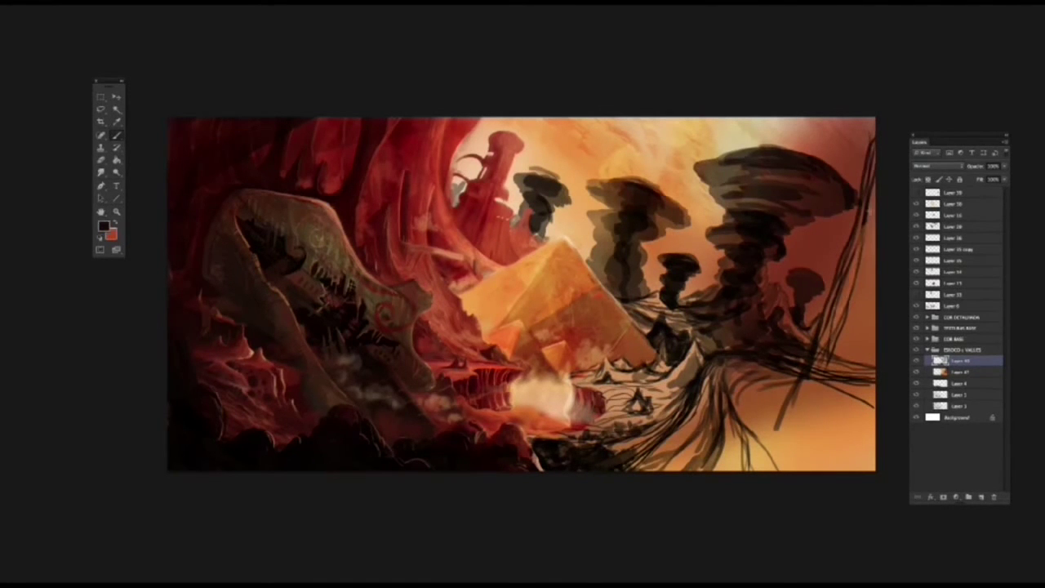
drag(870, 196, 808, 380)
mouse_move(872, 253)
mouse_down()
mouse_move(797, 387)
mouse_move(773, 486)
mouse_up()
drag(868, 343, 804, 467)
key(e)
right_click(882, 183)
drag(868, 139, 767, 466)
key(b)
mouse_move(870, 189)
mouse_down()
mouse_move(780, 469)
mouse_move(820, 469)
mouse_up()
drag(883, 167, 861, 310)
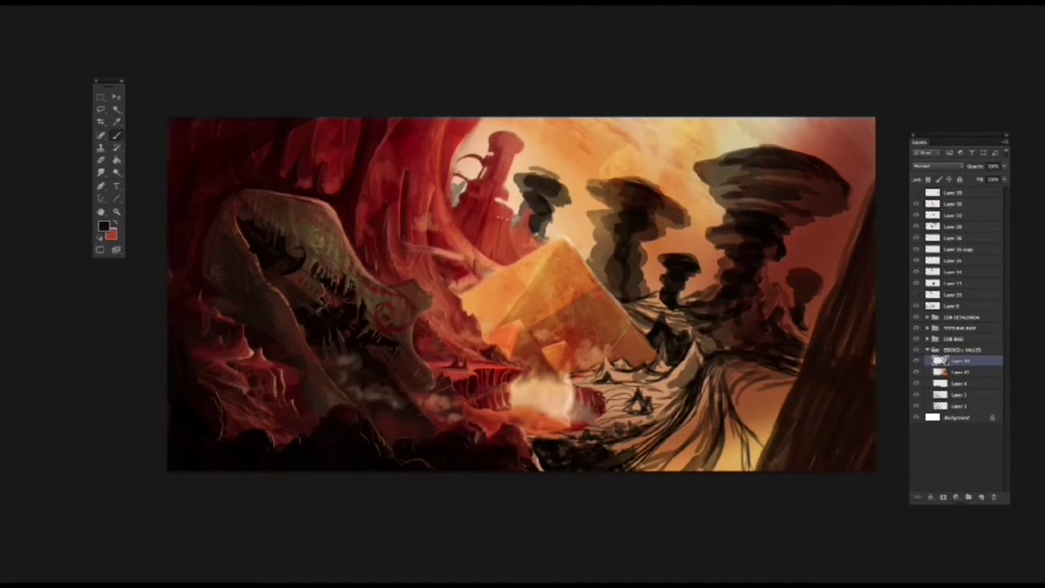
Paint a dark platform joined to the pillar, reddish slits in the pillar and a dark mass in the upper-right corner.
drag(702, 300, 644, 304)
mouse_move(728, 390)
mouse_down()
mouse_move(776, 426)
mouse_move(790, 385)
mouse_move(747, 391)
mouse_move(816, 441)
mouse_move(739, 404)
mouse_move(773, 445)
mouse_up()
alt+click(807, 384)
mouse_move(824, 347)
mouse_down()
mouse_move(857, 390)
mouse_move(826, 408)
mouse_move(863, 367)
mouse_move(857, 286)
mouse_move(837, 414)
mouse_move(853, 359)
mouse_move(826, 400)
mouse_move(850, 374)
mouse_up()
alt+click(816, 392)
mouse_move(723, 449)
mouse_down()
mouse_move(710, 461)
mouse_move(763, 453)
mouse_move(746, 451)
mouse_move(758, 435)
mouse_up()
mouse_move(845, 139)
mouse_down()
mouse_move(861, 122)
mouse_move(893, 162)
mouse_move(846, 155)
mouse_up()
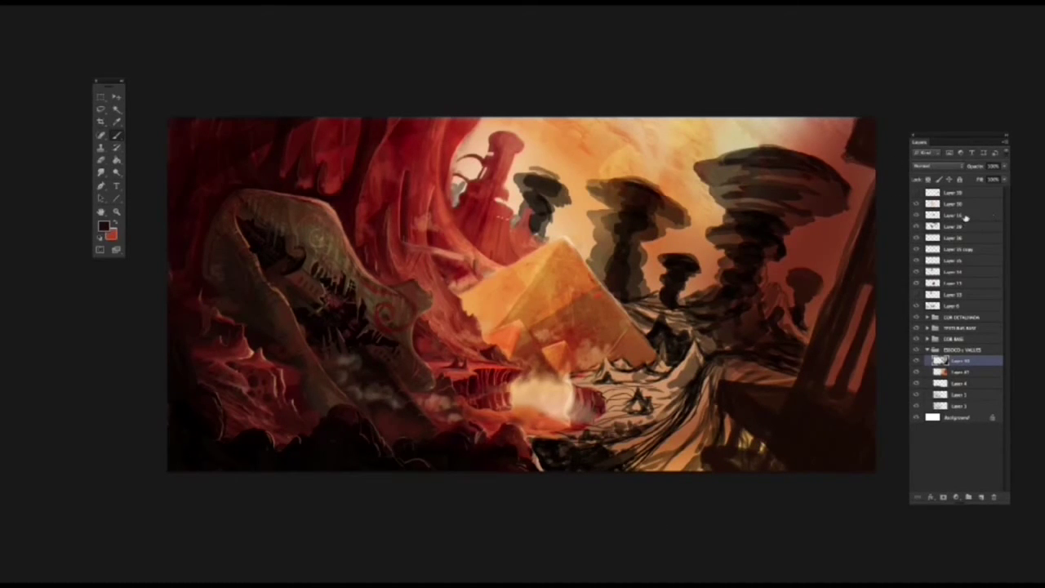
Add dark rock shapes to the central foreground and thicken the dark ledge and upper part of the pillar.
mouse_move(669, 408)
mouse_down()
mouse_move(678, 440)
mouse_move(661, 465)
mouse_move(637, 417)
mouse_move(637, 457)
mouse_move(669, 457)
mouse_up()
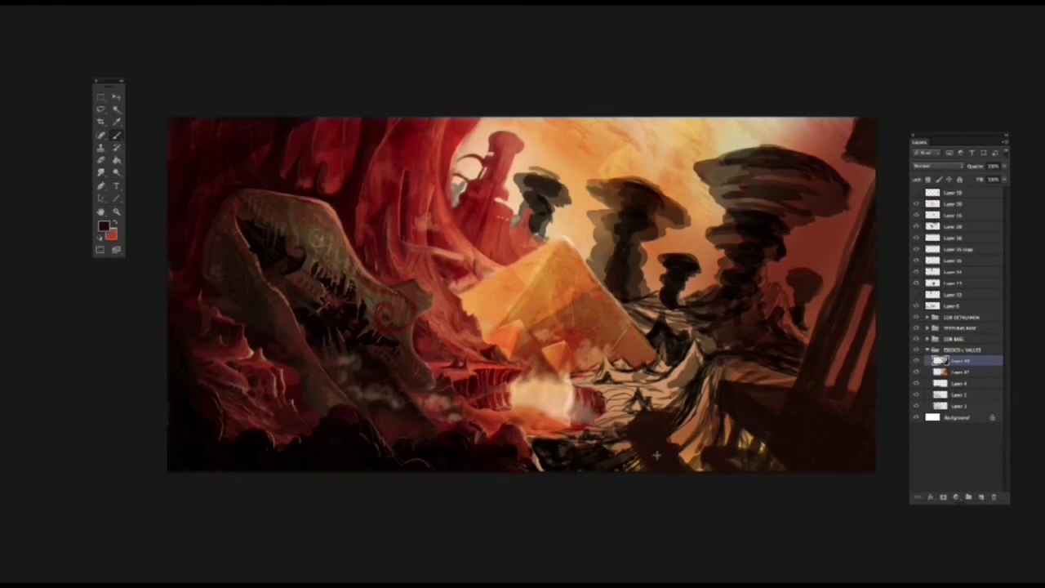
drag(732, 346, 754, 364)
mouse_move(862, 253)
mouse_down()
mouse_move(859, 176)
mouse_move(864, 199)
mouse_up()
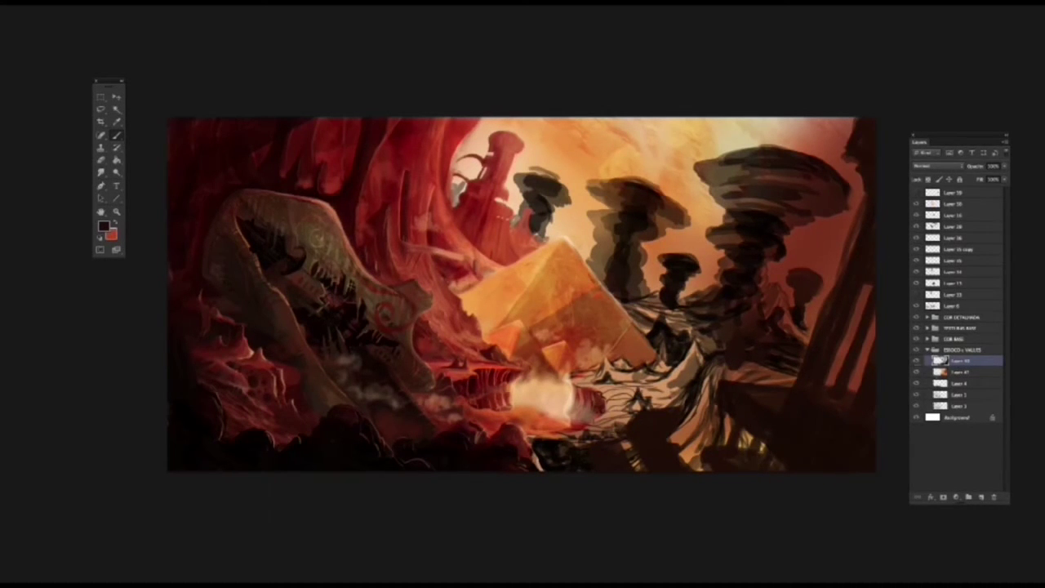
On Layer 41, tint the right-hand sky teal with a different brush and warm the ground with sampled orange.
click(957, 371)
key(x)
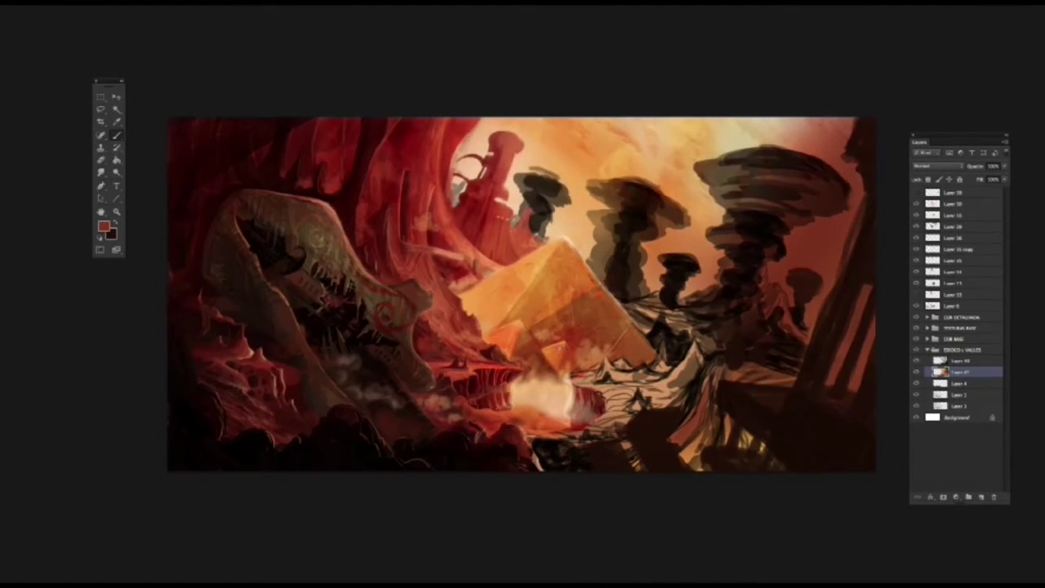
key(Return)
right_click(651, 278)
key(Return)
mouse_move(834, 392)
mouse_down()
mouse_move(861, 261)
mouse_move(735, 131)
mouse_move(686, 457)
mouse_up()
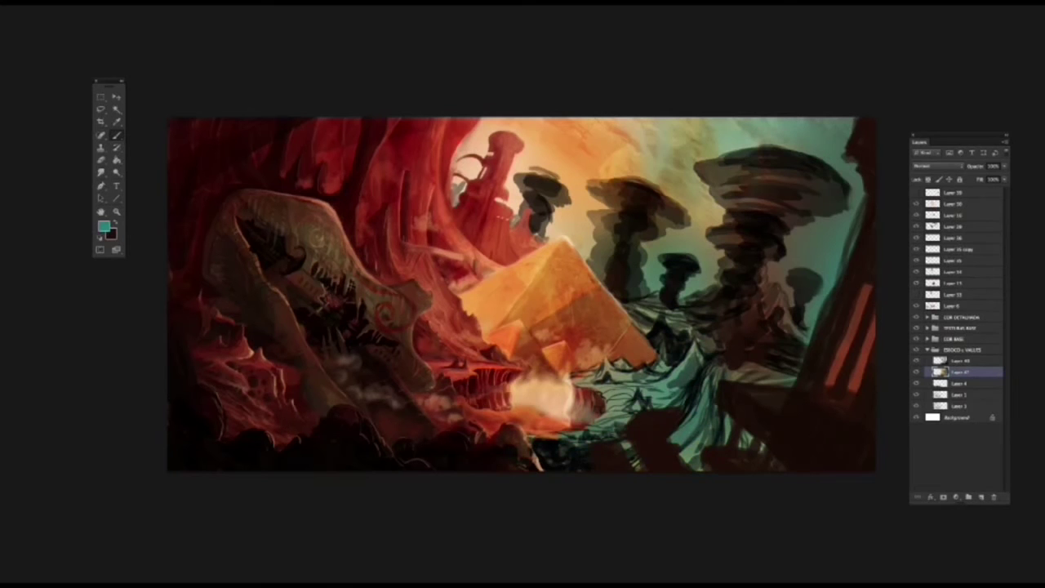
alt+click(711, 397)
drag(712, 397, 734, 425)
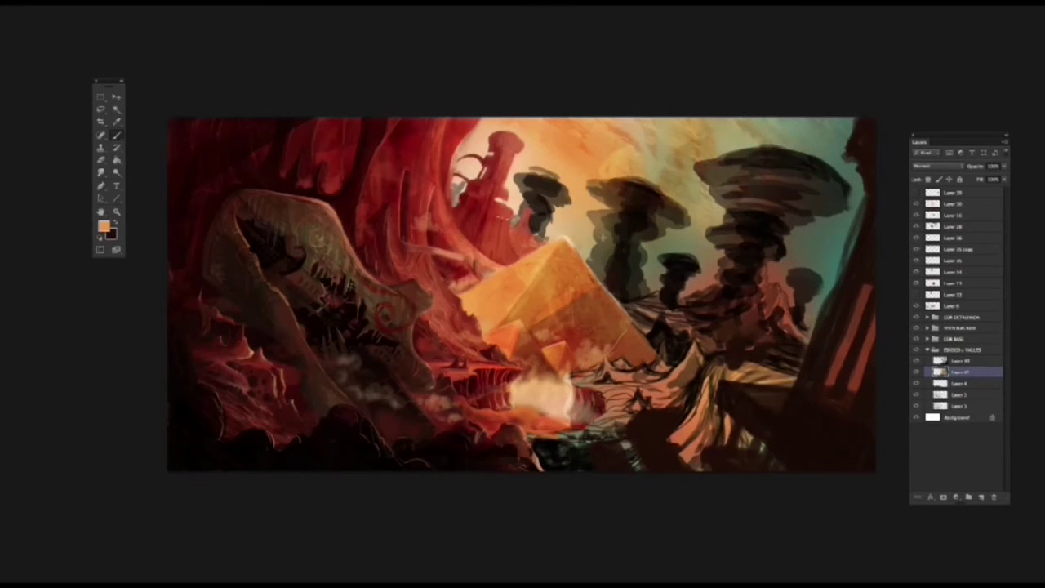
Switch to another brush and recolour the ridge and folded rocks beside the dark platform with sampled oranges.
right_click(848, 351)
scroll(853, 367, down, 5)
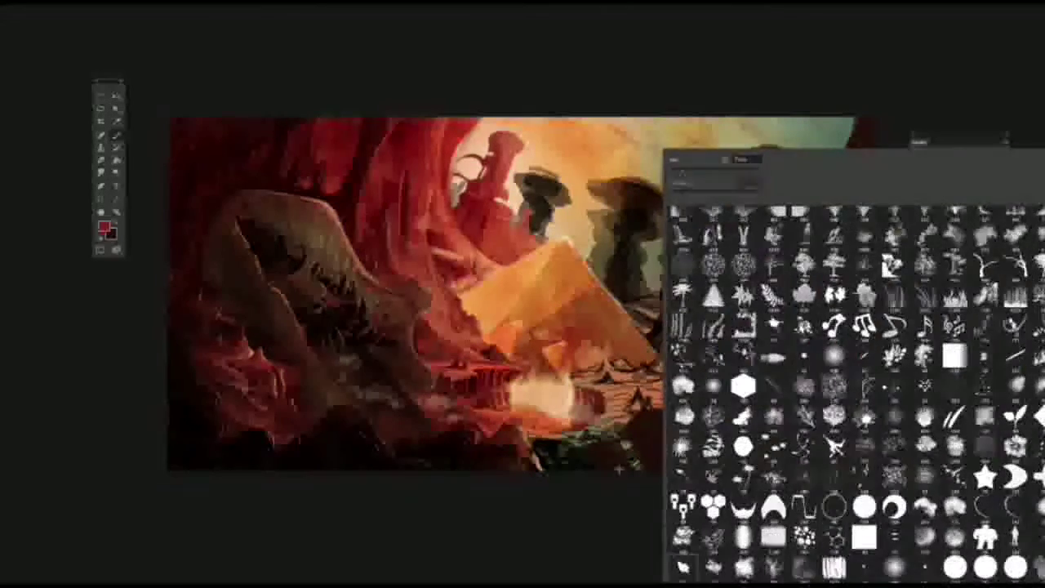
key(Return)
alt+click(853, 351)
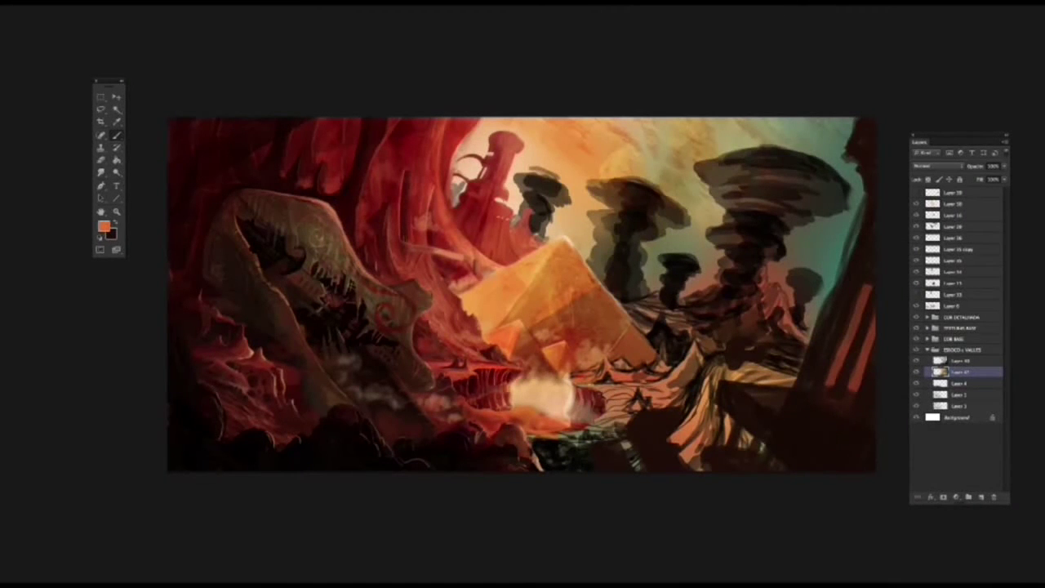
drag(710, 374, 774, 371)
alt+click(713, 384)
mouse_move(710, 380)
mouse_down()
mouse_move(693, 424)
mouse_move(671, 444)
mouse_up()
alt+click(705, 416)
drag(716, 408, 684, 467)
mouse_move(732, 413)
mouse_down()
mouse_move(720, 441)
mouse_move(691, 461)
mouse_up()
Paint sampled ochre and red into the lower rock folds, the dark water area and the central ground.
alt+click(710, 416)
alt+click(712, 425)
drag(716, 422, 708, 471)
alt+click(625, 450)
drag(629, 447, 699, 467)
drag(529, 432, 580, 447)
alt+click(530, 308)
drag(641, 384, 666, 403)
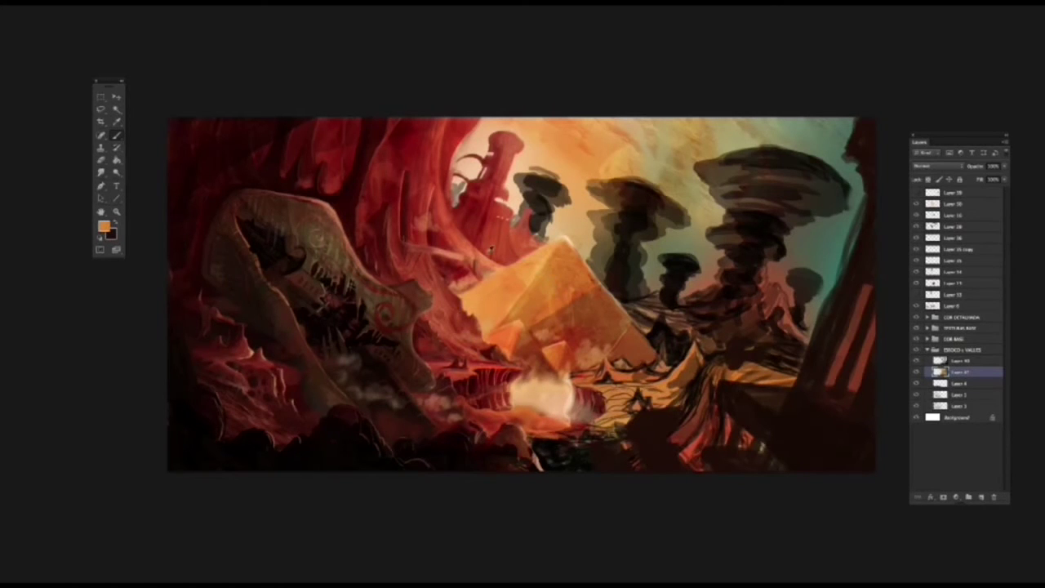
Repaint the central ground and the ridge beside the pyramid with sampled red-orange tones.
alt+click(694, 420)
mouse_move(689, 352)
mouse_down()
mouse_move(659, 386)
mouse_move(644, 387)
mouse_move(677, 400)
mouse_move(668, 384)
mouse_up()
alt+click(589, 402)
alt+click(467, 371)
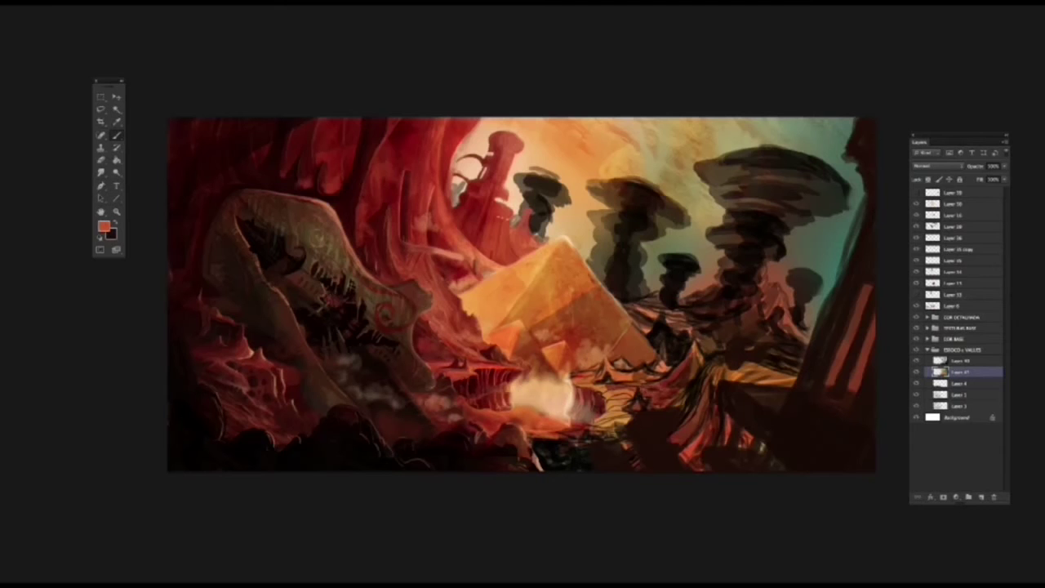
drag(657, 359, 677, 407)
mouse_move(601, 388)
mouse_down()
mouse_move(608, 422)
mouse_move(630, 448)
mouse_up()
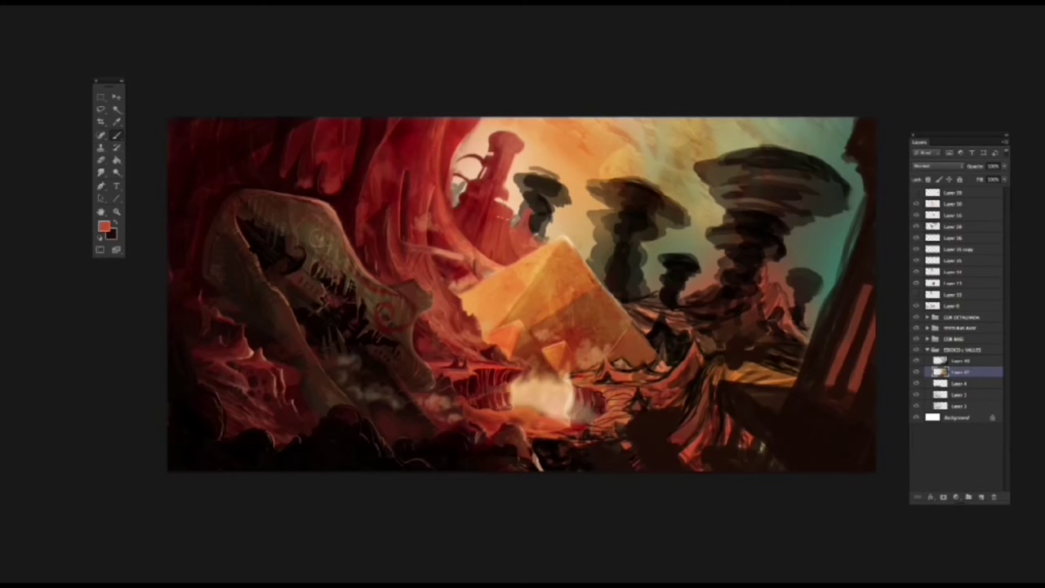
alt+click(723, 295)
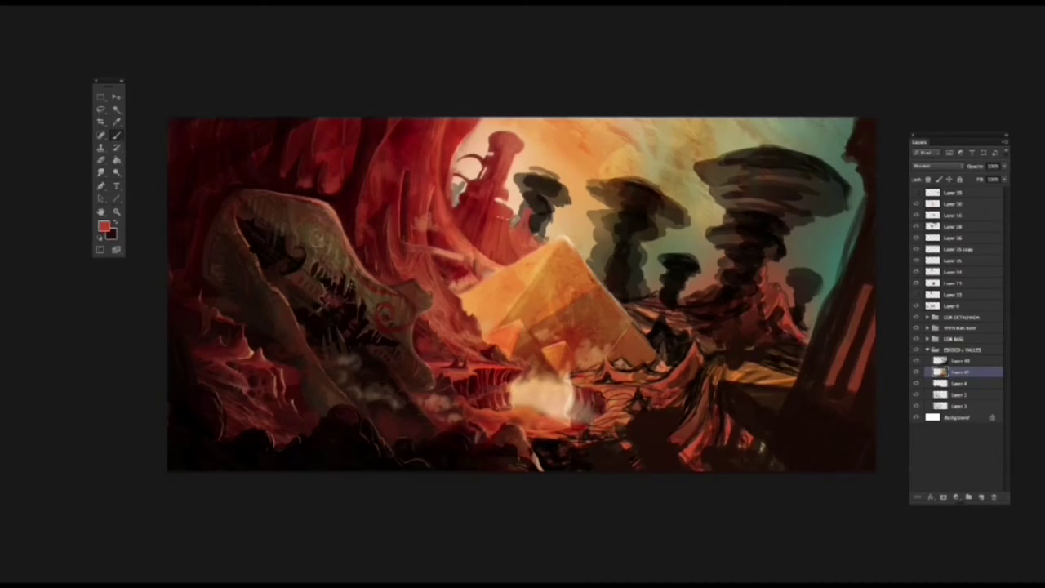
drag(605, 372, 646, 380)
Paint a sampled pale peach rim light along the slanted pillar's edge on Layer 40 and set the layer to Soft Light.
alt+click(574, 242)
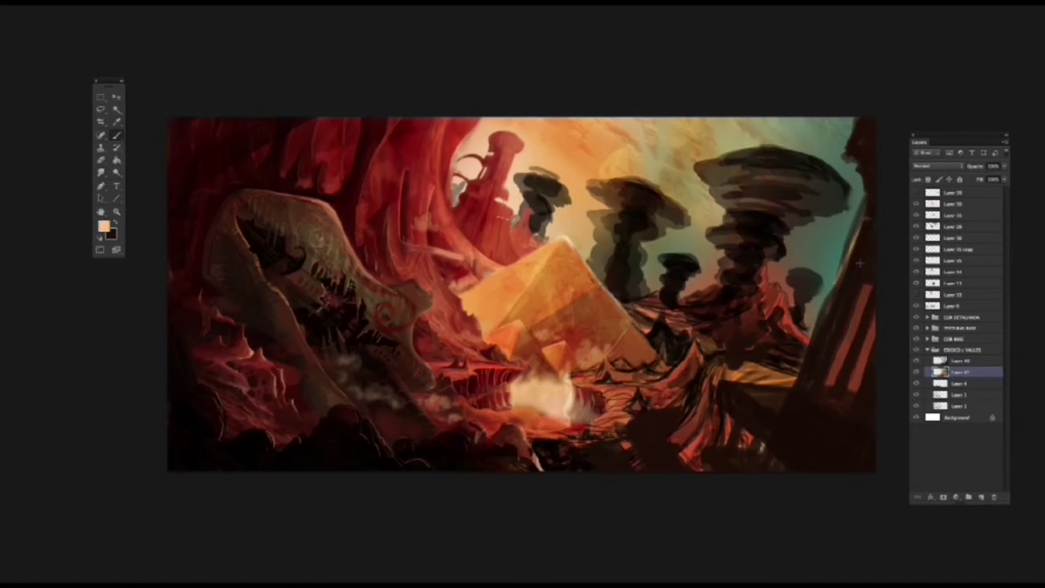
key(alt+bracketright)
drag(867, 167, 851, 245)
click(931, 166)
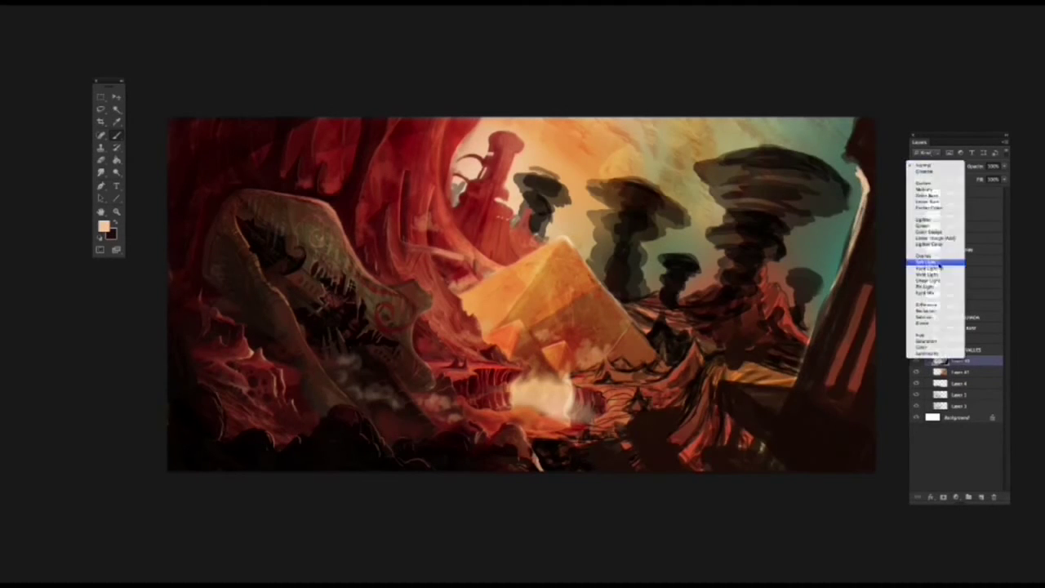
click(939, 264)
shift+click(768, 444)
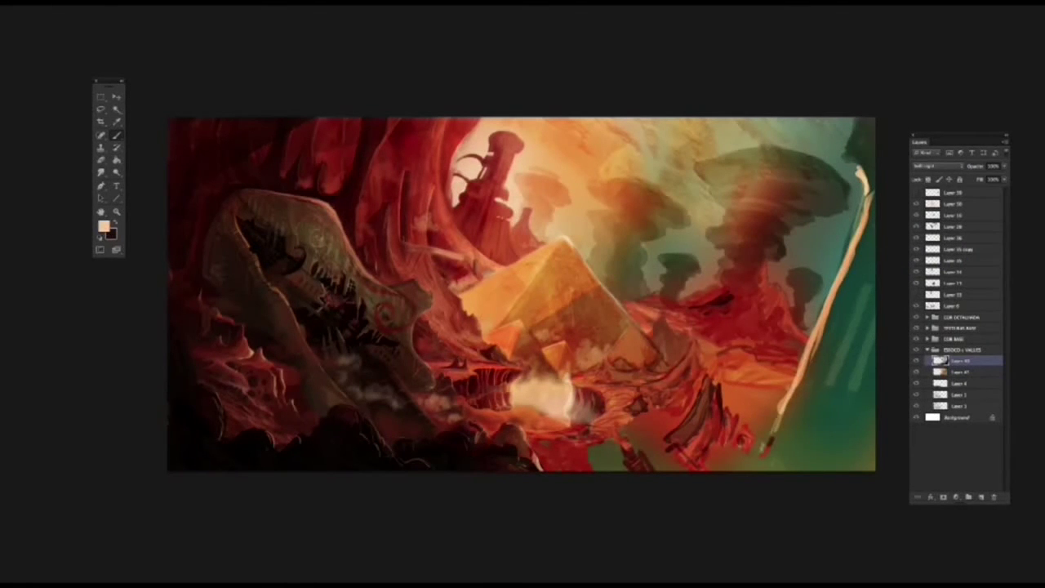
Try several other blend modes on Layer 40 and return it to Soft Light.
click(931, 165)
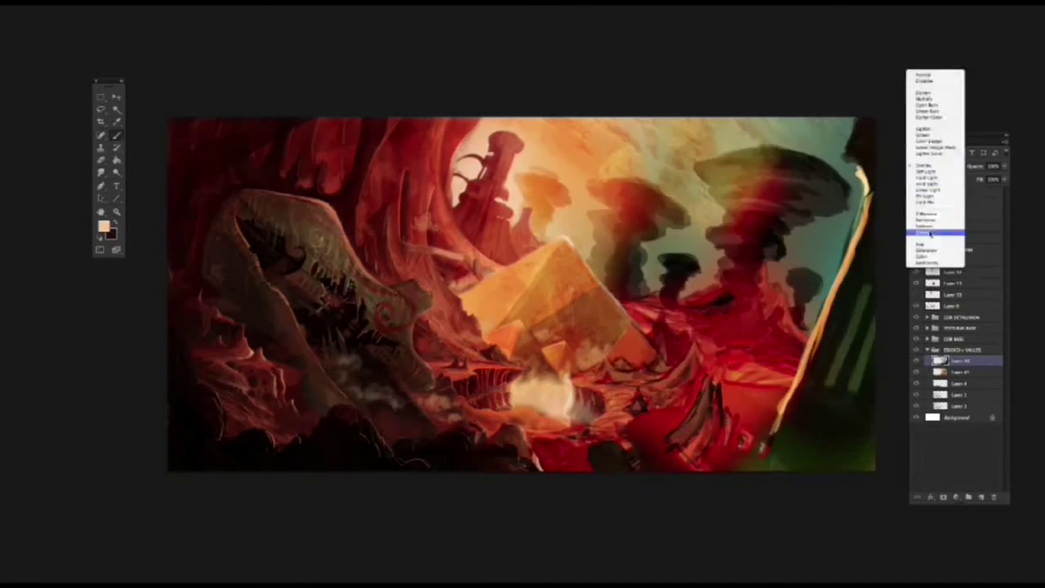
click(938, 204)
click(930, 166)
click(942, 159)
click(930, 166)
click(931, 141)
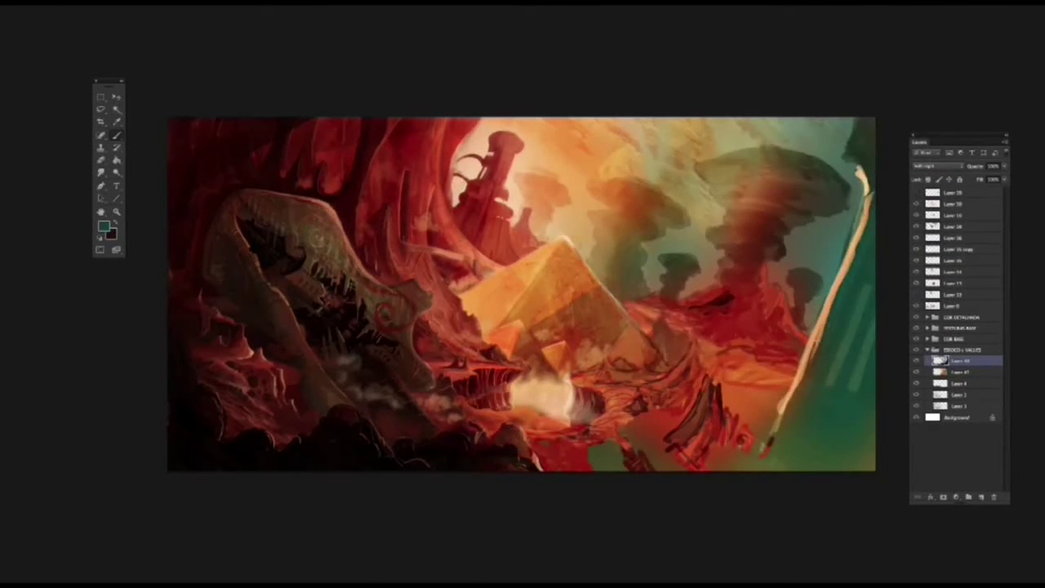
On Layer 41, paint the largest smoke column and its base in sampled dark red with an adjusted brush.
key(alt+[)
alt+click(708, 297)
drag(684, 299, 717, 288)
drag(723, 224, 729, 267)
alt+click(717, 234)
mouse_move(722, 224)
mouse_down()
mouse_move(723, 247)
mouse_move(728, 211)
mouse_up()
right_click(728, 209)
drag(702, 170, 709, 170)
key(Return)
mouse_move(723, 176)
mouse_down()
mouse_move(808, 159)
mouse_move(731, 196)
mouse_move(832, 167)
mouse_move(825, 193)
mouse_move(705, 168)
mouse_move(718, 195)
mouse_move(820, 195)
mouse_move(735, 255)
mouse_move(751, 282)
mouse_move(721, 258)
mouse_move(743, 284)
mouse_move(727, 290)
mouse_move(785, 327)
mouse_move(761, 301)
mouse_up()
Fill the middle smoke column next to the pyramid with sampled red and orange tones.
alt+click(653, 299)
mouse_move(645, 214)
mouse_down()
mouse_move(630, 193)
mouse_move(596, 195)
mouse_move(633, 222)
mouse_move(610, 248)
mouse_move(604, 281)
mouse_move(660, 304)
mouse_move(614, 289)
mouse_up()
alt+click(631, 300)
drag(611, 230, 607, 259)
mouse_move(661, 217)
mouse_down()
mouse_move(638, 271)
mouse_move(600, 284)
mouse_move(648, 300)
mouse_up()
alt+click(642, 294)
alt+click(642, 293)
drag(645, 247, 627, 291)
Paint red over the ground below the smoke columns and deepen the middle column with sampled dark red.
mouse_move(674, 315)
mouse_down()
mouse_move(649, 339)
mouse_move(690, 358)
mouse_move(759, 347)
mouse_up()
alt+click(648, 325)
alt+click(685, 309)
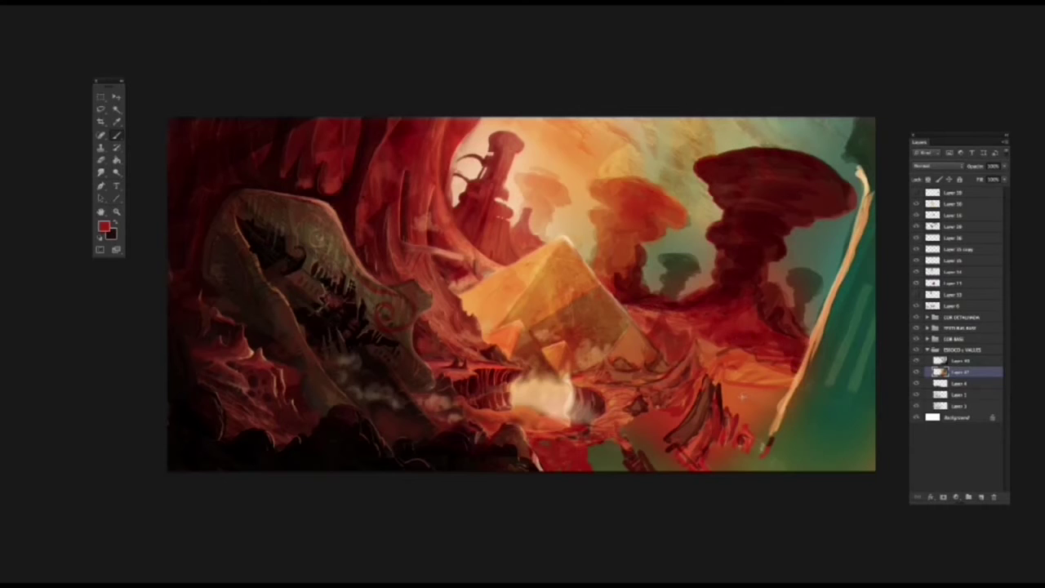
mouse_move(682, 211)
mouse_down()
mouse_move(626, 252)
mouse_move(620, 273)
mouse_up()
mouse_move(644, 183)
mouse_down()
mouse_move(650, 220)
mouse_move(632, 216)
mouse_move(625, 245)
mouse_move(675, 341)
mouse_up()
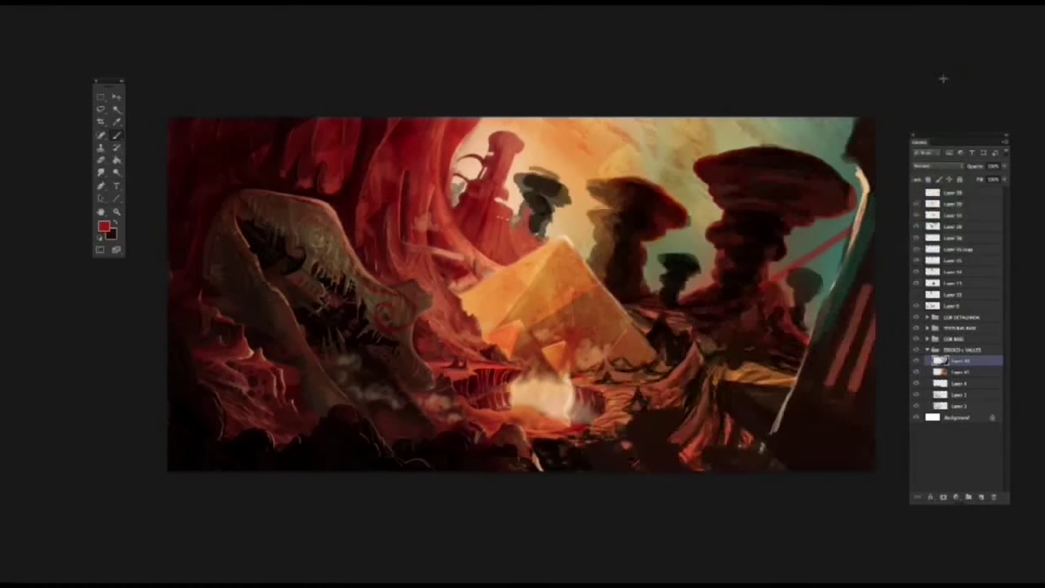
Compare blend modes on Layer 40, set it to Multiply and lower its opacity.
click(928, 166)
click(928, 190)
click(928, 166)
click(928, 235)
click(928, 165)
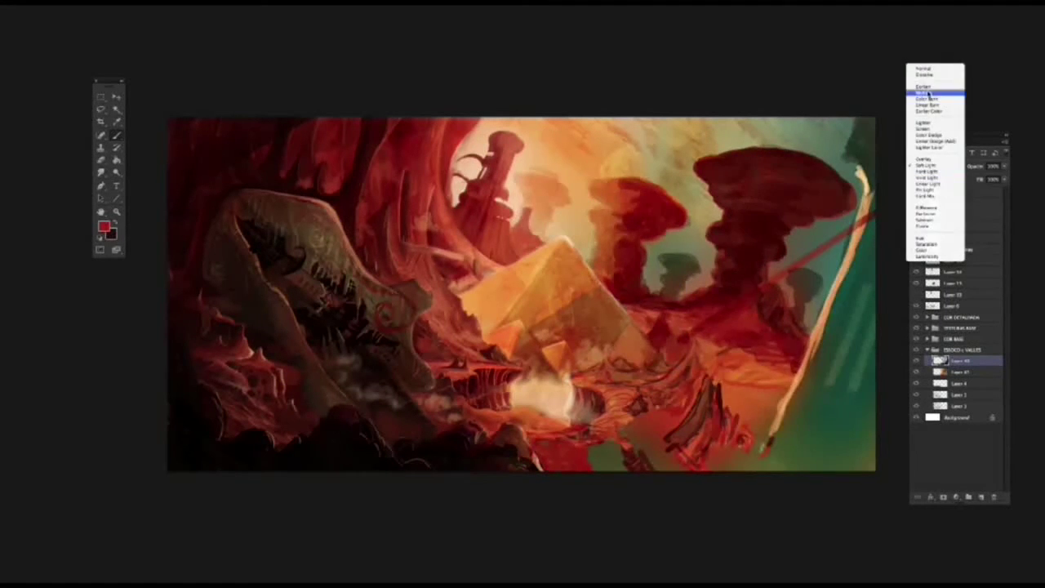
click(928, 94)
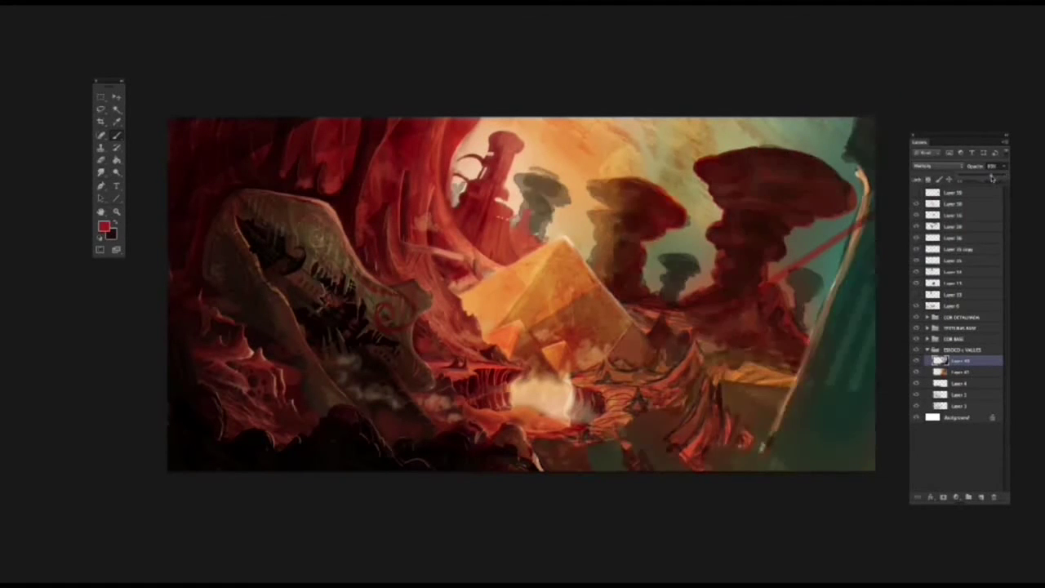
Sample an orange-red, choose a brush and add a new layer at the top of the layer stack.
click(980, 495)
ctrl+click(585, 341)
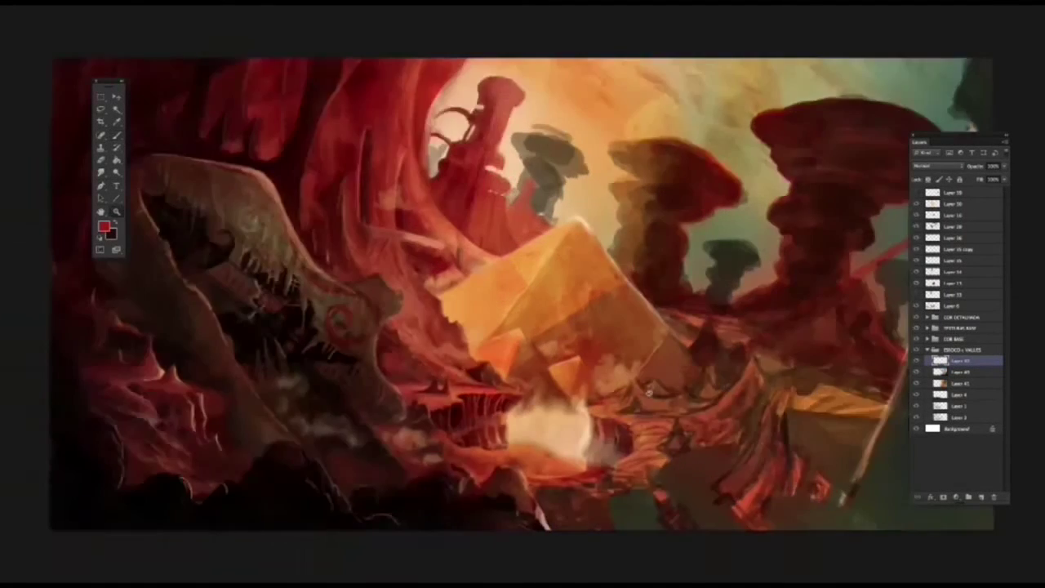
alt+click(416, 394)
right_click(585, 391)
double_click(823, 566)
key(ctrl+z)
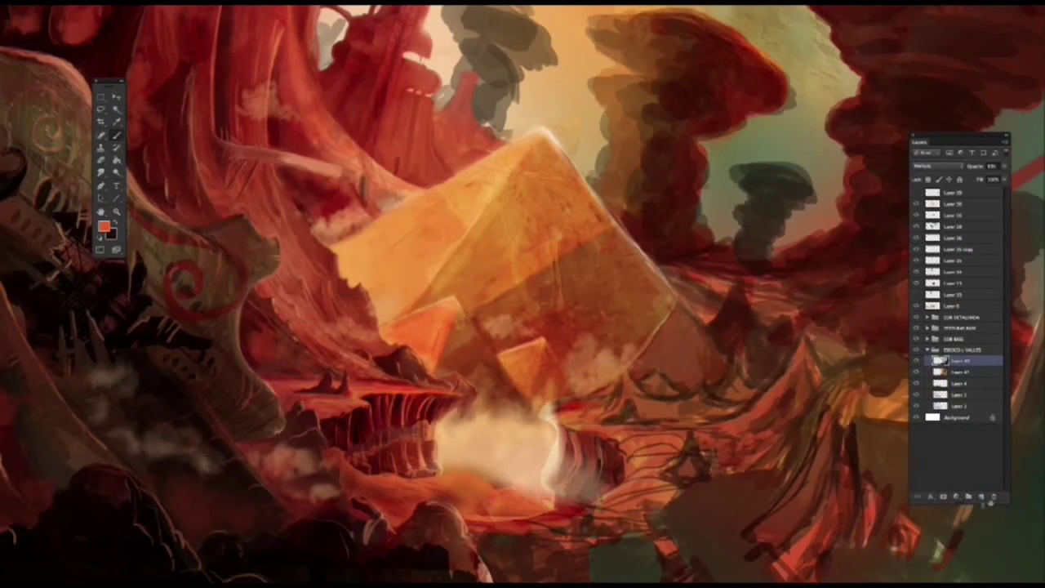
click(980, 496)
key(ctrl+shift+bracketright)
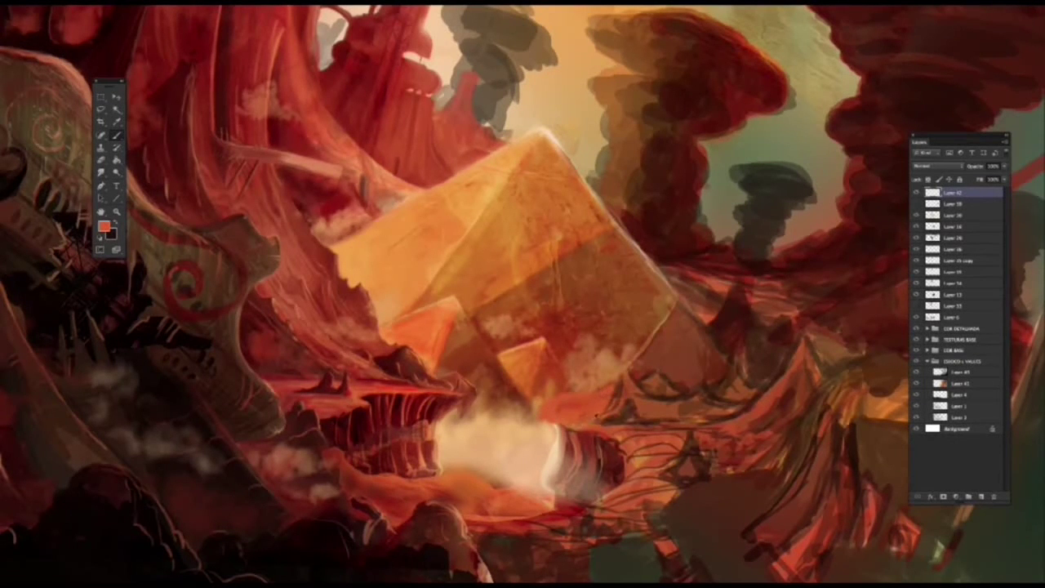
Paint over the sketched rock spike and nearby ridge at the pyramid's base with sampled ground colours.
alt+click(673, 402)
alt+click(671, 402)
mouse_move(665, 405)
mouse_down()
mouse_move(709, 397)
mouse_move(684, 413)
mouse_move(702, 413)
mouse_move(662, 421)
mouse_up()
alt+click(712, 396)
mouse_move(625, 357)
mouse_down()
mouse_move(624, 382)
mouse_move(648, 399)
mouse_move(637, 394)
mouse_up()
alt+click(630, 395)
key(F5)
key(F5)
drag(702, 384, 719, 399)
drag(655, 396, 643, 401)
drag(627, 371, 625, 354)
Refine the base of the rock spike and its adjoining slopes with sampled colours and a changed brush.
alt+click(634, 408)
alt+click(637, 413)
mouse_move(622, 406)
mouse_down()
mouse_move(641, 421)
mouse_move(660, 418)
mouse_up()
alt+click(682, 405)
drag(699, 385, 671, 400)
right_click(671, 399)
double_click(678, 180)
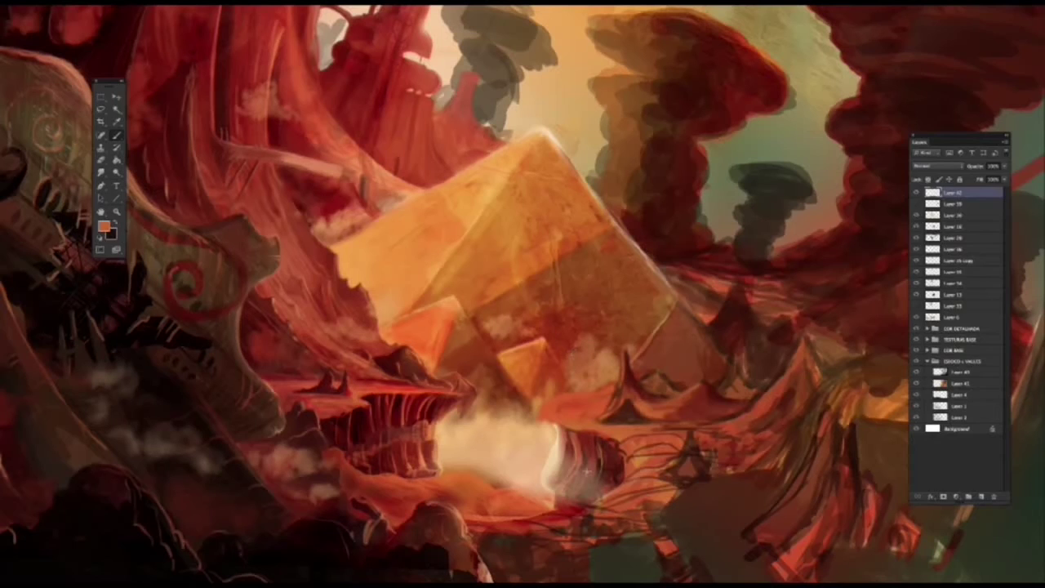
key(Tab)
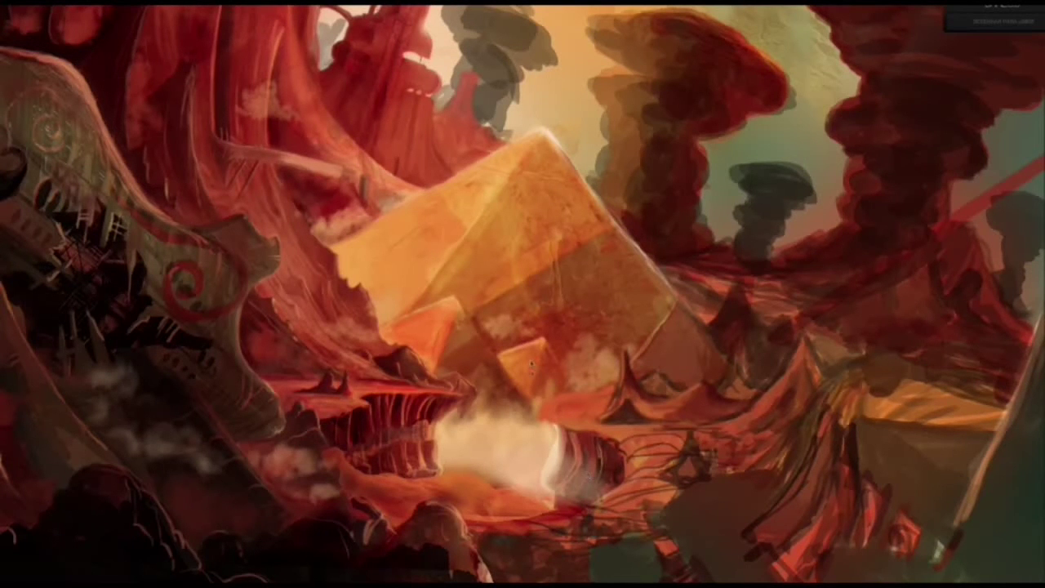
key(Tab)
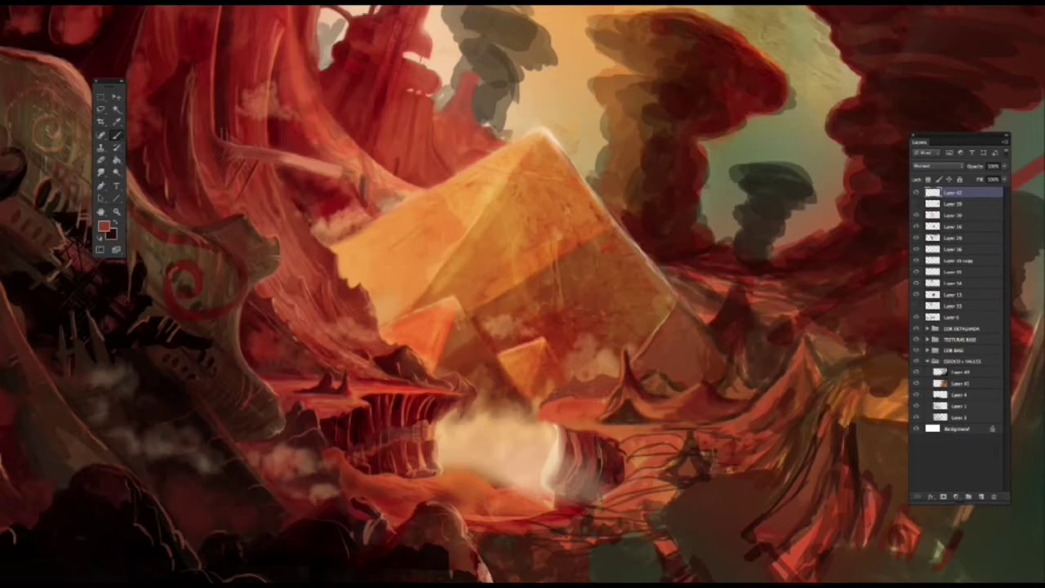
Paint small reddish hills between the rock spike and the glowing pit with sampled tones.
alt+click(606, 383)
mouse_move(603, 378)
mouse_down()
mouse_move(618, 383)
mouse_move(581, 389)
mouse_up()
alt+click(604, 383)
alt+click(627, 358)
mouse_move(625, 355)
mouse_down()
mouse_move(614, 398)
mouse_move(587, 377)
mouse_move(539, 416)
mouse_move(571, 433)
mouse_move(571, 473)
mouse_move(592, 473)
mouse_up()
Define the pit's far ledge and the ground before the small hills with sampled dark red and orange.
alt+click(565, 405)
alt+click(570, 445)
mouse_move(551, 405)
mouse_down()
mouse_move(612, 395)
mouse_move(552, 406)
mouse_up()
alt+click(615, 366)
alt+click(591, 382)
drag(604, 400, 589, 410)
alt+click(619, 365)
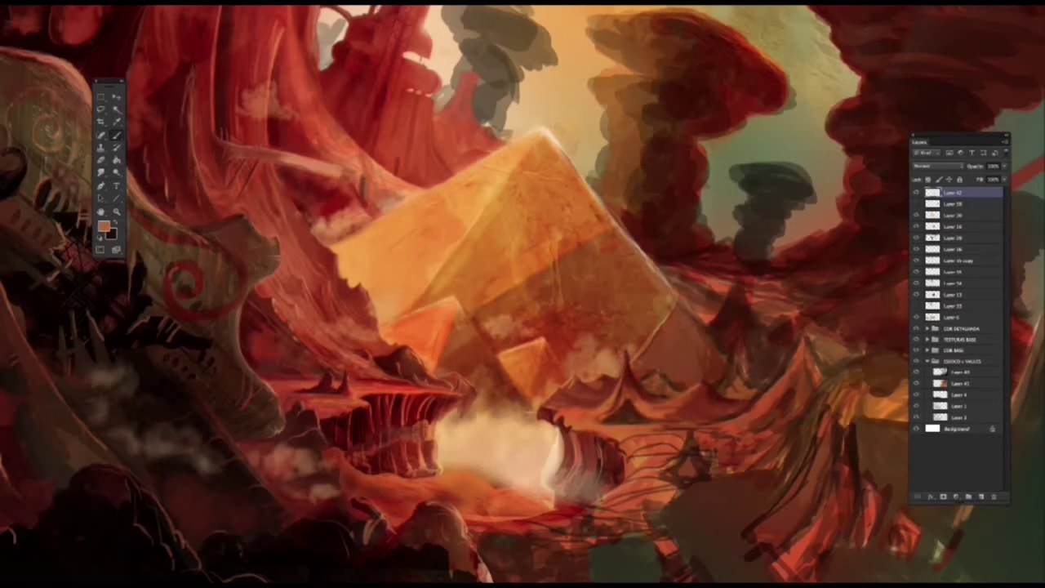
Shade the rock spike and the neighbouring small hills with sampled dark reds.
alt+click(632, 368)
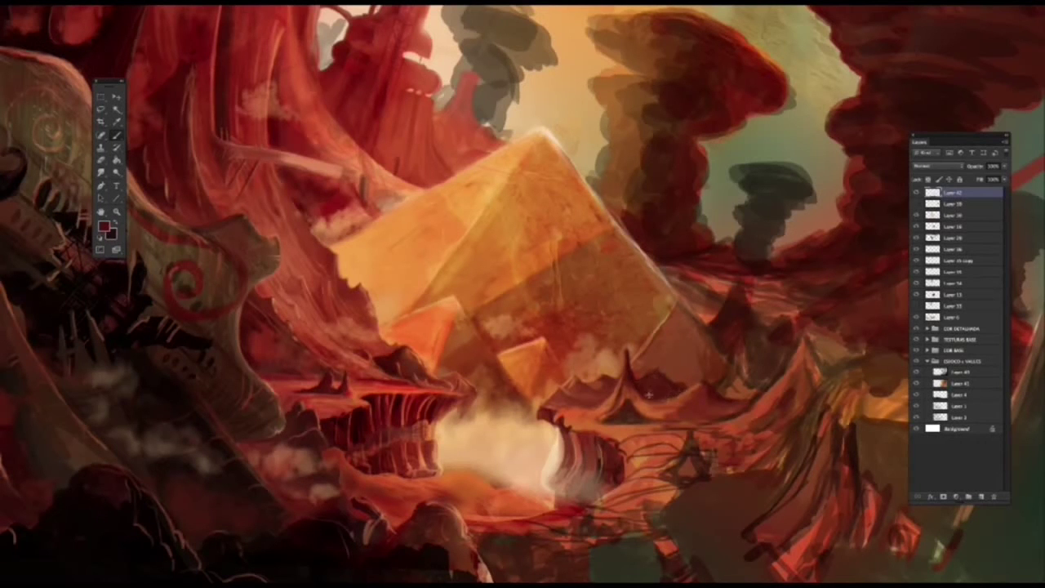
alt+click(642, 377)
alt+click(647, 383)
alt+click(635, 378)
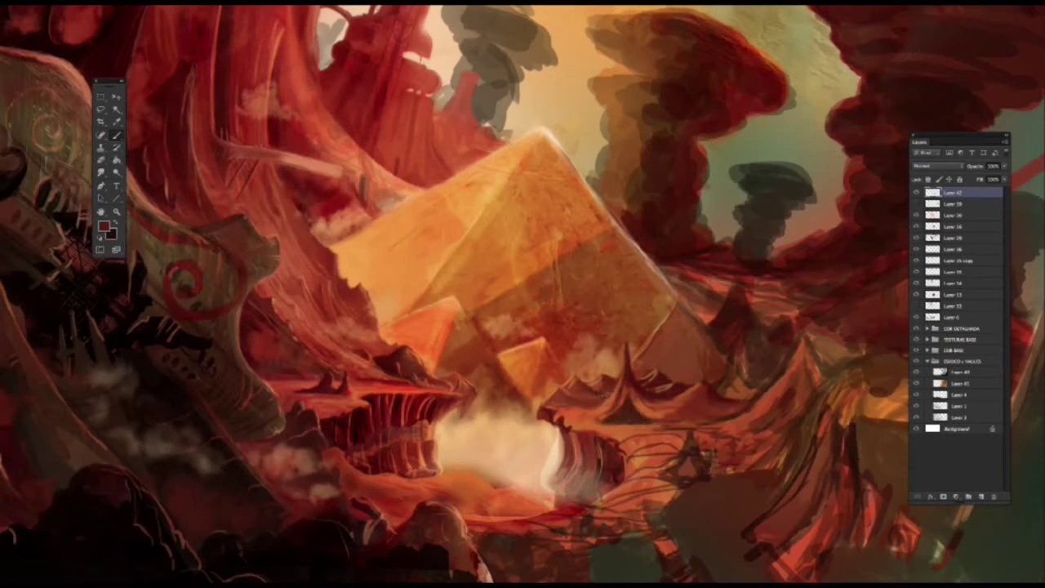
Detail the ledge and hills beside the pit with sampled red and light orange highlights.
alt+click(569, 401)
alt+click(551, 412)
alt+click(543, 421)
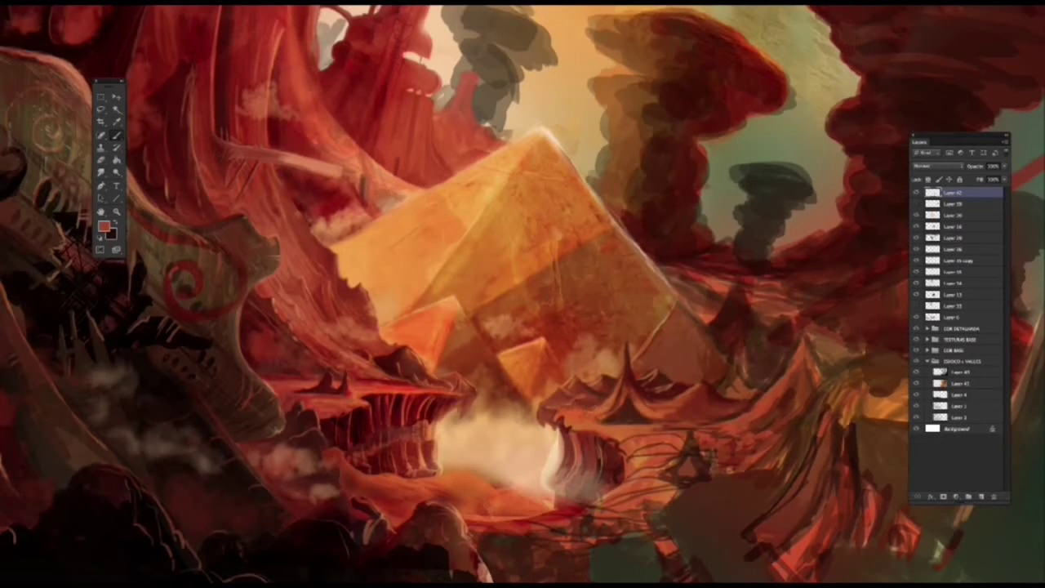
alt+click(617, 374)
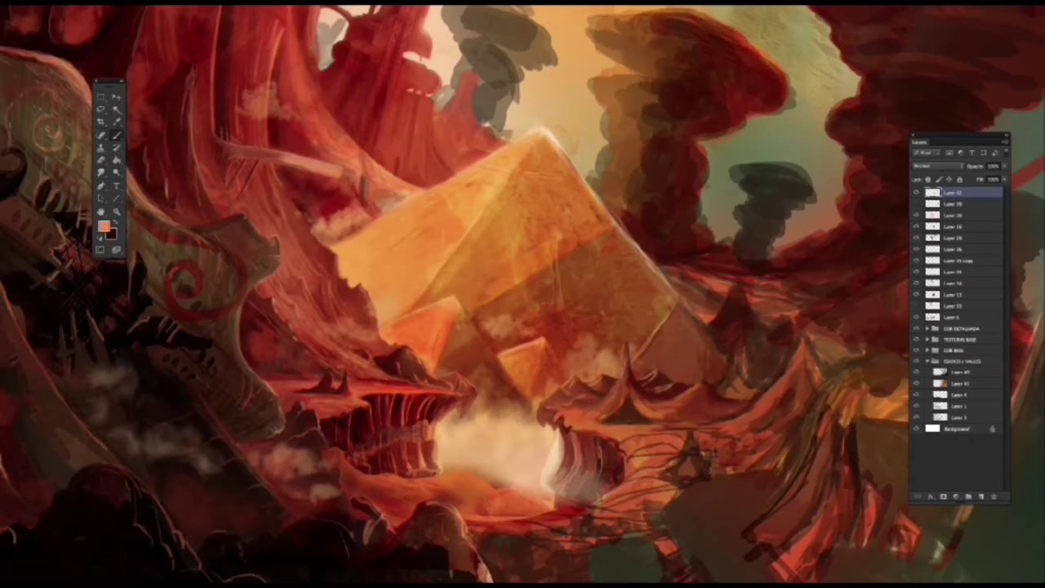
alt+click(373, 386)
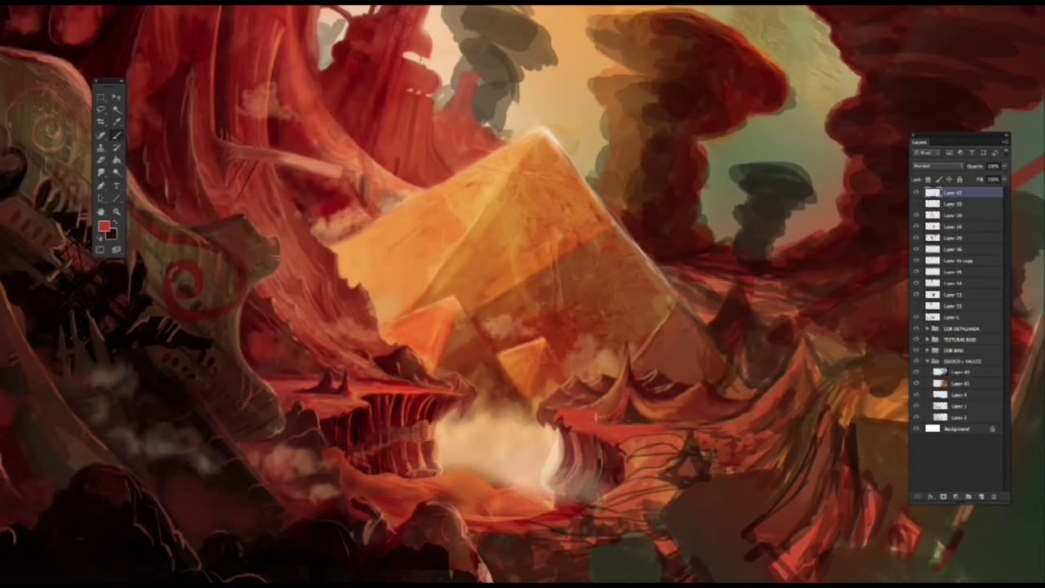
alt+click(643, 406)
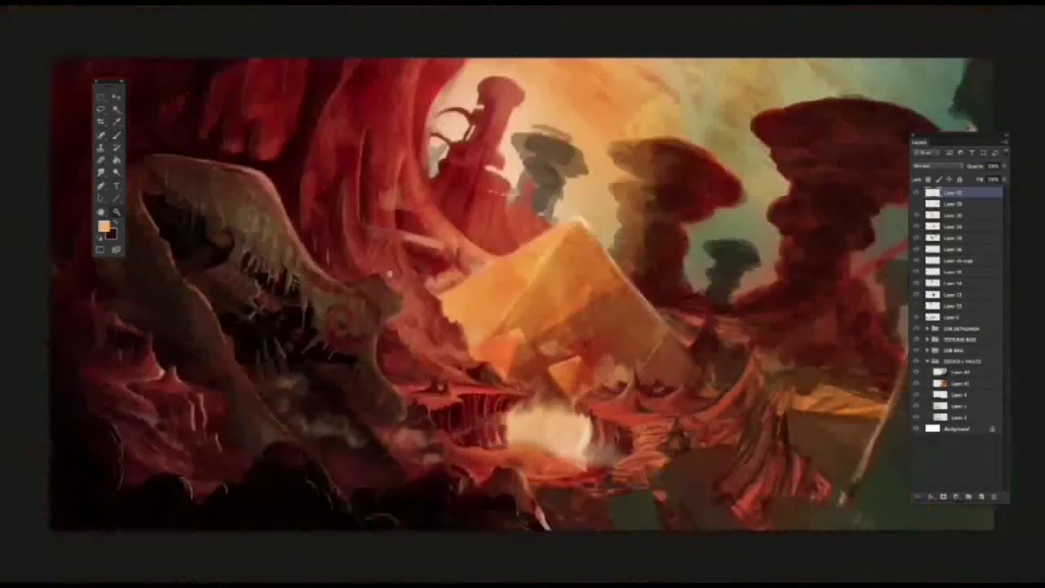
key(ctrl+minus)
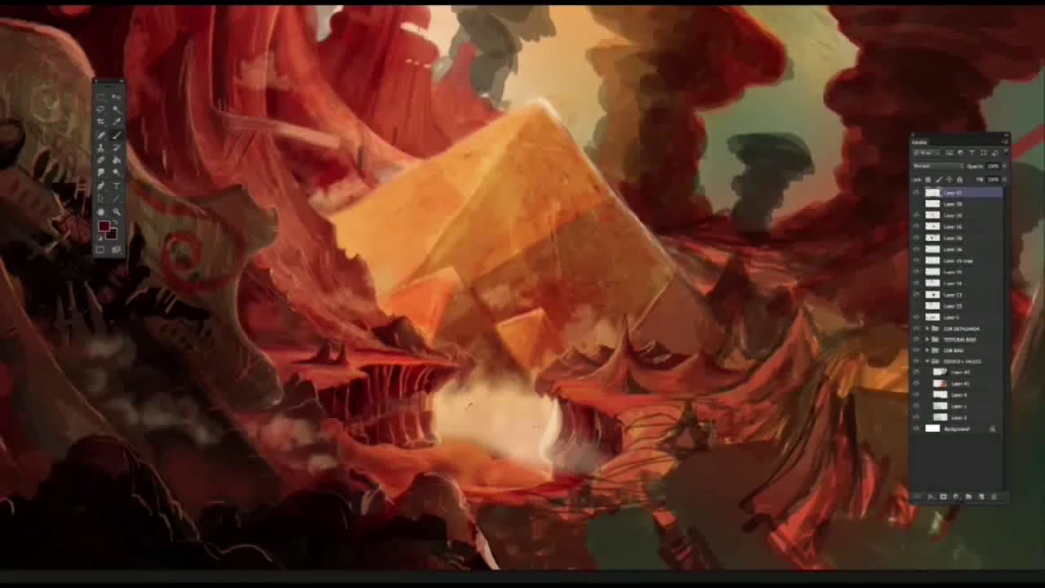
Paint dark red vertical grooves into the cliff wall beside the glowing pit and refine its upper rim.
alt+click(582, 406)
drag(590, 424, 583, 460)
alt+click(609, 416)
alt+click(606, 423)
mouse_move(603, 413)
mouse_down()
mouse_move(614, 440)
mouse_move(594, 438)
mouse_up()
alt+click(583, 411)
alt+click(549, 386)
drag(549, 387, 560, 395)
alt+click(563, 369)
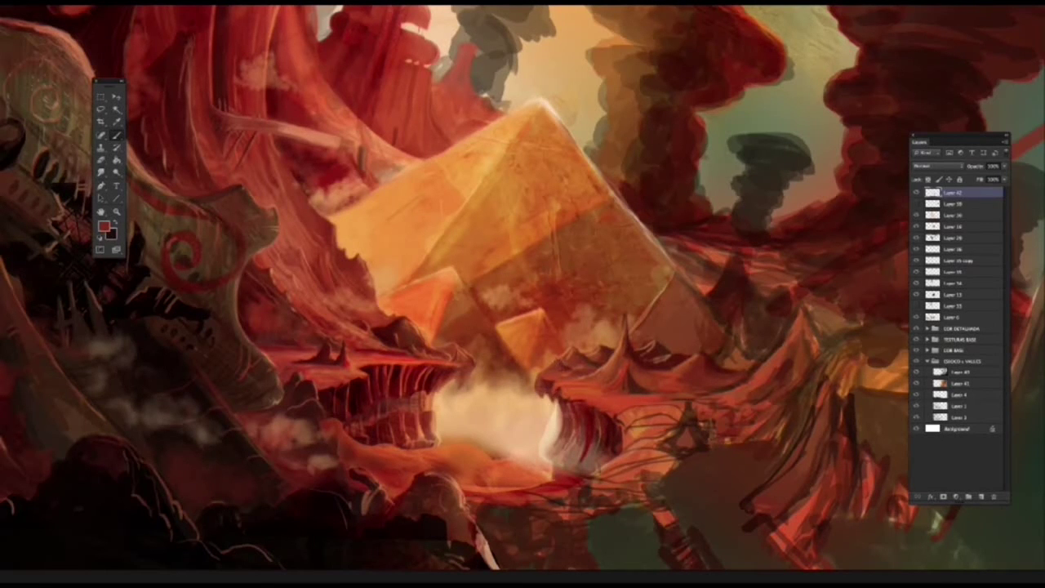
Add alternating light and dark red ribs down the pit's cliff wall using sampled colours.
alt+click(540, 374)
mouse_move(563, 400)
mouse_down()
mouse_move(563, 429)
mouse_move(588, 463)
mouse_up()
alt+click(576, 409)
drag(572, 429, 574, 453)
alt+click(574, 433)
drag(574, 408, 574, 441)
alt+click(560, 395)
mouse_move(555, 395)
mouse_down()
mouse_move(565, 441)
mouse_move(547, 459)
mouse_up()
Highlight the cliff's upper rim and the ledge leading to the rock spike with sampled lighter tones.
alt+click(612, 397)
alt+click(582, 395)
drag(559, 394, 592, 409)
mouse_move(536, 372)
mouse_down()
mouse_move(540, 399)
mouse_move(578, 424)
mouse_move(609, 426)
mouse_up()
drag(580, 380, 626, 361)
drag(544, 372, 558, 358)
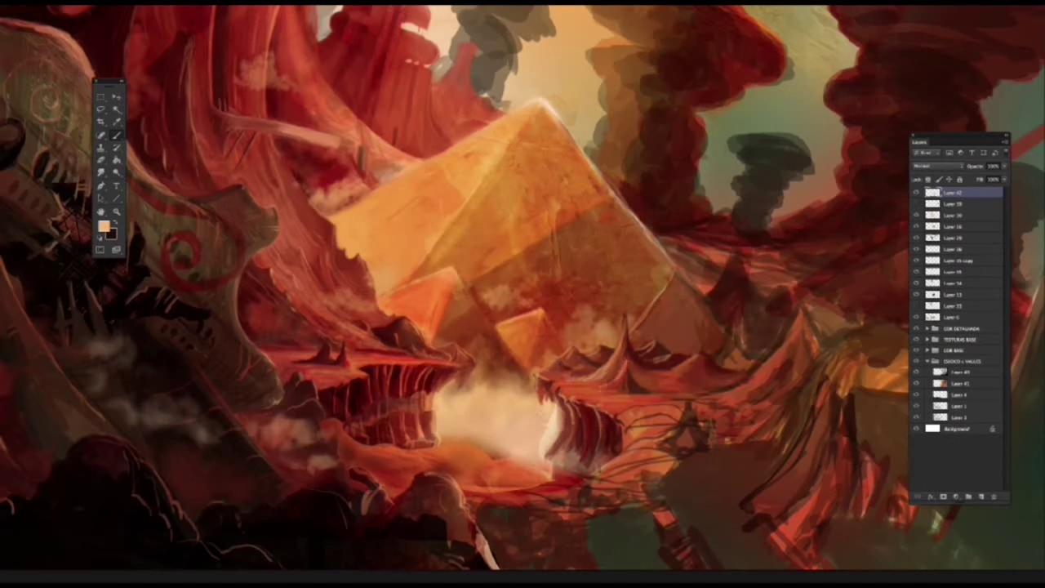
On a new layer, paint pale peach steam over the glowing pit with a cloud-textured brush.
key(ctrl+shift+alt+n)
alt+click(738, 375)
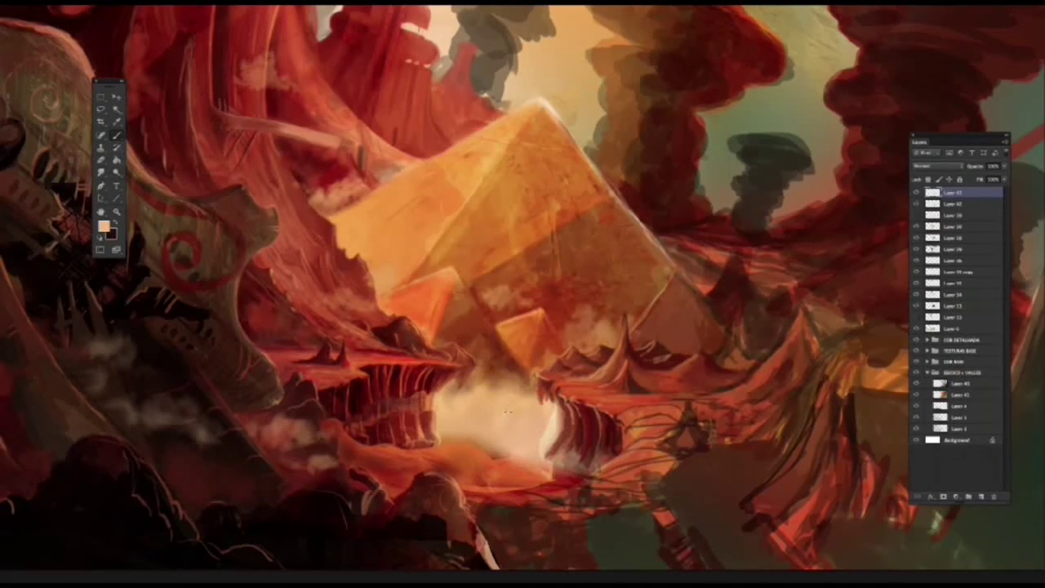
right_click(506, 412)
key(Return)
mouse_move(457, 440)
mouse_down()
mouse_move(558, 435)
mouse_move(489, 490)
mouse_move(318, 445)
mouse_move(490, 490)
mouse_move(460, 481)
mouse_up()
mouse_move(588, 440)
mouse_down()
mouse_move(572, 498)
mouse_move(523, 518)
mouse_move(470, 506)
mouse_up()
drag(575, 440, 599, 421)
Extend the steam with wisps over the pit's cliffs and up to the pyramid's base, and sample a ground red.
mouse_move(442, 464)
mouse_down()
mouse_move(488, 373)
mouse_move(469, 385)
mouse_move(398, 366)
mouse_up()
drag(587, 362, 561, 367)
drag(482, 374, 482, 333)
drag(545, 362, 547, 346)
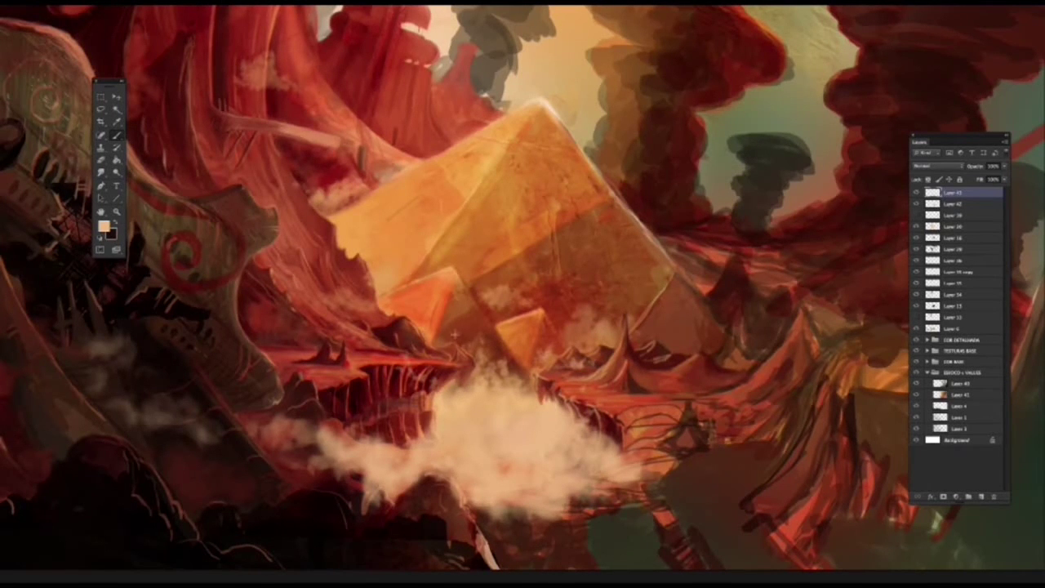
key(z)
alt+click(445, 323)
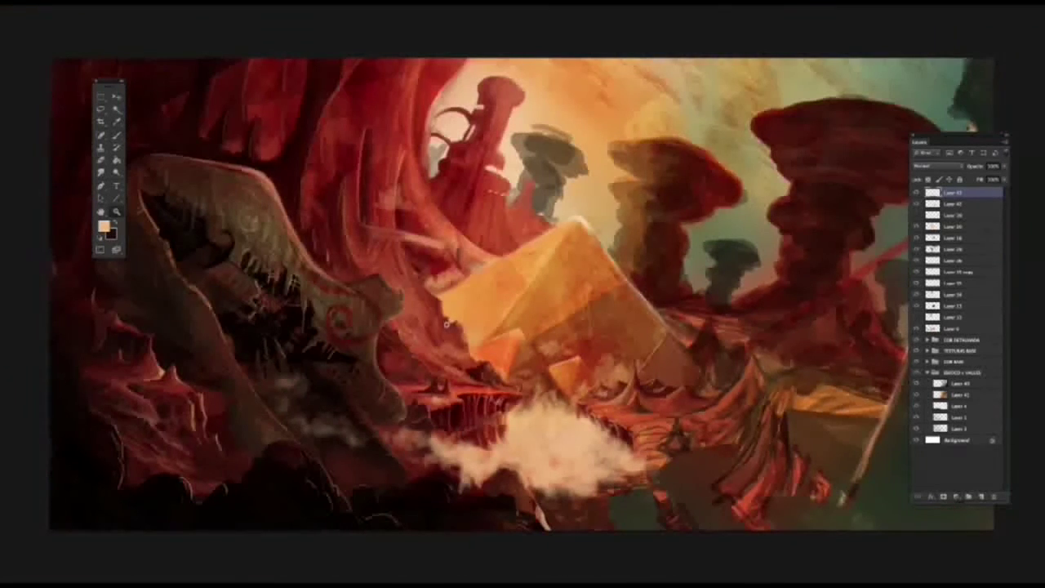
key(b)
alt+click(645, 420)
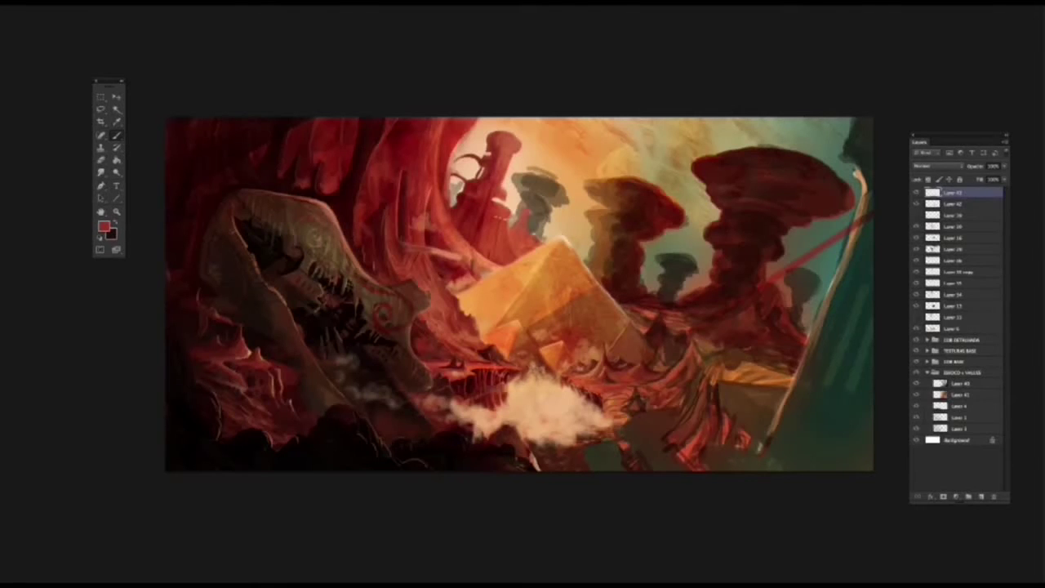
Flip the canvas horizontally to check the composition, and flip it back.
click(115, 3)
click(243, 109)
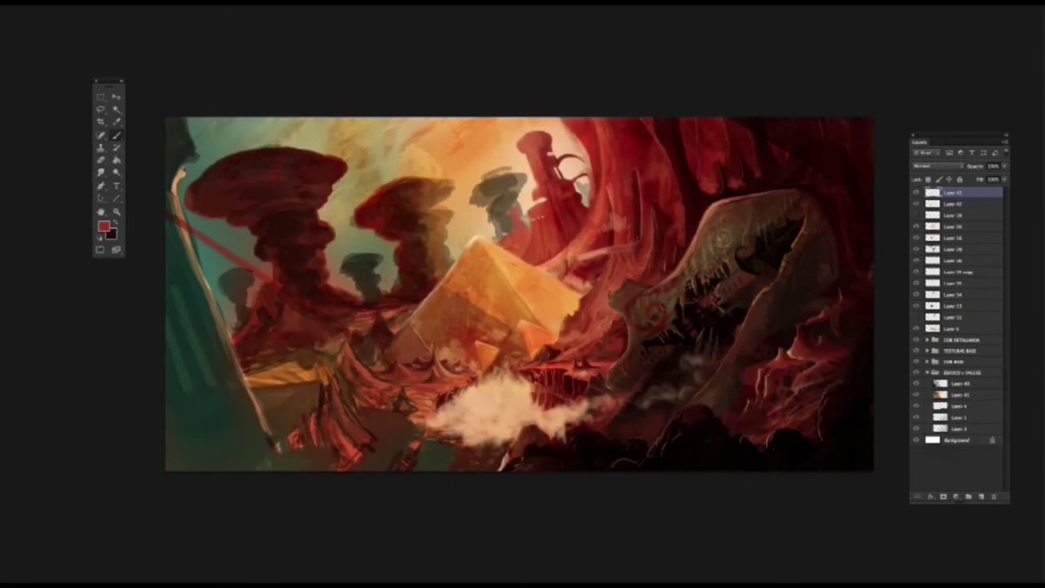
click(116, 2)
click(244, 110)
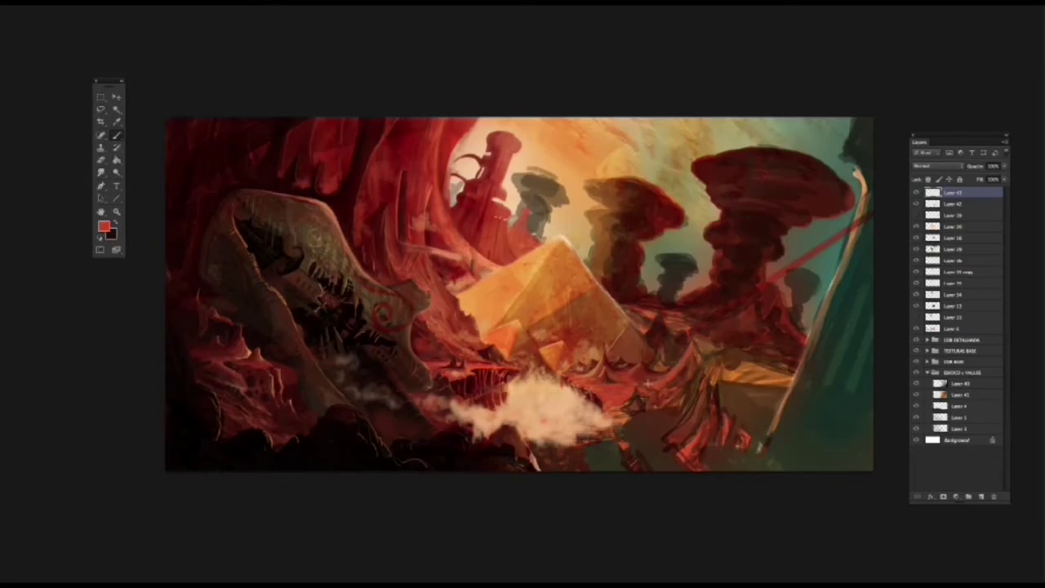
Choose a different brush tip and paint dark red spiky rocks beyond the pyramid's right corner with sampled ground tones.
right_click(621, 383)
scroll(851, 231, down, 2)
scroll(850, 231, down, 3)
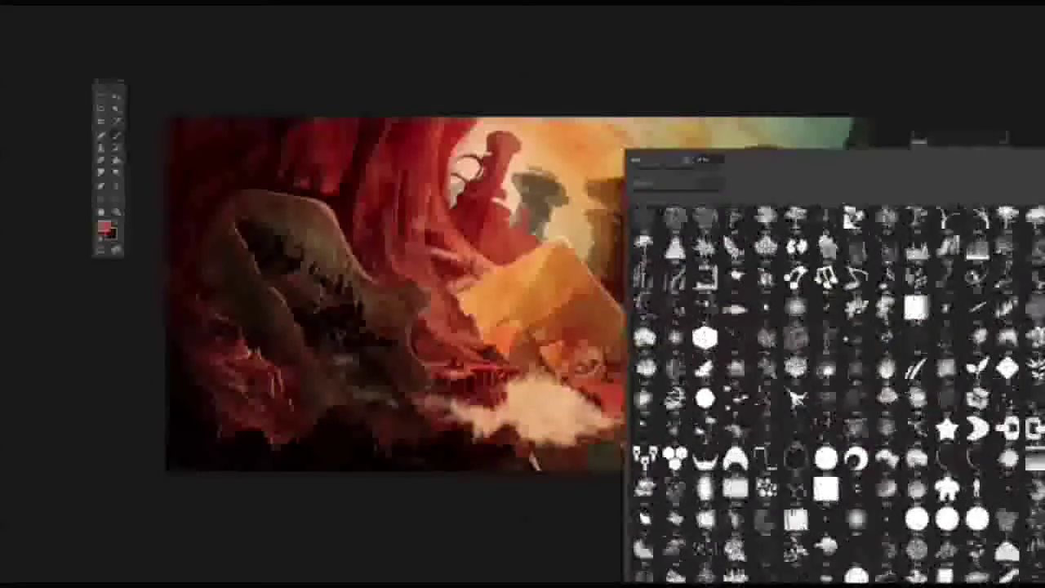
double_click(644, 369)
alt+click(690, 347)
alt+click(677, 372)
alt+click(695, 357)
alt+click(654, 363)
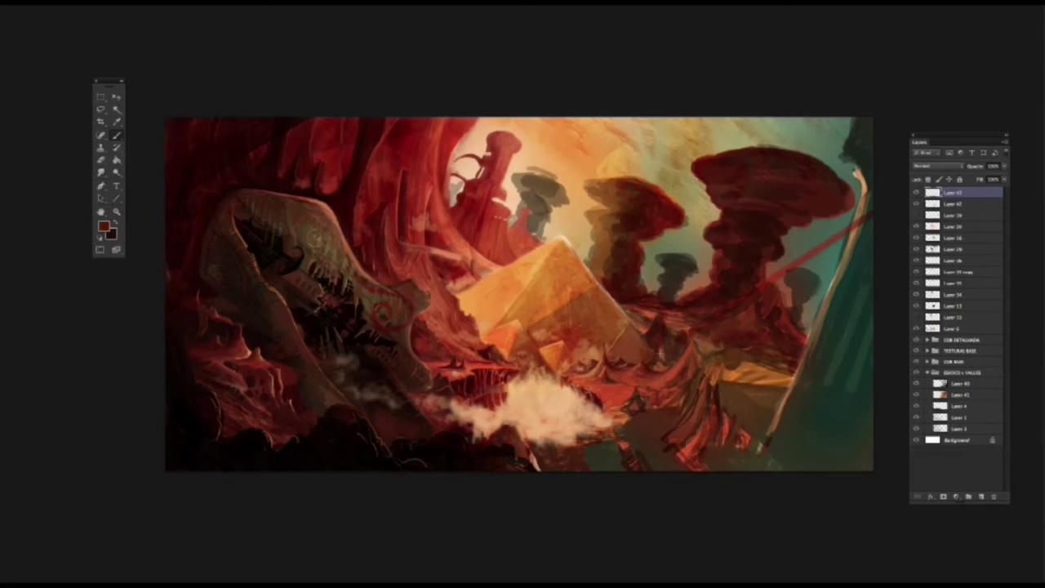
Change brush tips and refine the spiky rocks beside the pyramid with sampled peach highlights and darker strokes.
alt+click(559, 350)
right_click(569, 361)
double_click(657, 341)
alt+click(690, 343)
drag(681, 351, 663, 373)
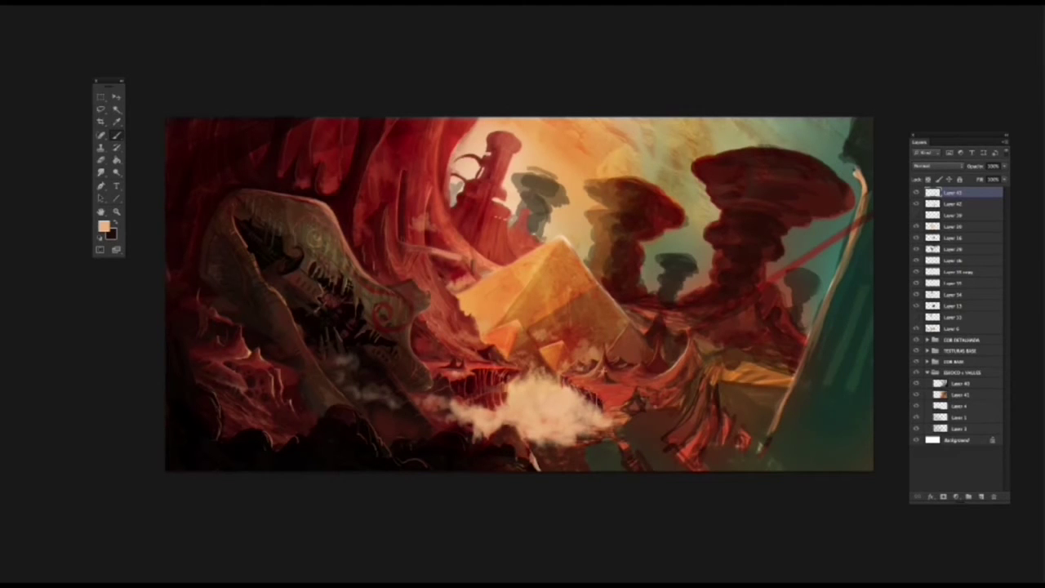
alt+click(655, 354)
right_click(577, 377)
double_click(810, 262)
Paint a curved red ridge right of the pyramid and a small spike on the ground using sampled reds.
alt+click(559, 368)
alt+click(550, 368)
alt+click(611, 385)
alt+click(694, 346)
mouse_move(692, 349)
mouse_down()
mouse_move(699, 366)
mouse_move(687, 377)
mouse_move(688, 336)
mouse_move(641, 409)
mouse_move(652, 398)
mouse_up()
alt+click(696, 351)
alt+click(691, 350)
alt+click(643, 393)
alt+click(630, 401)
alt+click(482, 343)
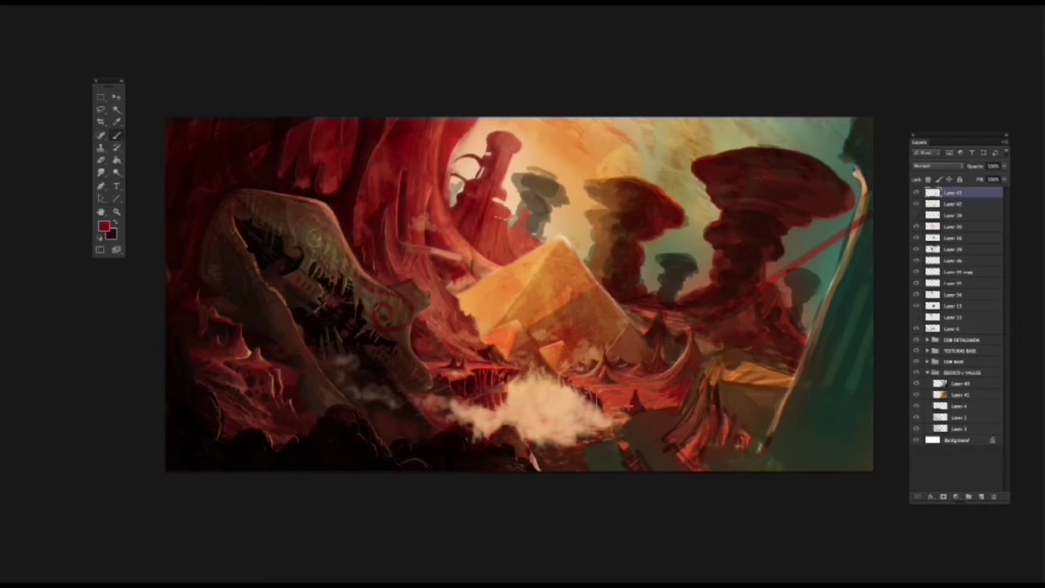
Repaint the ground between the steaming pit and the curved ridge with sampled reds, trimming the steam's right edge.
alt+click(635, 395)
drag(619, 426, 603, 412)
alt+click(608, 400)
alt+click(603, 406)
alt+click(604, 387)
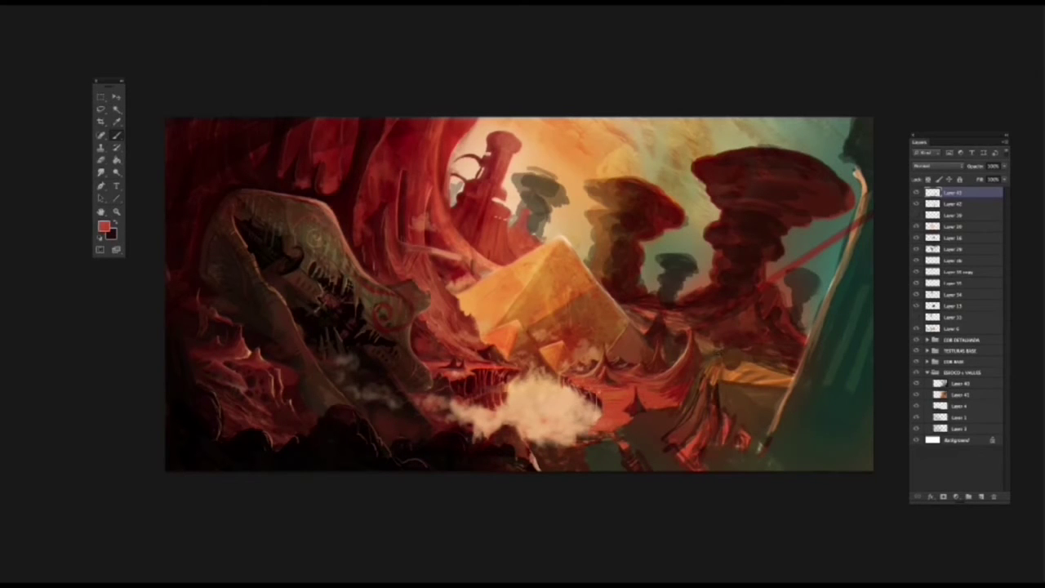
drag(627, 407, 647, 411)
alt+click(687, 378)
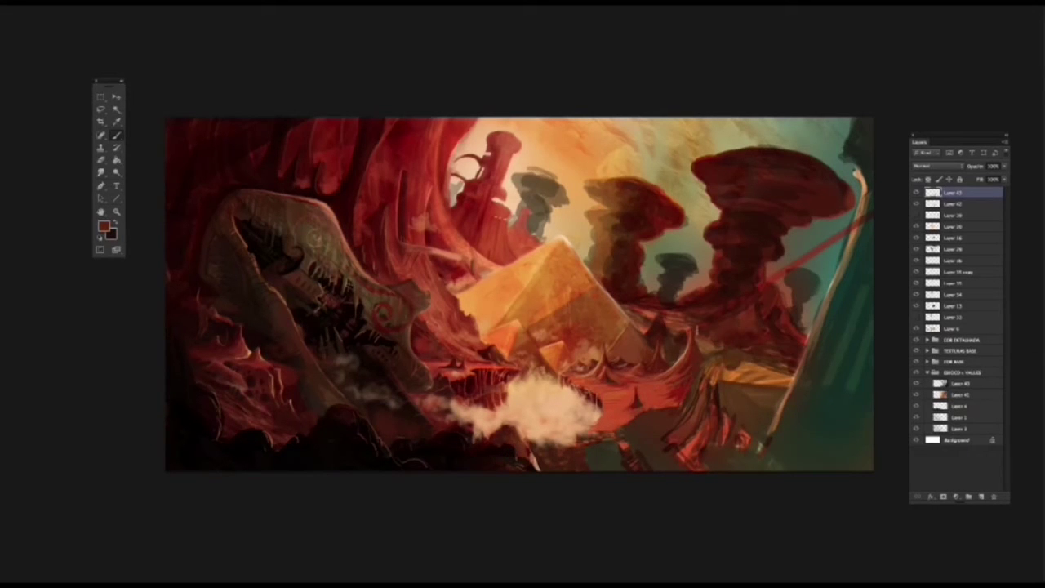
Darken the spiky rocks at the pyramid's right corner with sampled tones.
alt+click(536, 276)
alt+click(655, 319)
right_click(660, 328)
key(Escape)
Toggle the visibility of the three uppermost layers to compare what each one contributes.
click(916, 193)
click(915, 193)
click(915, 203)
click(915, 203)
click(915, 215)
click(915, 216)
click(915, 204)
click(915, 204)
click(916, 193)
click(915, 194)
Shade the curved ridge beside the pyramid with a sampled dark red, and sample an orange from the pyramid.
alt+click(698, 295)
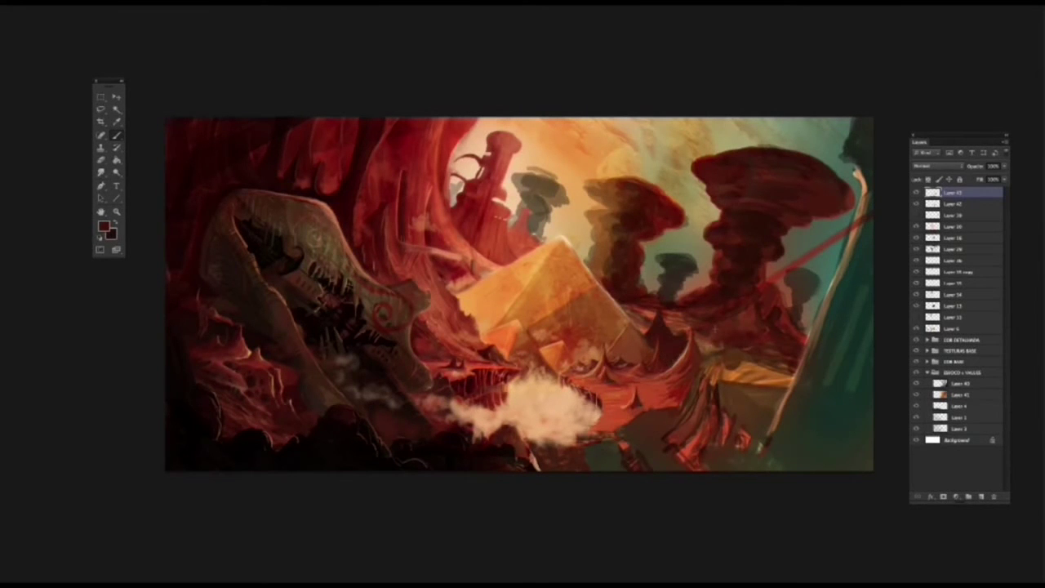
click(915, 395)
click(917, 193)
alt+click(571, 344)
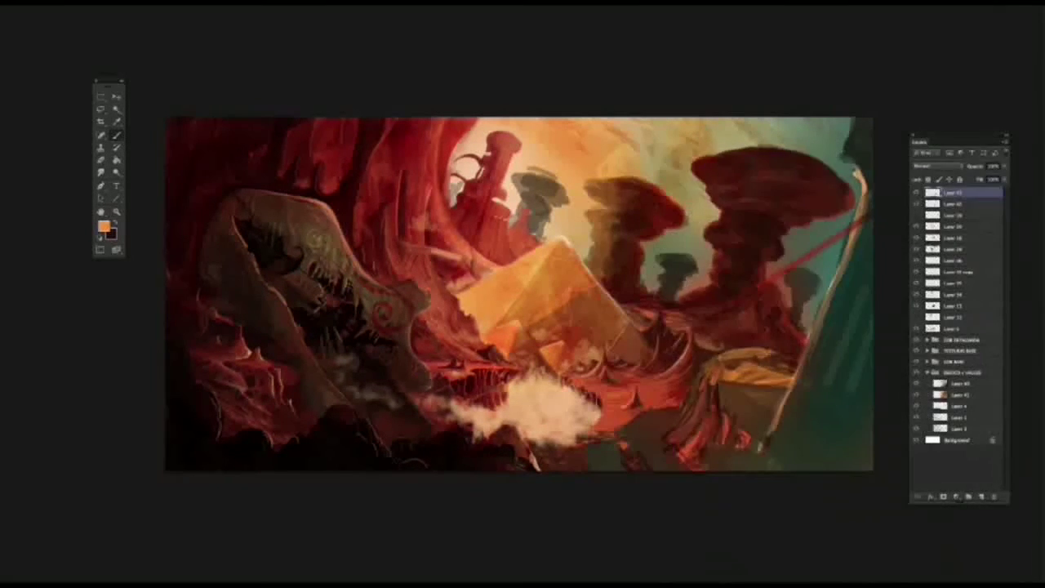
click(930, 166)
click(930, 239)
click(931, 165)
click(930, 92)
drag(717, 369, 775, 379)
key(ctrl+z)
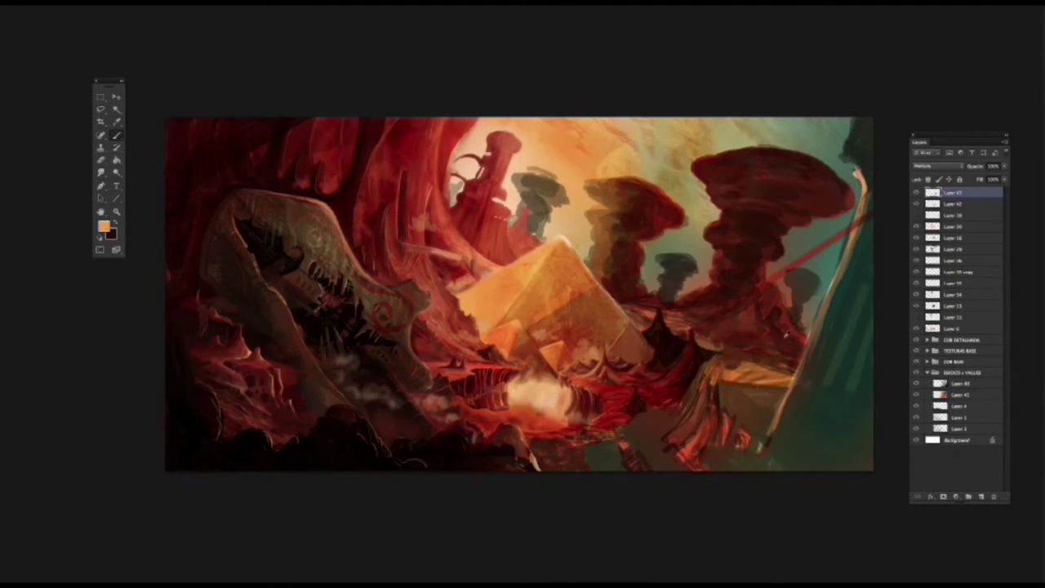
click(931, 166)
click(931, 138)
Lower the active layer's opacity slightly and block in the rock plateau's top with flat sampled peach-orange.
drag(1004, 166, 1000, 176)
alt+click(718, 364)
mouse_move(712, 366)
mouse_down()
mouse_move(754, 353)
mouse_move(795, 375)
mouse_move(795, 353)
mouse_move(784, 362)
mouse_move(800, 375)
mouse_up()
mouse_move(720, 381)
mouse_down()
mouse_move(780, 381)
mouse_move(767, 351)
mouse_move(777, 343)
mouse_move(798, 364)
mouse_move(788, 382)
mouse_up()
alt+click(434, 299)
drag(728, 367, 749, 356)
Cover the detailed ground below the smoke columns with flat sampled reddish brown, up to the pyramid's right edge.
alt+click(632, 311)
mouse_move(622, 300)
mouse_down()
mouse_move(644, 309)
mouse_move(648, 323)
mouse_up()
alt+click(671, 325)
drag(713, 340, 702, 345)
alt+click(627, 297)
mouse_move(638, 297)
mouse_down()
mouse_move(752, 335)
mouse_move(776, 291)
mouse_move(791, 329)
mouse_move(646, 324)
mouse_move(666, 320)
mouse_move(711, 348)
mouse_move(647, 304)
mouse_move(635, 251)
mouse_move(668, 223)
mouse_move(660, 199)
mouse_move(668, 207)
mouse_move(619, 215)
mouse_move(621, 235)
mouse_move(597, 273)
mouse_up()
alt+click(599, 209)
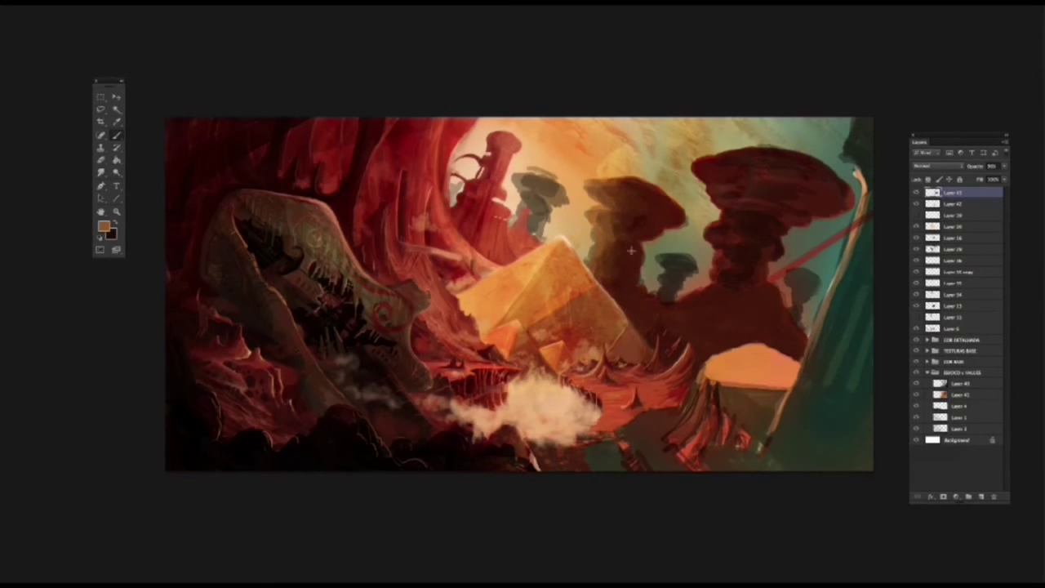
Merge the smoke columns' bases into the dark mound and cover the orange plateau top with dark brown.
drag(710, 253, 728, 287)
mouse_move(614, 294)
mouse_down()
mouse_move(597, 270)
mouse_move(632, 327)
mouse_up()
alt+click(621, 272)
alt+click(609, 299)
alt+click(608, 283)
mouse_move(848, 190)
mouse_down()
mouse_move(763, 282)
mouse_move(771, 291)
mouse_move(763, 297)
mouse_move(802, 334)
mouse_move(798, 351)
mouse_move(773, 332)
mouse_move(787, 377)
mouse_move(724, 378)
mouse_move(804, 338)
mouse_up()
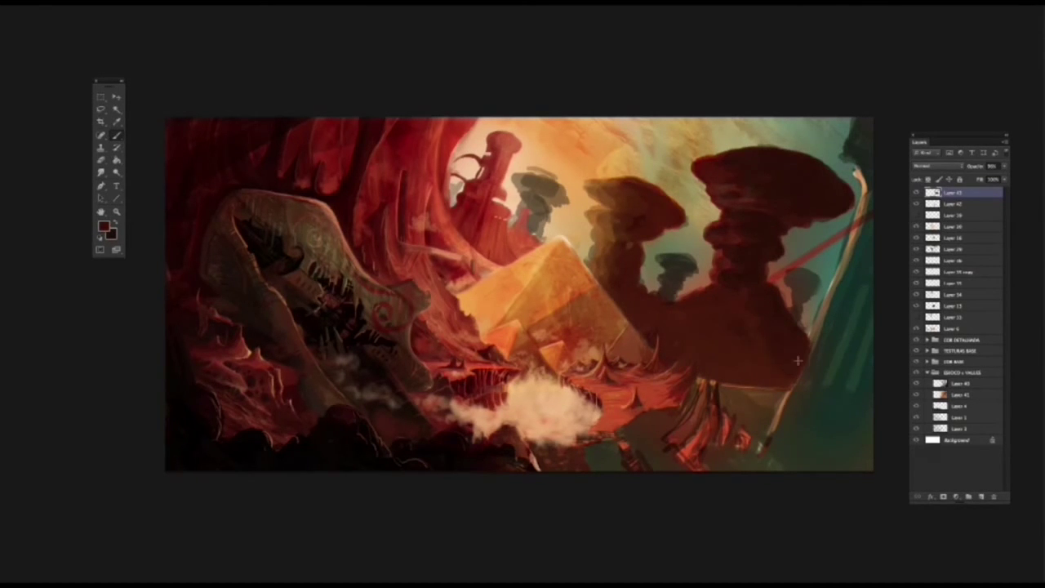
Paint flat sampled red over the sketched rock slope and the teal patches in the foreground below the ridge.
alt+click(691, 414)
alt+click(681, 393)
mouse_move(681, 391)
mouse_down()
mouse_move(707, 375)
mouse_move(712, 414)
mouse_move(685, 408)
mouse_move(585, 454)
mouse_up()
alt+click(581, 447)
mouse_move(581, 448)
mouse_down()
mouse_move(603, 464)
mouse_move(690, 452)
mouse_move(644, 420)
mouse_move(670, 390)
mouse_move(618, 432)
mouse_move(661, 422)
mouse_move(680, 442)
mouse_move(600, 440)
mouse_move(688, 381)
mouse_move(696, 463)
mouse_move(621, 455)
mouse_up()
alt+click(677, 434)
alt+click(693, 457)
Extend the flat red foreground ground down to the canvas edge below the steam, blending sampled reds.
mouse_move(570, 444)
mouse_down()
mouse_move(540, 448)
mouse_move(536, 469)
mouse_move(596, 429)
mouse_move(558, 445)
mouse_up()
alt+click(568, 449)
alt+click(591, 450)
alt+click(632, 458)
alt+click(675, 440)
mouse_move(692, 457)
mouse_down()
mouse_move(539, 460)
mouse_move(542, 427)
mouse_move(559, 439)
mouse_up()
Choose another brush tip and add dark and peach spikes and curved streaks along the red slope's upper edge.
right_click(557, 519)
double_click(605, 373)
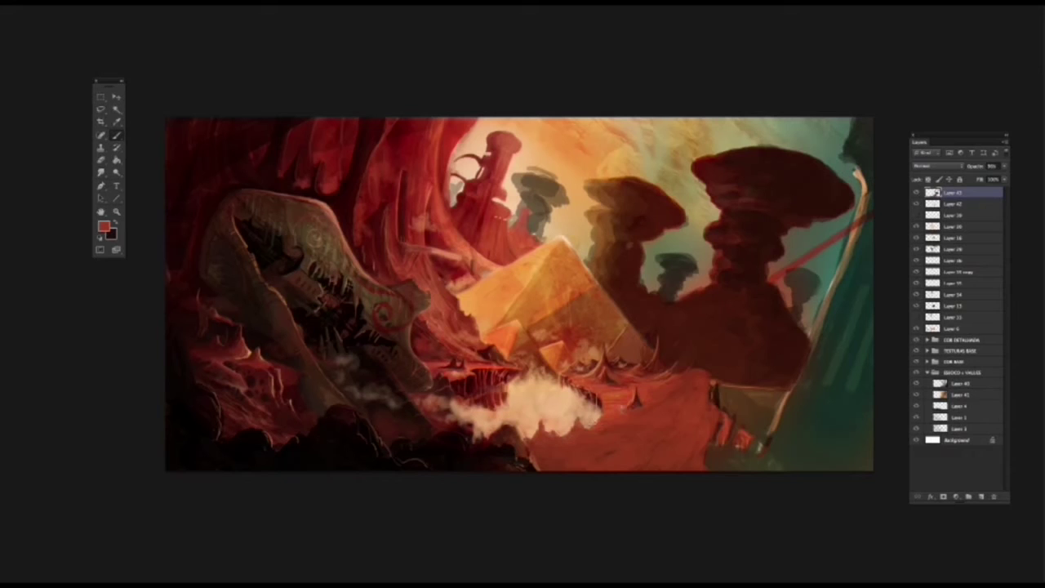
alt+click(690, 369)
drag(681, 383, 664, 352)
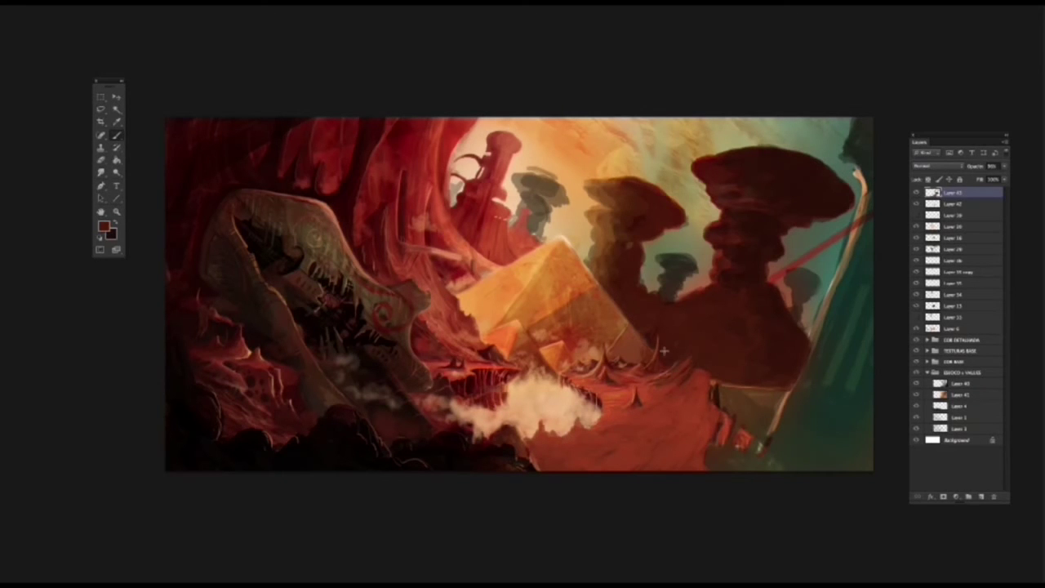
drag(781, 384, 760, 381)
alt+click(706, 382)
right_click(706, 381)
key(Escape)
alt+click(700, 385)
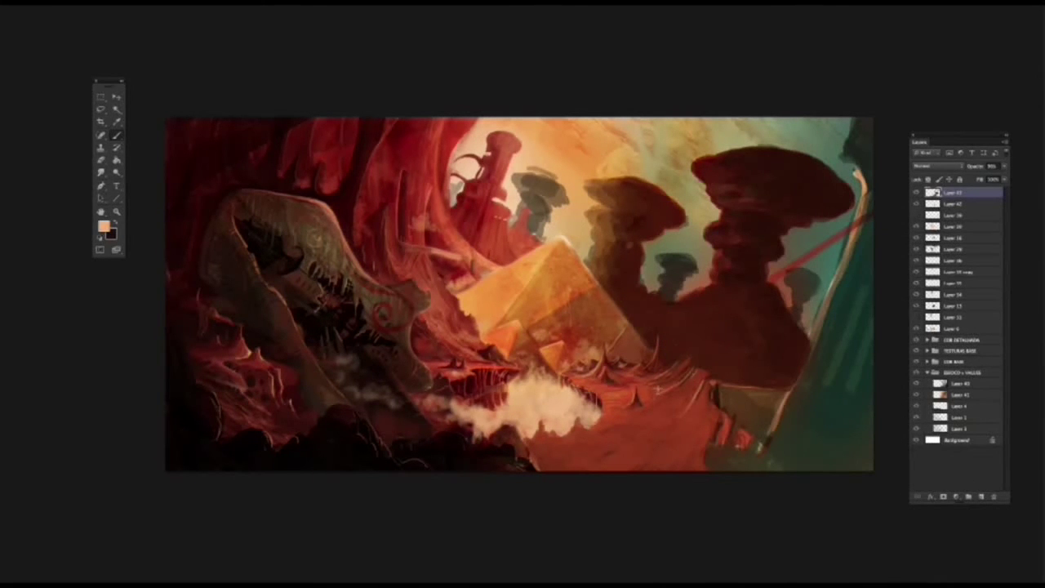
drag(657, 362, 654, 335)
Paint jagged red rock along the steam's lower edge, try a dark rock beside it, and undo the dark rock.
alt+click(613, 385)
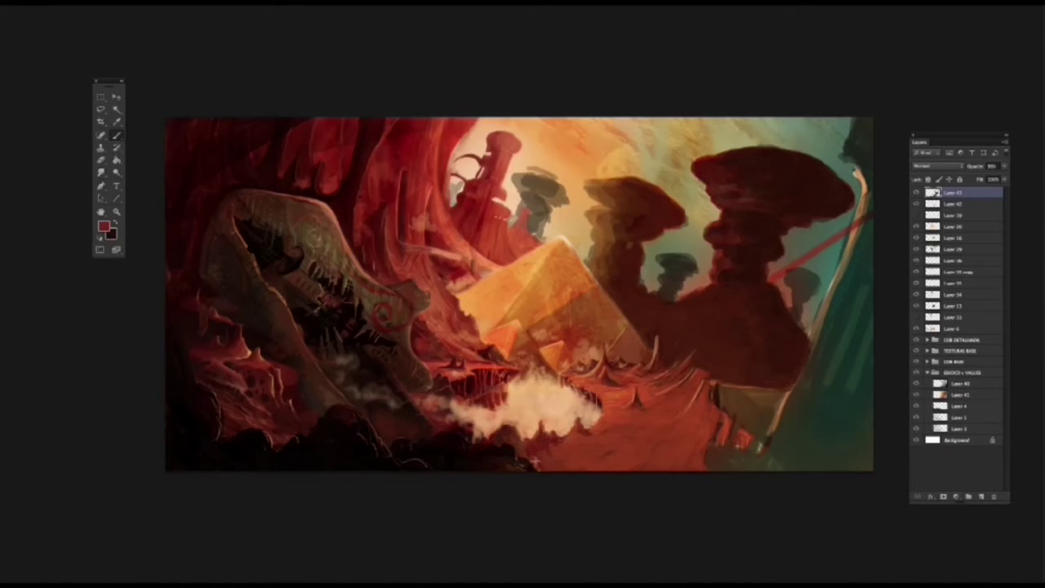
alt+click(525, 442)
alt+click(597, 433)
drag(614, 444, 604, 463)
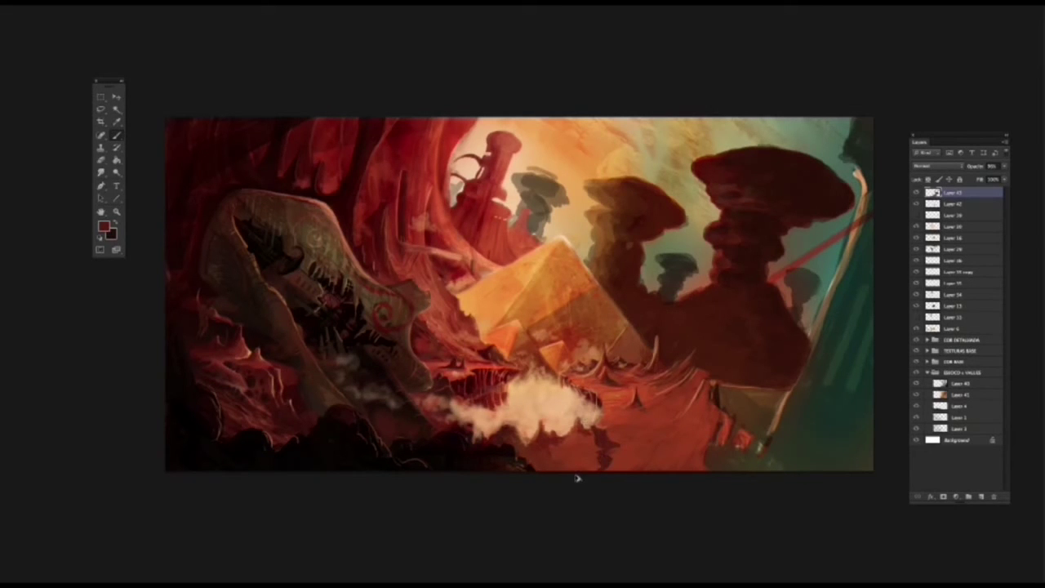
key(ctrl+alt+z)
key(ctrl+alt+z)
key(ctrl+alt+z)
Paint a cluster of pale peach bone-like shapes on the red ground right of the steam and shade them.
alt+click(581, 402)
drag(660, 387, 655, 417)
mouse_move(660, 387)
mouse_down()
mouse_move(663, 416)
mouse_move(651, 432)
mouse_up()
key(ctrl+alt+z)
key(ctrl+alt+z)
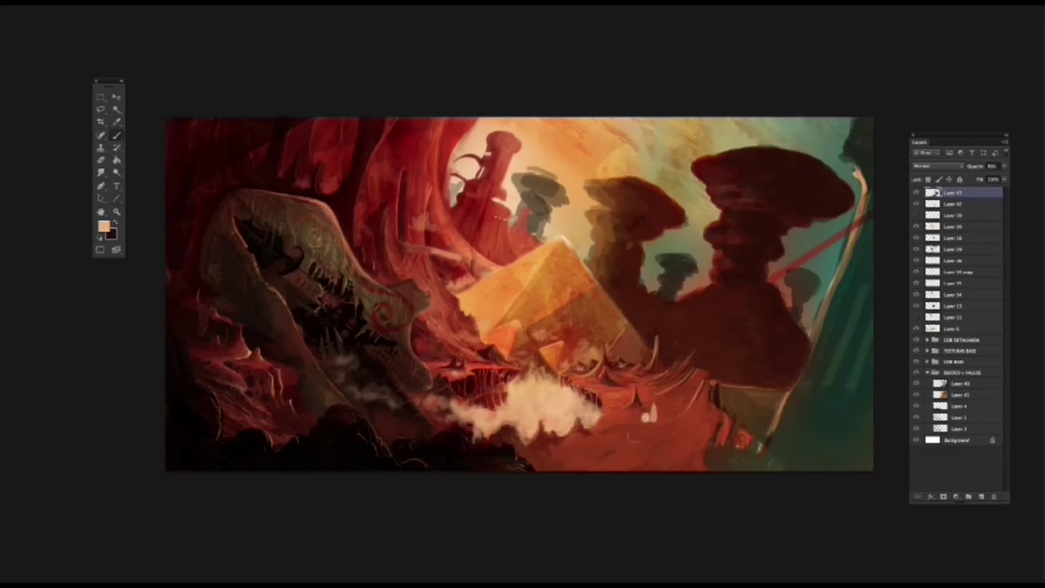
drag(649, 420, 614, 440)
drag(633, 404, 640, 416)
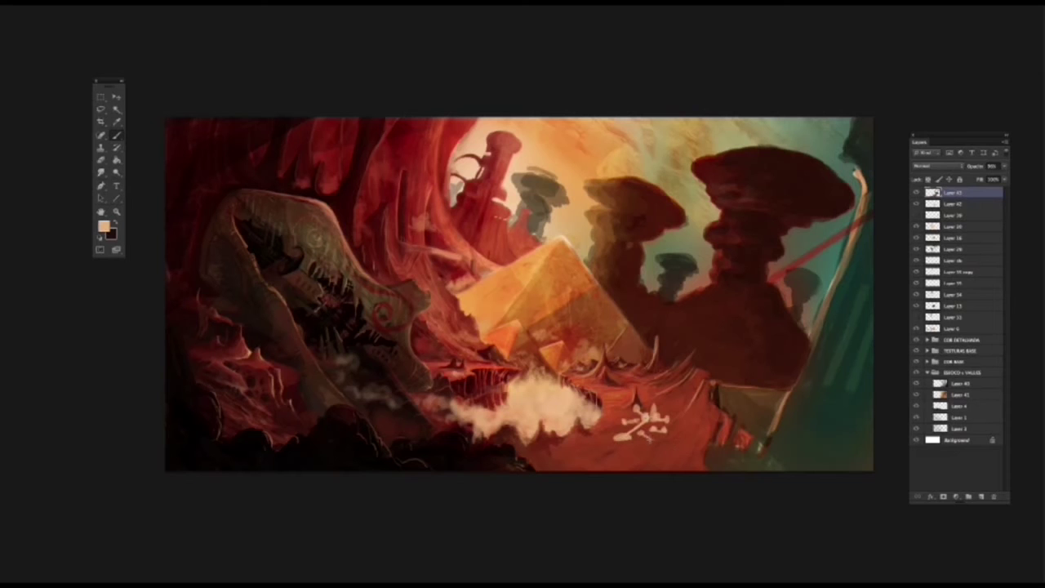
alt+click(654, 326)
alt+click(633, 430)
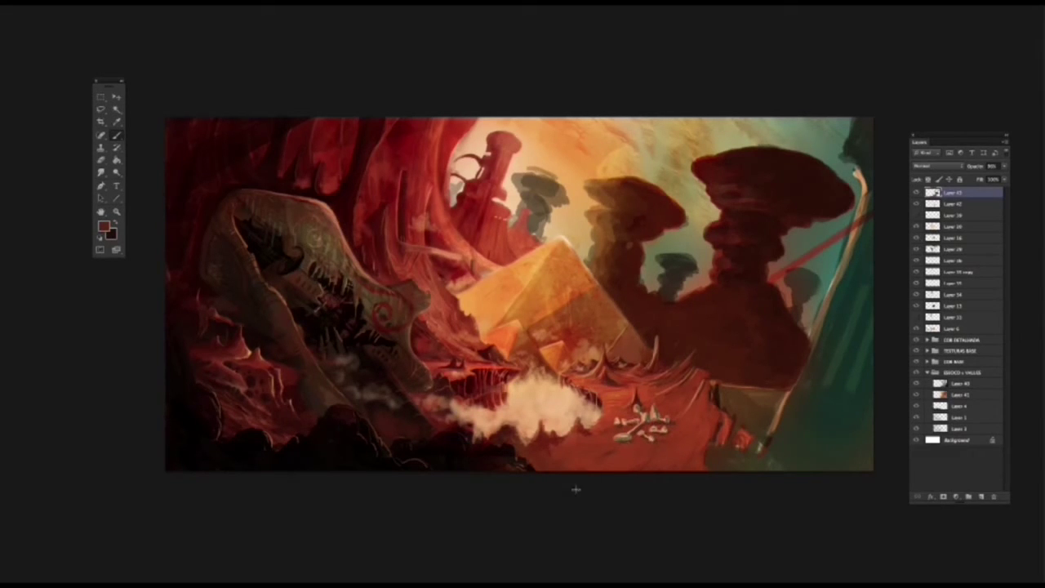
Blend the ground between the steam and the bone-like cluster with sampled reds and streak the slope behind it.
alt+click(618, 410)
alt+click(611, 409)
alt+click(613, 409)
alt+click(594, 425)
alt+click(609, 414)
alt+click(637, 399)
alt+click(662, 393)
drag(667, 398, 685, 382)
alt+click(653, 398)
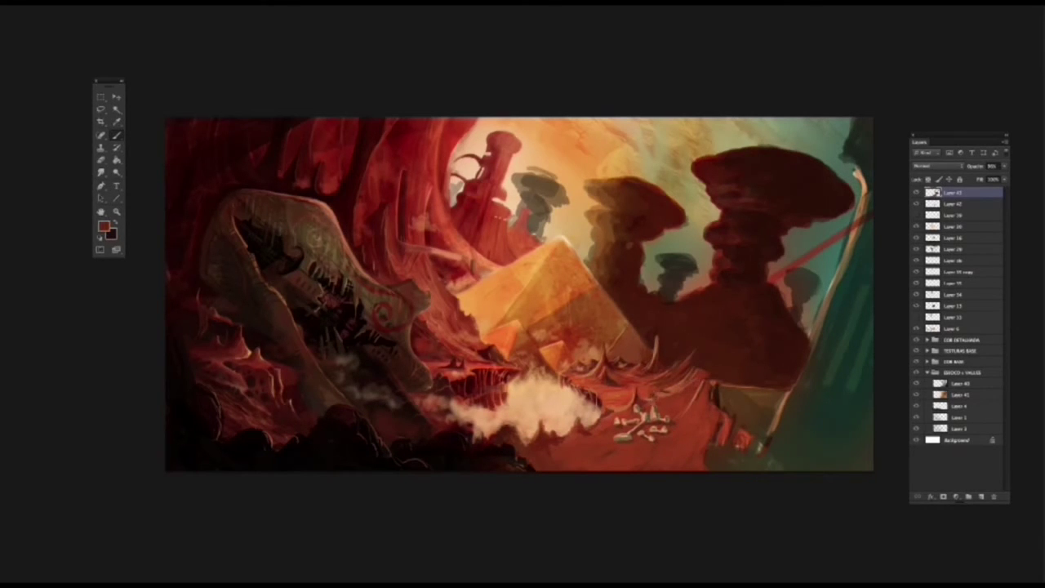
Add curved red folds to the slope and repaint the rock plateau's adjoining front face with sampled brown.
alt+click(701, 377)
alt+click(677, 418)
mouse_move(677, 407)
mouse_down()
mouse_move(680, 432)
mouse_move(690, 393)
mouse_up()
alt+click(674, 404)
alt+click(624, 435)
alt+click(718, 391)
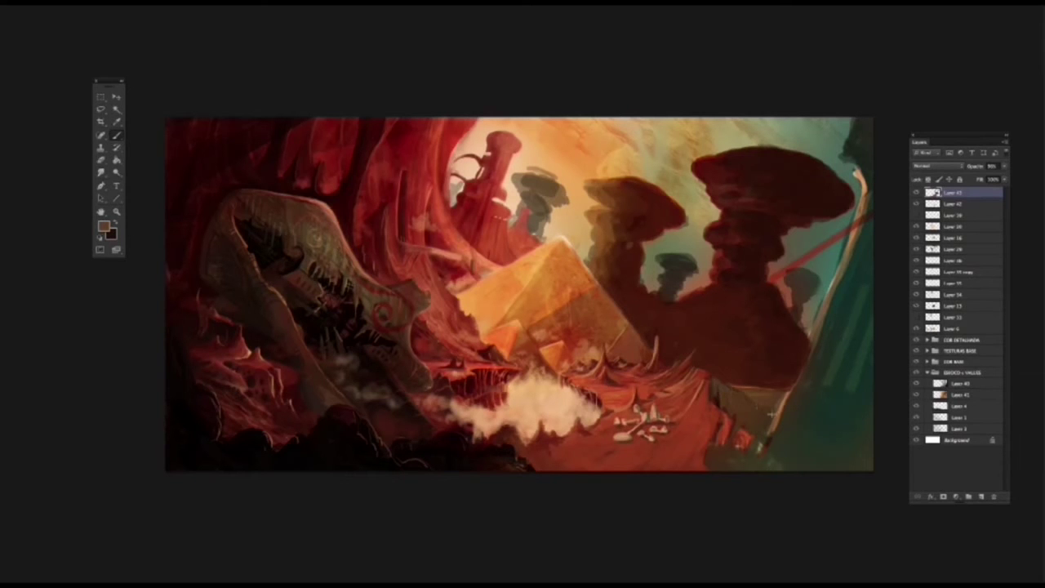
alt+click(711, 396)
Extend the near-black foreground rock silhouette along the canvas's lower edge, with a tall spike below the steam.
alt+click(548, 470)
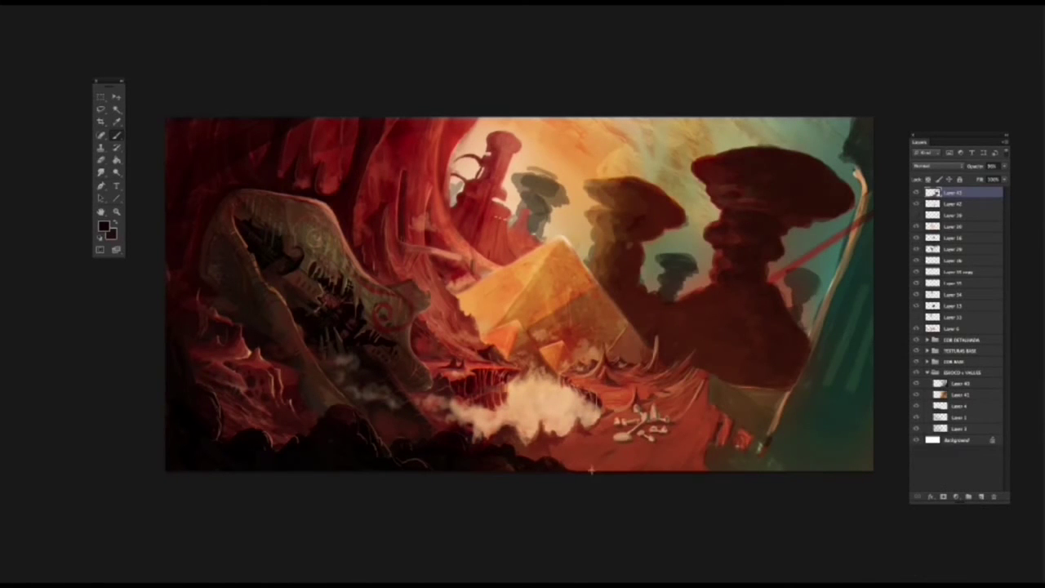
drag(586, 406, 589, 461)
mouse_move(606, 422)
mouse_down()
mouse_move(594, 470)
mouse_move(557, 442)
mouse_move(564, 449)
mouse_move(531, 447)
mouse_move(564, 454)
mouse_up()
alt+click(553, 445)
mouse_move(623, 463)
mouse_down()
mouse_move(677, 472)
mouse_move(640, 466)
mouse_up()
mouse_move(524, 462)
mouse_down()
mouse_move(531, 450)
mouse_move(540, 462)
mouse_move(503, 439)
mouse_move(522, 449)
mouse_move(519, 433)
mouse_up()
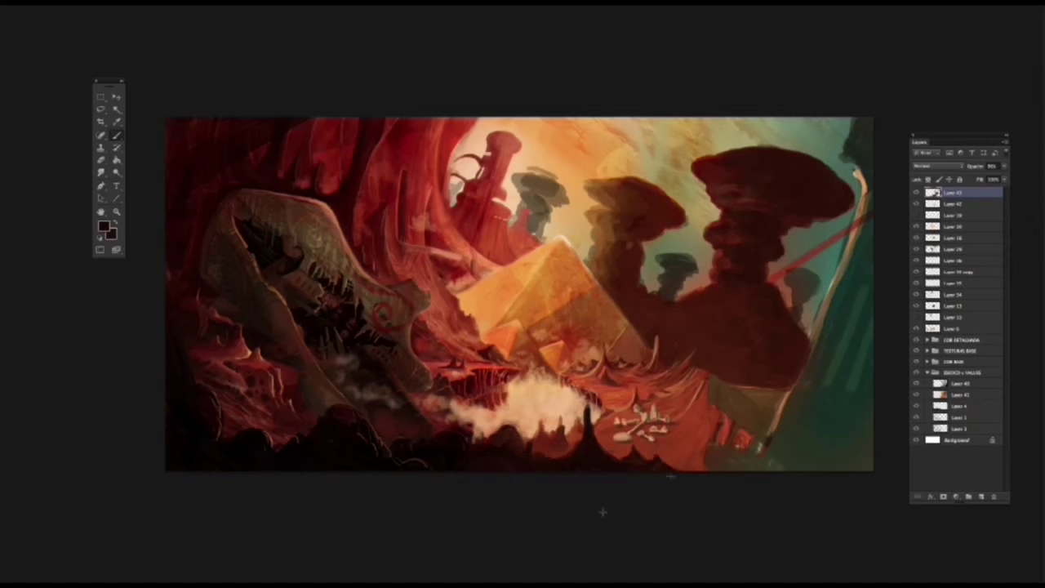
Adjust the brush and detail the ground around the bone-like cluster with spikes and streaks in sampled reds.
right_click(661, 145)
key(Return)
alt+click(671, 405)
alt+click(678, 394)
alt+click(607, 436)
alt+click(608, 437)
alt+click(607, 432)
Paint deep red folds down the slope's outer edge and small red spires in front of the steam.
alt+click(710, 398)
drag(710, 397, 707, 431)
mouse_move(723, 421)
mouse_down()
mouse_move(685, 446)
mouse_move(717, 431)
mouse_move(725, 445)
mouse_move(692, 468)
mouse_move(702, 470)
mouse_move(644, 447)
mouse_up()
alt+click(629, 418)
drag(620, 415, 632, 409)
alt+click(580, 429)
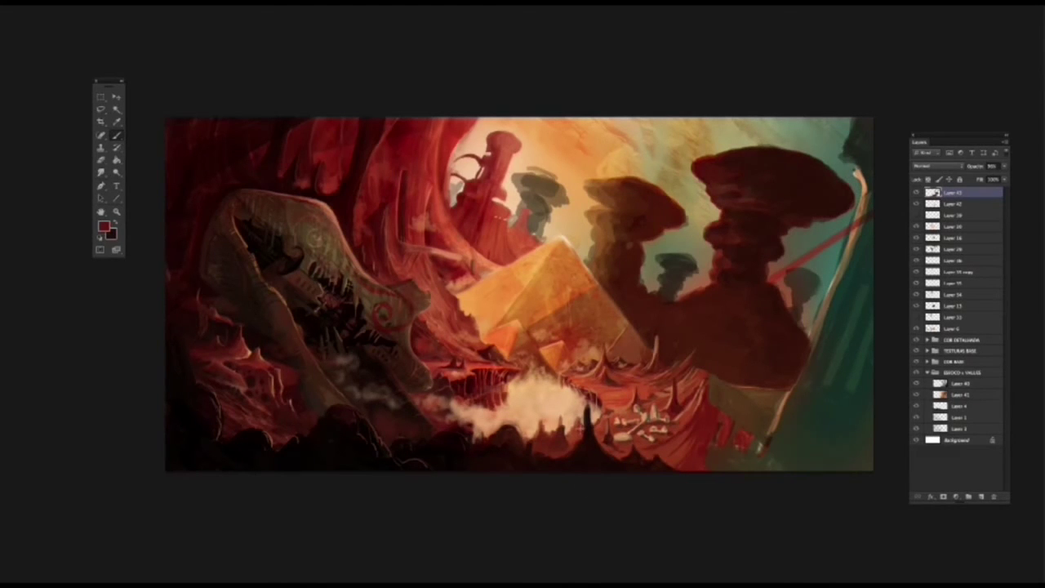
alt+click(573, 444)
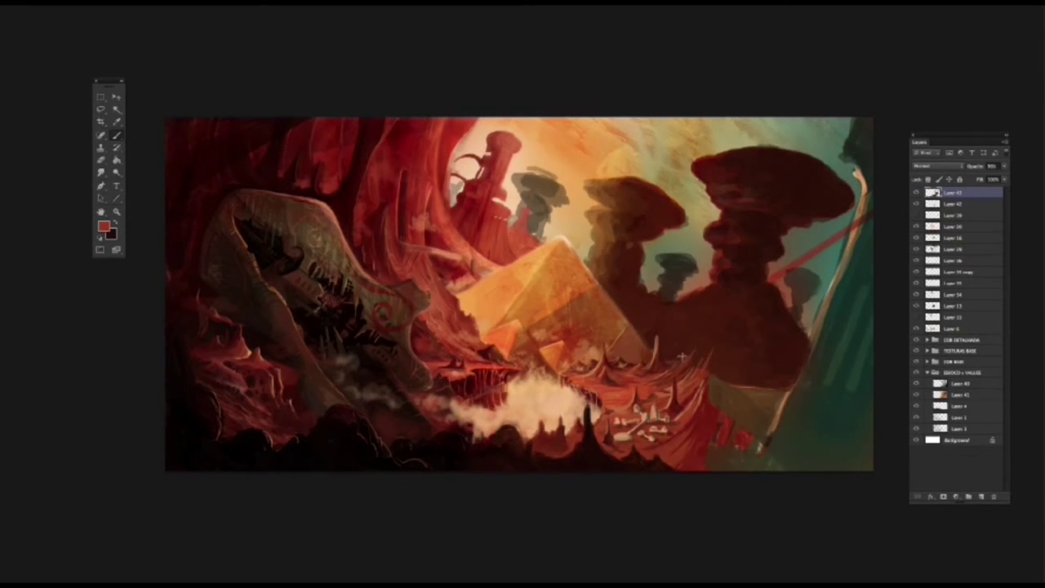
Adjust the brush and reshape the rock block beneath the large smoke column with a straight top edge in sampled brown and grey-green.
right_click(749, 319)
key(Return)
mouse_move(749, 319)
mouse_down()
mouse_move(718, 326)
mouse_move(787, 347)
mouse_up()
key(ctrl+z)
right_click(748, 401)
key(Return)
right_click(717, 378)
drag(694, 174, 679, 175)
key(Return)
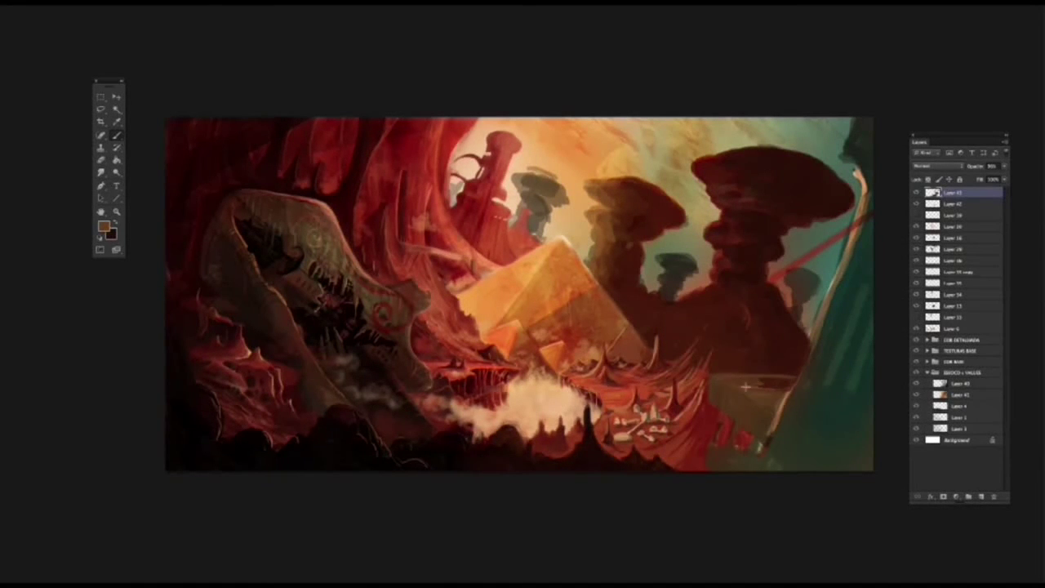
alt+click(762, 406)
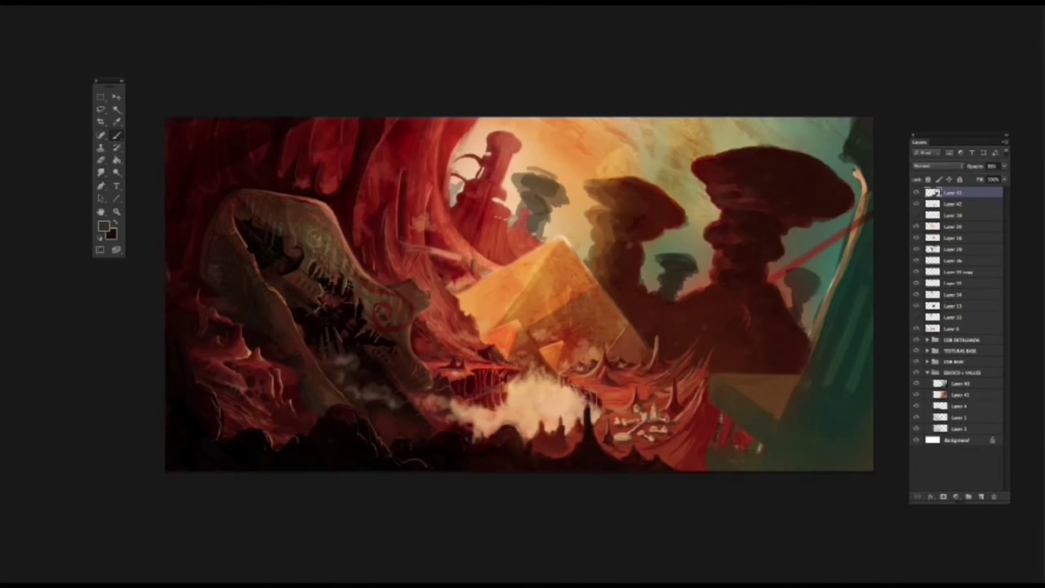
Repaint the block's front face and edge its outer contour and slits with thin sampled orange lines.
alt+click(755, 446)
alt+click(716, 413)
right_click(719, 413)
key(Return)
drag(711, 444, 704, 468)
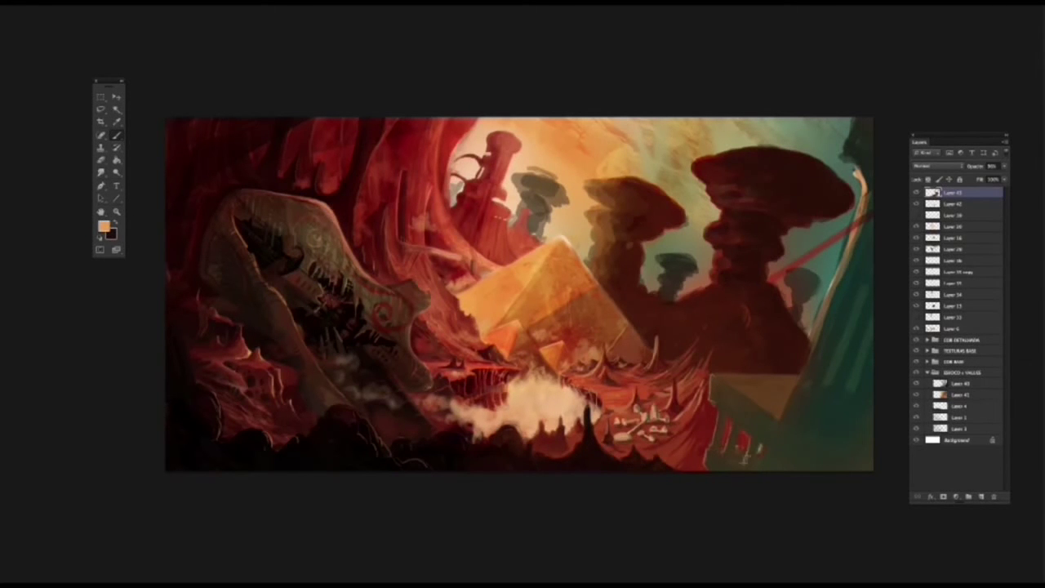
Shade the red ground beside the block in sampled dark red down to the canvas's lower edge.
alt+click(642, 452)
right_click(712, 426)
key(Return)
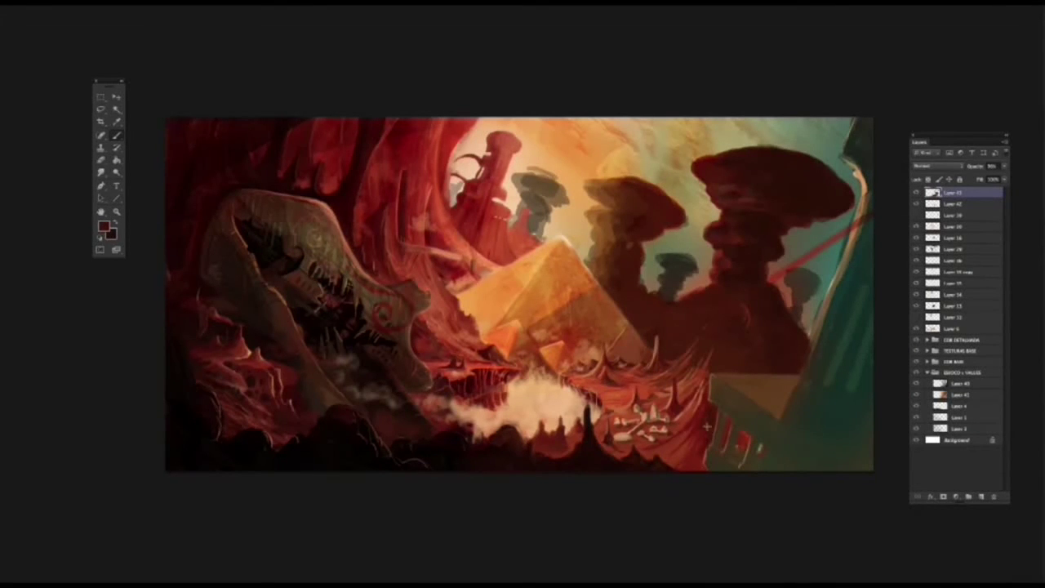
mouse_move(680, 458)
mouse_down()
mouse_move(671, 467)
mouse_move(692, 460)
mouse_move(646, 460)
mouse_up()
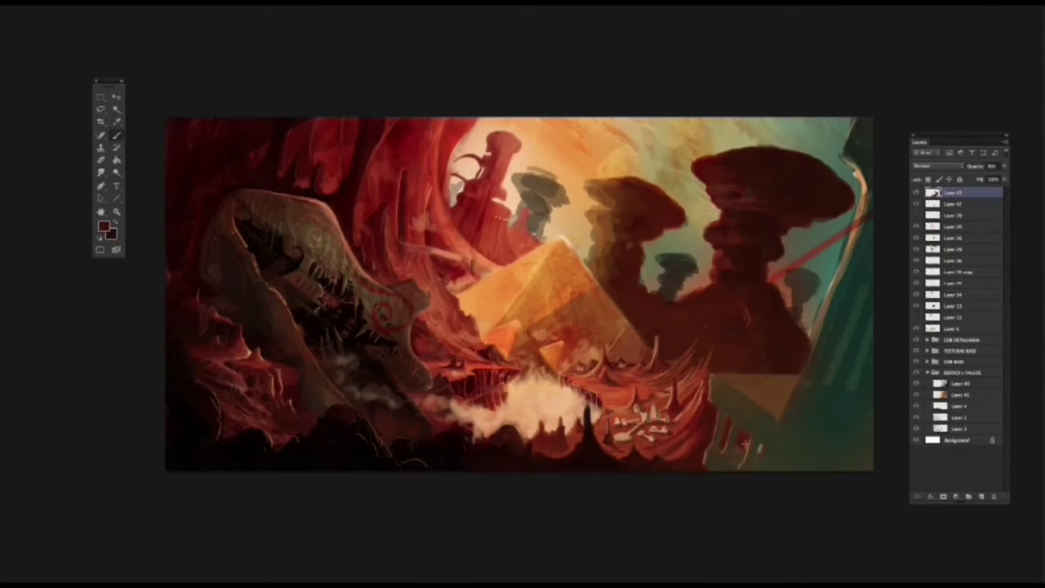
Darken the teal cliff along the canvas's outer edge with broad dark strokes, covering its orange outline and the ground below the block.
right_click(857, 292)
key(Return)
drag(865, 196, 800, 382)
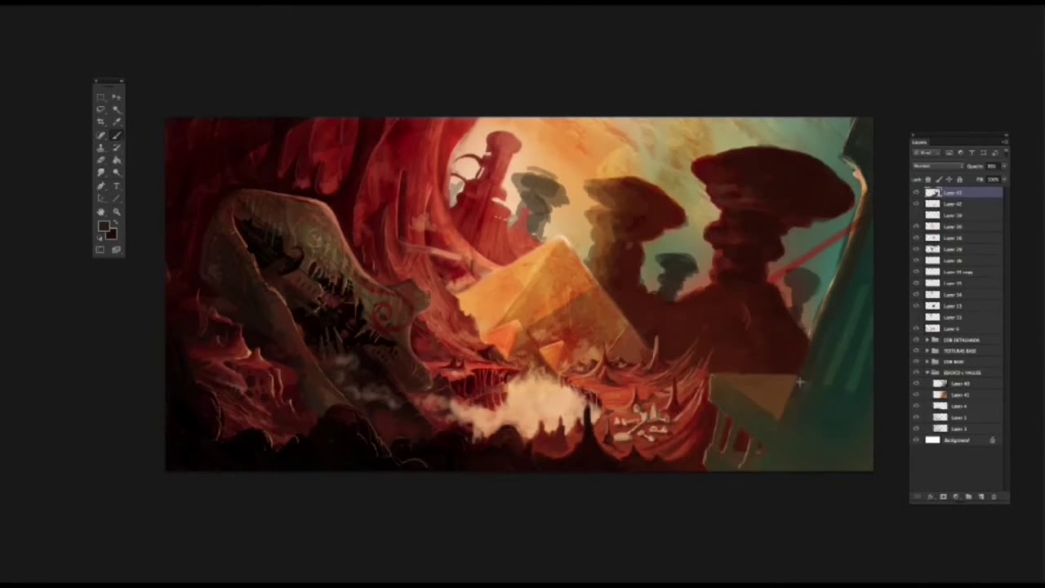
drag(864, 194, 847, 157)
drag(846, 411, 867, 466)
drag(865, 183, 840, 282)
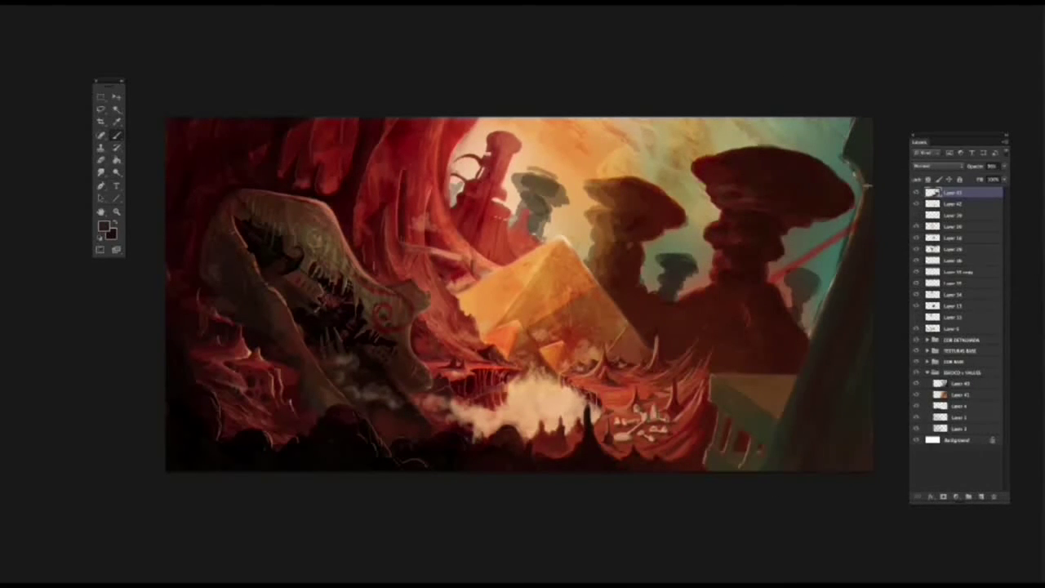
drag(774, 406, 737, 468)
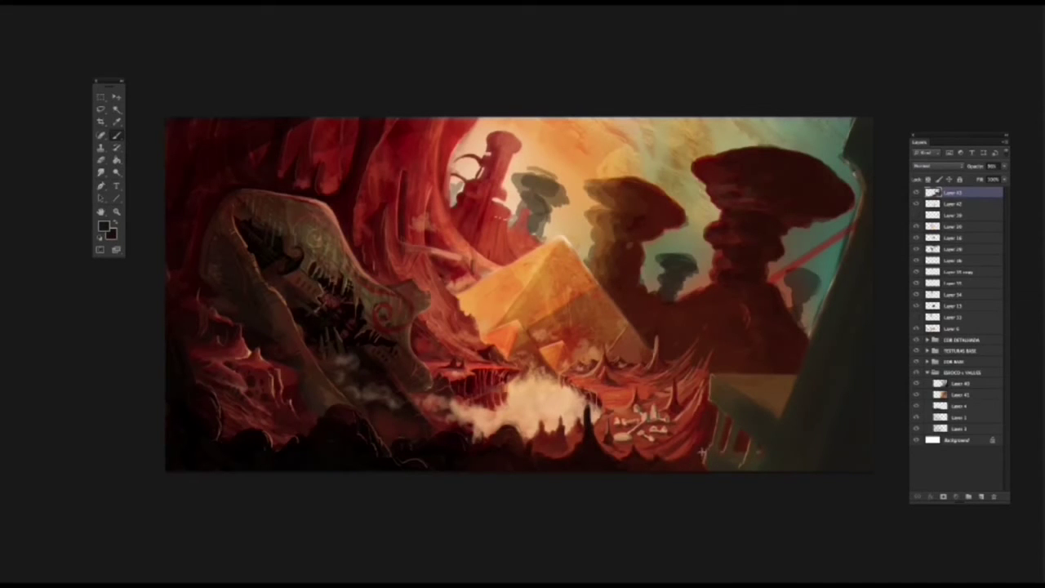
Paint a curved light-orange ridge line with fine folds from the pyramid to the base of the large smoke column, using sampled colours.
alt+click(571, 338)
right_click(634, 304)
key(Escape)
mouse_move(620, 323)
mouse_down()
mouse_move(640, 307)
mouse_move(681, 302)
mouse_move(614, 298)
mouse_move(661, 317)
mouse_move(679, 310)
mouse_move(637, 310)
mouse_move(686, 304)
mouse_move(644, 334)
mouse_move(645, 317)
mouse_move(630, 315)
mouse_move(670, 309)
mouse_move(626, 310)
mouse_up()
alt+click(661, 322)
alt+click(656, 328)
alt+click(678, 307)
alt+click(669, 316)
right_click(721, 349)
key(Escape)
alt+click(644, 307)
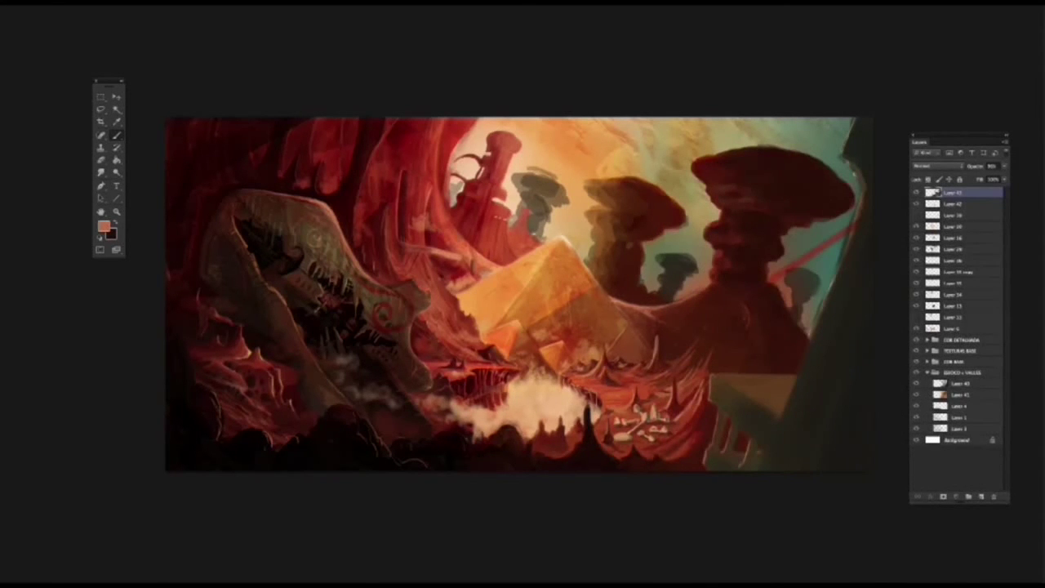
Paint dark crevices and small red pillars on the slope below the ridge in sampled reds and near-black.
alt+click(687, 346)
alt+click(670, 358)
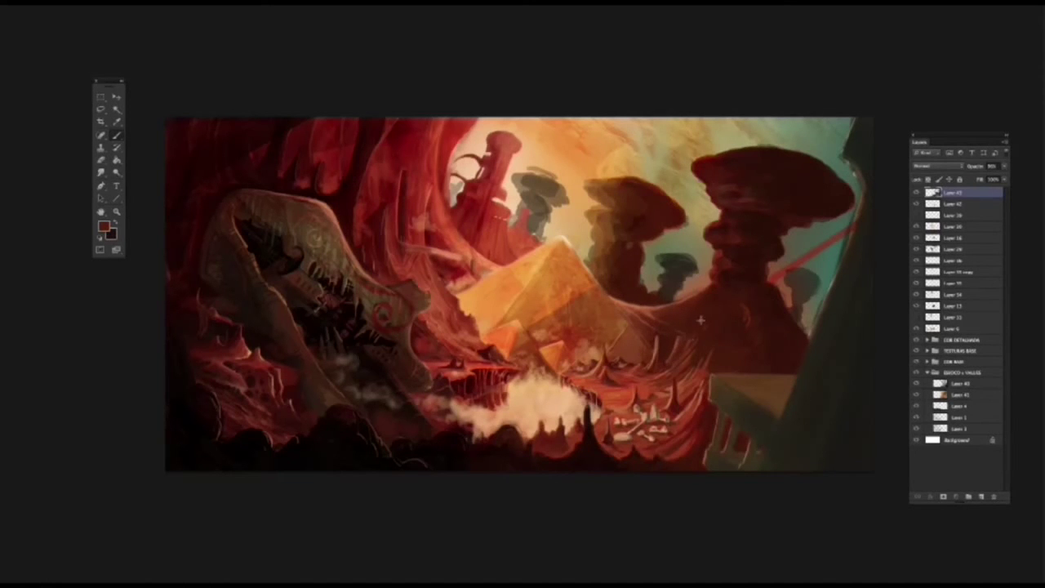
alt+click(671, 346)
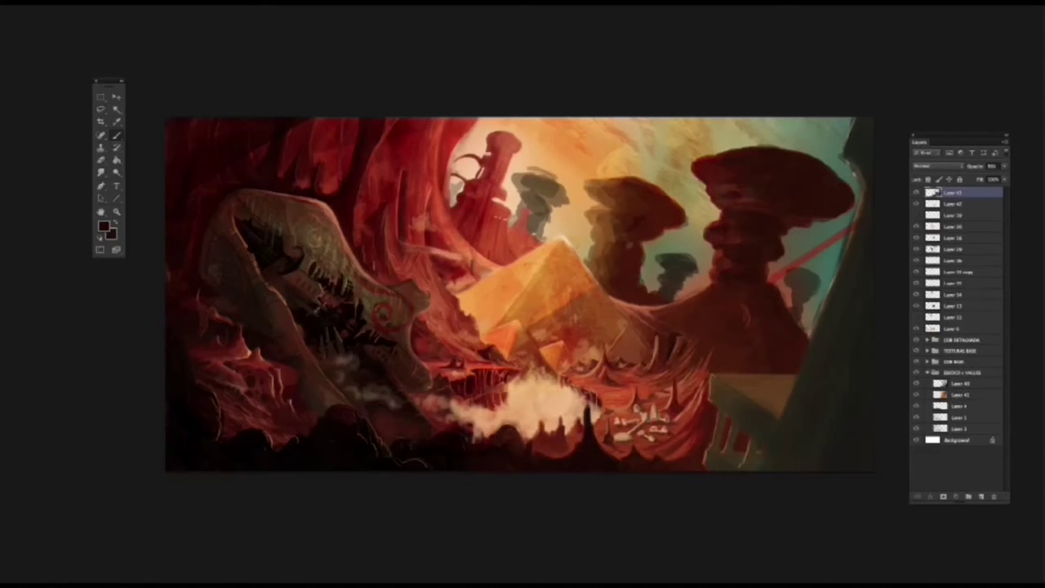
Add fine brown edge lines to the rock block and even out the large smoke column in sampled dark red.
alt+click(695, 358)
alt+click(709, 386)
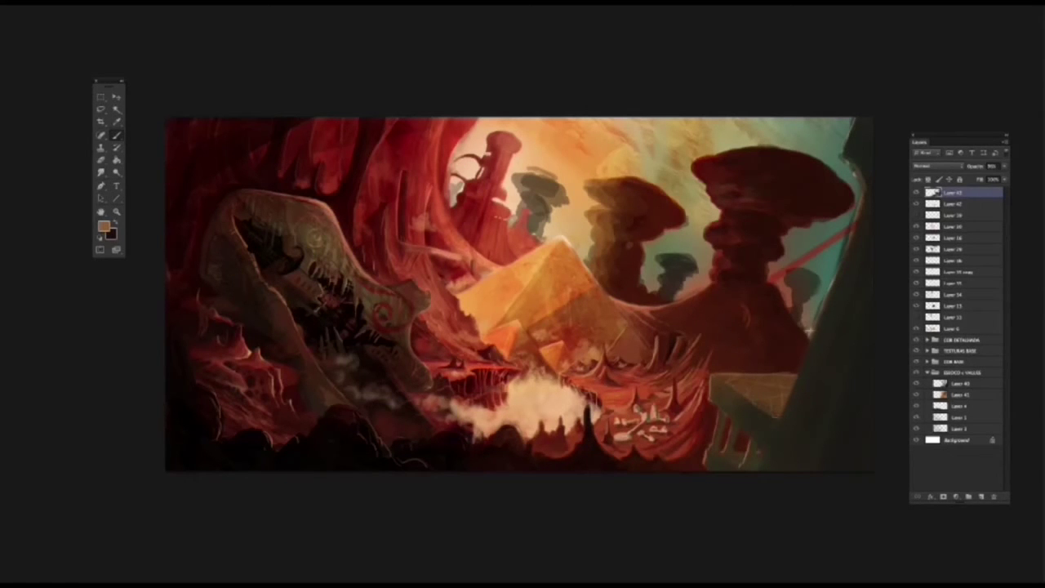
alt+click(711, 226)
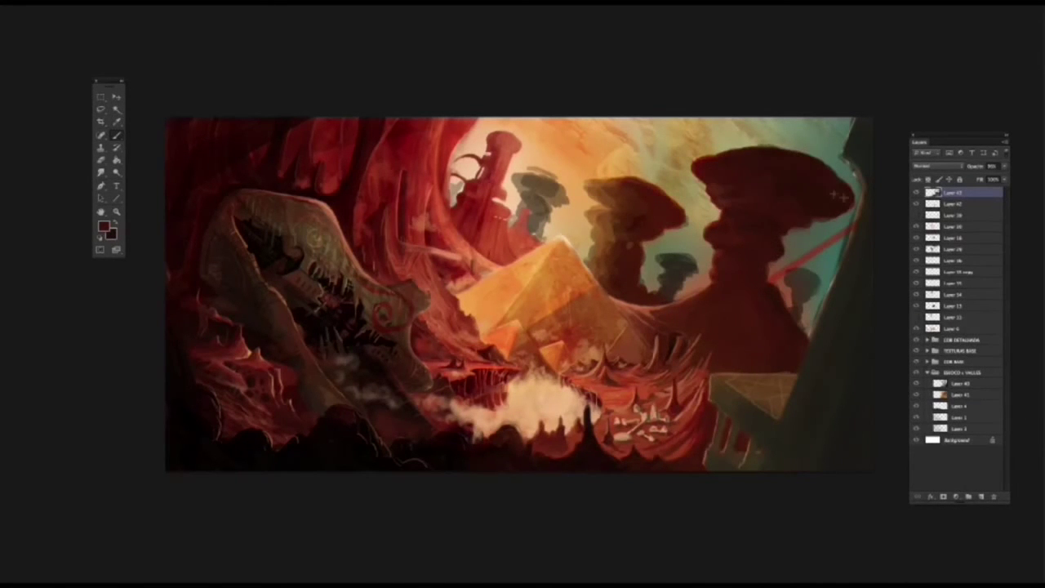
Paint over the red diagonal streak in the sky with sampled teal on Layer 41.
click(962, 394)
click(816, 249)
key(super+z)
click(116, 135)
click(976, 395)
alt+click(828, 231)
mouse_move(826, 249)
mouse_down()
mouse_move(796, 257)
mouse_move(771, 282)
mouse_up()
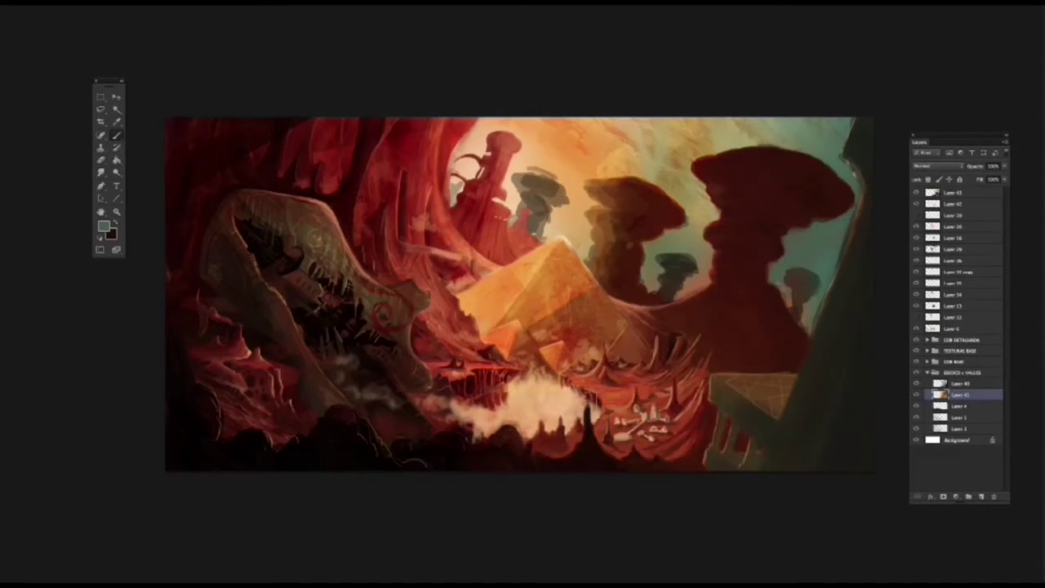
Hide Layer 41 and try a sampled yellow-green sky patch on a new layer beneath it.
alt+click(816, 286)
click(917, 400)
click(916, 400)
click(917, 400)
click(916, 400)
click(917, 400)
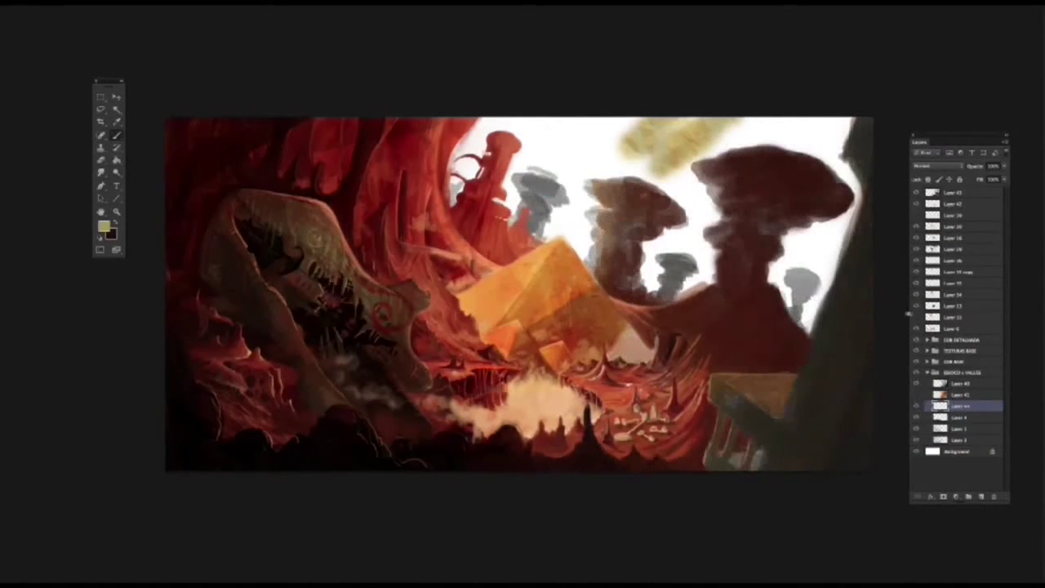
Clear the texture from a lassoed area of the sky and delete the trial yellow-green layer.
click(951, 373)
click(100, 108)
mouse_move(481, 139)
mouse_down()
mouse_move(653, 179)
mouse_move(849, 138)
mouse_move(692, 295)
mouse_up()
click(952, 450)
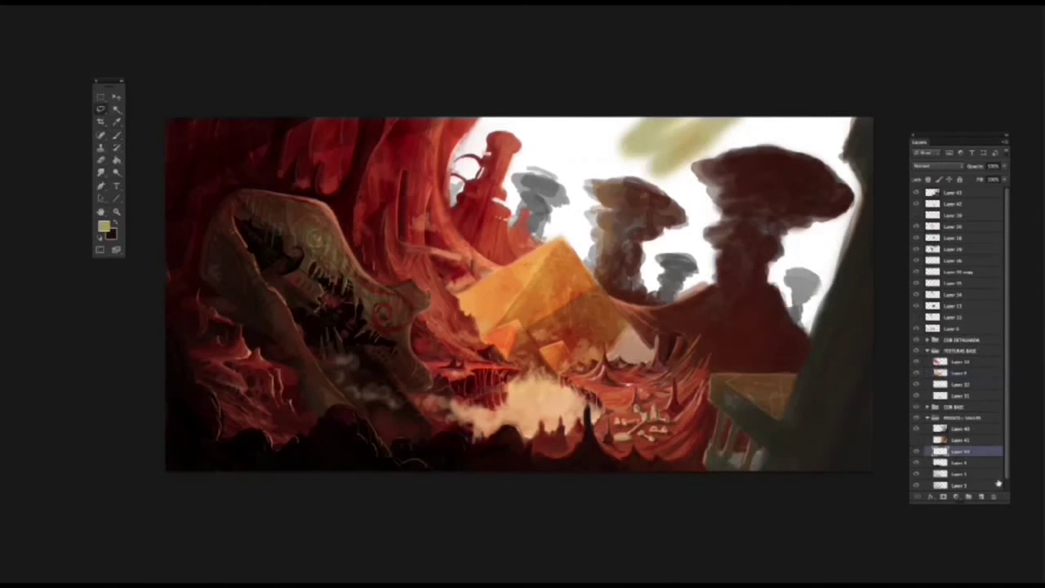
key(Delete)
Try a new sky on Layer 4 by brushing bright red broadly around the smoke columns.
click(103, 226)
click(944, 272)
click(117, 136)
right_click(503, 149)
mouse_move(587, 135)
mouse_down()
mouse_move(678, 282)
mouse_move(800, 302)
mouse_up()
drag(621, 163, 490, 220)
drag(710, 130, 845, 155)
alt+click(445, 163)
drag(686, 196, 804, 286)
mouse_move(604, 134)
mouse_down()
mouse_move(498, 229)
mouse_move(841, 138)
mouse_up()
Choose a pale yellow and brush it into the trial sky near the tower and the large column.
click(104, 226)
click(746, 292)
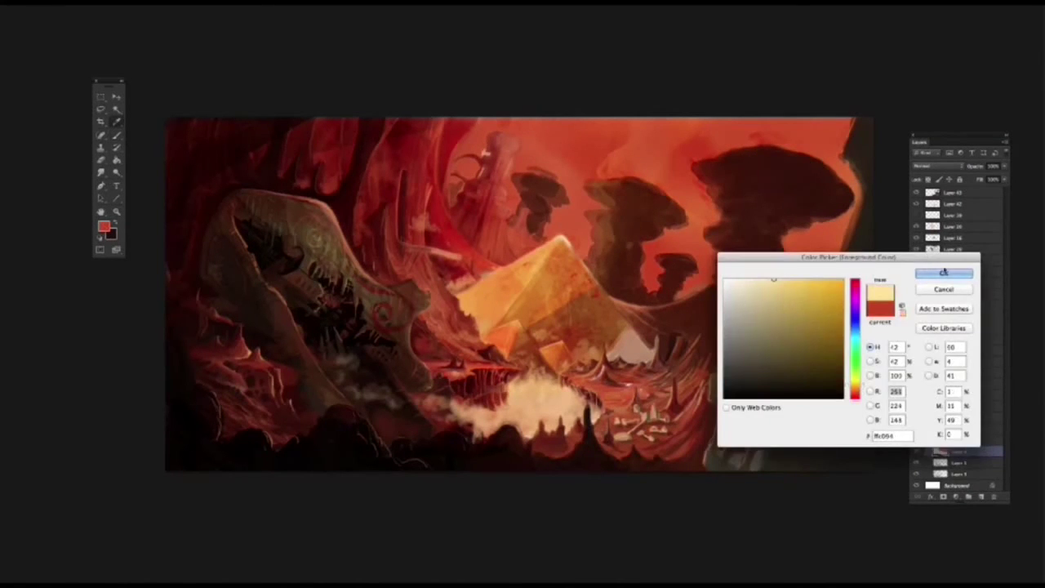
click(995, 270)
mouse_move(506, 155)
mouse_down()
mouse_move(643, 230)
mouse_move(653, 155)
mouse_up()
drag(702, 220, 799, 285)
Choose a bright mint green and brush it into the trial sky around the smoke columns.
click(104, 226)
click(858, 355)
click(763, 281)
click(963, 271)
drag(828, 241, 787, 302)
drag(702, 261, 665, 247)
drag(636, 195, 816, 164)
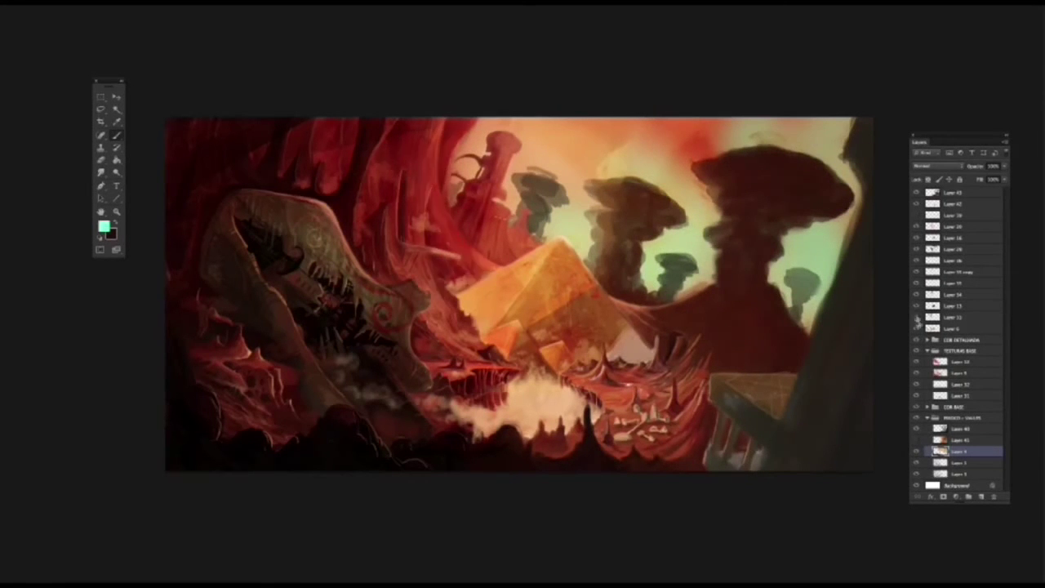
Compare the trial sky with Layer 41, discard the trial painting and show Layer 41 again.
click(916, 450)
click(916, 439)
click(916, 439)
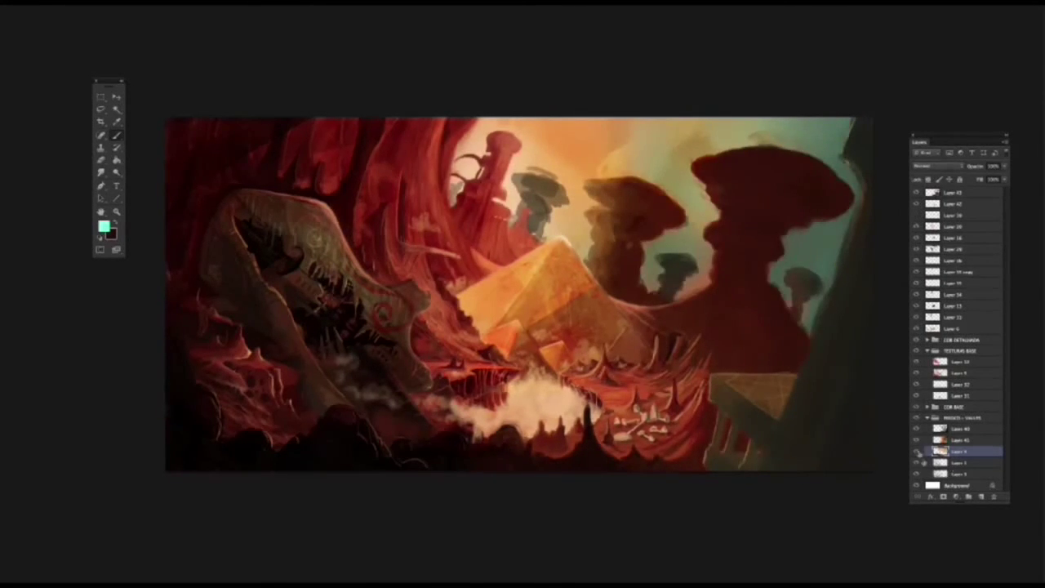
click(915, 450)
click(916, 439)
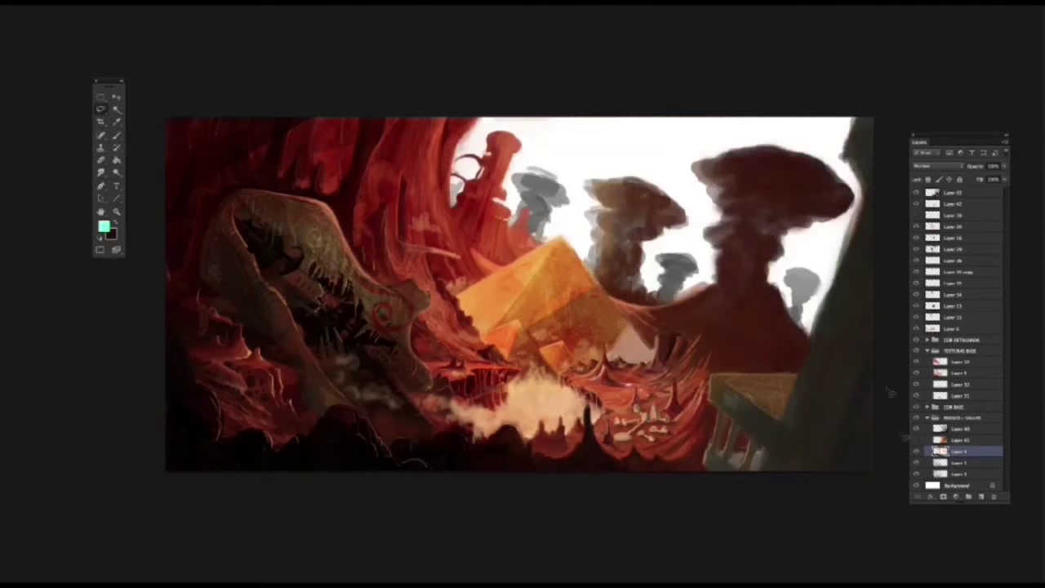
click(915, 451)
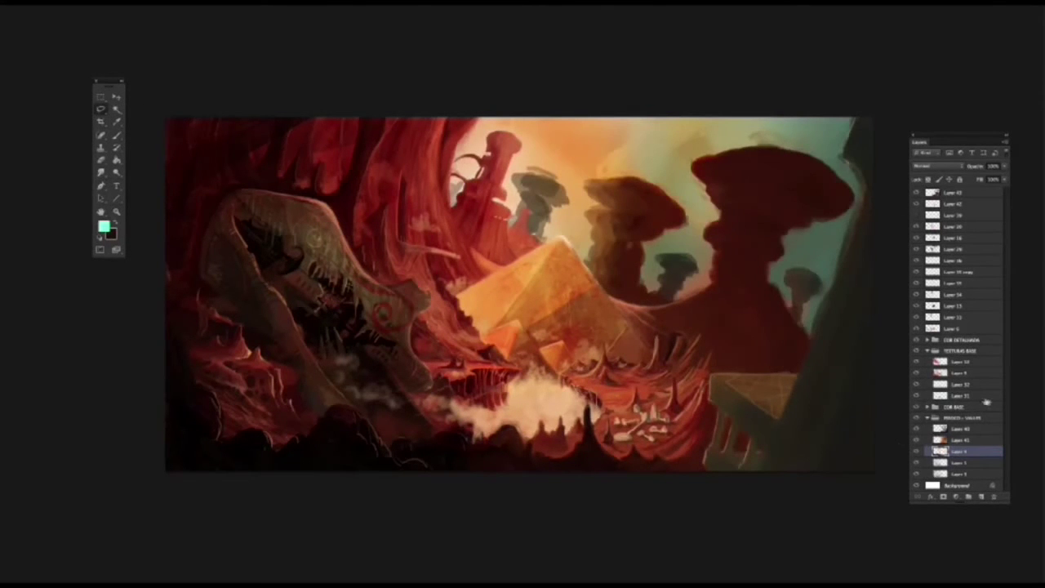
Browse the reference photo folders and open the Red-Rock JPEG image.
click(77, 2)
click(98, 7)
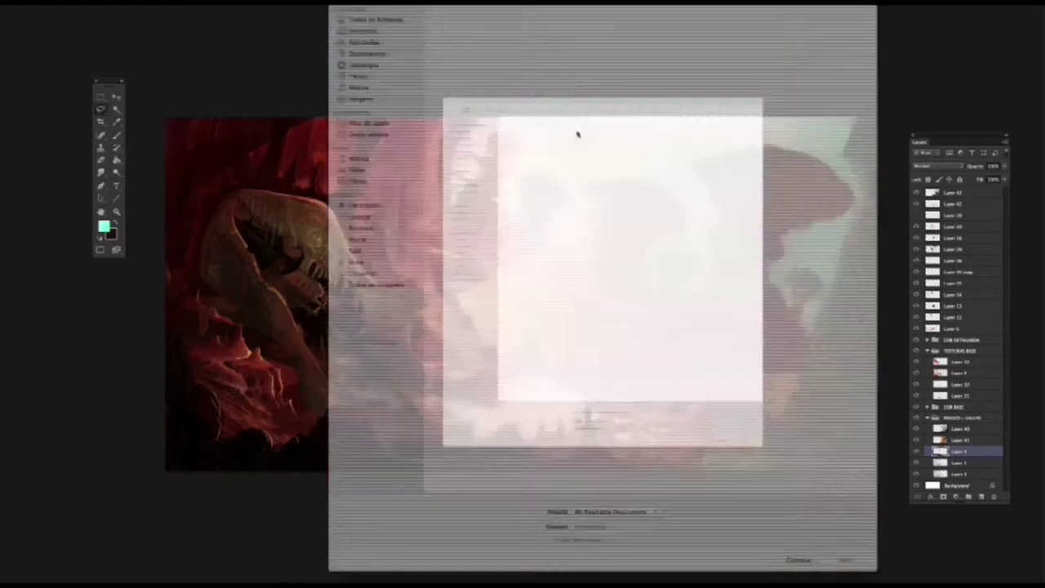
double_click(648, 81)
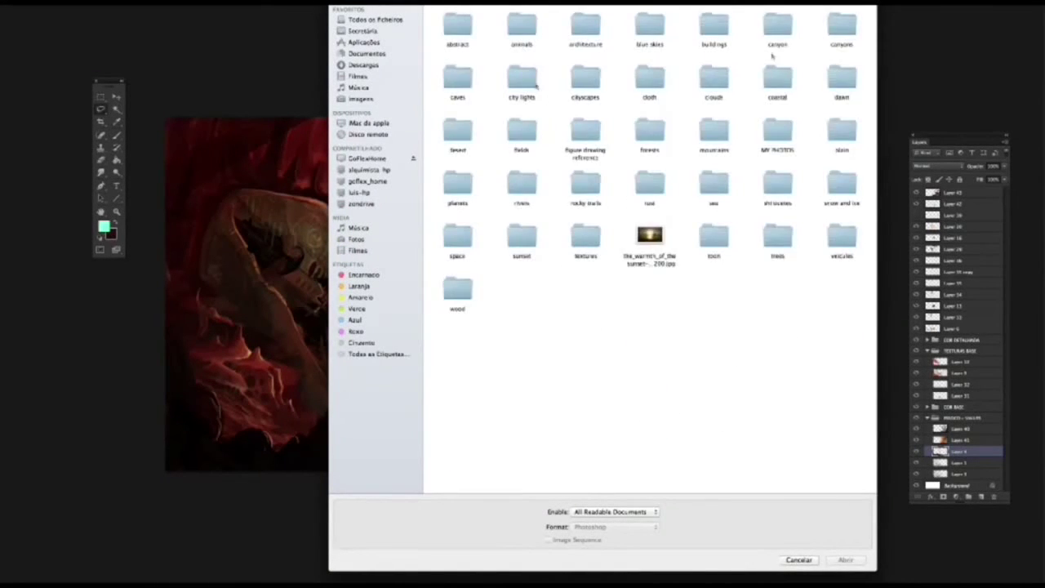
double_click(515, 31)
click(585, 25)
click(457, 235)
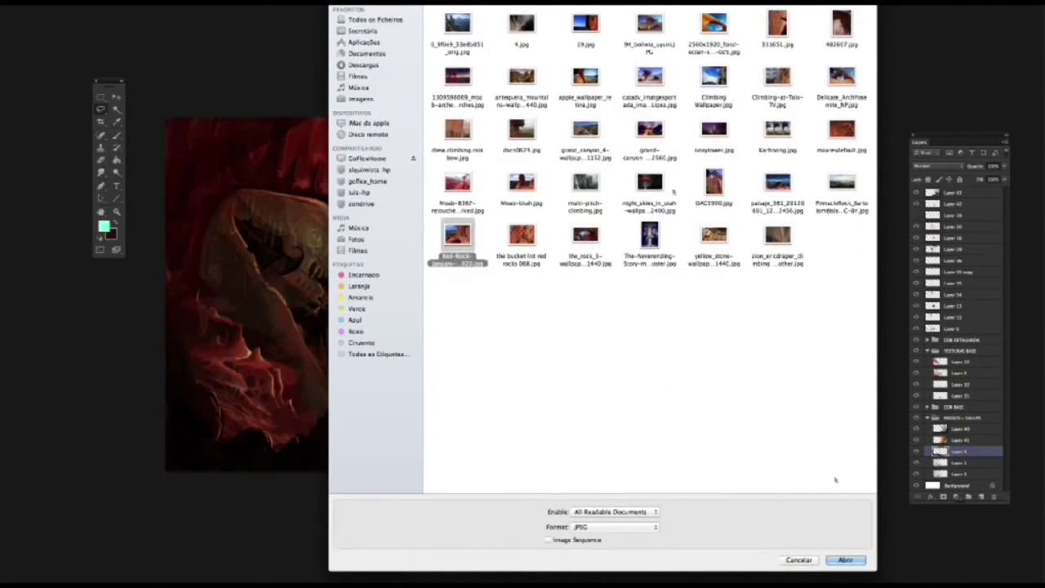
click(845, 559)
Paste the red-rock photo over the painting, try blend modes on it and transform it across the canvas.
click(106, 2)
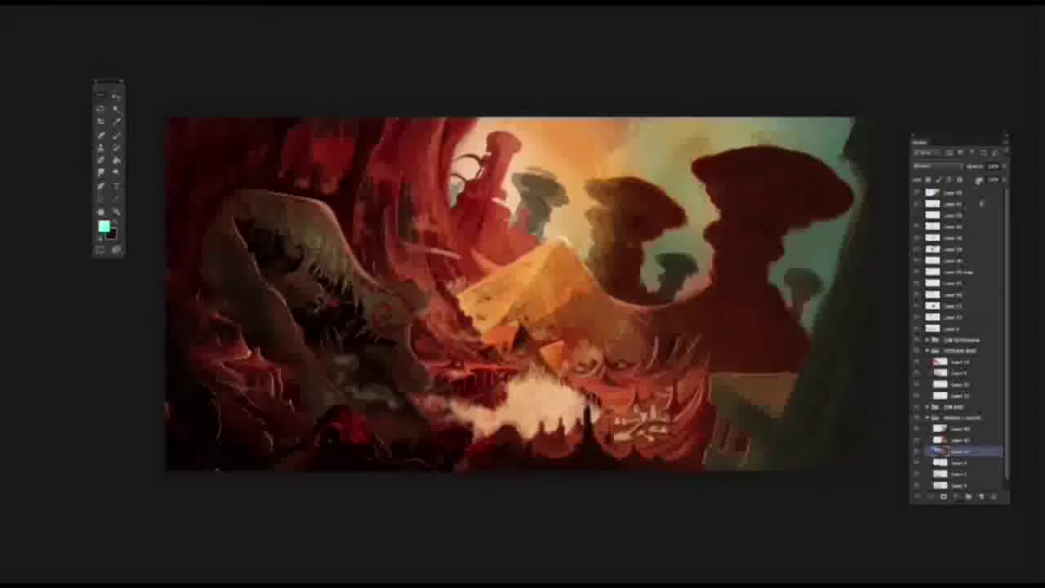
key(ctrl+v)
click(960, 167)
click(935, 192)
click(939, 166)
click(935, 242)
click(94, 2)
mouse_move(123, 168)
click(243, 286)
Try Multiply on the photo layer, return it to Soft Light and lower its opacity.
click(964, 163)
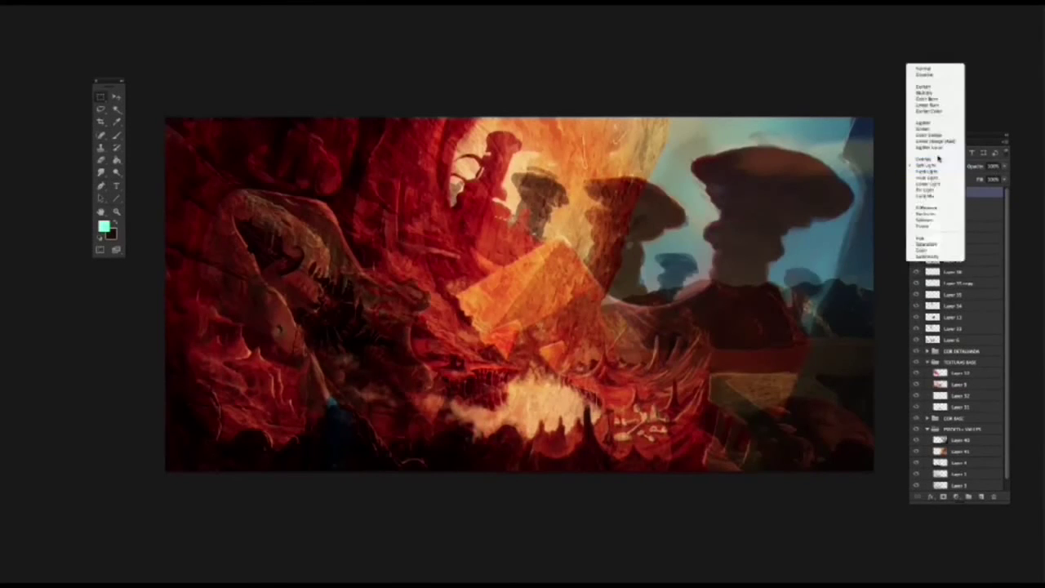
click(939, 93)
click(964, 166)
click(938, 222)
drag(978, 182, 987, 184)
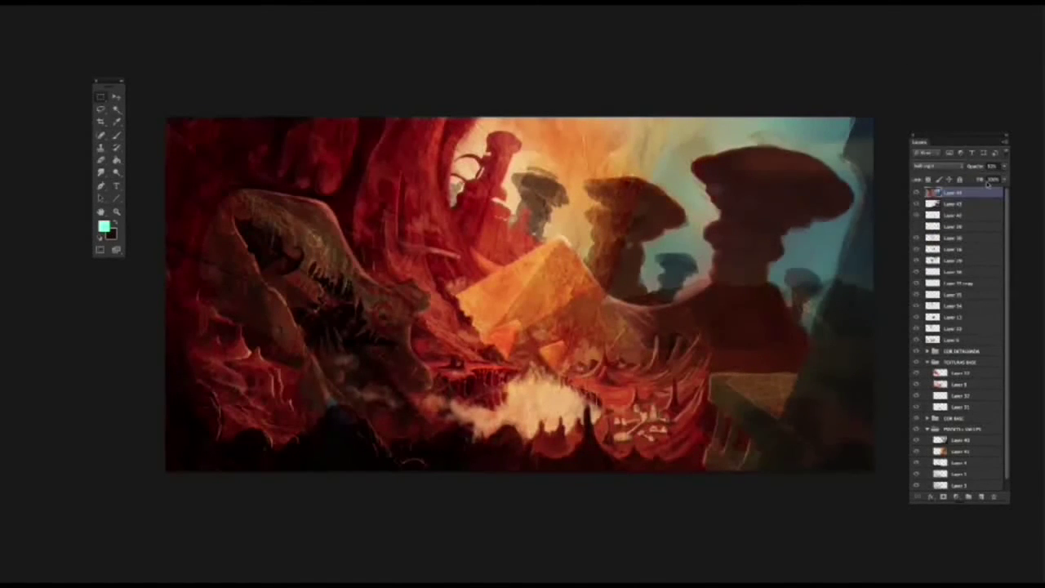
Free-transform the rock photo, scaling it down and moving it towards the large smoke column.
click(94, 2)
click(123, 160)
drag(165, 117, 626, 467)
drag(735, 522, 704, 207)
drag(595, 152, 745, 266)
drag(890, 286, 805, 199)
Rotate and resize the rock photo to cover the large smoke column, the rock block and the dark cliff.
right_click(799, 256)
click(829, 357)
drag(849, 314, 835, 342)
drag(709, 249, 755, 238)
drag(865, 343, 888, 307)
drag(753, 260, 933, 105)
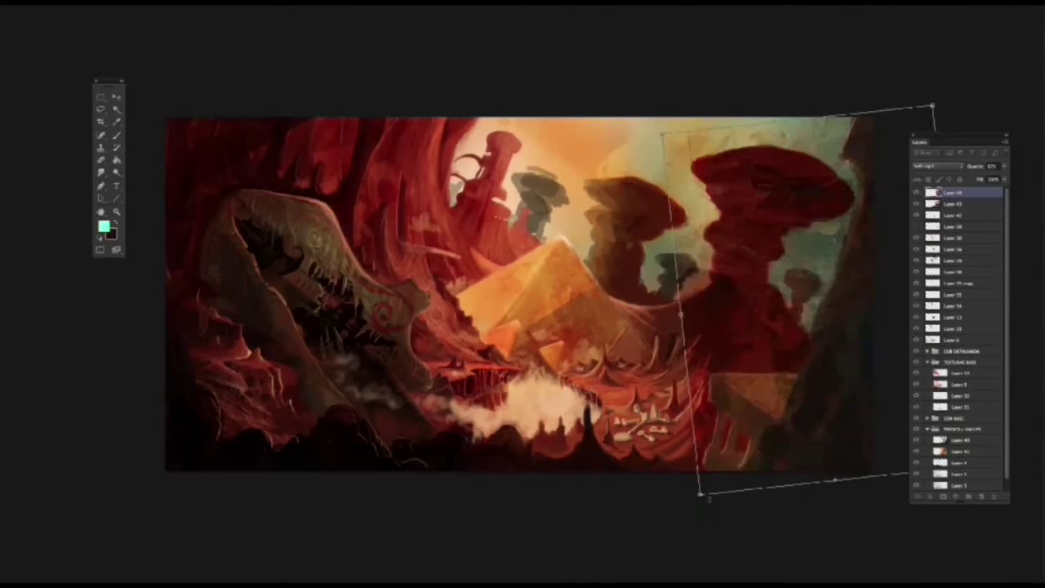
key(Return)
Lower the photo layer's fill and erase the unwanted rock texture from the sky and surrounding areas.
drag(1004, 179, 978, 187)
key(e)
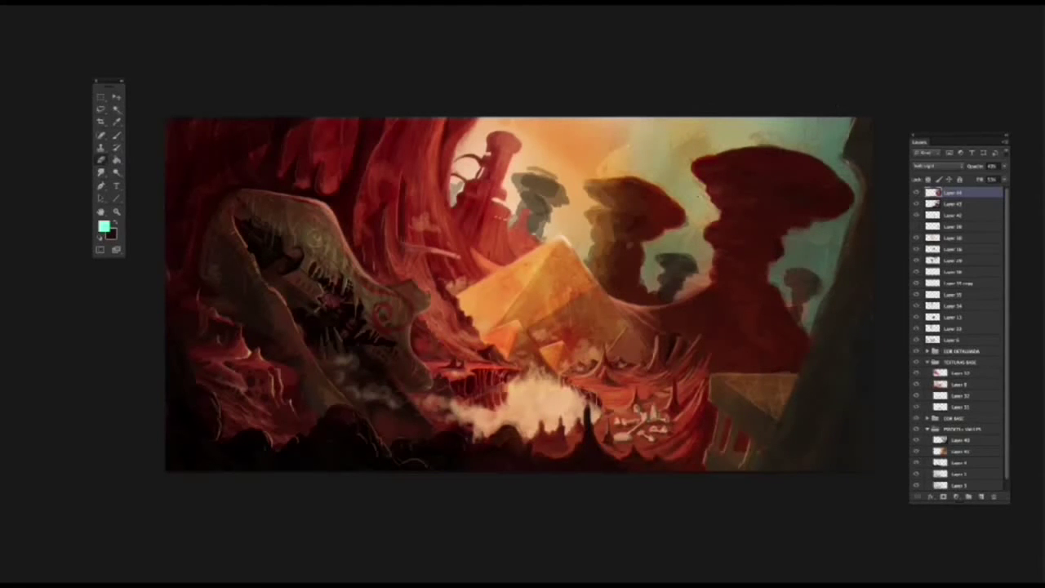
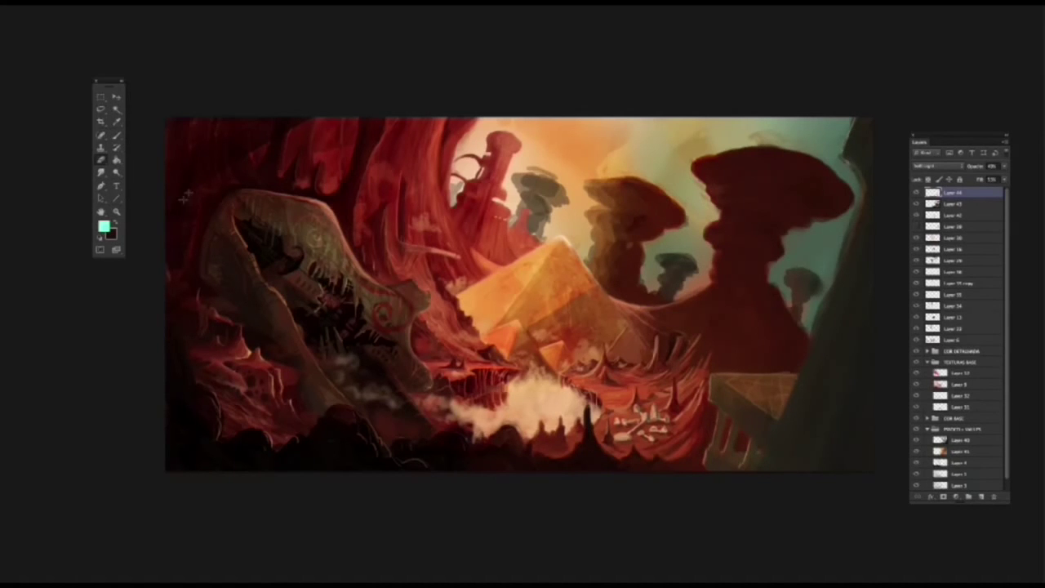
Paste a cut-out from another red-rock photo above the painting, trying Multiply and Linear Dodge (Add) before setting it to Soft Light.
key(ctrl+o)
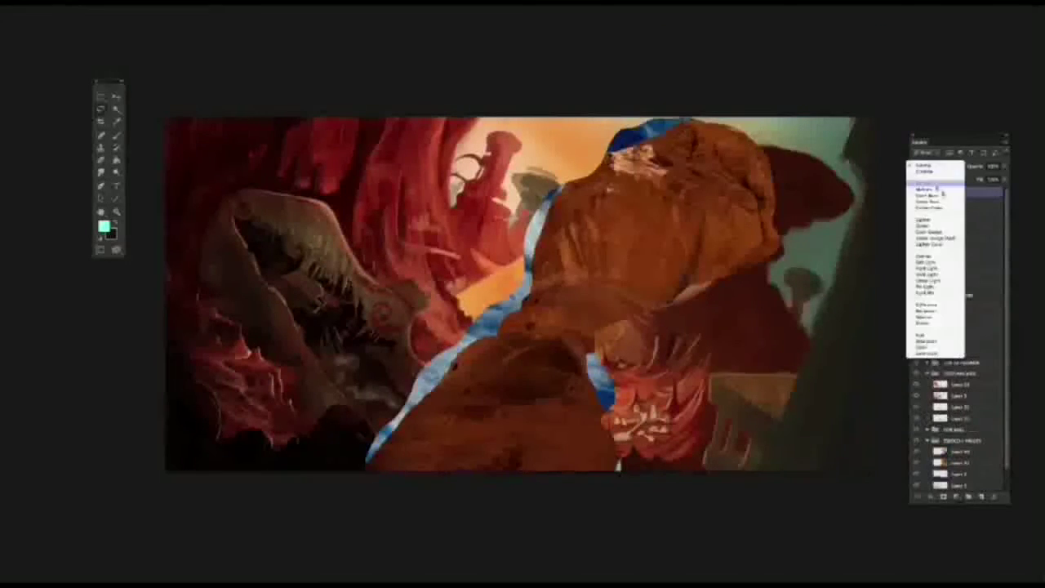
click(939, 204)
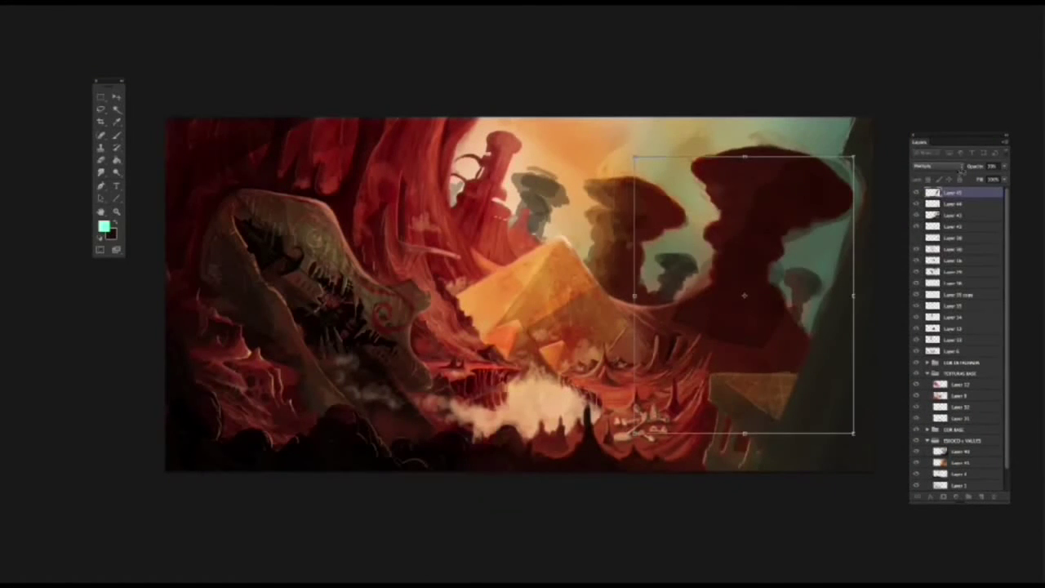
click(934, 166)
click(926, 96)
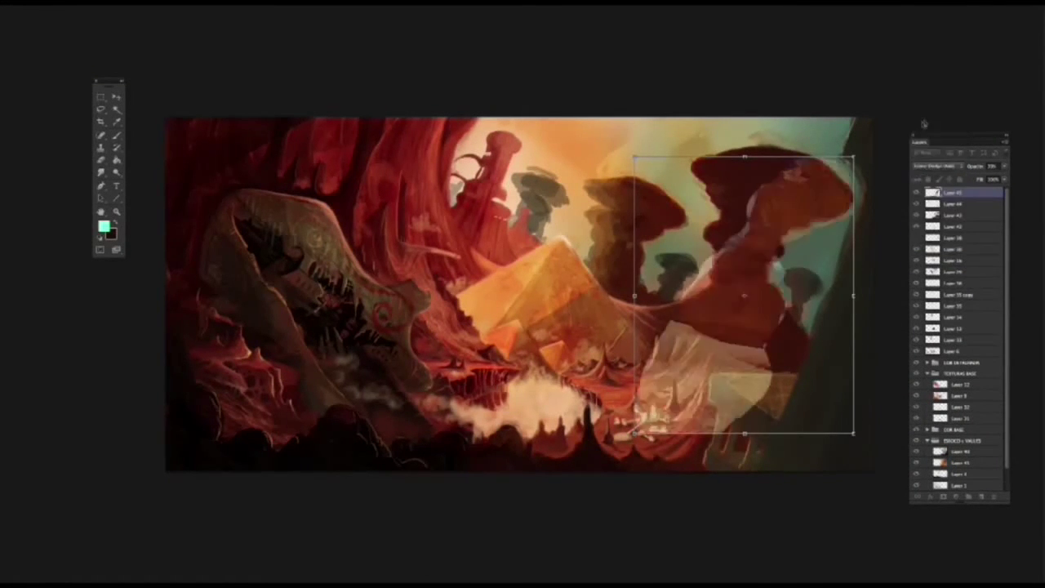
drag(963, 166, 1002, 169)
click(938, 165)
click(932, 242)
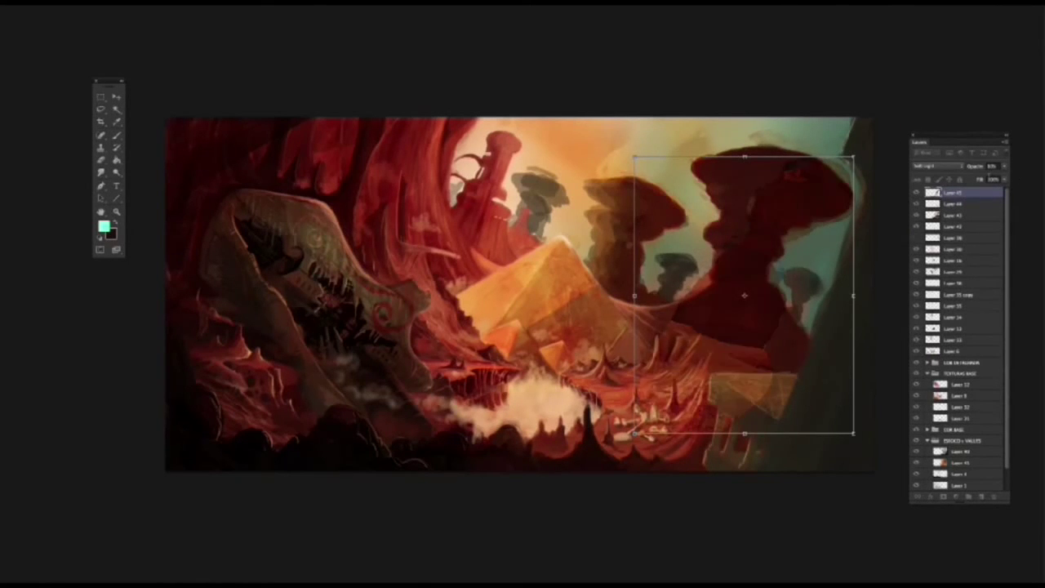
Rotate, scale and fit the rock cut-out over the large smoke column, and erase the texture spilling beyond it.
drag(745, 324, 701, 282)
drag(848, 269, 862, 346)
drag(793, 96, 841, 35)
drag(837, 216, 792, 285)
drag(560, 315, 539, 321)
drag(746, 282, 753, 282)
key(Return)
key(e)
mouse_move(689, 159)
mouse_down()
mouse_move(783, 143)
mouse_move(682, 175)
mouse_move(696, 214)
mouse_move(677, 261)
mouse_move(694, 294)
mouse_move(633, 304)
mouse_move(616, 335)
mouse_move(718, 347)
mouse_move(659, 349)
mouse_up()
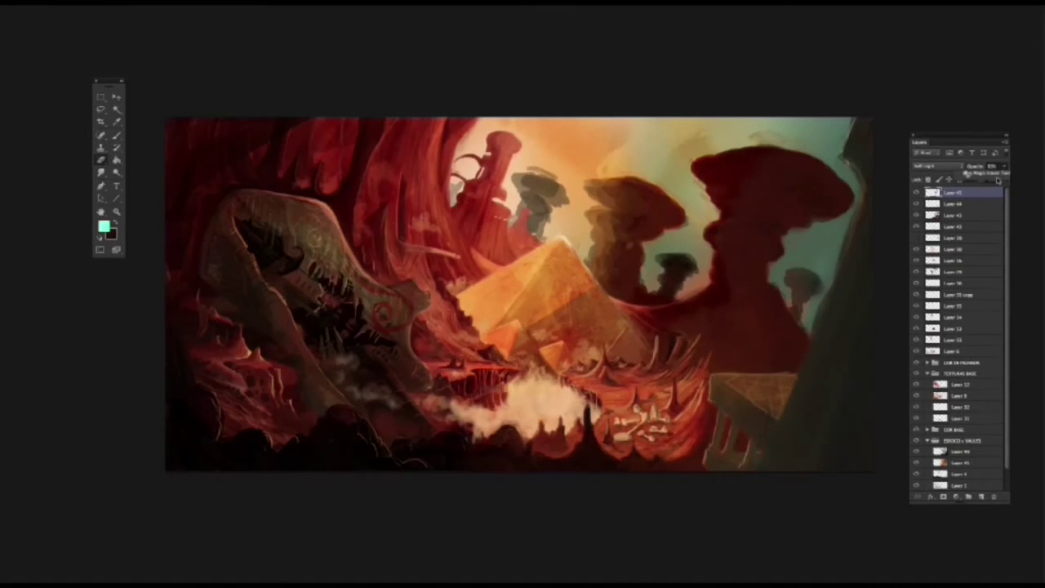
click(924, 395)
click(100, 109)
mouse_move(480, 119)
mouse_down()
mouse_move(511, 266)
mouse_move(713, 329)
mouse_move(879, 55)
mouse_up()
key(ctrl+d)
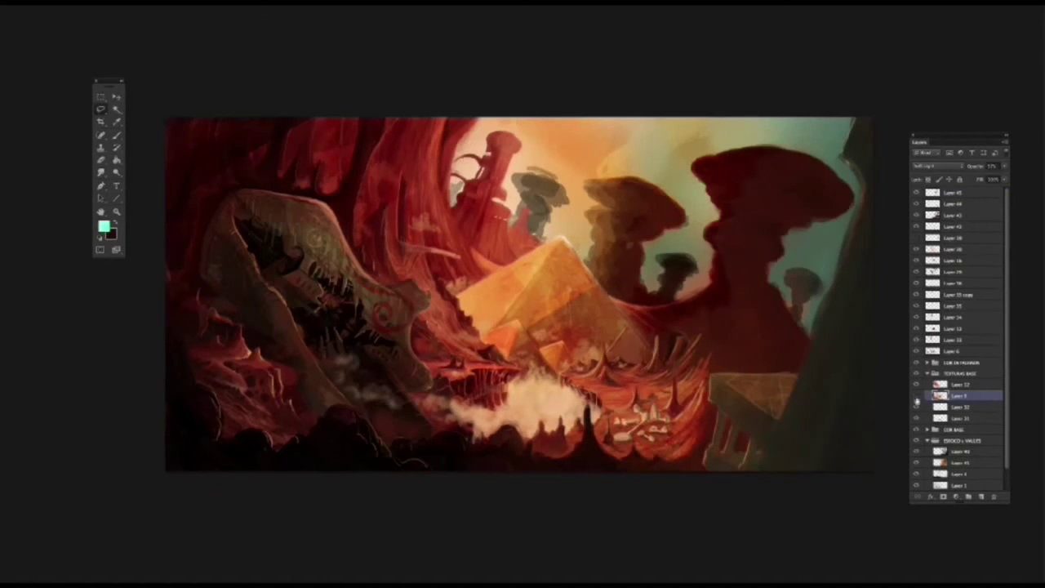
Toggle layers and groups on and off to find which layer holds the blue-green sky, collapsing the TEXTURAS BASE group.
click(915, 367)
click(915, 367)
drag(917, 232, 939, 216)
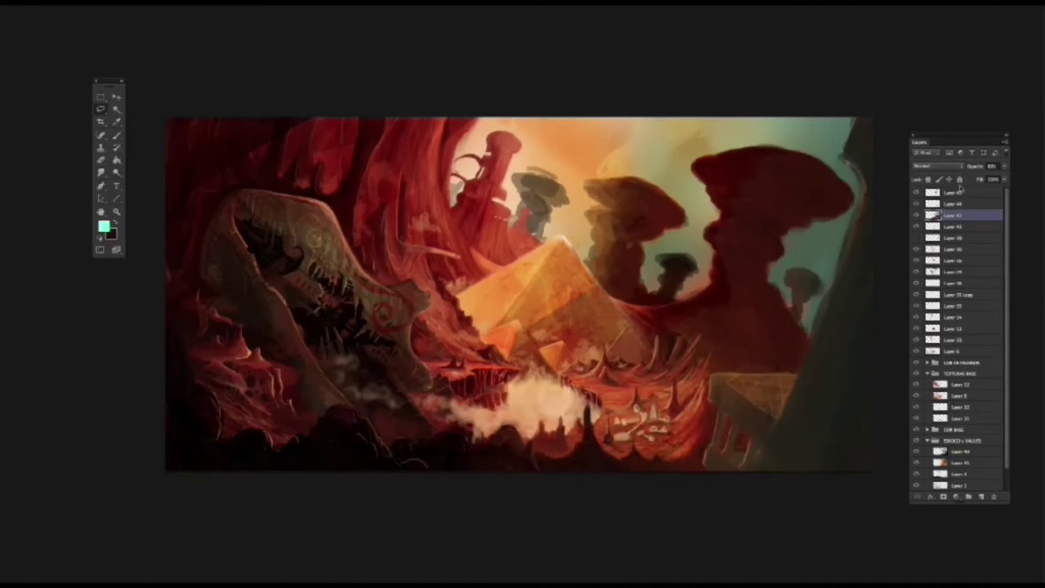
click(936, 373)
click(927, 373)
click(916, 384)
click(916, 384)
click(916, 406)
click(916, 407)
click(916, 429)
click(915, 428)
click(916, 440)
click(916, 440)
On the sky layer, repaint the blue-green sky around the smoke columns with sampled warm oranges and reds.
click(959, 417)
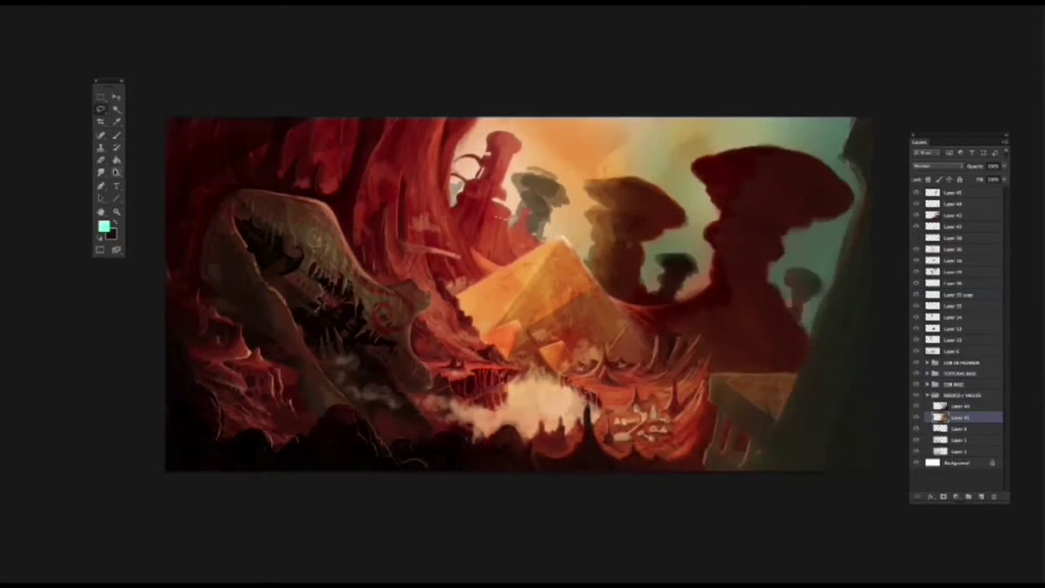
drag(712, 130, 657, 155)
alt+click(590, 156)
alt+click(690, 151)
drag(616, 127, 559, 159)
alt+click(599, 159)
mouse_move(595, 139)
mouse_down()
mouse_move(678, 171)
mouse_move(694, 282)
mouse_up()
drag(824, 232, 780, 285)
mouse_move(780, 131)
mouse_down()
mouse_move(828, 147)
mouse_move(824, 266)
mouse_up()
alt+click(694, 384)
drag(841, 122, 649, 163)
drag(841, 221, 776, 331)
drag(718, 168, 653, 245)
drag(689, 123, 608, 187)
drag(710, 232, 645, 290)
drag(612, 122, 551, 241)
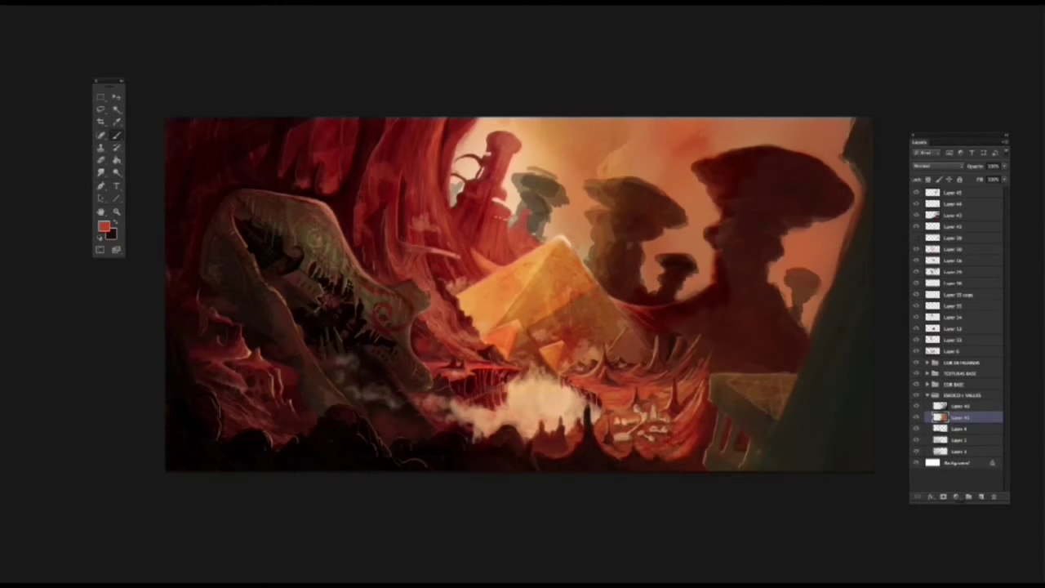
Open a dramatic cloud photo from the sky image folder and paste it into the painting above the sky layer.
click(75, 2)
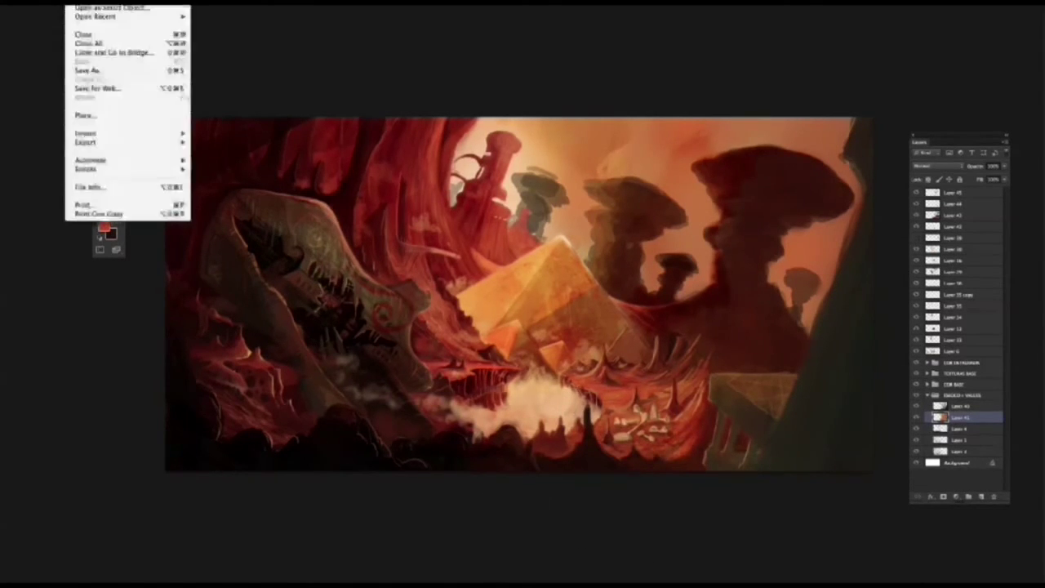
click(86, 4)
click(481, 5)
click(478, 11)
double_click(713, 77)
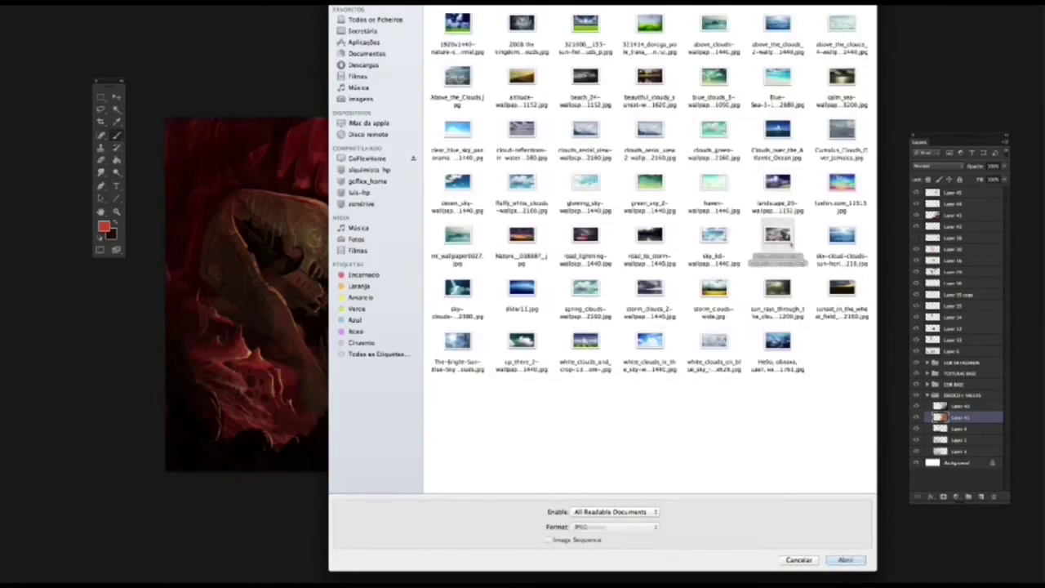
double_click(778, 243)
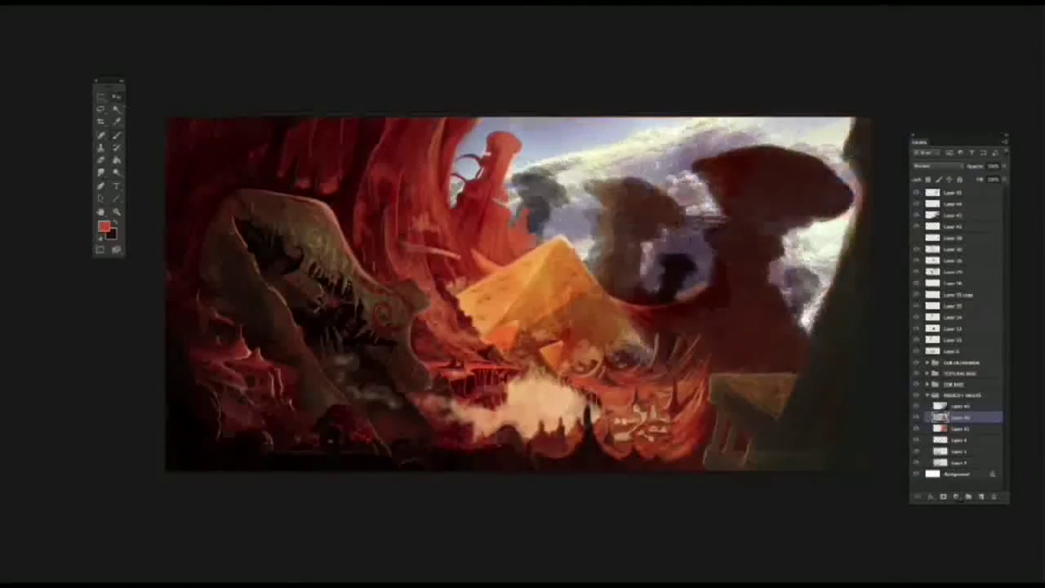
Rotate and scale the cloud photo so it fills the sky behind the smoke columns.
click(100, 3)
click(118, 160)
drag(881, 122, 894, 147)
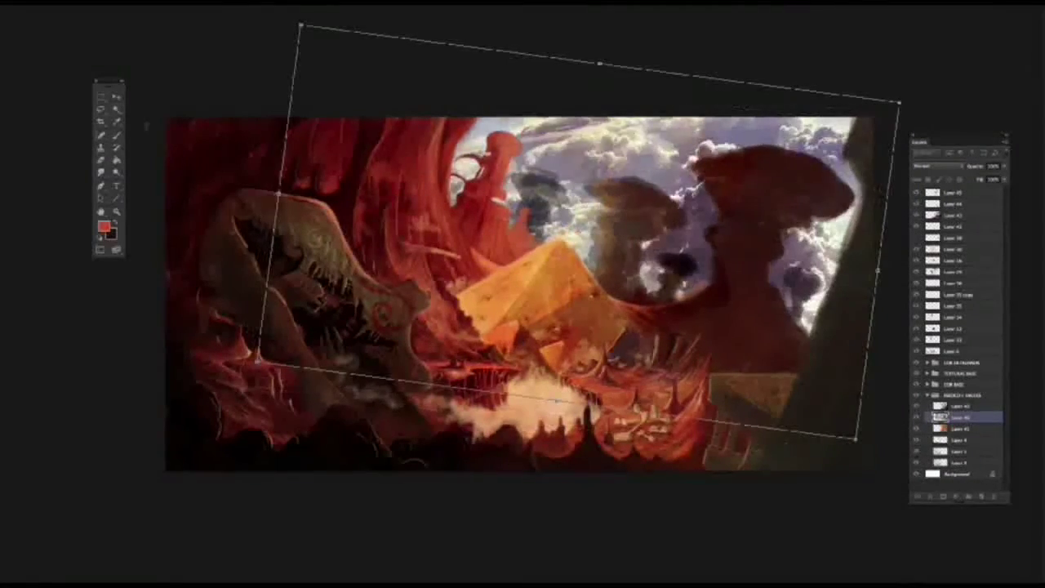
key(Return)
Try the cloud photo in Soft Light at reduced opacity, compare the sky with and without it, and delete its layer.
click(930, 166)
click(938, 240)
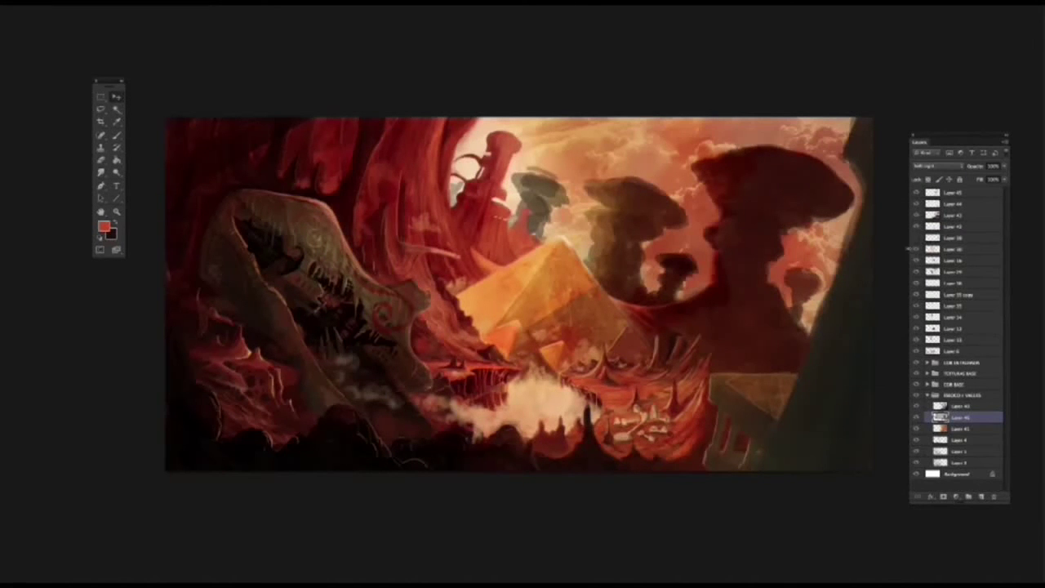
click(916, 417)
click(915, 417)
drag(1004, 166, 993, 178)
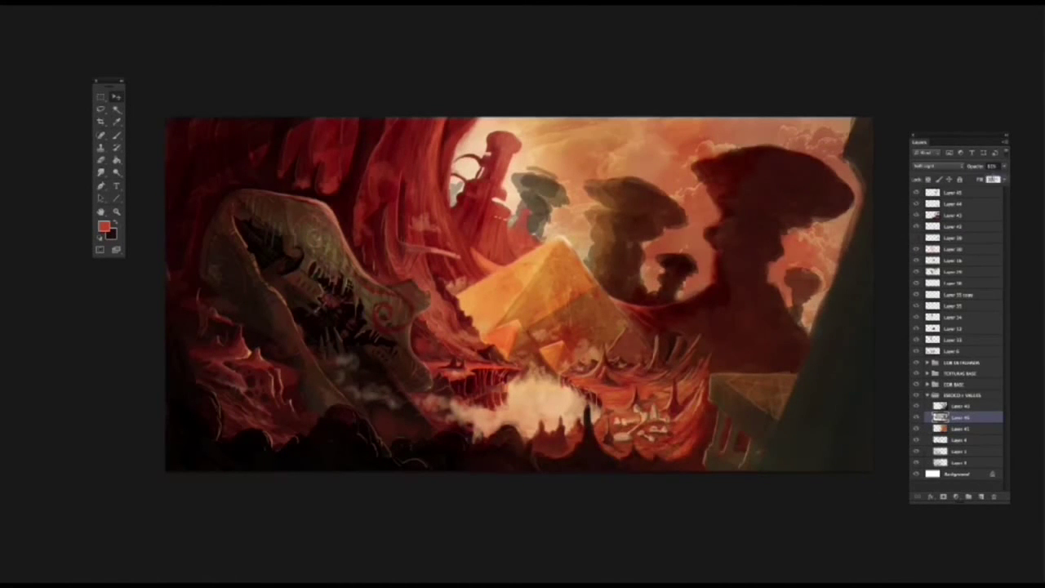
click(993, 178)
click(916, 417)
click(994, 495)
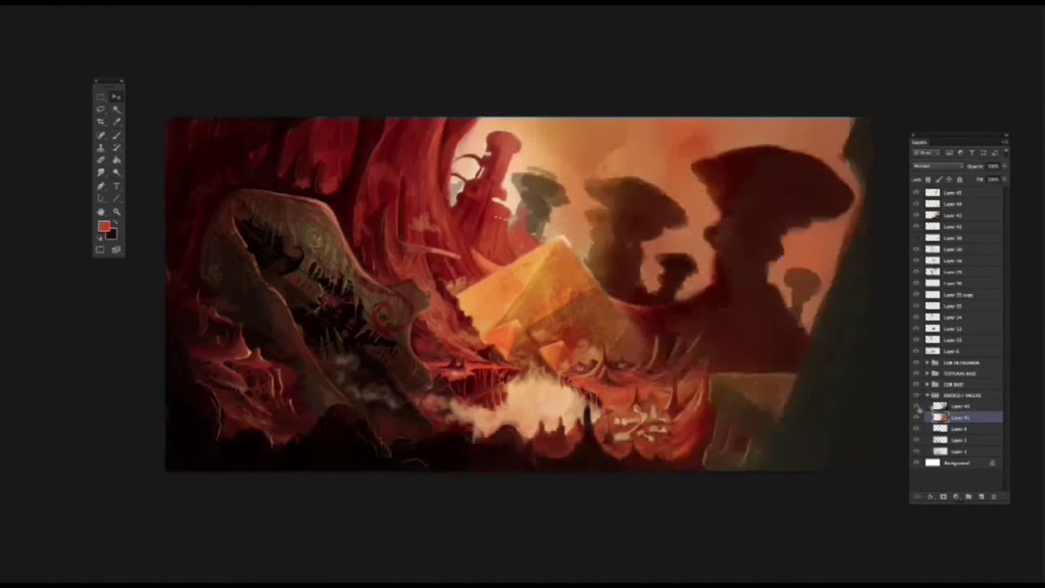
Trim the edge of the large smoke column's cap with lasso selections on the smoke column layers.
click(946, 214)
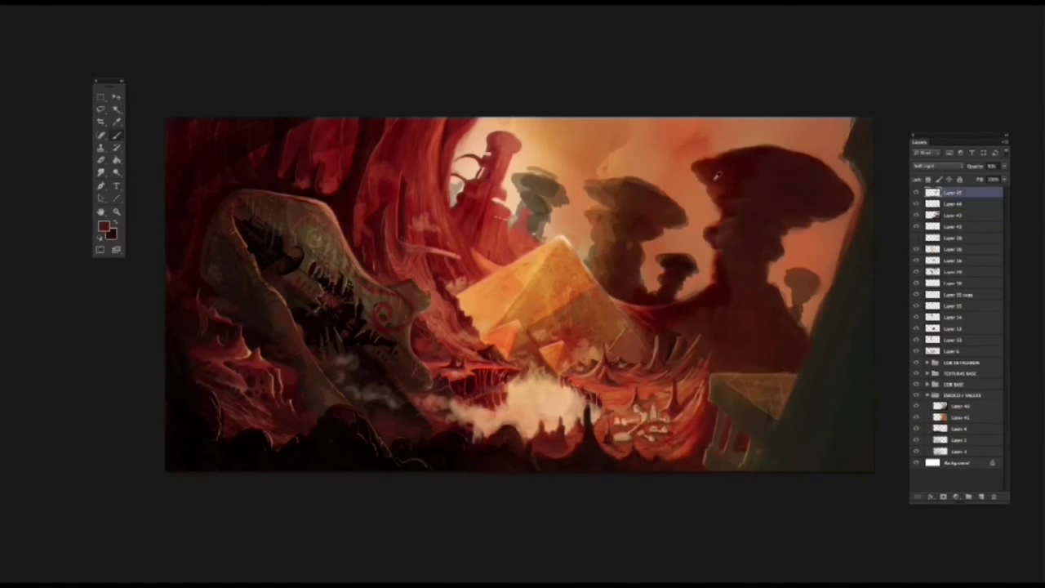
mouse_move(695, 167)
mouse_down()
mouse_move(761, 151)
mouse_move(855, 200)
mouse_move(792, 232)
mouse_up()
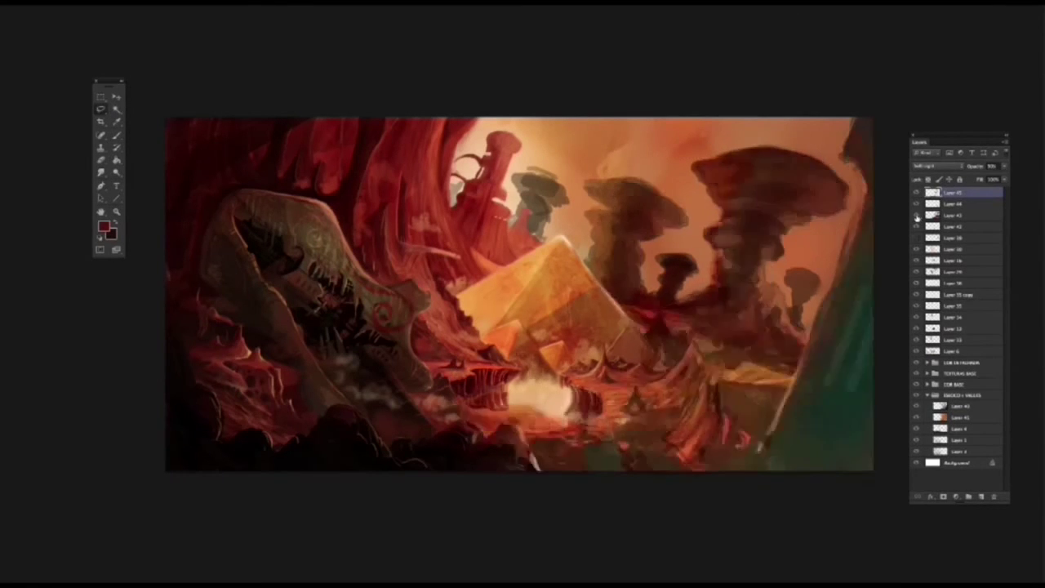
click(951, 215)
mouse_move(731, 160)
mouse_down()
mouse_move(849, 194)
mouse_move(785, 228)
mouse_move(767, 294)
mouse_move(700, 188)
mouse_up()
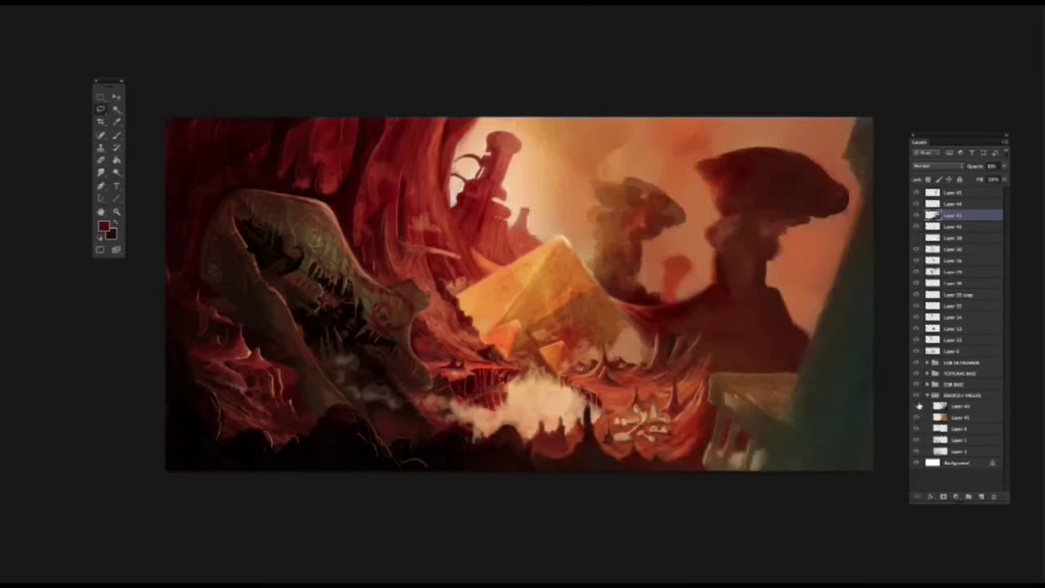
click(941, 406)
key(ctrl+d)
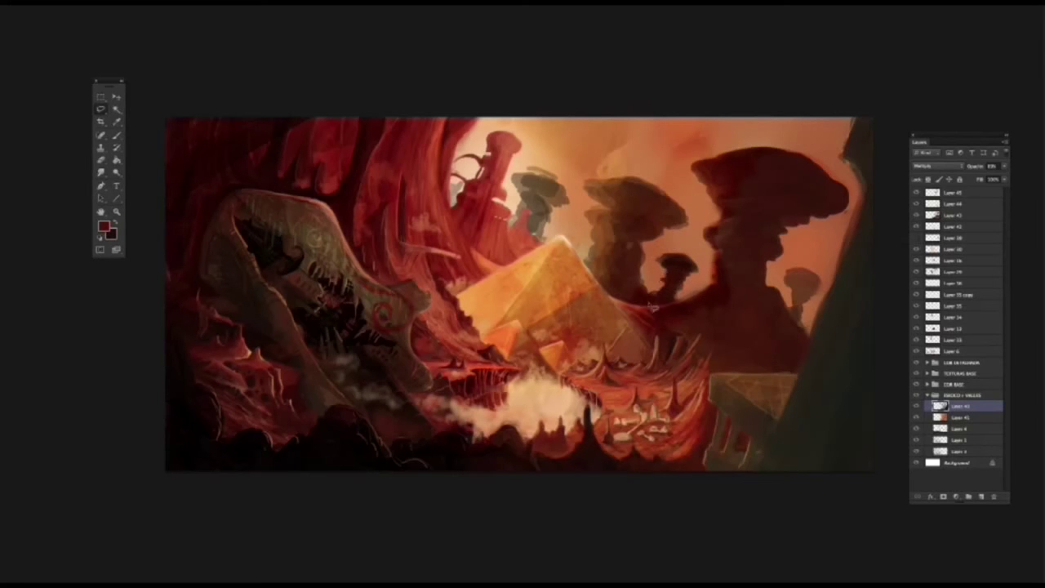
Carve rounded rocky shapes into the large and middle smoke columns using lasso selections on the Multiply layer and Layer 43.
mouse_move(734, 252)
mouse_down()
mouse_move(733, 329)
mouse_move(635, 379)
mouse_move(748, 179)
mouse_move(725, 194)
mouse_up()
click(916, 406)
click(916, 407)
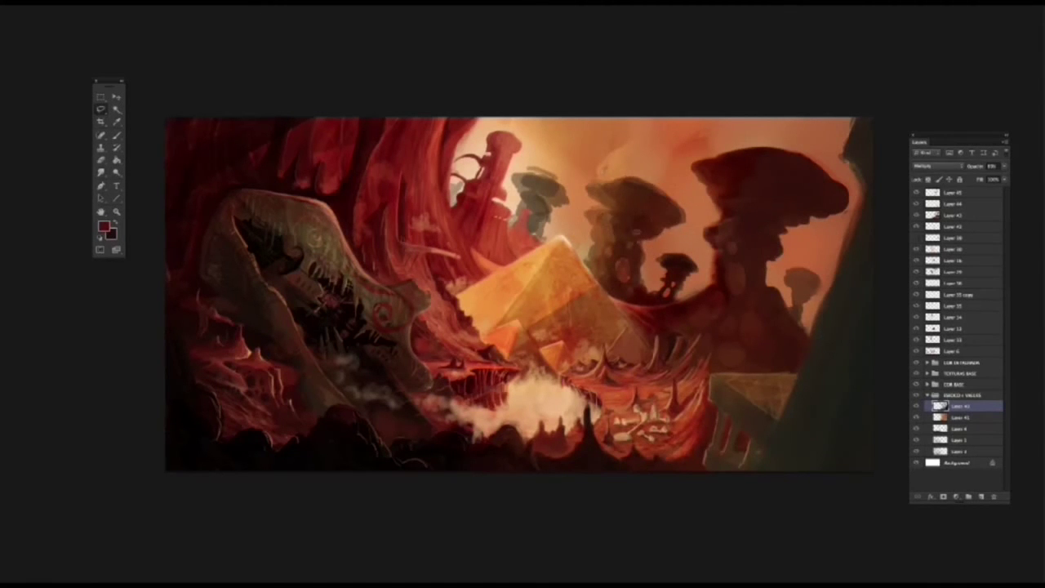
click(939, 216)
drag(644, 244, 676, 202)
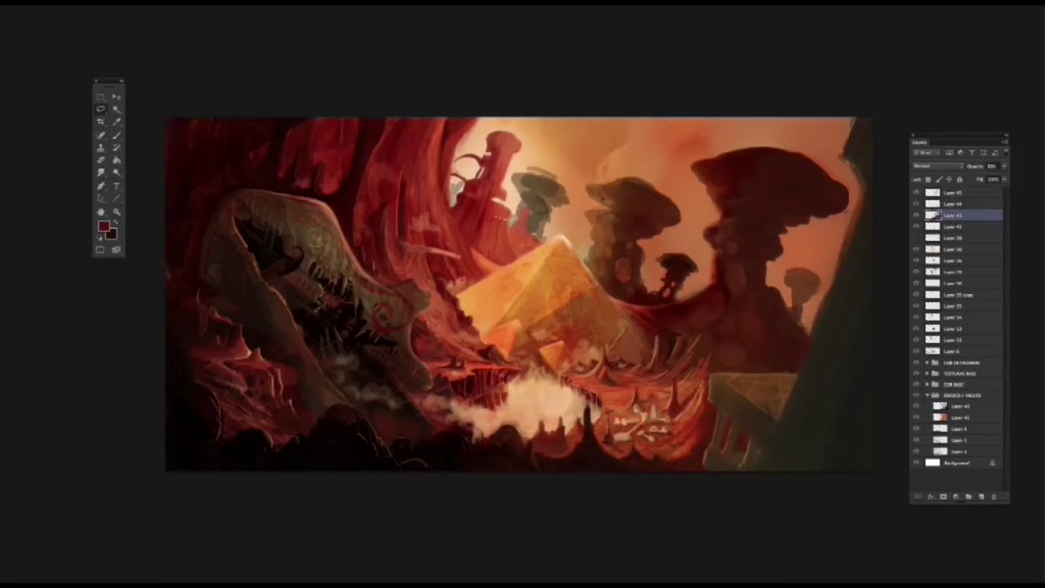
Toggle individual layers to check what each contributes to the painting, and collapse the sketch-and-values group.
click(917, 220)
click(917, 220)
click(916, 217)
click(915, 216)
click(917, 336)
click(917, 336)
click(915, 439)
click(955, 191)
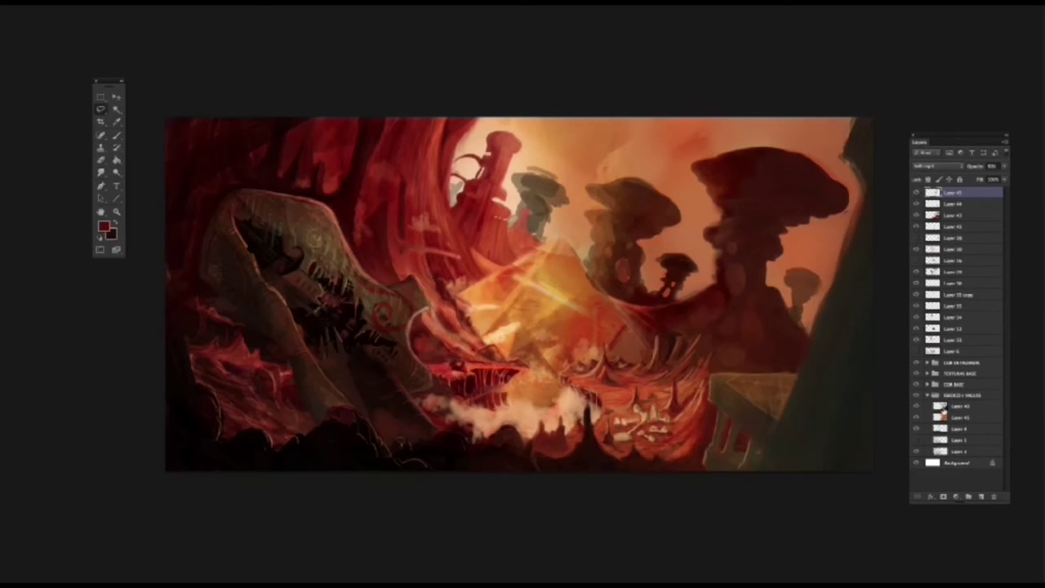
click(915, 395)
click(926, 395)
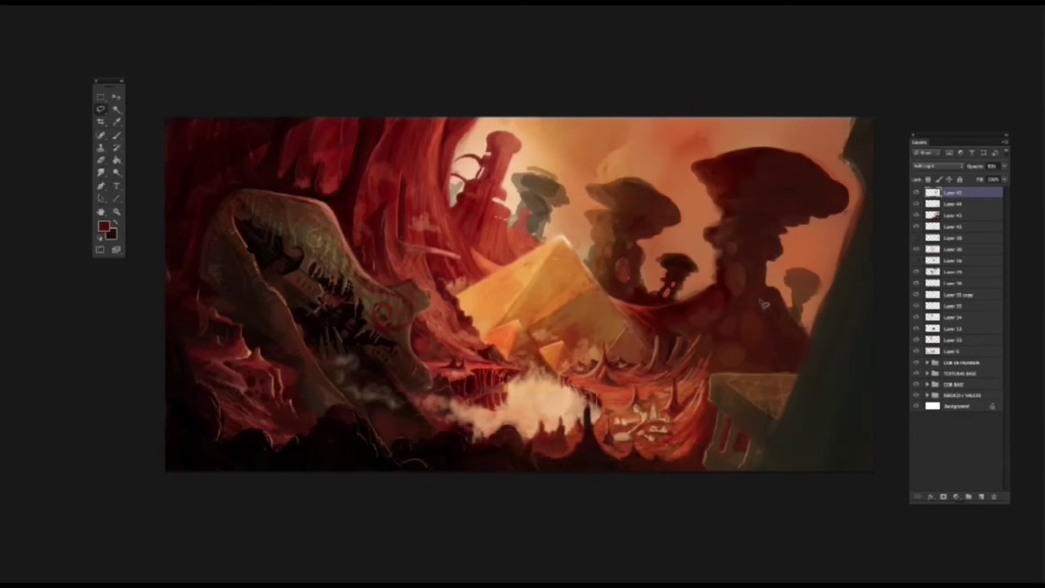
Choose an orange colour and paint a warm glow over the sky and columns on the topmost Soft Light layer.
click(104, 226)
click(816, 292)
click(942, 275)
drag(712, 214, 709, 157)
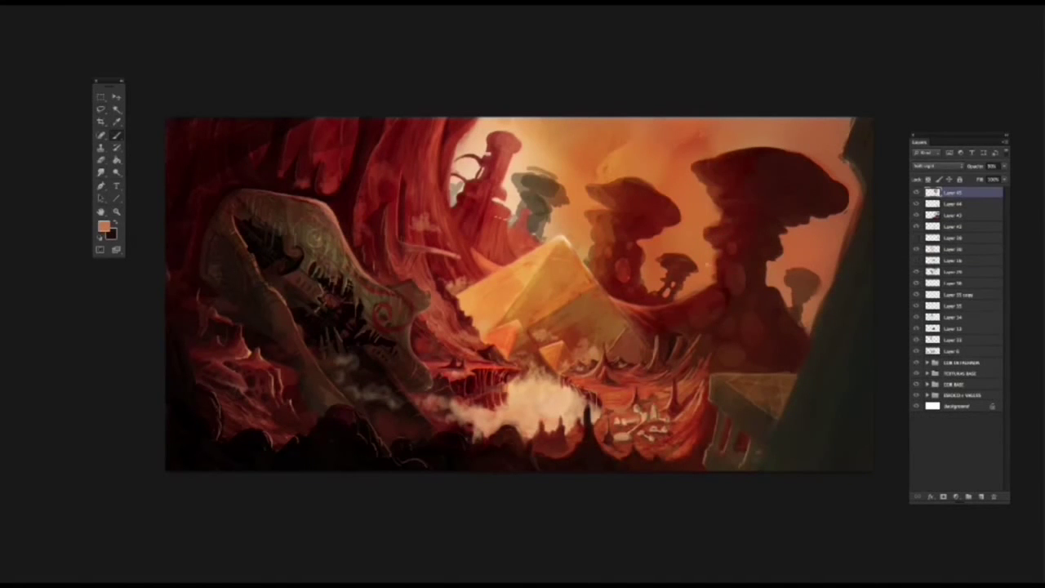
Darken the distant red tower and the small column beside it with sampled dark reds.
alt+click(599, 223)
drag(499, 147, 489, 229)
alt+click(363, 201)
drag(498, 164, 481, 237)
drag(473, 196, 523, 244)
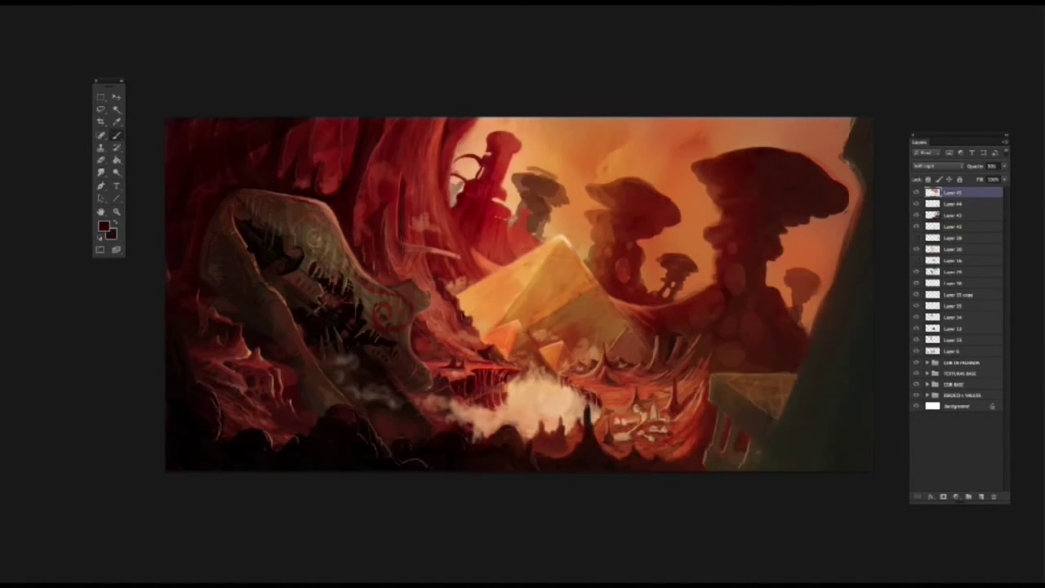
Deepen the smoke columns, the surrounding sky and the cavern wall with sampled dark tones.
alt+click(560, 192)
drag(622, 191, 679, 281)
drag(718, 196, 693, 318)
drag(702, 163, 604, 135)
alt+click(408, 202)
drag(441, 122, 412, 151)
alt+click(285, 131)
mouse_move(820, 171)
mouse_down()
mouse_move(726, 371)
mouse_move(641, 473)
mouse_up()
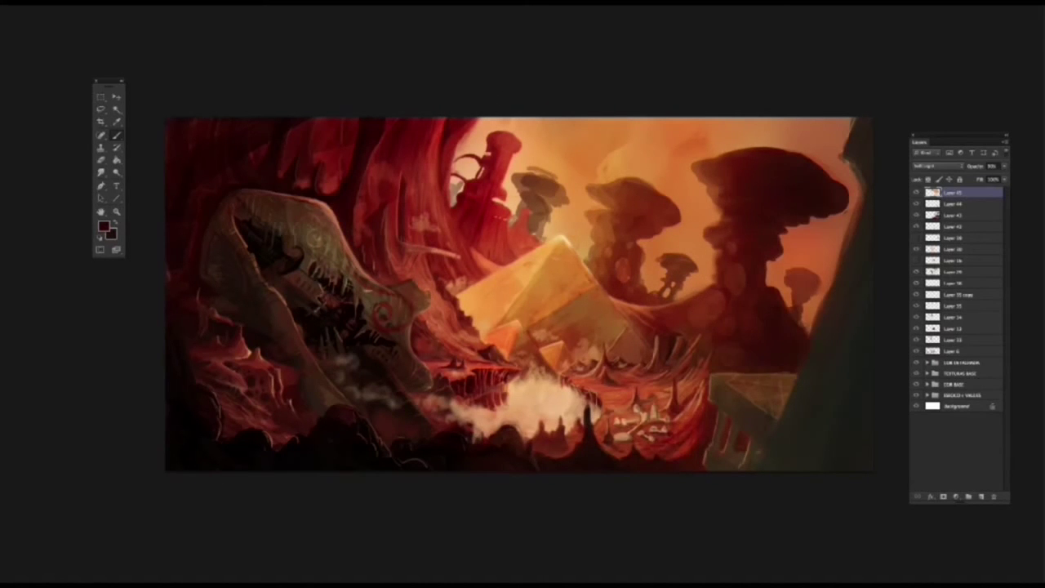
Brighten the distant tower and the sky around it with a sampled pale yellow glow.
alt+click(534, 151)
mouse_move(478, 188)
mouse_down()
mouse_move(500, 151)
mouse_move(500, 228)
mouse_up()
mouse_move(445, 131)
mouse_down()
mouse_move(535, 173)
mouse_move(481, 212)
mouse_up()
alt+click(522, 139)
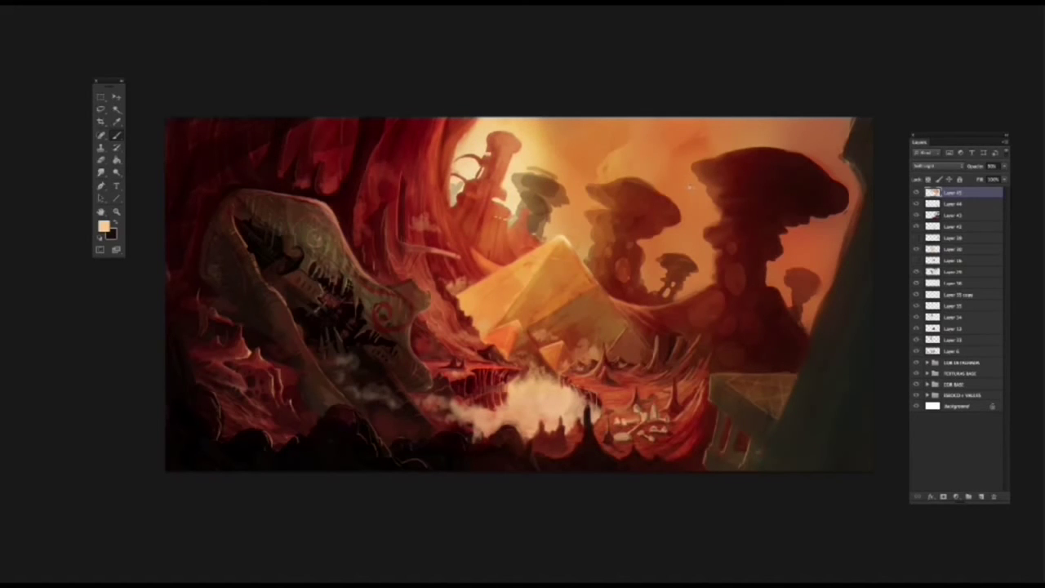
Lasso the middle smoke column and delete it from the Multiply smoke layer and Layer 43.
click(951, 350)
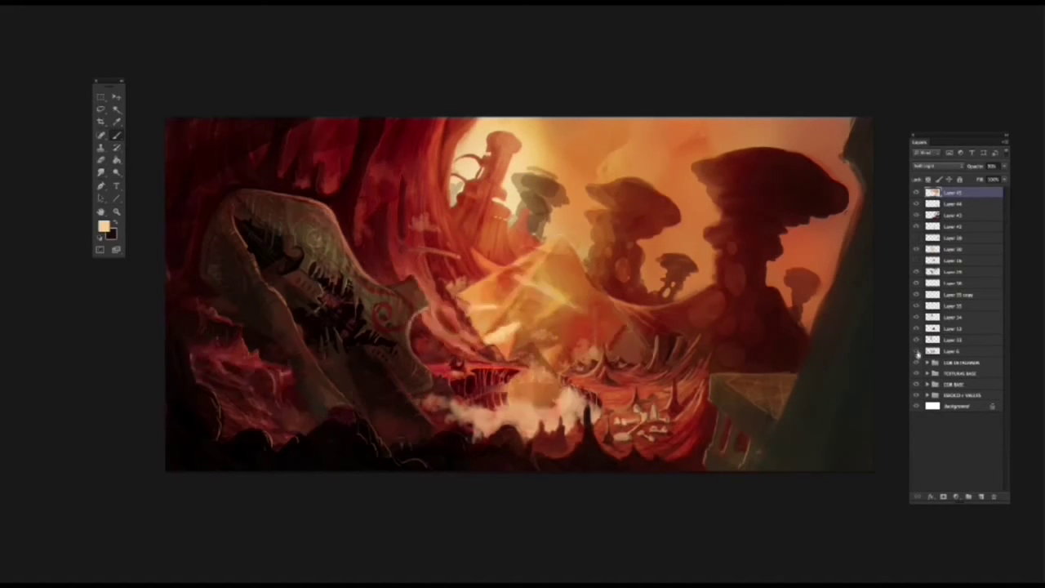
click(926, 394)
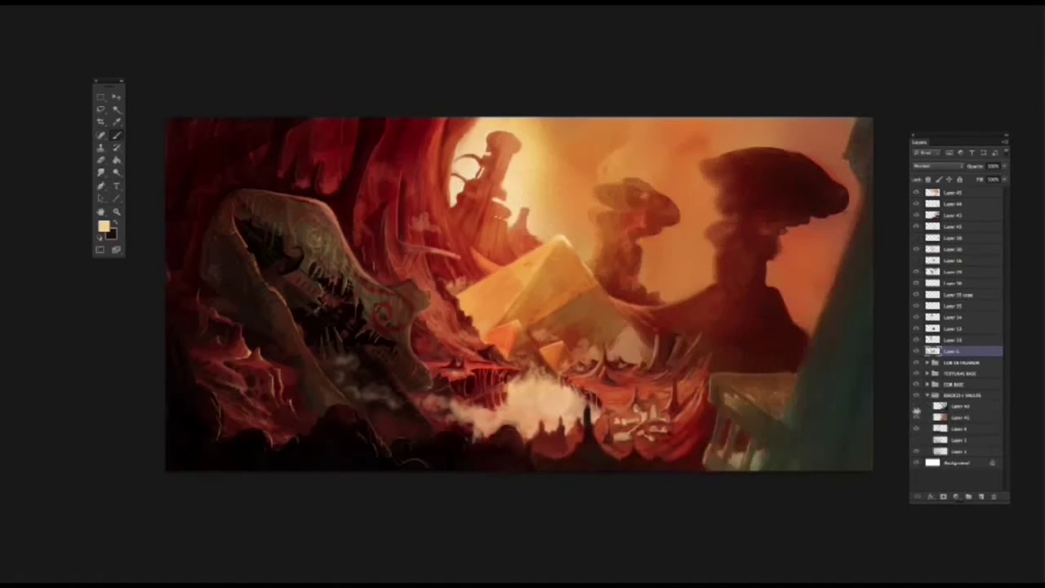
ctrl+click(938, 405)
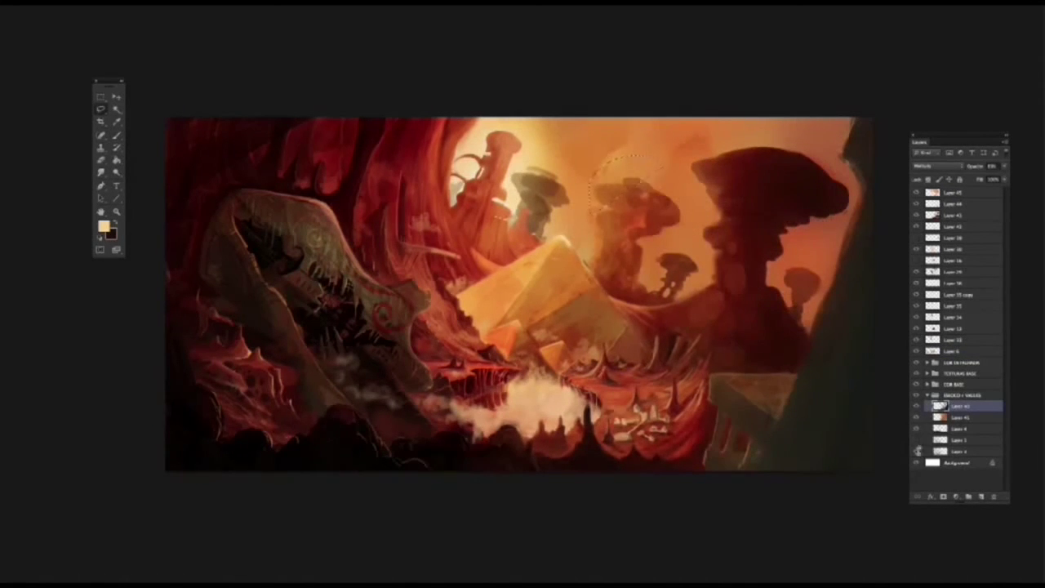
click(915, 251)
click(950, 215)
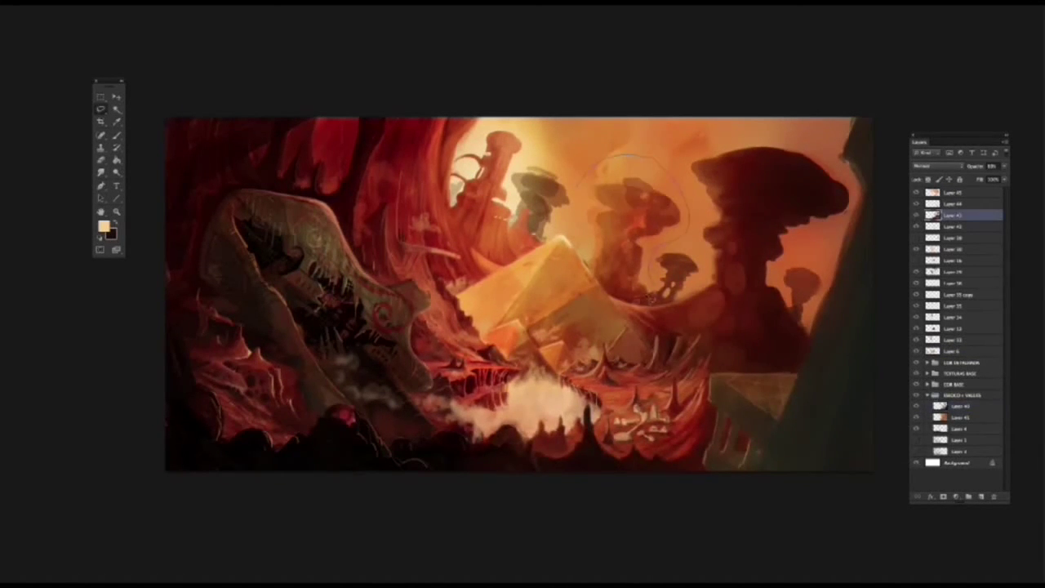
key(Delete)
Lasso the small column beside the distant tower and delete it from both smoke layers, trying the sky layer too.
drag(535, 151, 512, 202)
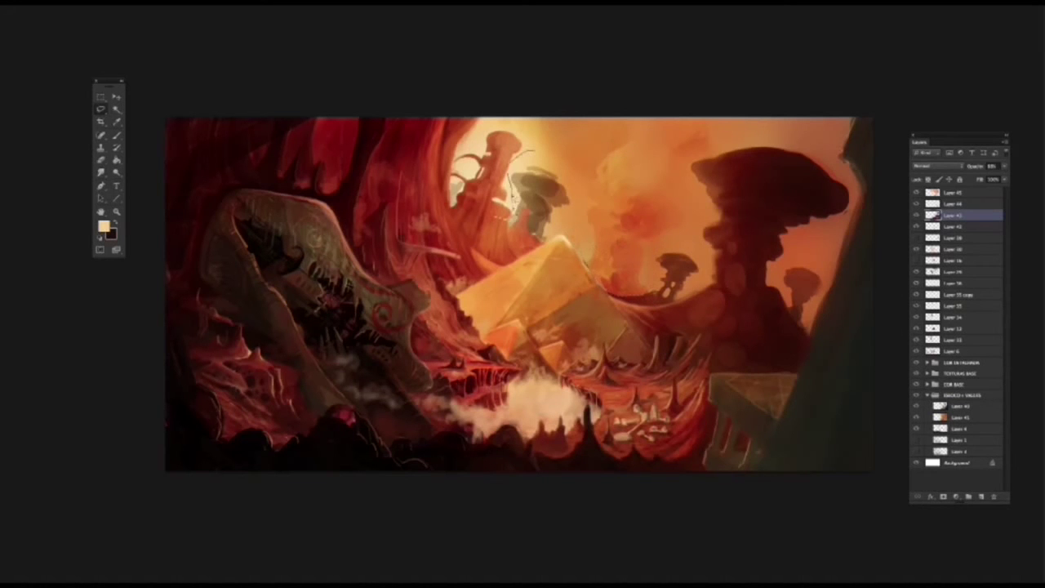
key(Delete)
key(Return)
click(951, 405)
key(Delete)
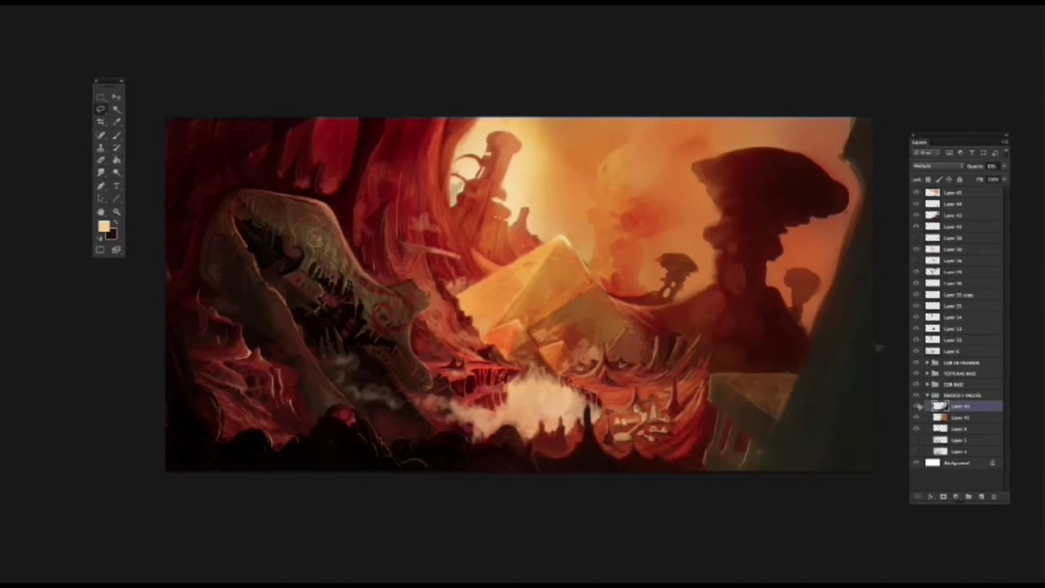
key(Delete)
key(Return)
key(alt+bracketleft)
key(Delete)
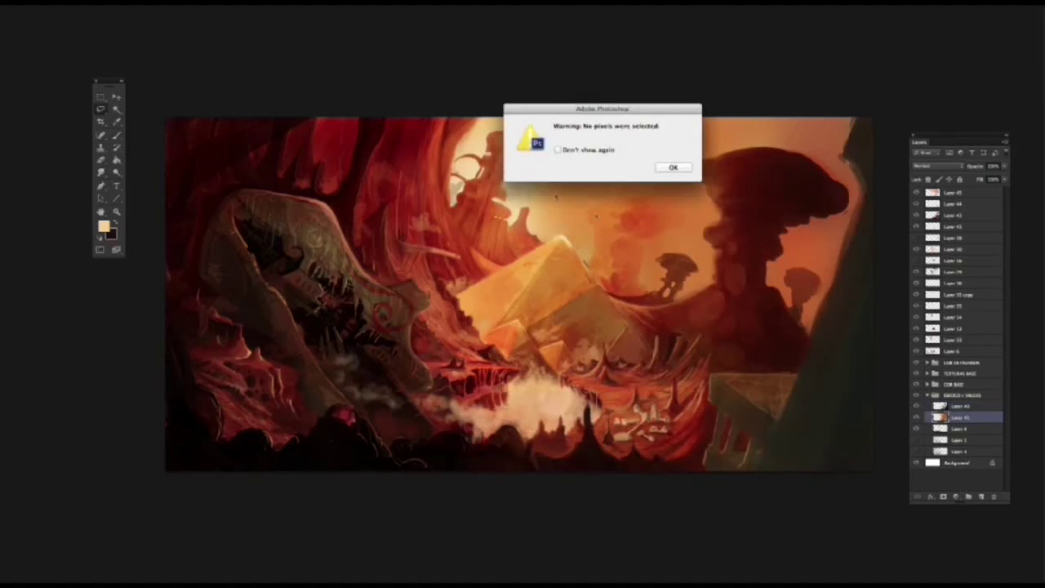
key(Return)
Paint the sky where the middle column stood with sampled yellow, and try a dark red patch across the upper sky.
key(b)
alt+click(572, 176)
drag(616, 168, 596, 265)
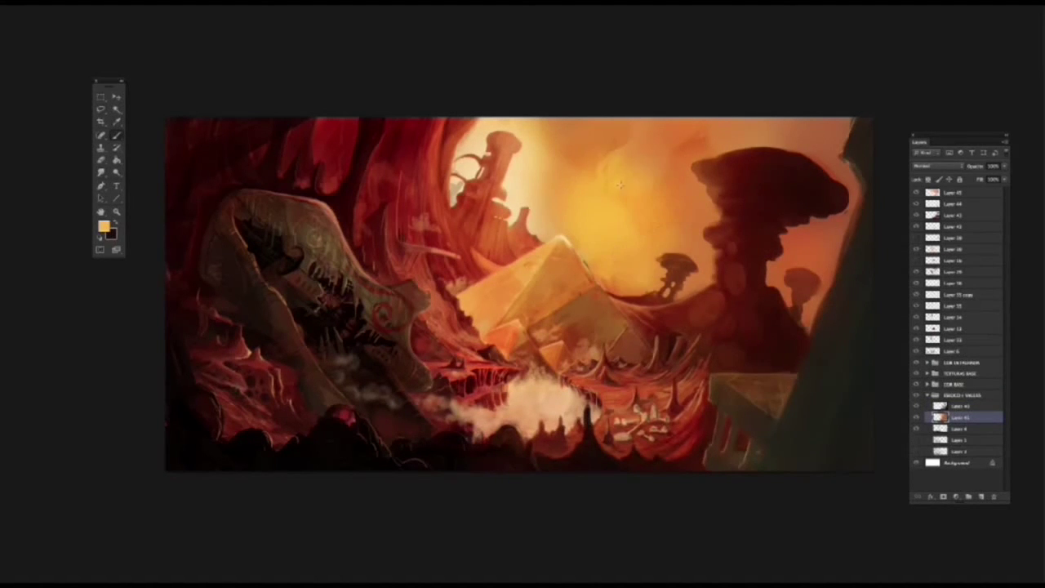
drag(571, 139, 686, 135)
click(917, 196)
click(917, 196)
alt+click(738, 281)
mouse_move(604, 163)
mouse_down()
mouse_move(671, 189)
mouse_move(596, 204)
mouse_up()
Turn the hidden texture layer over the pyramid back on, and switch briefly to iTunes to choose a song.
mouse_move(916, 384)
mouse_down()
mouse_move(918, 272)
mouse_move(918, 451)
mouse_up()
click(917, 260)
click(951, 272)
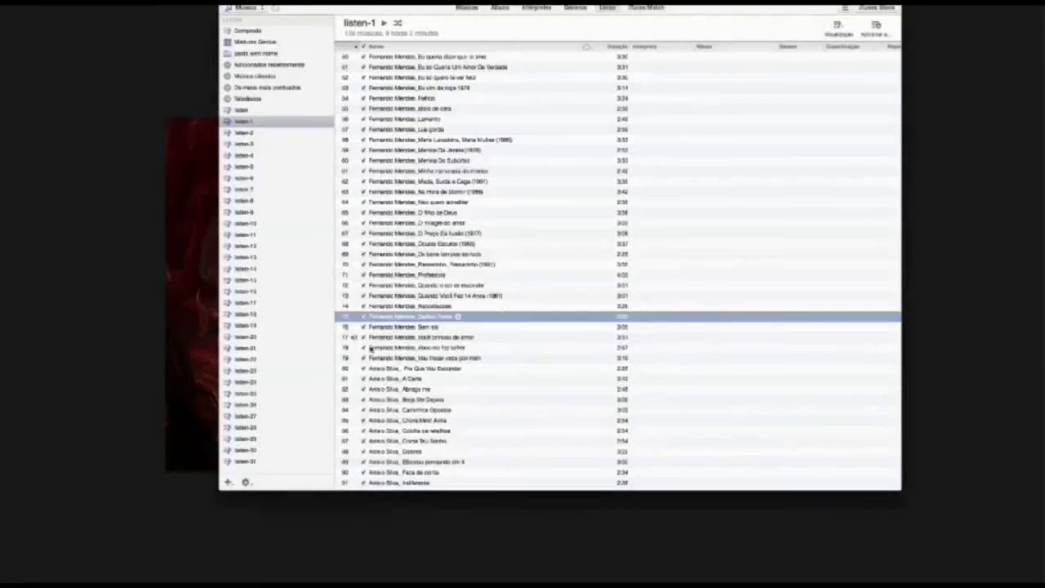
click(347, 348)
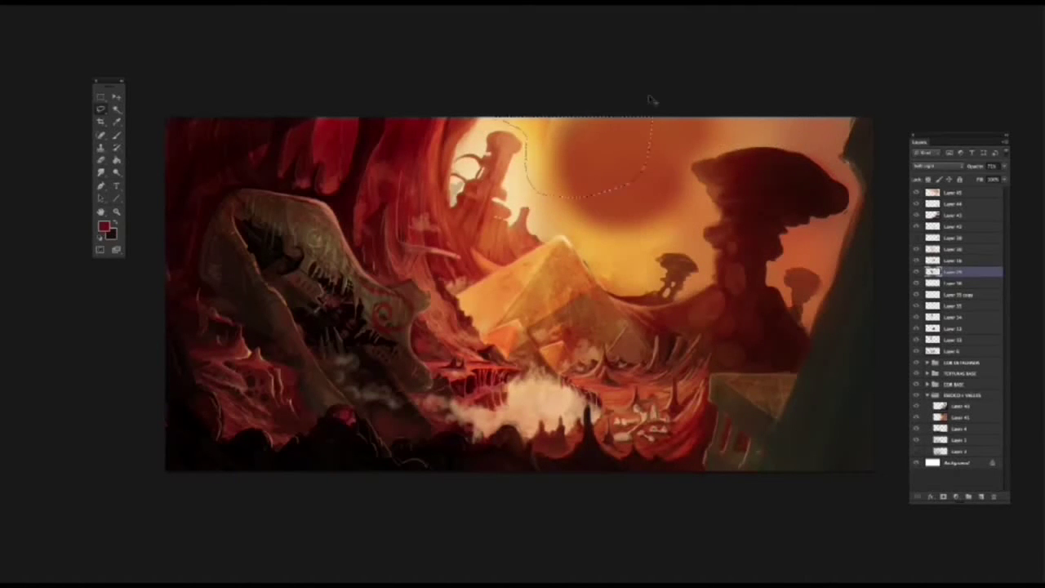
On the sky layer, cover the dark orange patch and the sky between tower and large column with pale yellow.
click(959, 418)
drag(555, 131, 734, 229)
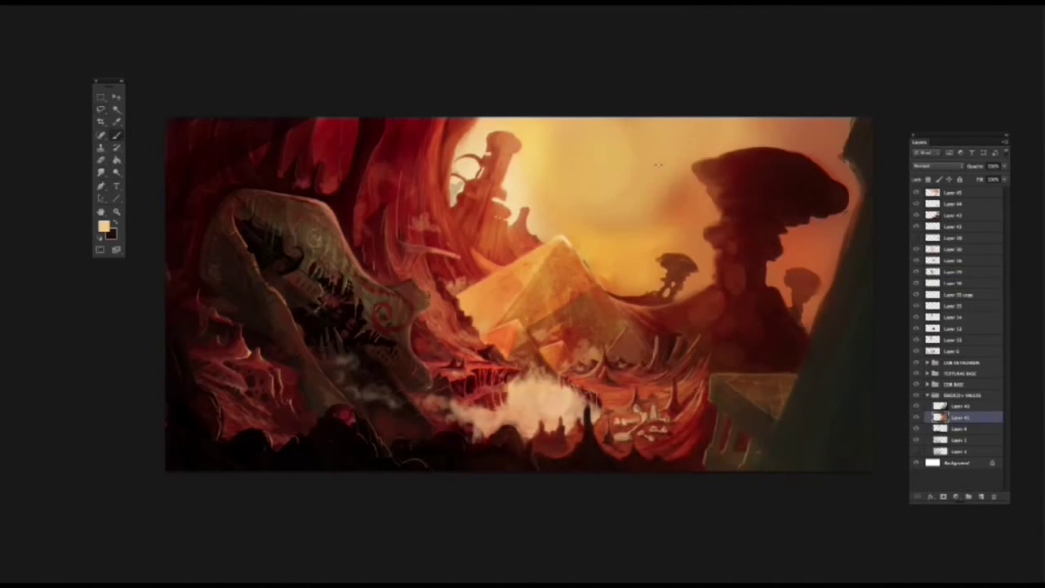
drag(571, 179, 710, 285)
drag(653, 245, 551, 218)
drag(722, 131, 849, 262)
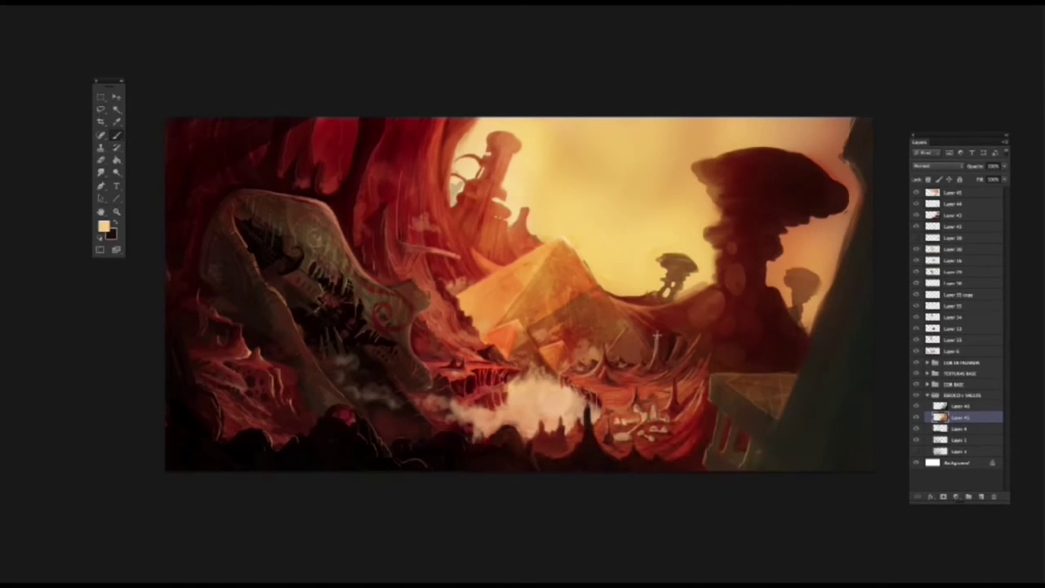
Set the sky layer's blend mode to Multiply and lower its opacity slightly in the layer's Blending Options.
scroll(625, 400, up, 3)
scroll(625, 401, down, 3)
click(915, 417)
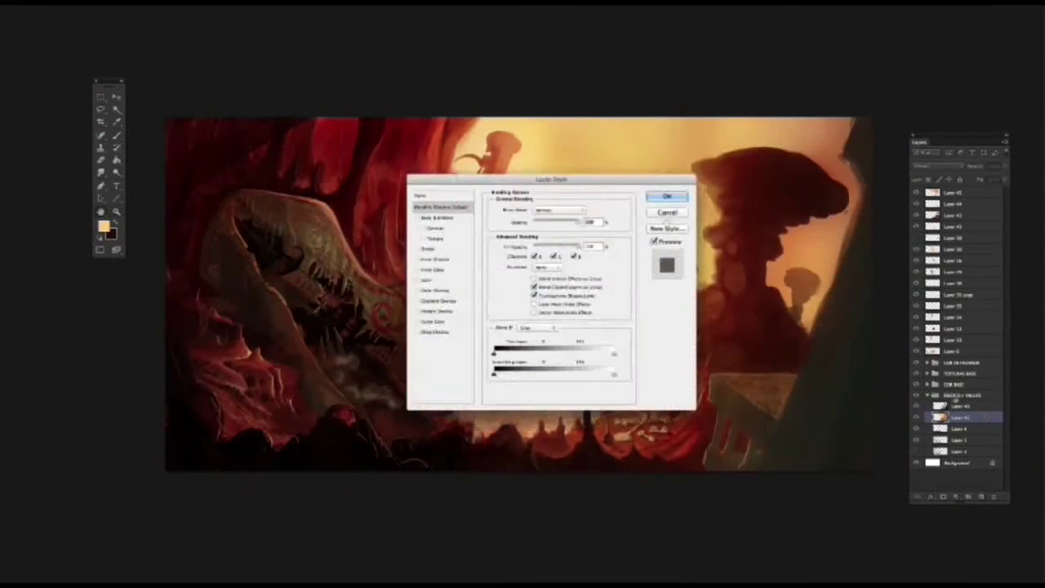
double_click(930, 423)
drag(555, 173, 293, 198)
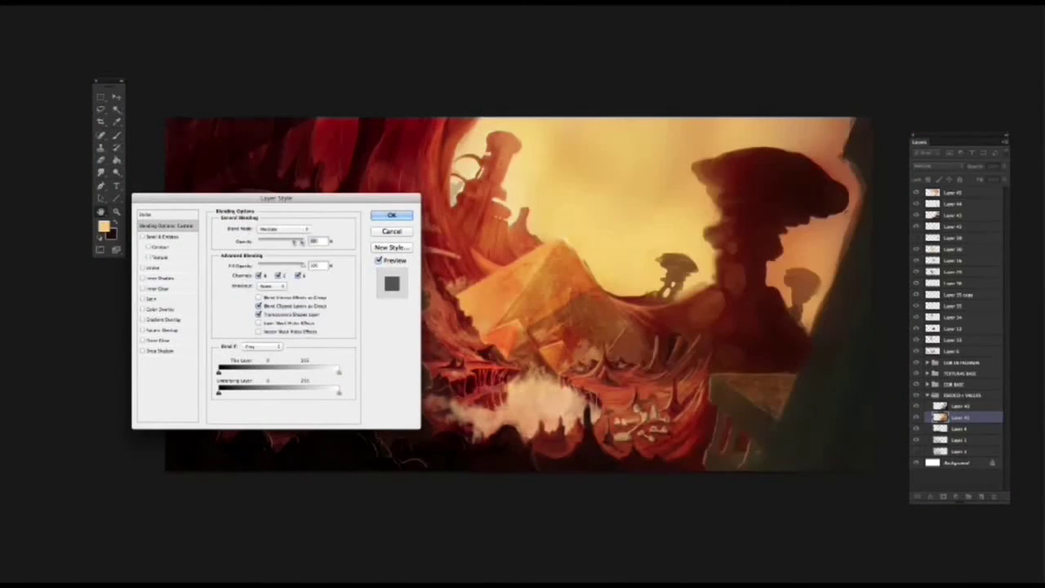
key(Return)
Check the texture layers by toggling their visibility, and cut lassoed areas of sky beside the pyramid's peak.
drag(916, 331, 915, 261)
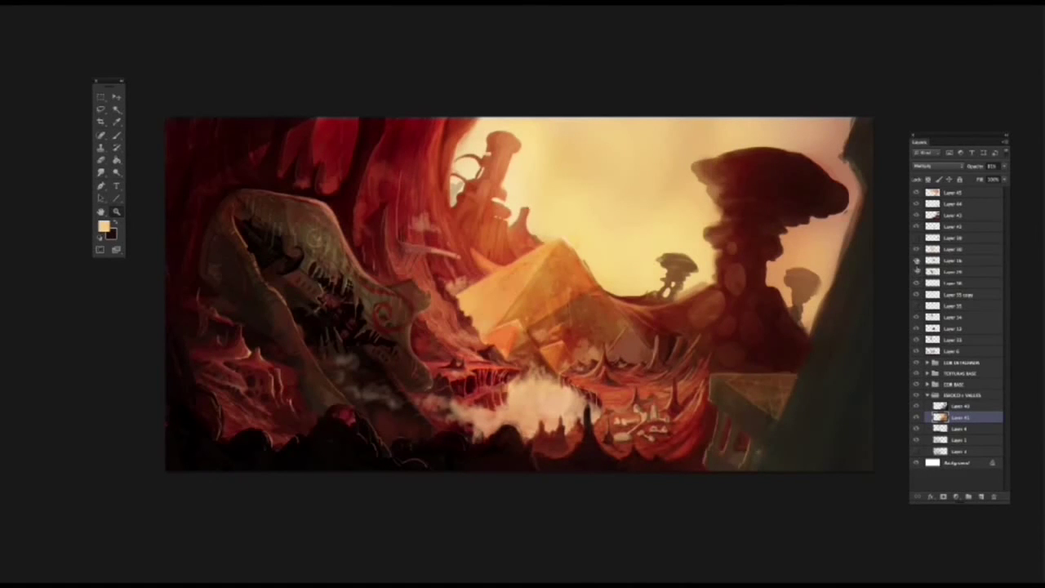
click(959, 406)
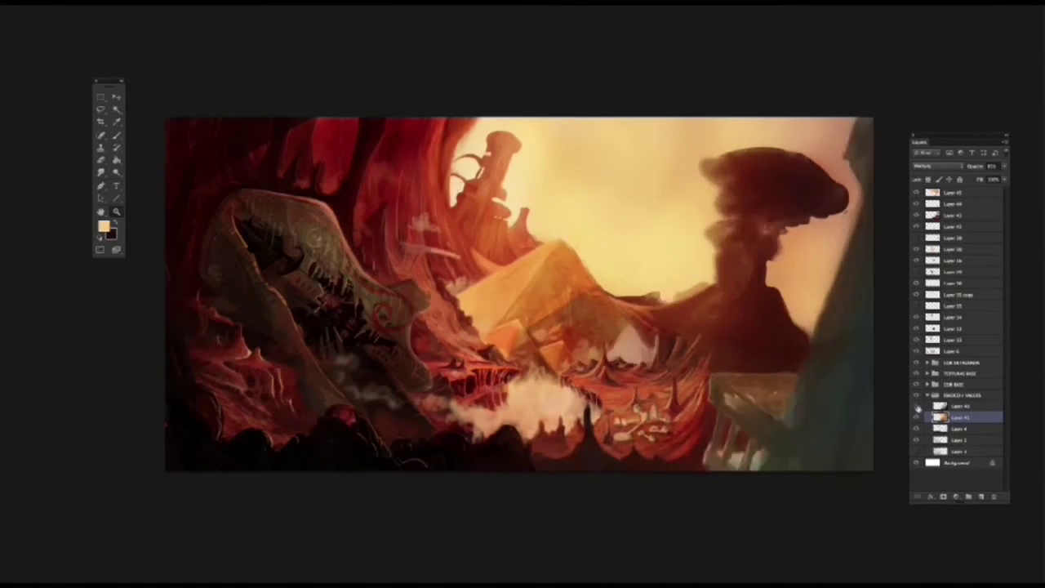
click(101, 109)
drag(570, 243, 631, 285)
key(super+d)
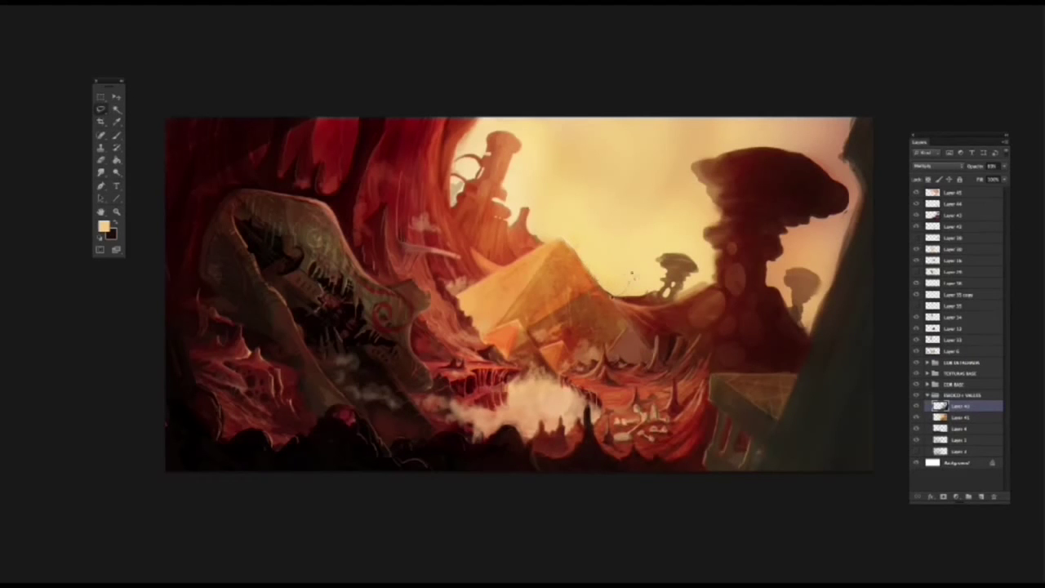
key(super+x)
click(661, 166)
mouse_move(558, 223)
mouse_down()
mouse_move(587, 270)
mouse_move(605, 213)
mouse_up()
key(super+x)
key(Return)
On the sky layer, paint textured orange clouds between the distant tower and the large column with a cloud brush.
click(111, 231)
click(821, 299)
key(Return)
key(b)
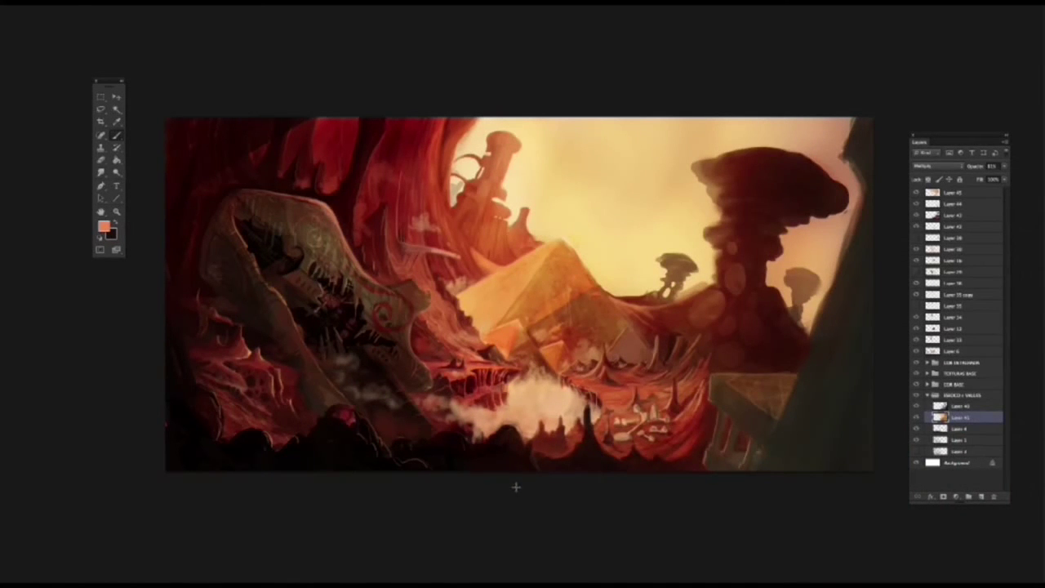
click(104, 226)
key(Return)
right_click(534, 149)
click(676, 484)
key(Return)
drag(608, 230, 631, 151)
mouse_move(571, 196)
mouse_down()
mouse_move(643, 235)
mouse_move(695, 122)
mouse_move(556, 155)
mouse_move(563, 216)
mouse_move(636, 261)
mouse_move(547, 139)
mouse_up()
mouse_move(645, 302)
mouse_down()
mouse_move(587, 245)
mouse_move(603, 188)
mouse_move(619, 210)
mouse_up()
right_click(619, 210)
key(Escape)
right_click(628, 210)
key(Escape)
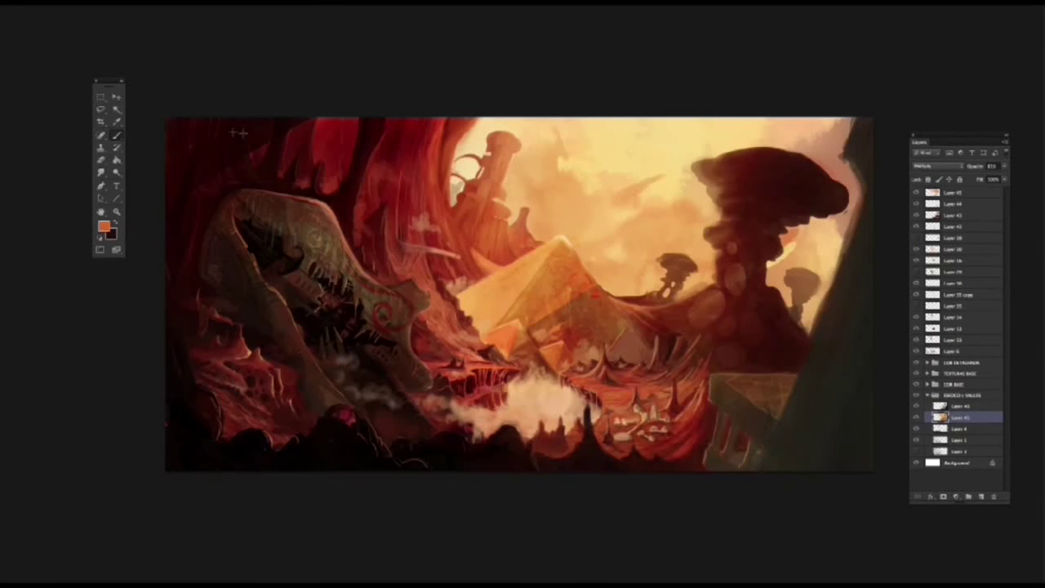
Turn the hidden texture layer over the pyramid back on and add a new layer above Layer 44.
right_click(622, 204)
key(Escape)
alt+click(556, 287)
click(916, 272)
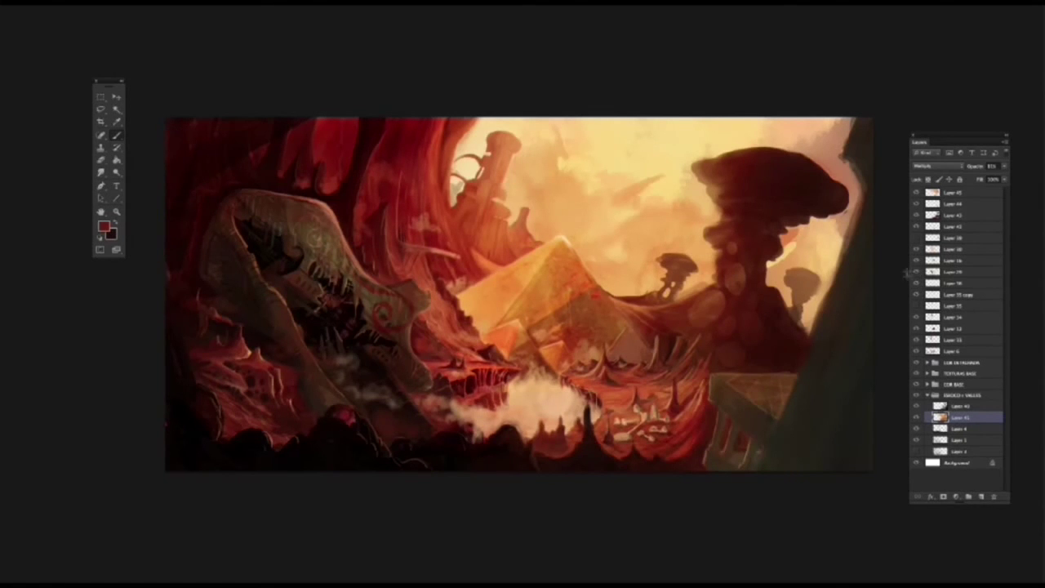
click(919, 216)
click(921, 204)
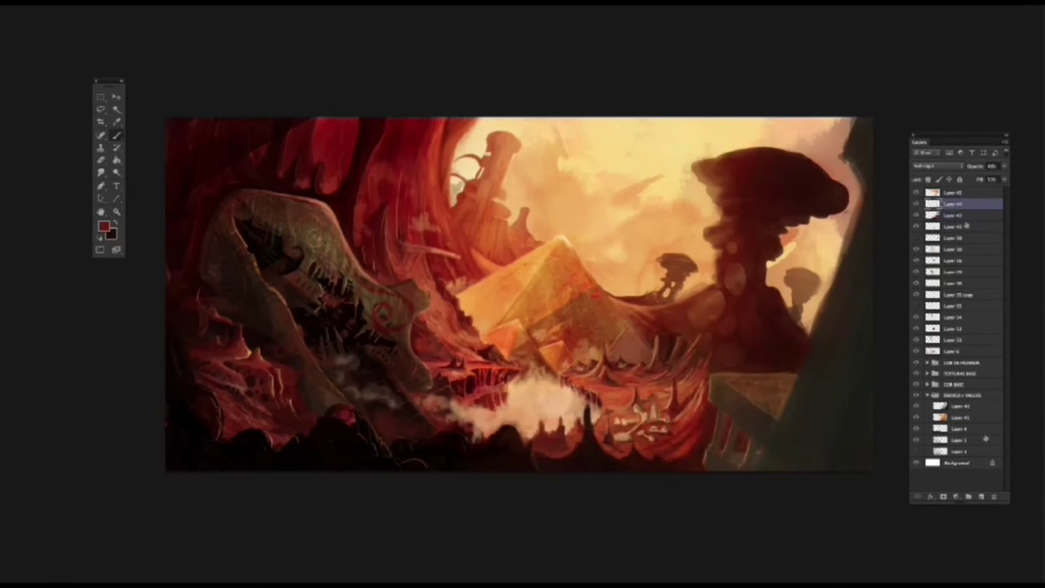
key(ctrl+shift+alt+n)
Paint pale yellow rim highlights and swirls on the ridge and the round rocks around the large column's base.
alt+click(710, 178)
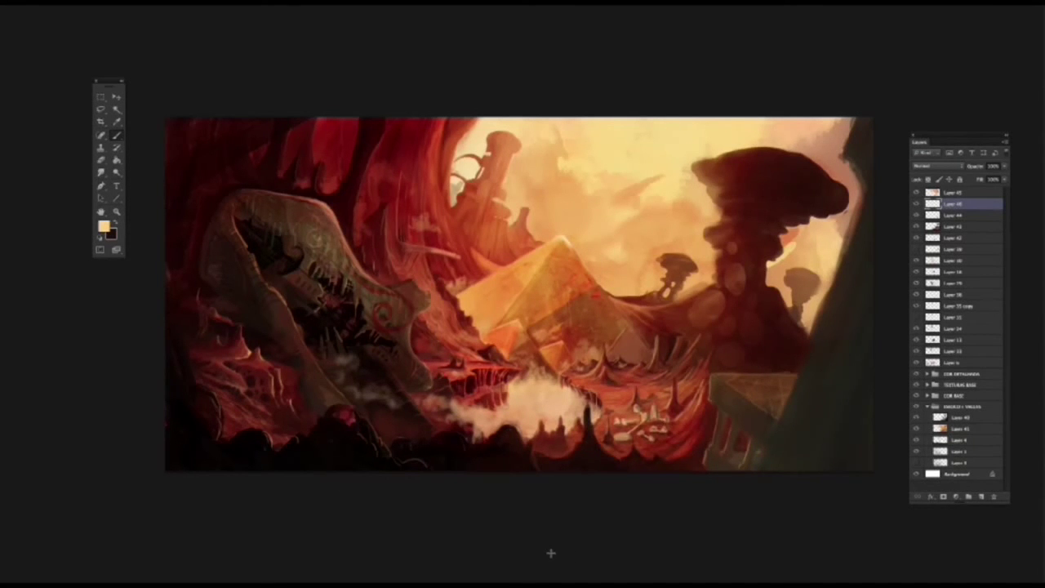
right_click(548, 163)
scroll(588, 343, down, 10)
double_click(552, 363)
right_click(686, 168)
key(Return)
alt+click(738, 209)
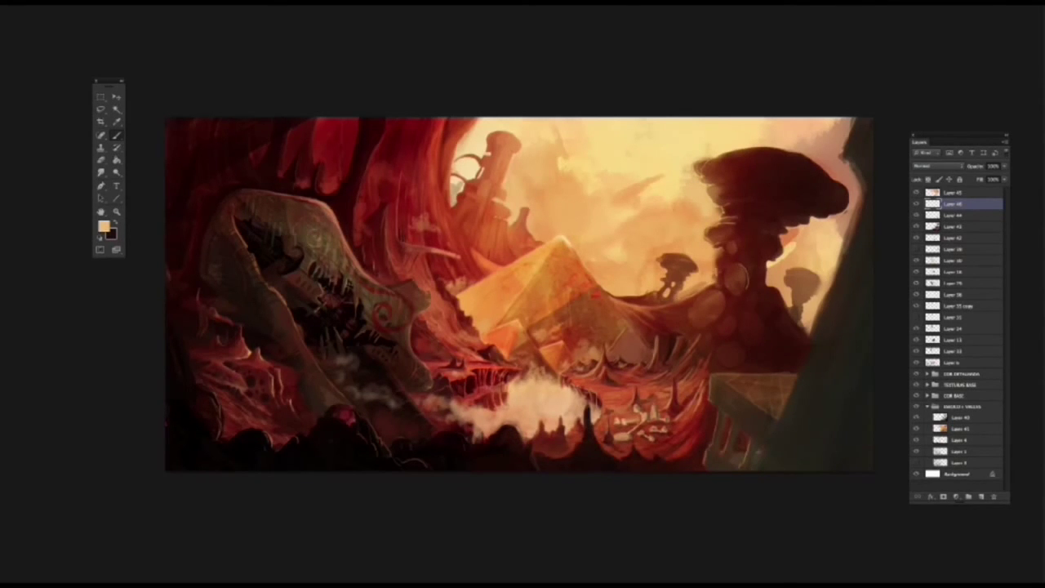
drag(642, 300, 713, 290)
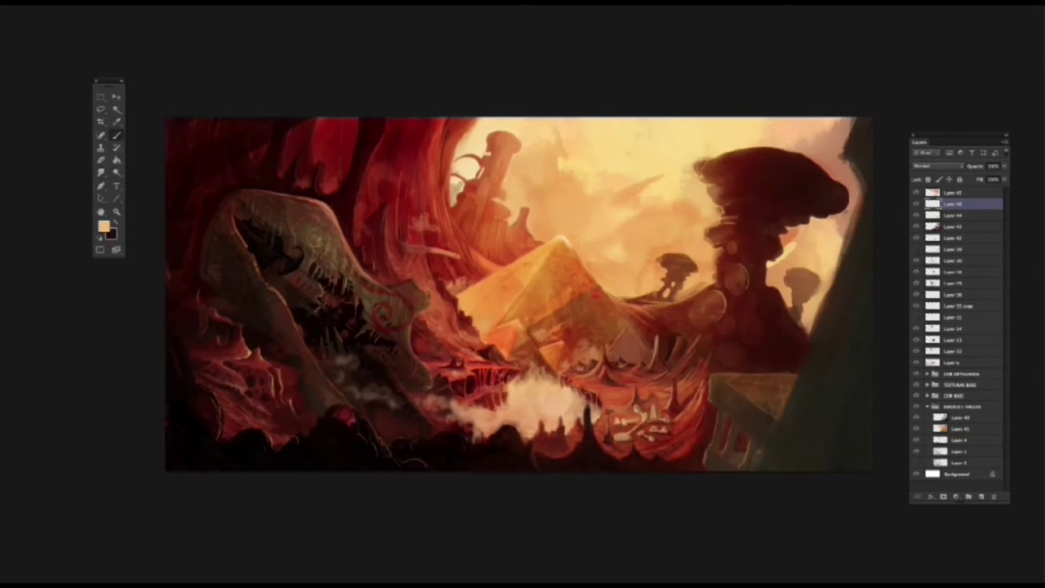
alt+click(744, 212)
right_click(555, 400)
key(Escape)
Lower the opacity of Layer 45, add a new layer above it and test a stroke beside the large column's base.
click(952, 192)
drag(1001, 166, 983, 180)
key(ctrl+shift+alt+n)
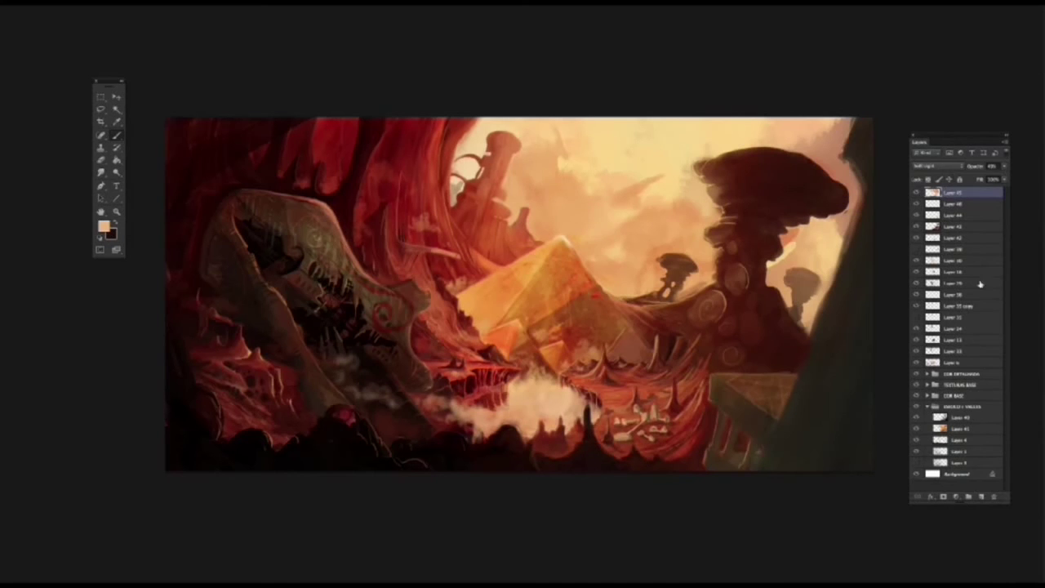
drag(776, 326, 791, 347)
key(ctrl+z)
alt+click(774, 361)
right_click(774, 361)
key(Escape)
Paint dark smoky clouds over the ridge, around the large column's base and between the pyramid and distant tower.
alt+click(452, 417)
mouse_move(795, 317)
mouse_down()
mouse_move(748, 362)
mouse_move(798, 351)
mouse_up()
alt+click(611, 293)
alt+click(617, 287)
mouse_move(607, 287)
mouse_down()
mouse_move(627, 292)
mouse_move(648, 279)
mouse_up()
drag(682, 292, 712, 265)
drag(769, 276, 808, 323)
mouse_move(595, 309)
mouse_down()
mouse_move(604, 263)
mouse_move(637, 242)
mouse_up()
mouse_move(584, 228)
mouse_down()
mouse_move(612, 175)
mouse_move(550, 207)
mouse_move(587, 234)
mouse_move(522, 188)
mouse_up()
Sample new cloud colours and extend the smoky clouds diagonally across the middle of the sky.
right_click(548, 208)
key(Escape)
alt+click(542, 226)
alt+click(555, 163)
mouse_move(572, 163)
mouse_down()
mouse_move(539, 147)
mouse_move(514, 195)
mouse_move(551, 181)
mouse_move(502, 183)
mouse_move(555, 175)
mouse_move(584, 249)
mouse_move(659, 277)
mouse_up()
Set both painting colours to reds and paint red clouds around the small column and beside the distant tower.
click(105, 226)
click(845, 281)
click(942, 273)
click(117, 222)
click(105, 226)
click(844, 282)
click(942, 272)
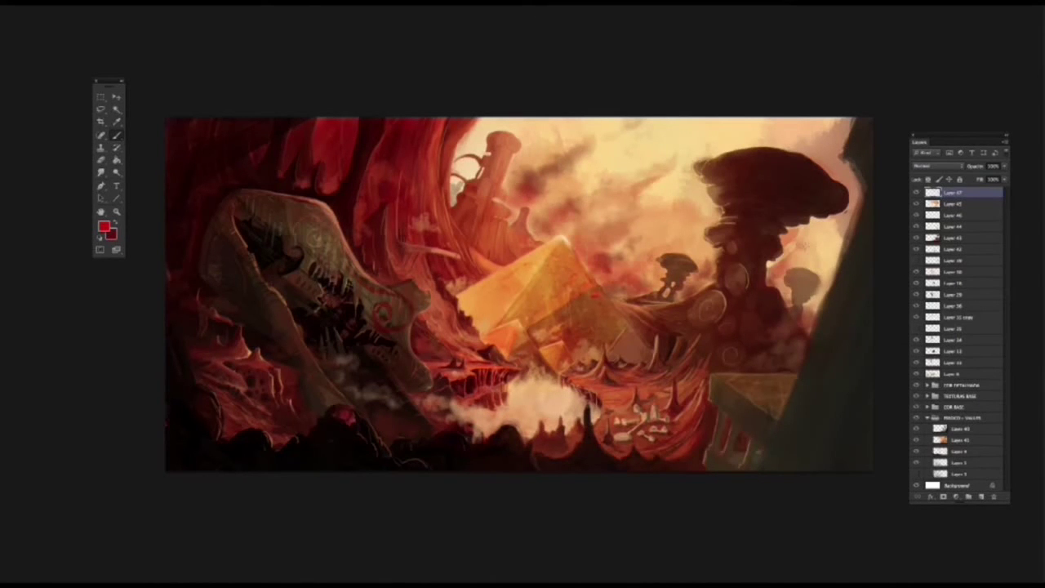
drag(772, 245, 816, 318)
drag(825, 241, 776, 298)
mouse_move(462, 194)
mouse_down()
mouse_move(490, 135)
mouse_move(514, 232)
mouse_up()
key(ctrl+alt+z)
key(ctrl+alt+z)
key(ctrl+alt+z)
mouse_move(457, 149)
mouse_down()
mouse_move(508, 121)
mouse_move(451, 197)
mouse_up()
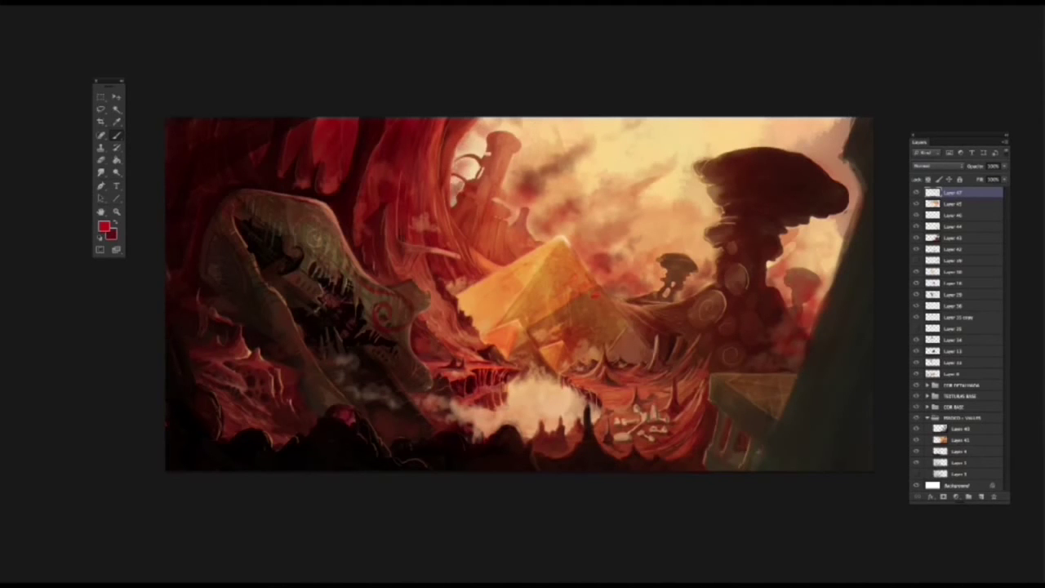
Dab red clouds along the upper sky, beside the large column and over the lit face of the pyramid.
drag(663, 138, 735, 122)
drag(761, 138, 826, 122)
drag(656, 228, 699, 212)
drag(785, 255, 824, 229)
drag(651, 219, 656, 237)
mouse_move(467, 290)
mouse_down()
mouse_move(481, 310)
mouse_move(522, 312)
mouse_up()
drag(512, 292, 550, 315)
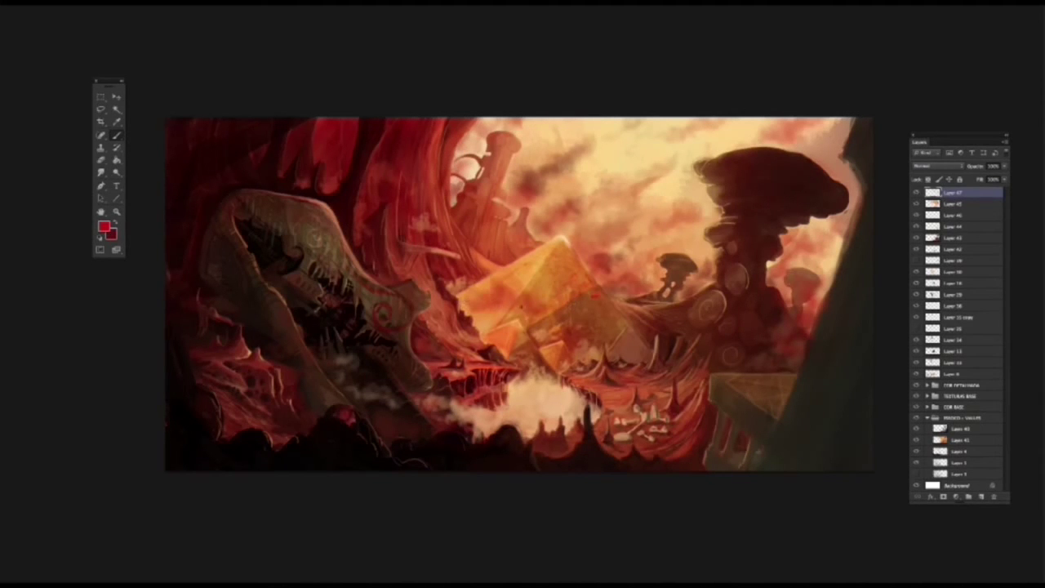
Try red cloud texture over the pyramid and the steam pool, and undo the last strokes.
mouse_move(547, 269)
mouse_down()
mouse_move(513, 343)
mouse_move(565, 372)
mouse_move(591, 424)
mouse_move(527, 437)
mouse_up()
drag(547, 390, 532, 434)
click(93, 5)
click(106, 7)
key(super+alt+z)
key(super+alt+z)
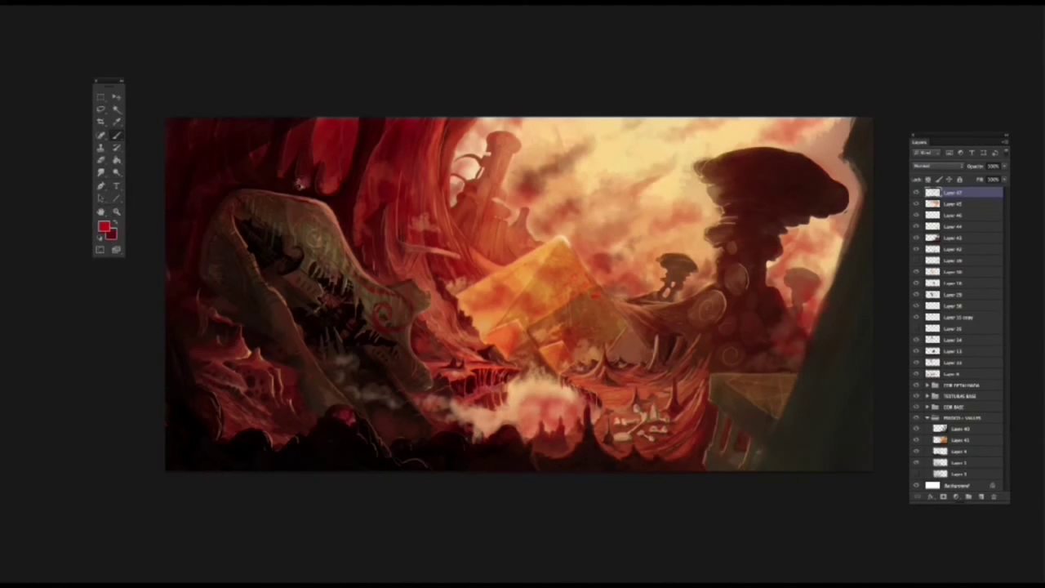
key(super+alt+z)
key(super+alt+z)
key(super+alt+z)
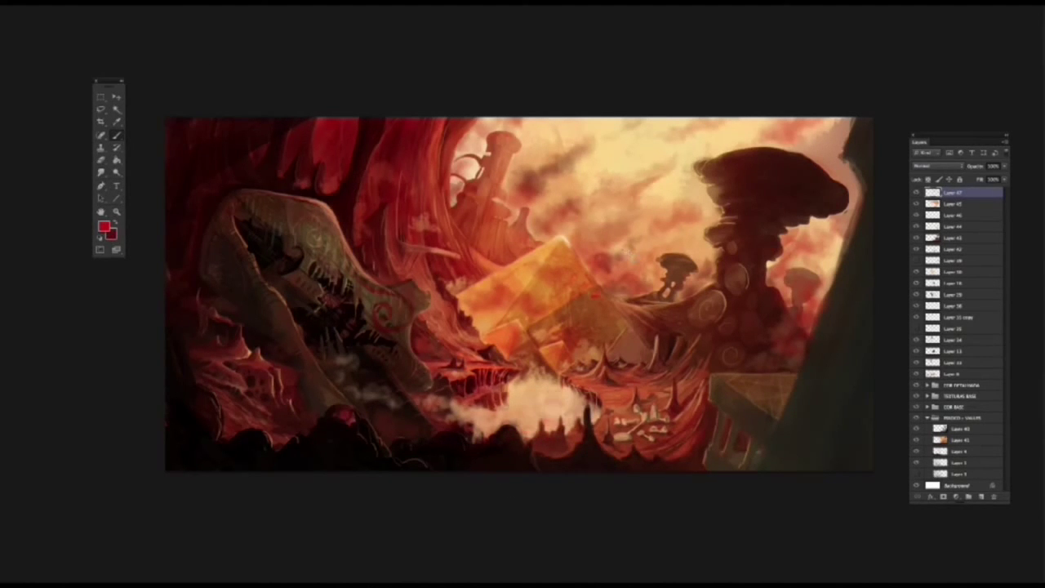
Veil the cave wall, distant tower and large column with pale yellow mist, and show the hidden bottom sketch layer.
mouse_move(314, 139)
mouse_down()
mouse_move(495, 157)
mouse_move(497, 209)
mouse_move(563, 159)
mouse_up()
drag(481, 241, 453, 198)
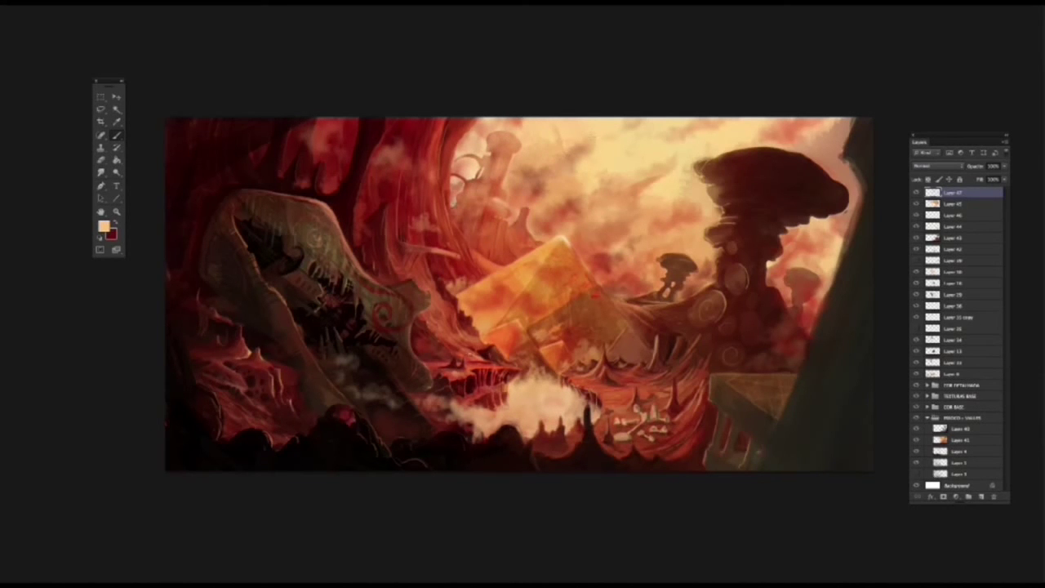
right_click(665, 151)
key(Escape)
mouse_move(832, 163)
mouse_down()
mouse_move(784, 204)
mouse_move(718, 310)
mouse_up()
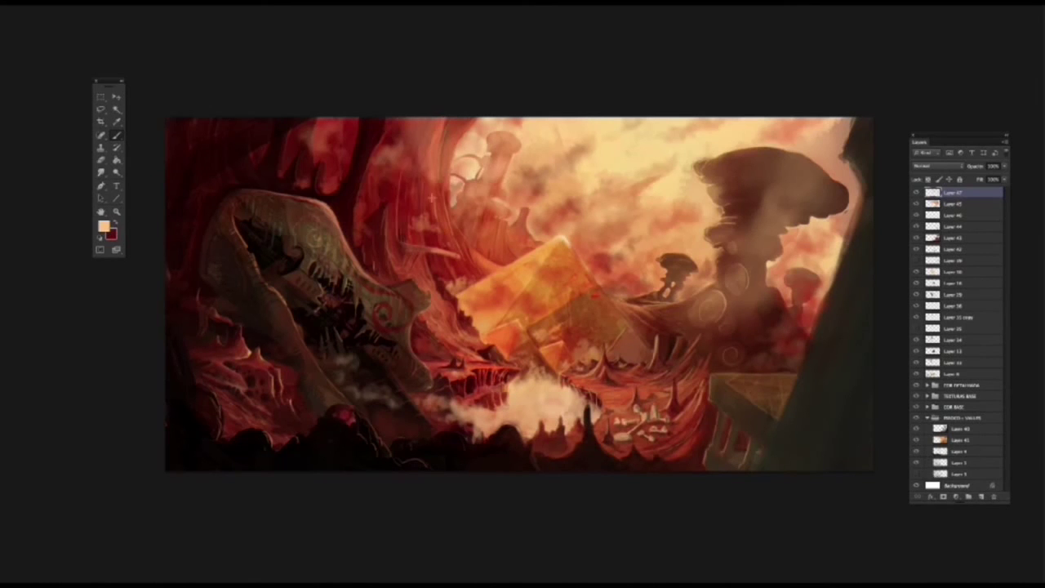
drag(431, 197, 412, 138)
click(916, 481)
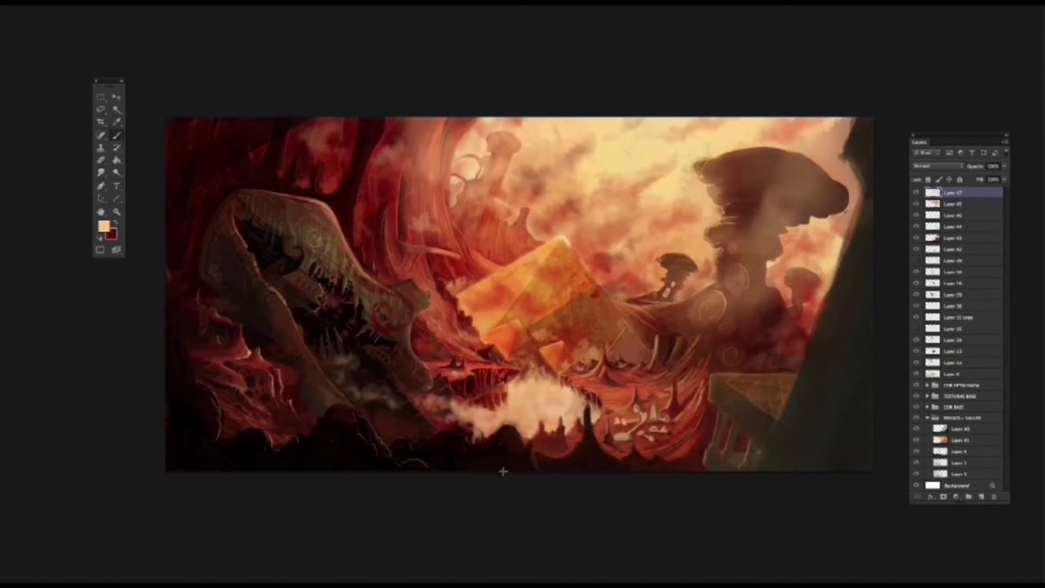
key(ctrl+z)
key(ctrl+z)
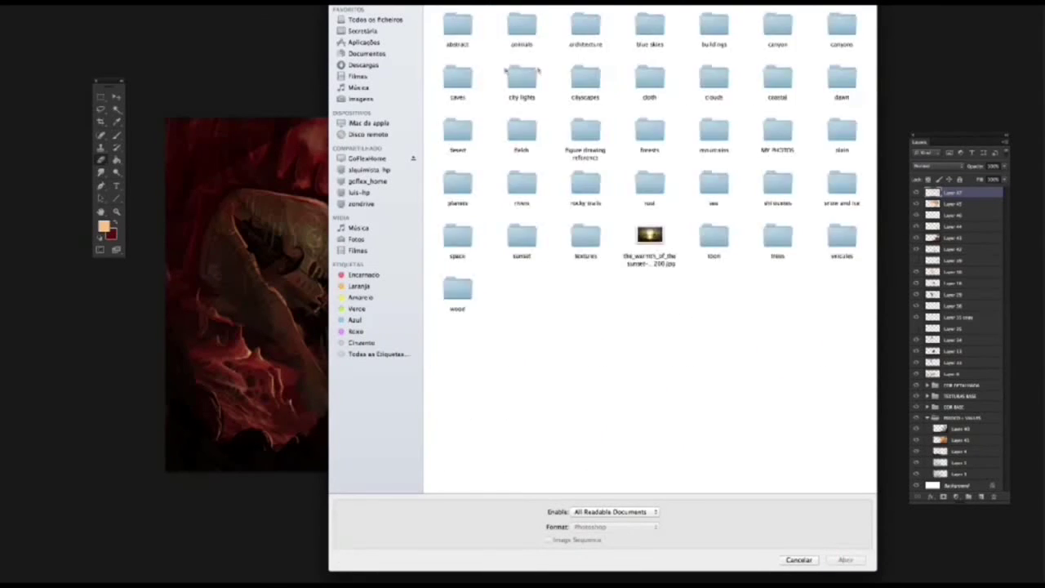
Paste a carved stone texture photo into the painting, set it to Soft Light and move it over the dark cliff.
double_click(536, 140)
double_click(585, 129)
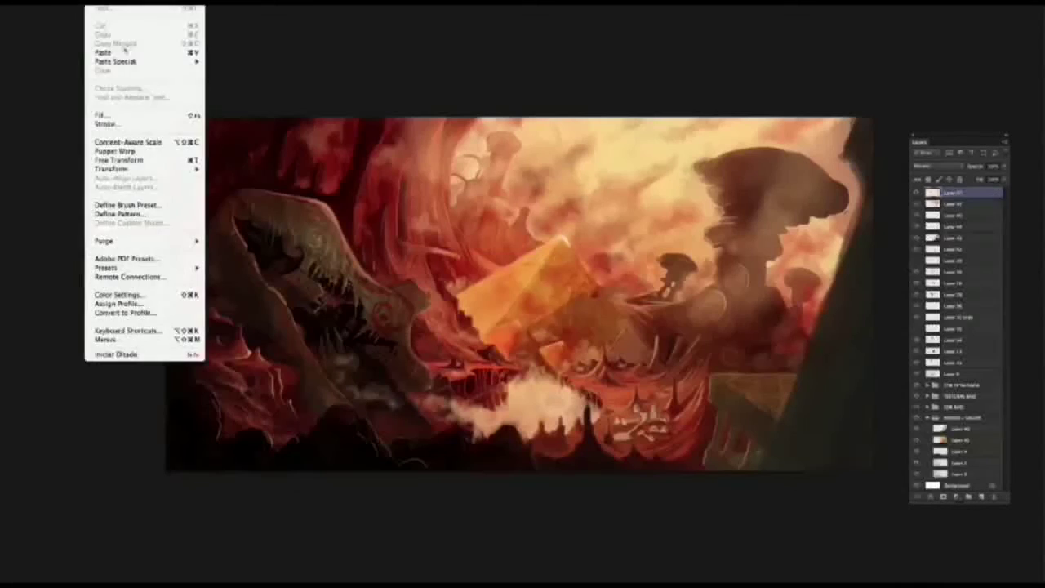
click(116, 46)
click(937, 165)
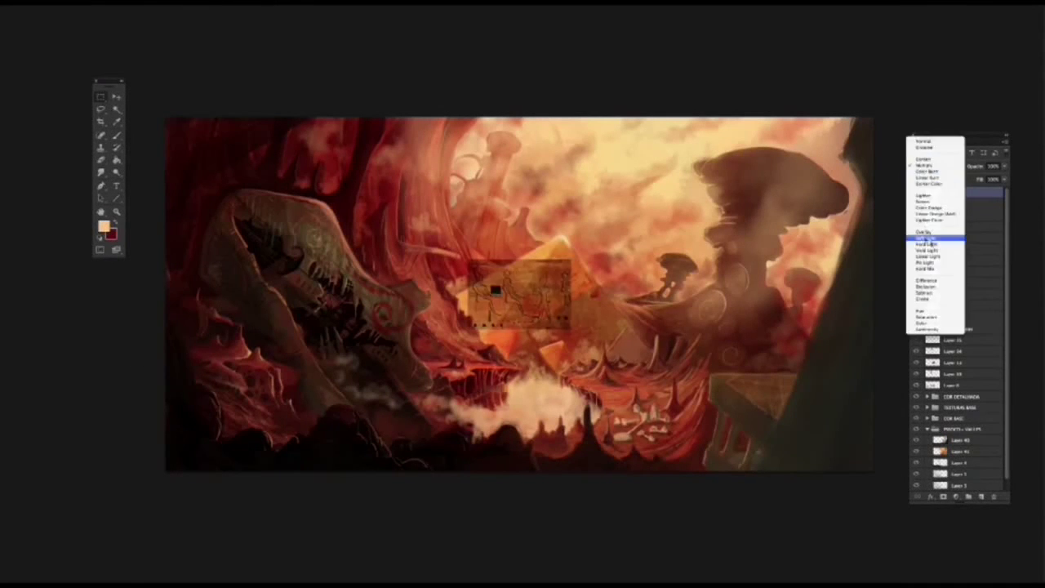
click(933, 234)
drag(551, 283, 852, 345)
Scale and distort the pasted stone texture to follow the slanted face of the dark cliff, and apply the transform.
click(221, 231)
drag(776, 420, 702, 441)
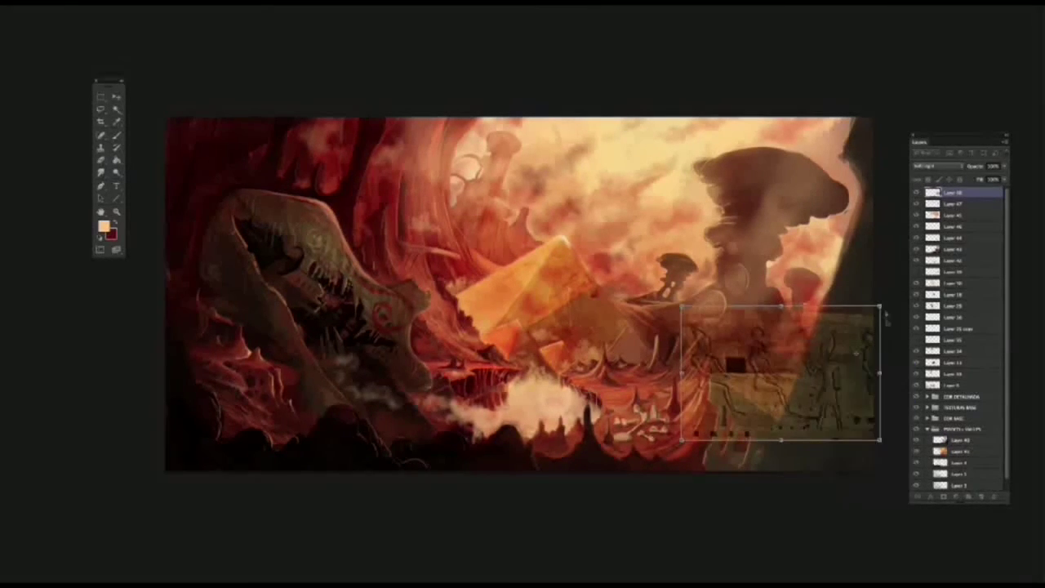
drag(874, 280, 906, 276)
drag(879, 439, 893, 504)
drag(755, 278, 840, 272)
drag(681, 441, 771, 443)
drag(906, 276, 928, 269)
drag(771, 443, 775, 443)
drag(895, 509, 886, 524)
drag(929, 268, 955, 276)
drag(829, 484, 807, 523)
drag(905, 427, 919, 430)
drag(902, 278, 909, 262)
drag(755, 483, 760, 486)
key(Return)
Lower the stone texture layer's opacity and switch to the Eraser to blend it into the cliff.
drag(1005, 144, 936, 139)
drag(992, 170, 968, 181)
click(101, 160)
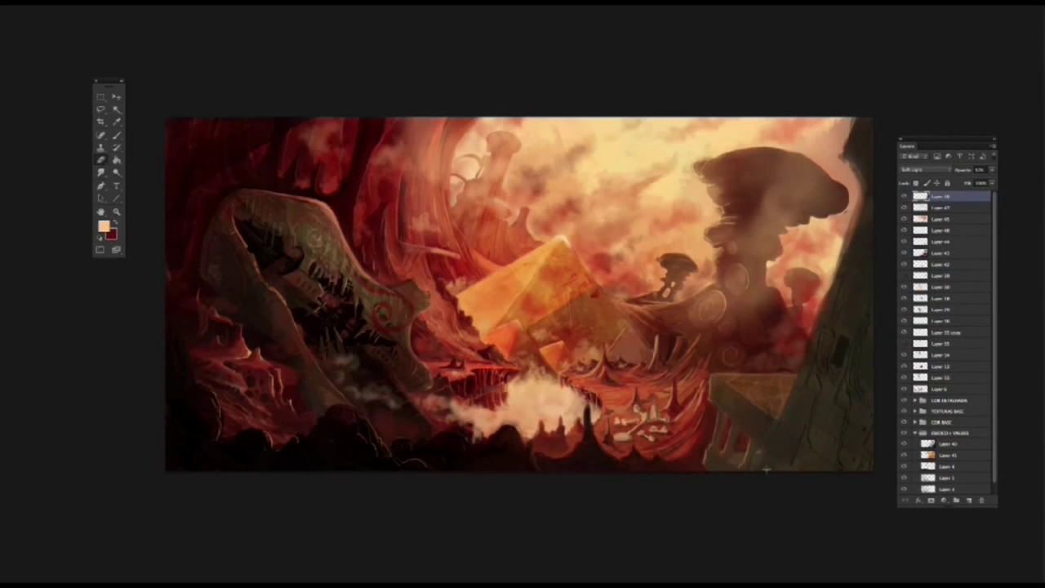
Add a new layer and paint a thin pale yellow rim light along the cliff's slanted edge.
key(b)
key(x)
right_click(795, 315)
key(Escape)
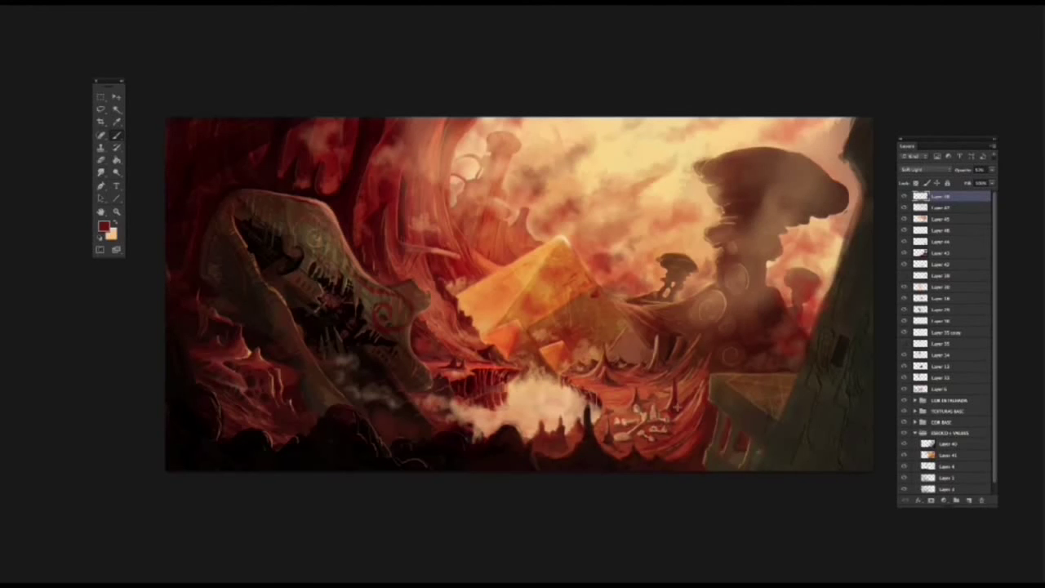
click(973, 500)
right_click(808, 406)
key(Escape)
alt+click(816, 319)
alt+click(811, 347)
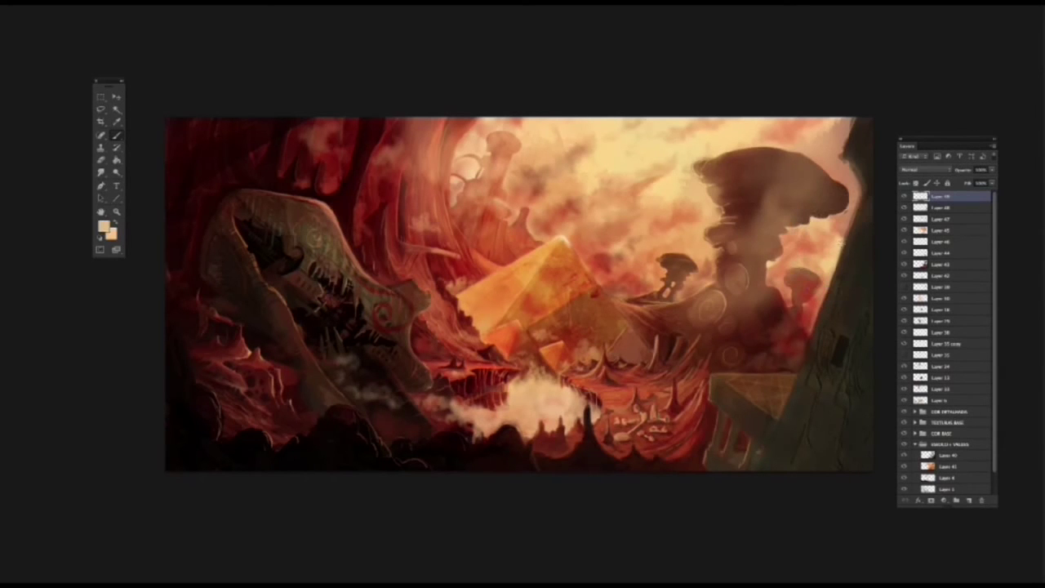
alt+click(841, 261)
alt+click(839, 243)
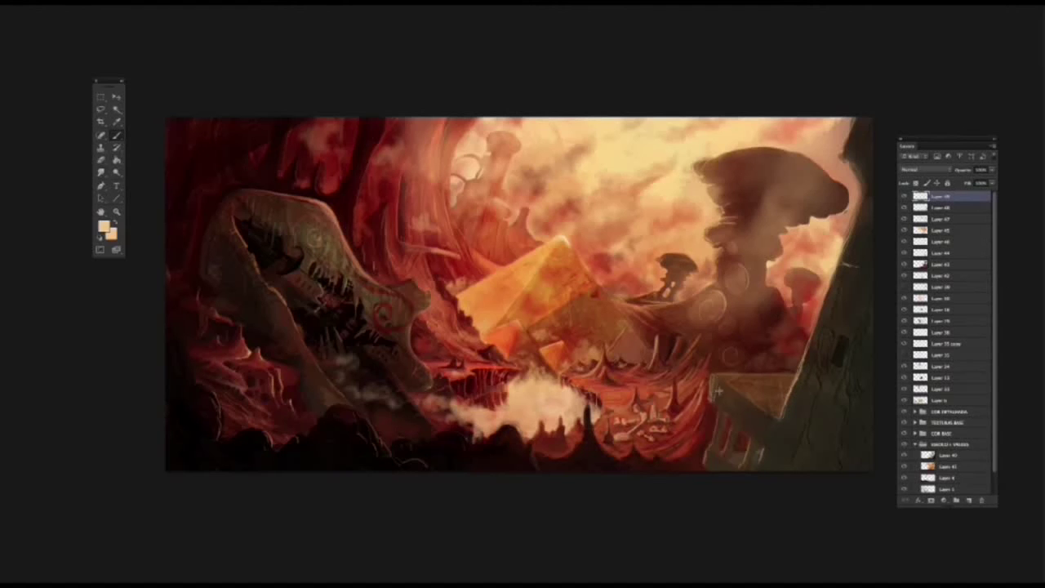
Paint fine pale highlights on the cliff's carved cracks and around the small window opening with sampled colours.
alt+click(738, 396)
right_click(744, 404)
key(Return)
alt+click(844, 266)
drag(790, 379, 789, 418)
alt+click(840, 290)
drag(820, 373, 820, 405)
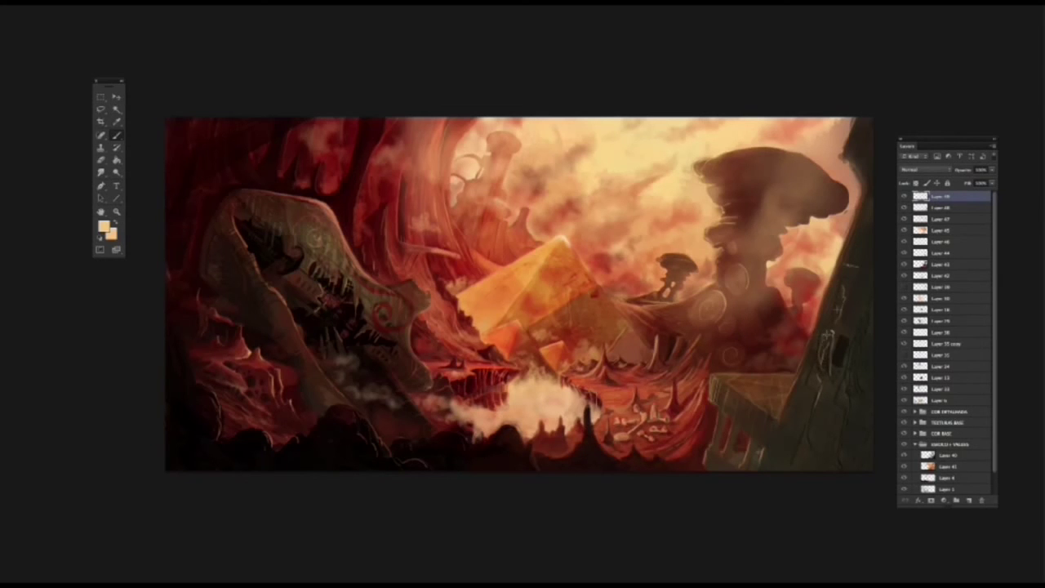
Highlight the top edge of the stone ledge beside the cliff, and light up the pillars beneath it.
drag(718, 380, 784, 375)
alt+click(759, 380)
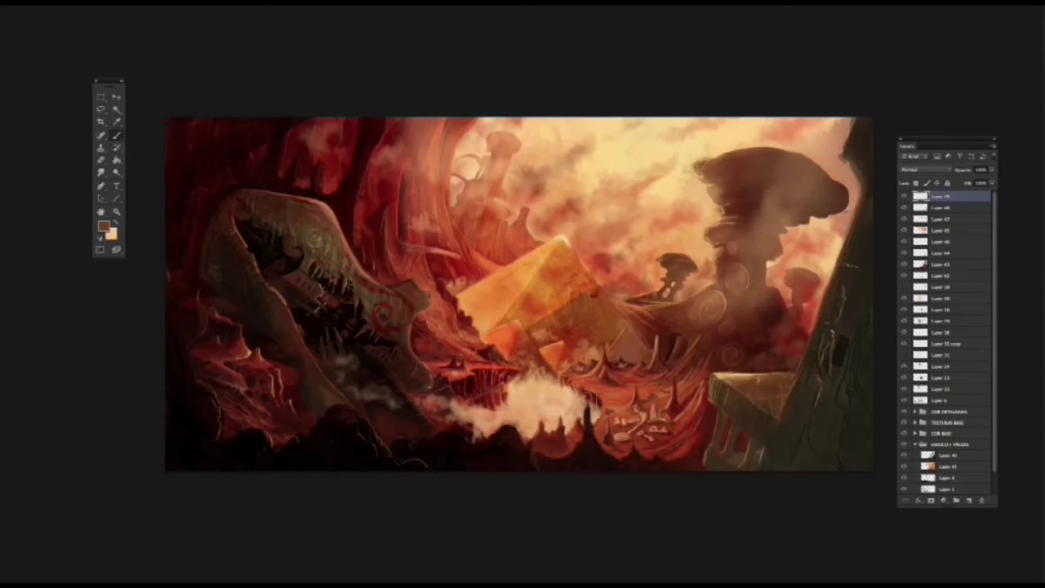
alt+click(733, 423)
drag(744, 442, 738, 454)
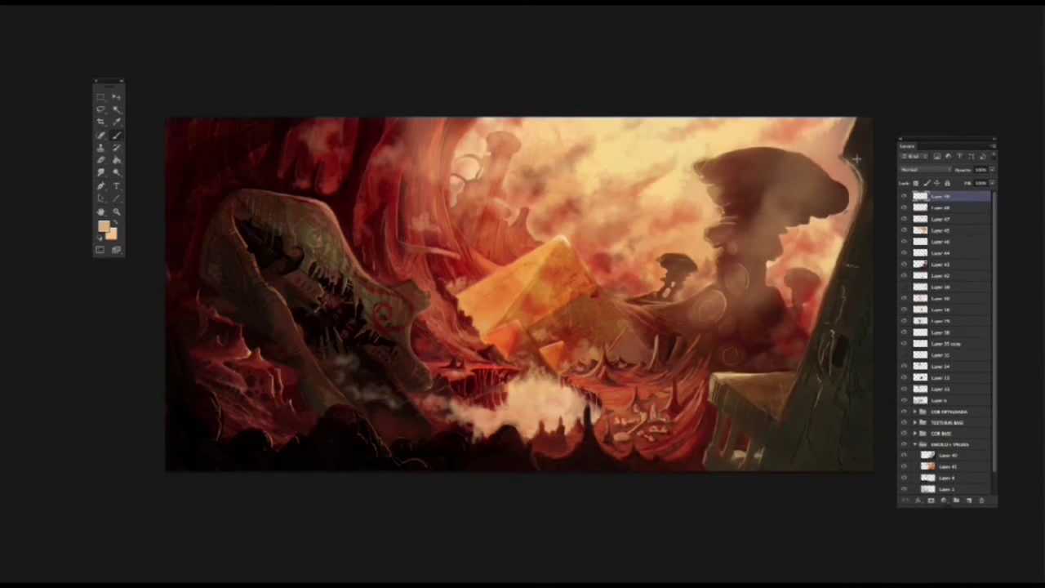
On a new layer, paint a pale yellow cloaked figure on the stone ledge, with a dark central fold and tiny figures beside it.
key(ctrl+shift+alt+n)
mouse_move(759, 377)
mouse_down()
mouse_move(774, 319)
mouse_move(776, 378)
mouse_up()
mouse_move(766, 319)
mouse_down()
mouse_move(757, 380)
mouse_move(768, 318)
mouse_move(768, 362)
mouse_move(754, 377)
mouse_up()
mouse_move(753, 341)
mouse_down()
mouse_move(749, 380)
mouse_move(772, 387)
mouse_up()
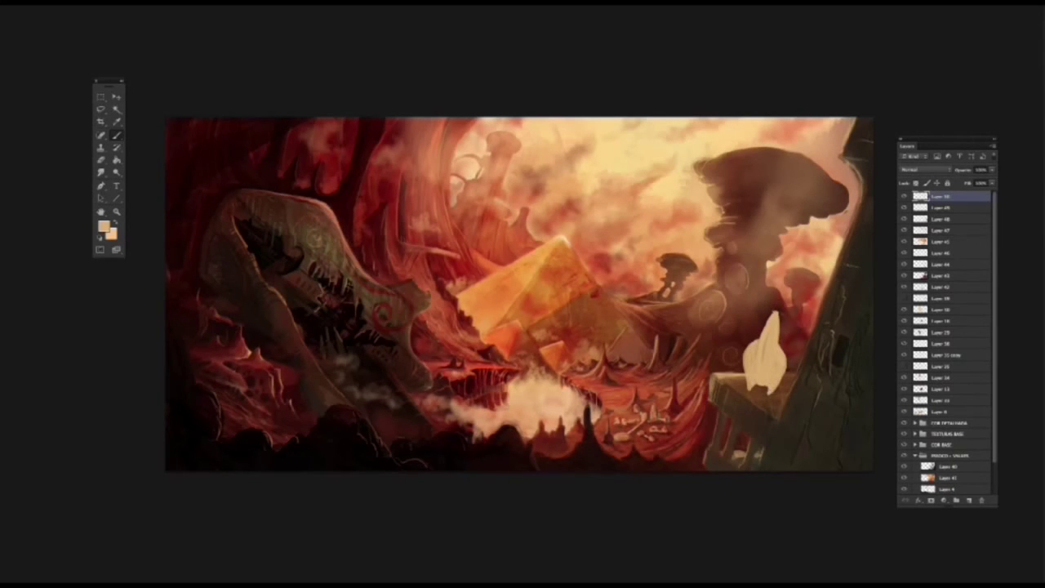
alt+click(759, 319)
drag(764, 336, 758, 390)
alt+click(771, 359)
alt+click(777, 318)
alt+click(782, 357)
alt+click(772, 367)
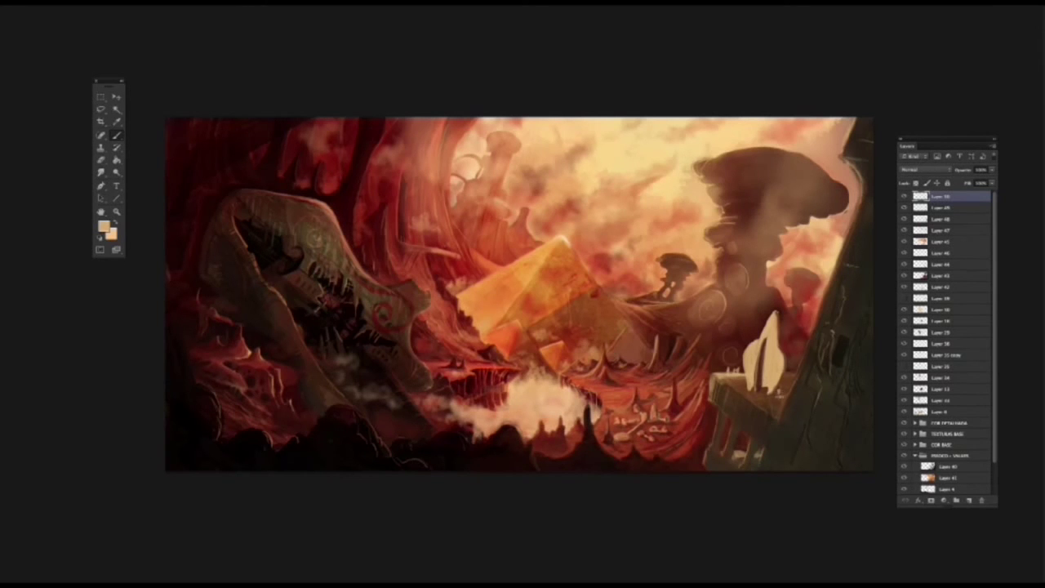
Duplicate the figure layer, shrink the copy and place it in the lower-left cave, hide the original, and sample a dark red.
key(ctrl+j)
key(v)
drag(773, 315, 263, 350)
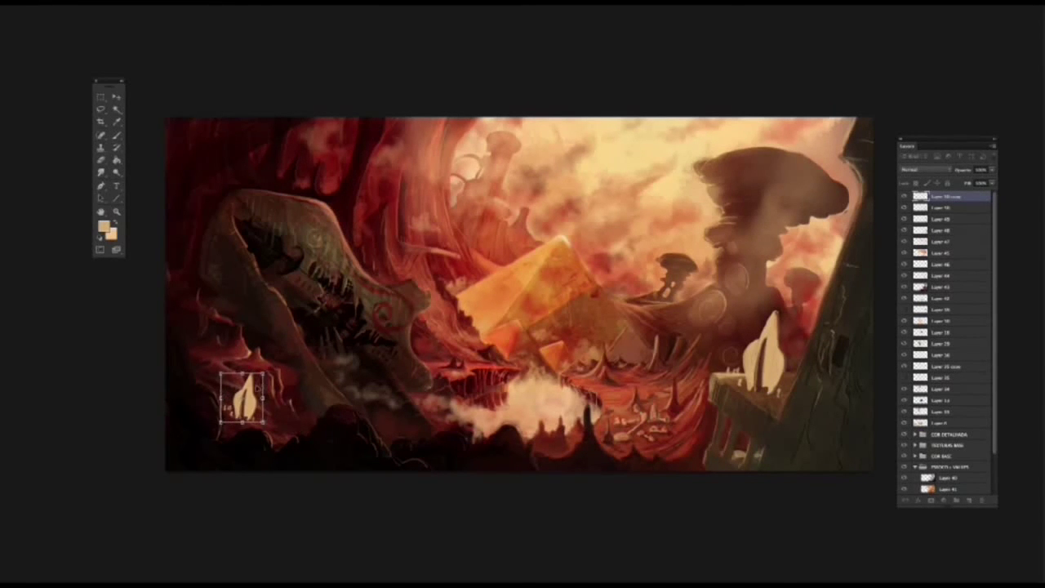
click(903, 207)
alt+click(413, 279)
key(ctrl+a)
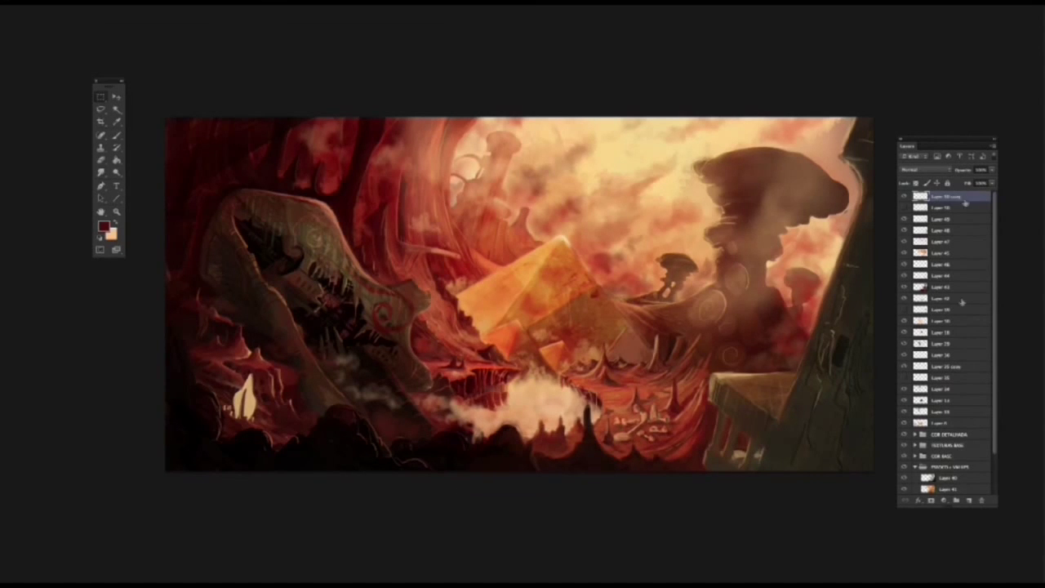
right_click(386, 235)
click(242, 400)
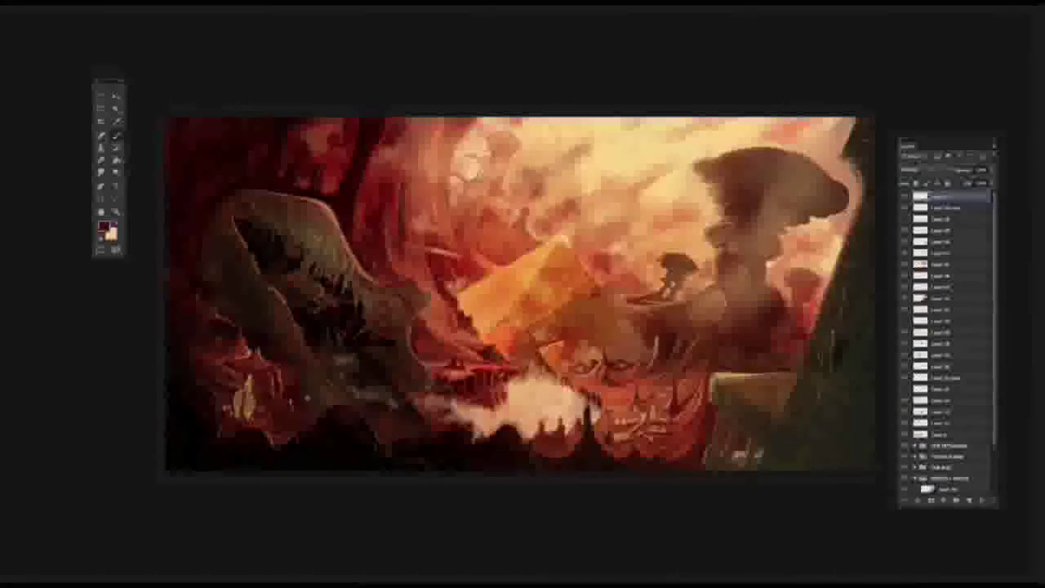
Try to veil the small figure in dark red mist on a new layer and darken the skull's outer edge.
mouse_move(243, 386)
mouse_down()
mouse_move(242, 415)
mouse_move(204, 433)
mouse_move(210, 447)
mouse_move(275, 461)
mouse_up()
alt+click(253, 376)
key(alt+super+z)
key(alt+super+z)
key(alt+super+z)
key(alt+super+z)
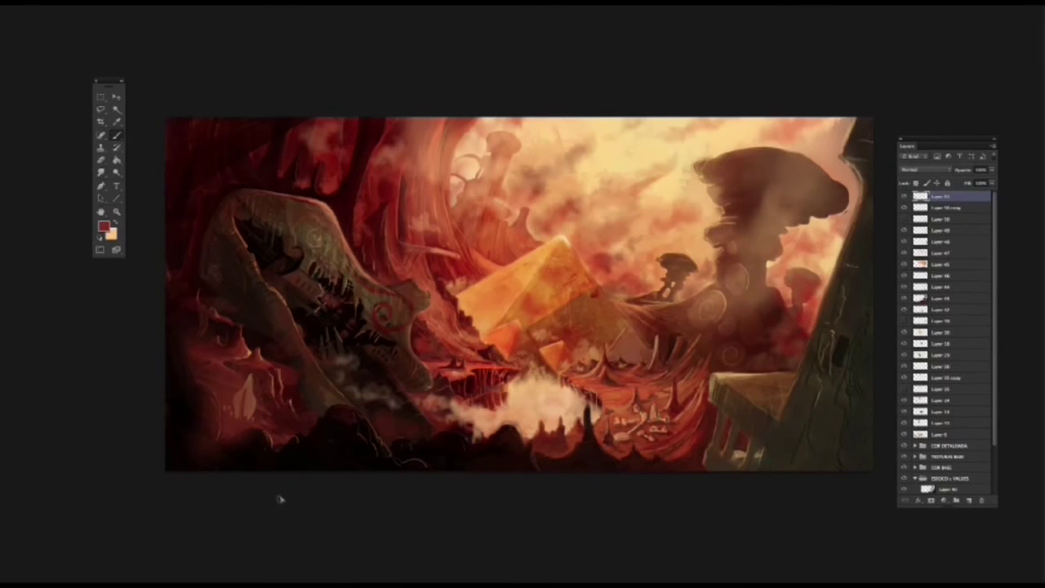
drag(260, 379, 249, 309)
drag(209, 268, 204, 214)
key(alt+super+z)
alt+click(212, 200)
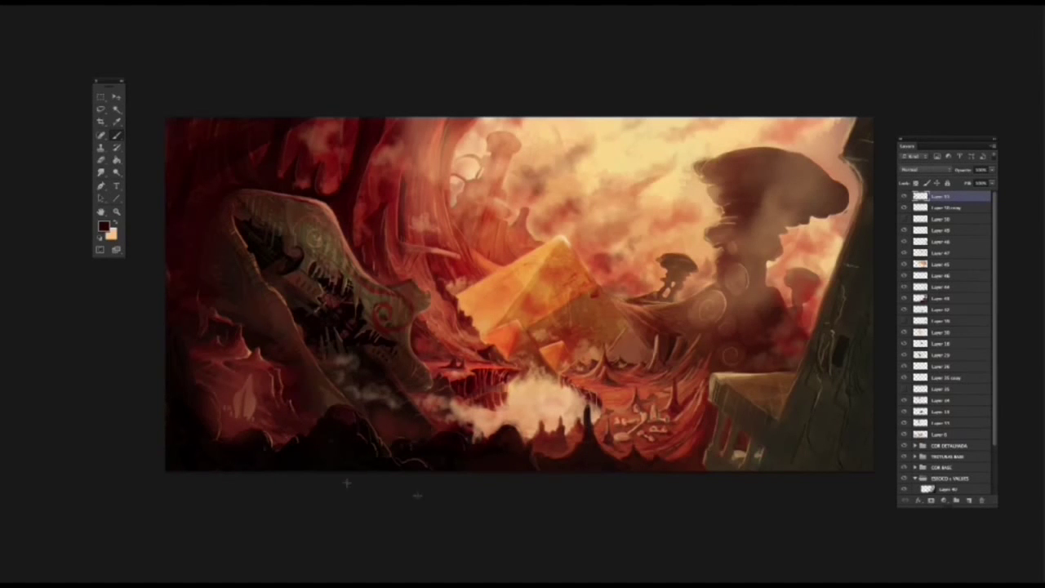
Check the composition with the canvas flipped horizontally, restore it, and paint more reddish mist over the small cave figure.
key(h)
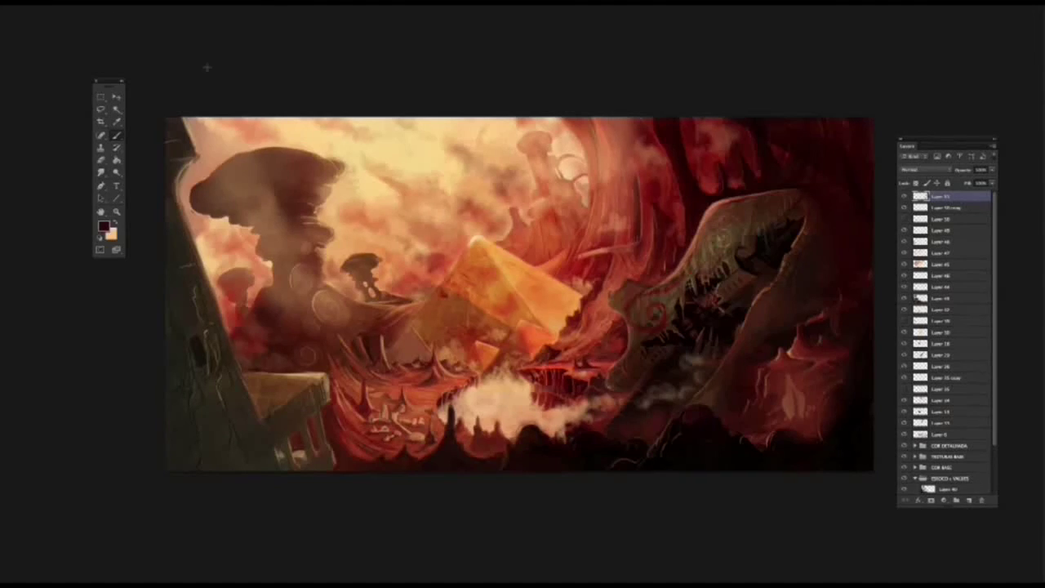
click(92, 3)
click(236, 104)
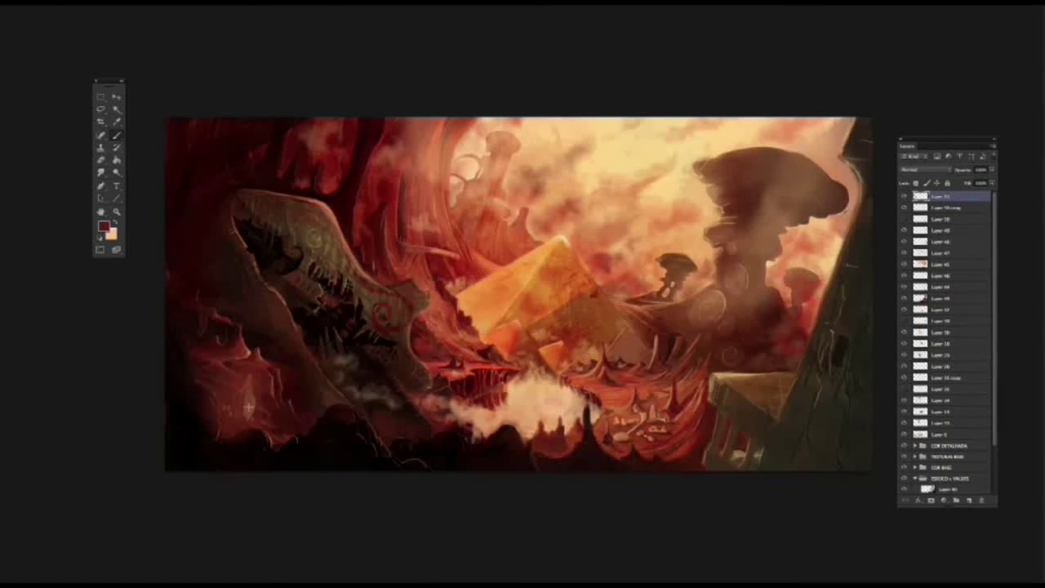
drag(252, 373, 253, 406)
drag(250, 397, 243, 416)
Move the small figure's layer onto the stone ledge, transform it there, and return to the paint layer above it.
click(947, 207)
key(v)
drag(236, 391, 770, 395)
click(94, 3)
click(131, 190)
key(Return)
click(903, 197)
click(941, 197)
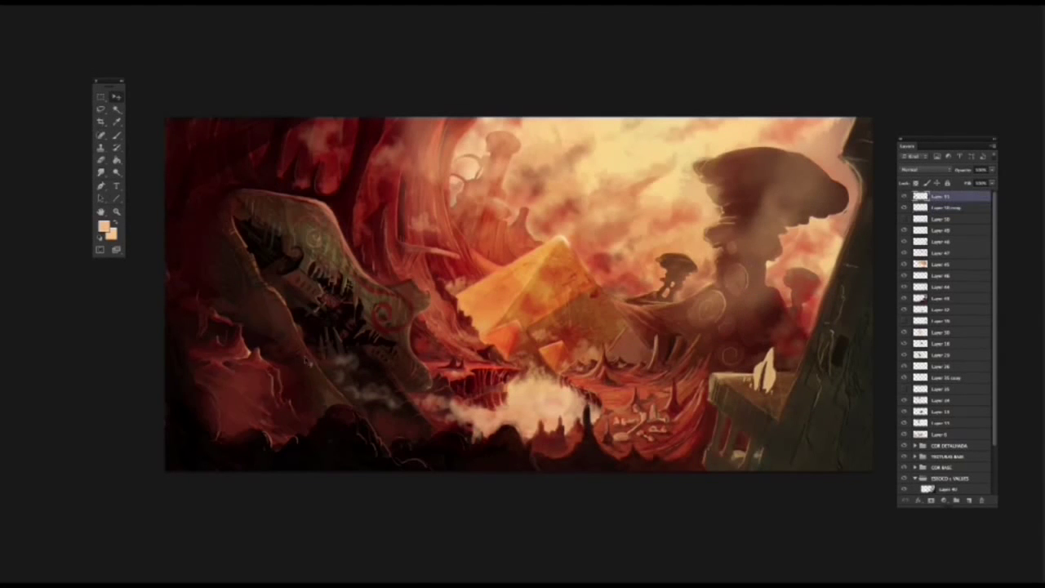
Repaint the ledge figure in muted pink tones with sampled shadows and highlights, comparing it with the paint layer hidden.
click(103, 227)
click(634, 360)
mouse_move(765, 364)
mouse_down()
mouse_move(759, 341)
mouse_move(767, 362)
mouse_move(778, 359)
mouse_up()
alt+click(768, 363)
alt+click(771, 363)
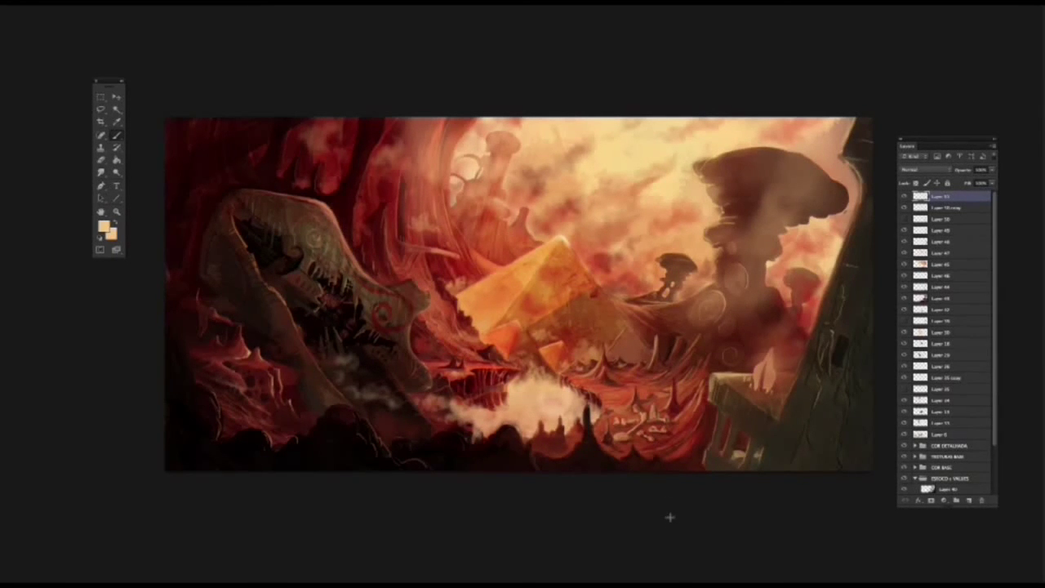
alt+click(421, 340)
click(116, 136)
right_click(669, 484)
double_click(669, 484)
click(904, 197)
click(904, 197)
Cover the pale shapes on the lower-right cavern floor with sampled reds.
click(102, 109)
click(117, 135)
alt+click(662, 430)
drag(663, 429, 651, 415)
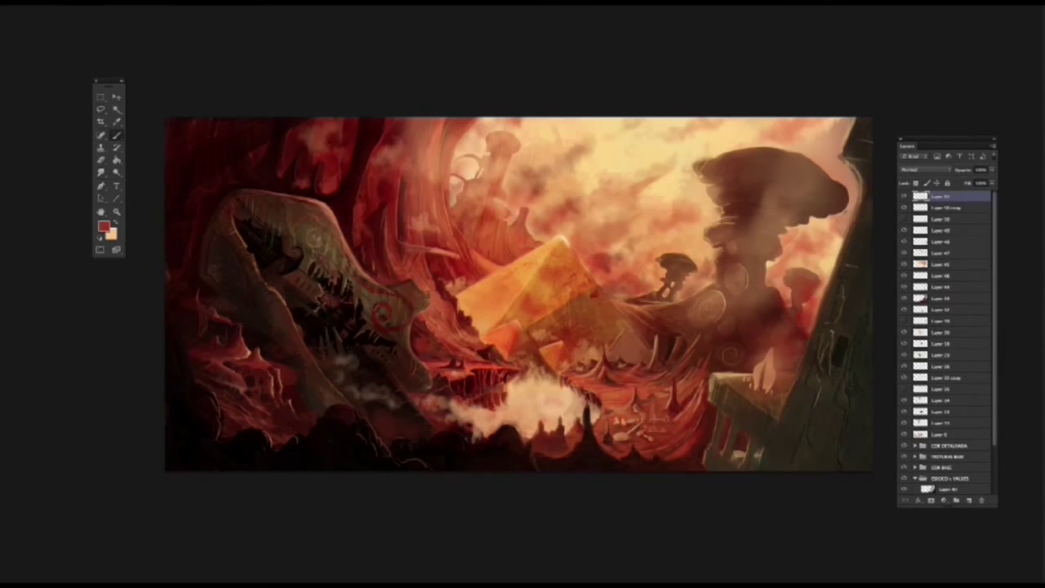
right_click(652, 433)
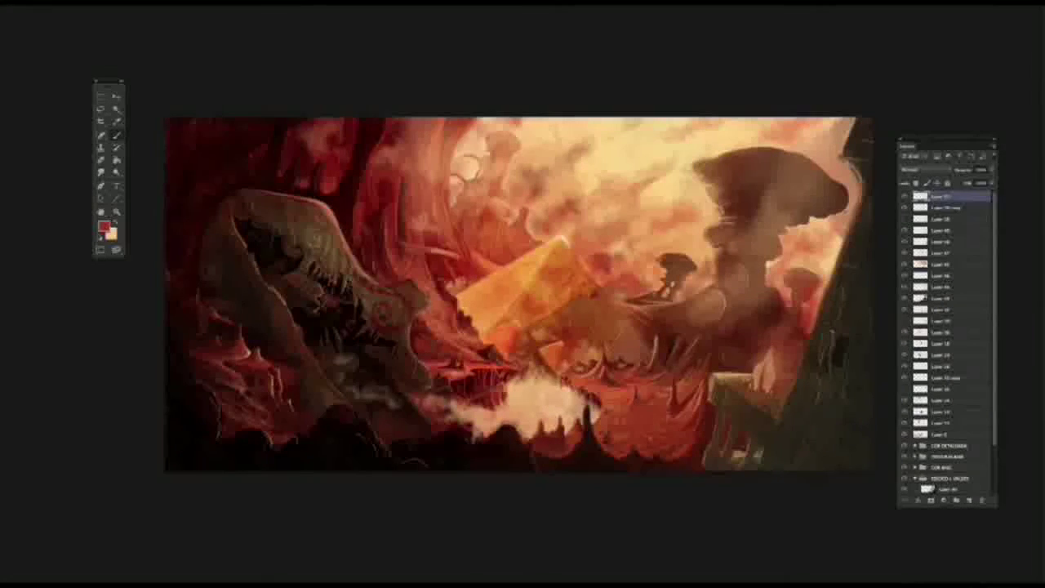
alt+click(630, 409)
alt+click(686, 408)
alt+click(574, 441)
alt+click(627, 415)
alt+click(613, 416)
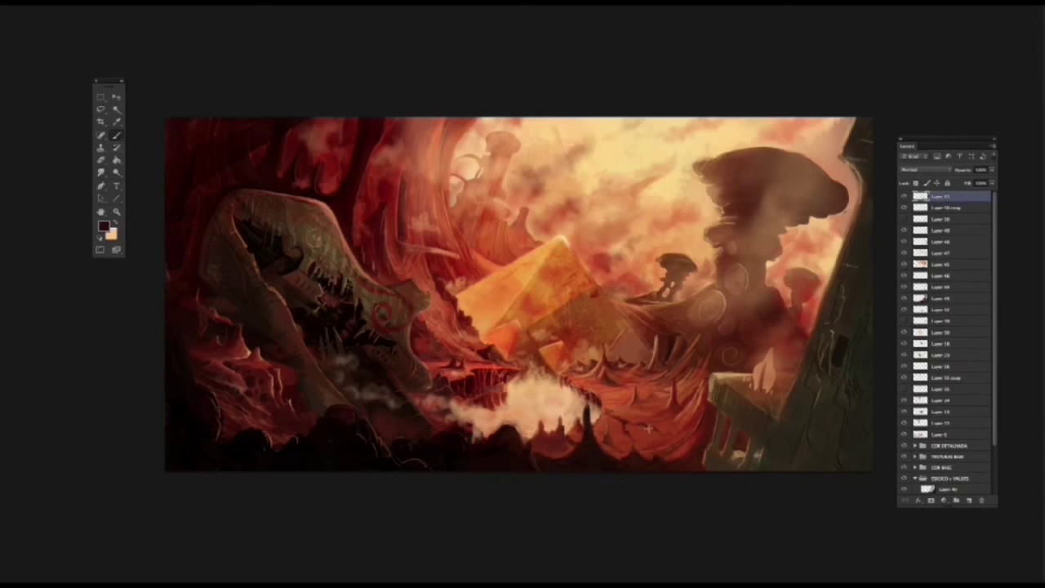
Paint branching dark cracks across the red floor beside the steam pool using sampled dark tones.
drag(641, 424, 666, 435)
drag(609, 411, 608, 421)
alt+click(594, 424)
alt+click(517, 465)
alt+click(642, 335)
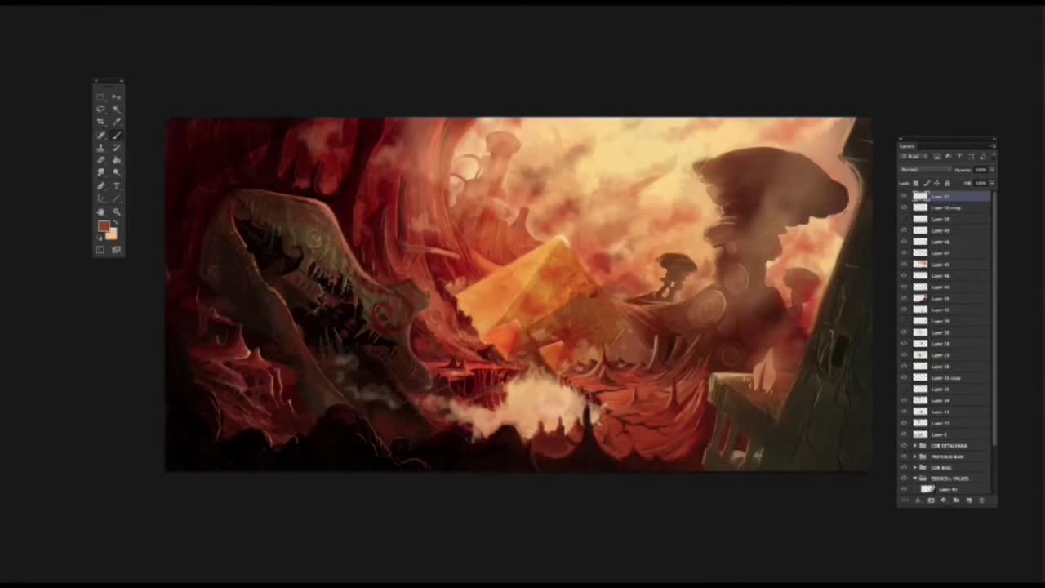
Duplicate the soft-light texture layer, reposition and transform the copy over the ground beside the pyramid, and switch to the Eraser.
click(904, 393)
click(938, 343)
key(ctrl+j)
drag(593, 319, 658, 351)
click(94, 3)
mouse_move(114, 169)
click(227, 196)
drag(489, 482, 513, 501)
key(Return)
click(100, 97)
key(e)
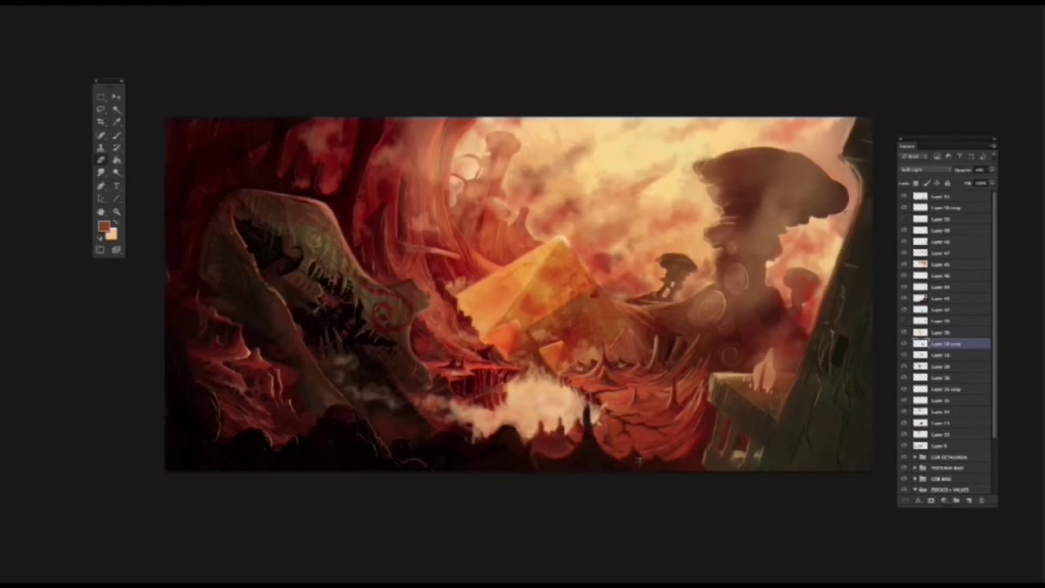
key(ctrl+alt+j)
key(Return)
key(v)
key(ctrl+bracketright)
key(ctrl+bracketright)
key(ctrl+bracketright)
key(ctrl+bracketright)
key(ctrl+bracketright)
key(ctrl+bracketright)
key(ctrl+bracketright)
click(95, 3)
click(245, 288)
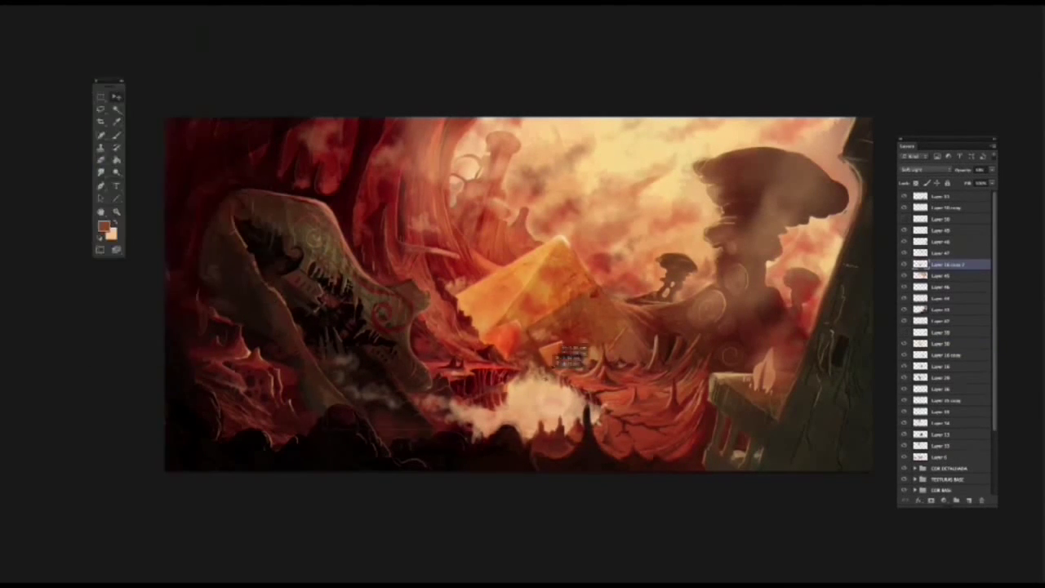
click(95, 2)
click(245, 187)
drag(379, 257, 401, 249)
drag(379, 380, 391, 366)
click(100, 97)
key(Return)
click(981, 500)
key(Return)
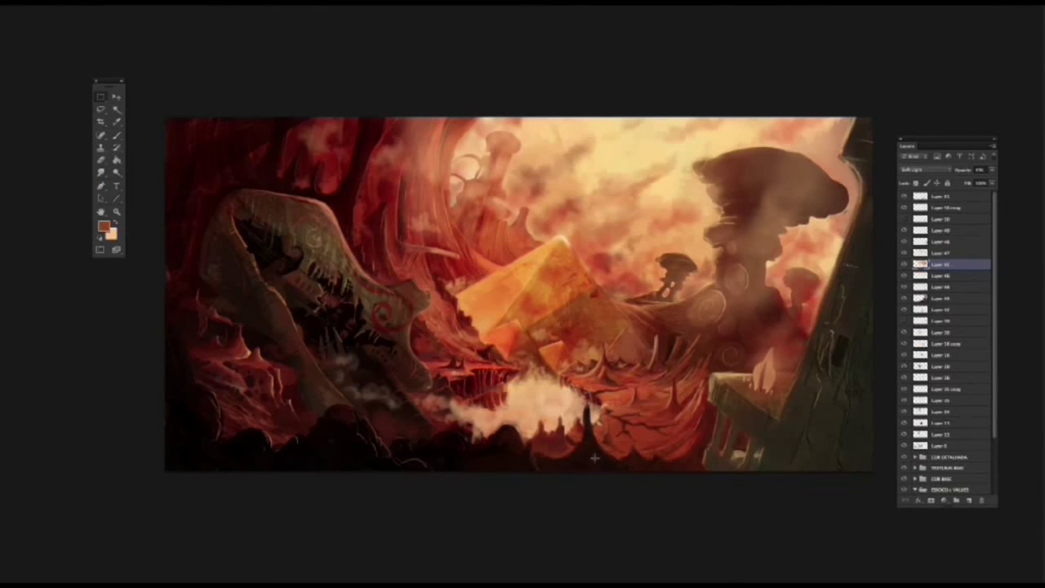
Choose a soft brush with the pale orange colour and paint a diagonal light ray across the mushroom tower to the ledge figure.
click(115, 221)
click(117, 136)
key(F5)
key(F5)
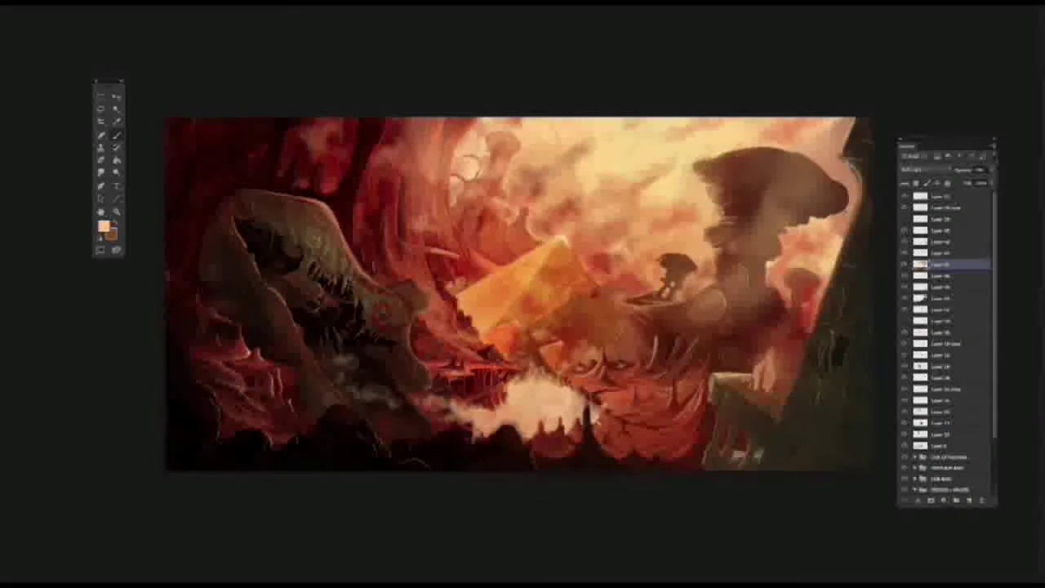
key(F5)
key(F5)
key(F5)
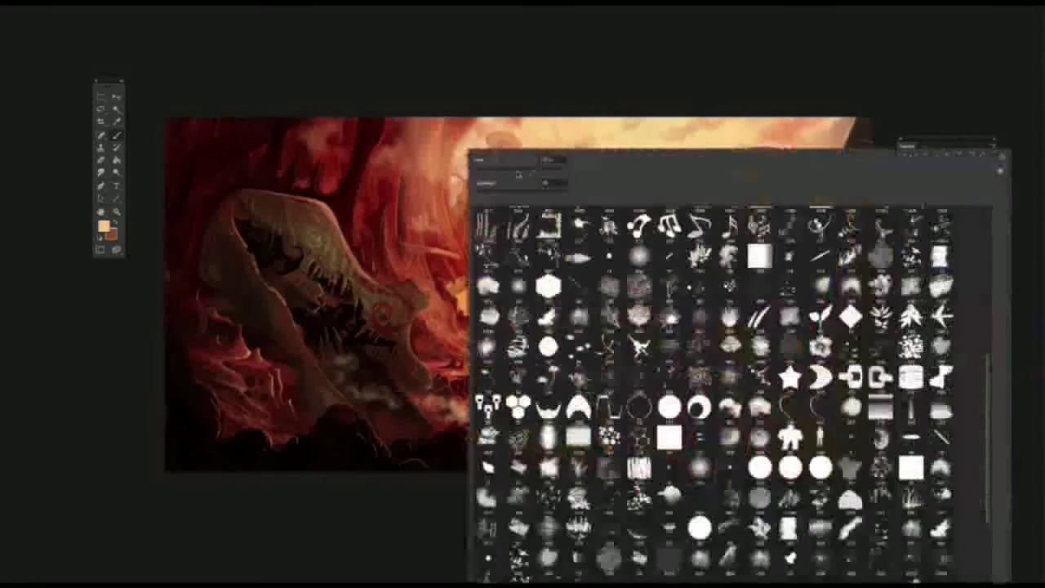
key(F5)
drag(712, 160, 806, 300)
key(ctrl+z)
mouse_move(693, 255)
mouse_down()
mouse_move(736, 309)
mouse_move(795, 433)
mouse_up()
drag(757, 149, 834, 328)
Paint several diagonal pale light rays falling from the cave ceiling above the skull.
drag(212, 121, 371, 426)
key(ctrl+z)
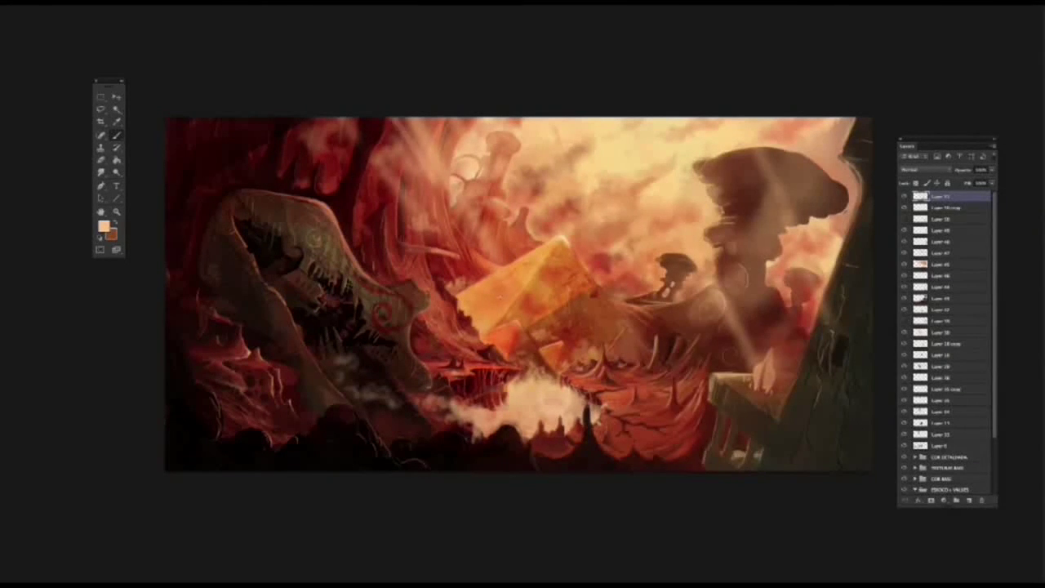
key(ctrl+z)
drag(321, 120, 363, 172)
right_click(417, 147)
drag(393, 119, 415, 147)
drag(359, 119, 375, 144)
drag(313, 119, 362, 189)
drag(290, 97, 408, 244)
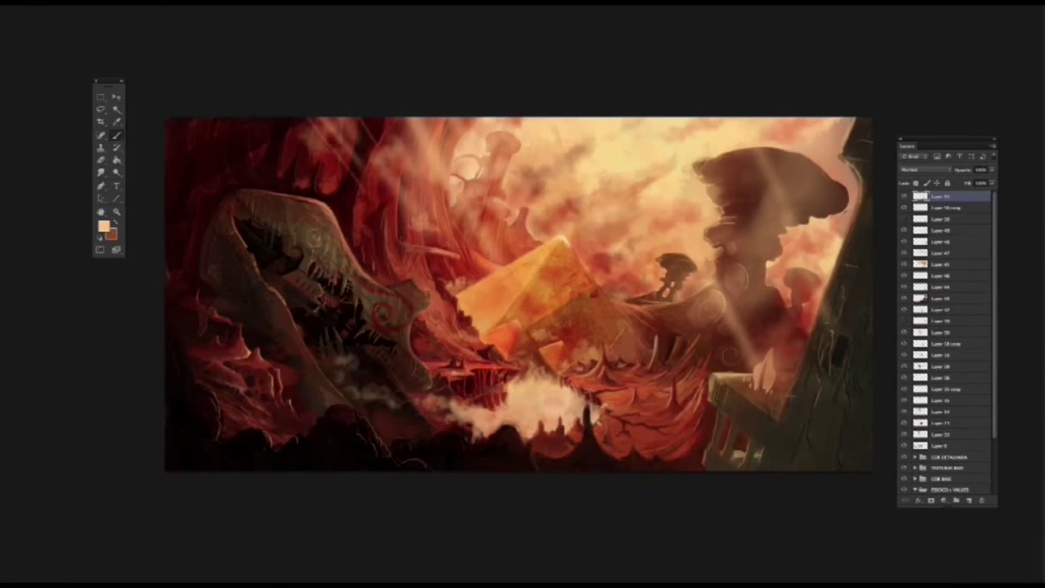
On a new layer, retouch the ledge figure and the ground around the pyramid with sampled dark, orange and rust tones.
alt+click(787, 378)
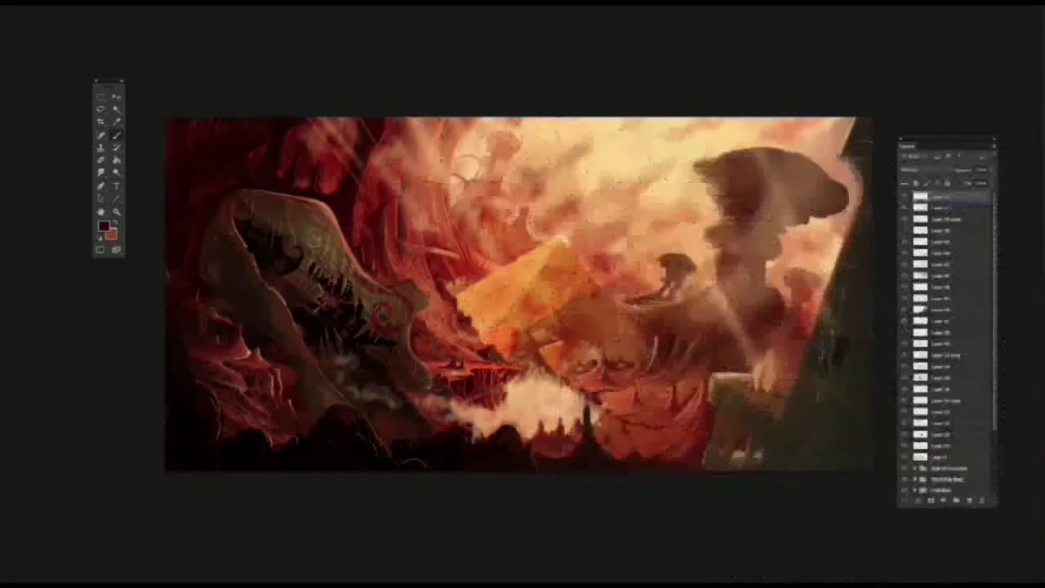
alt+click(495, 300)
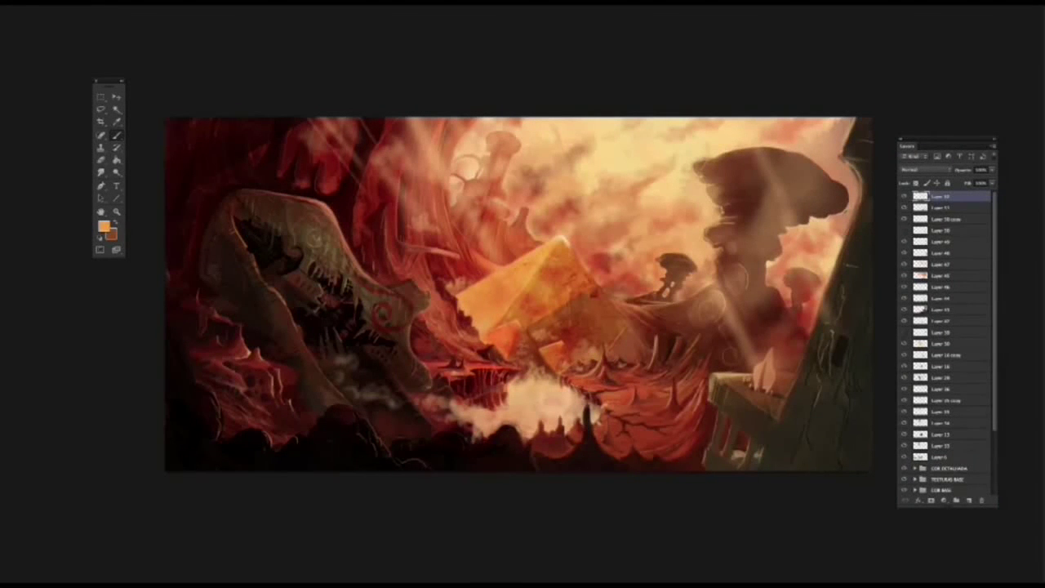
alt+click(620, 343)
alt+click(839, 434)
alt+click(625, 344)
alt+click(634, 393)
right_click(633, 393)
scroll(833, 367, up, 3)
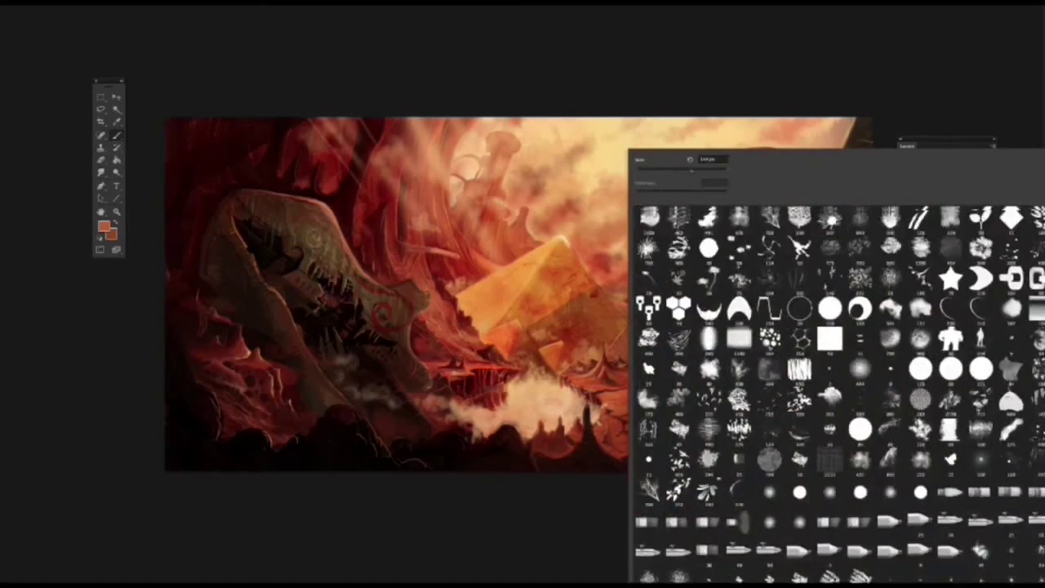
Soften the pyramid's edge and the sky behind it with a sampled pale orange haze.
key(Escape)
right_click(632, 259)
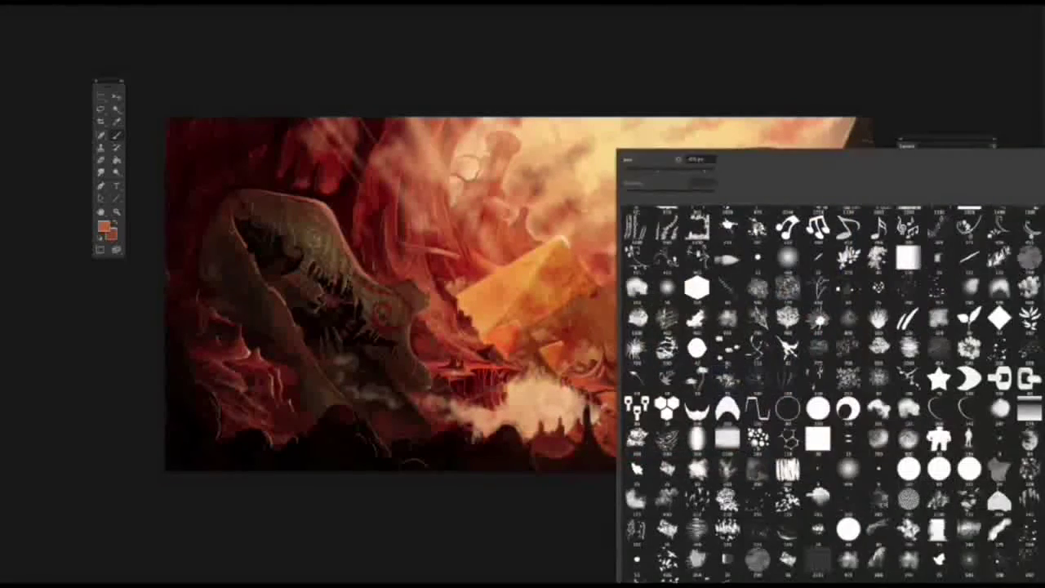
key(Escape)
key(l)
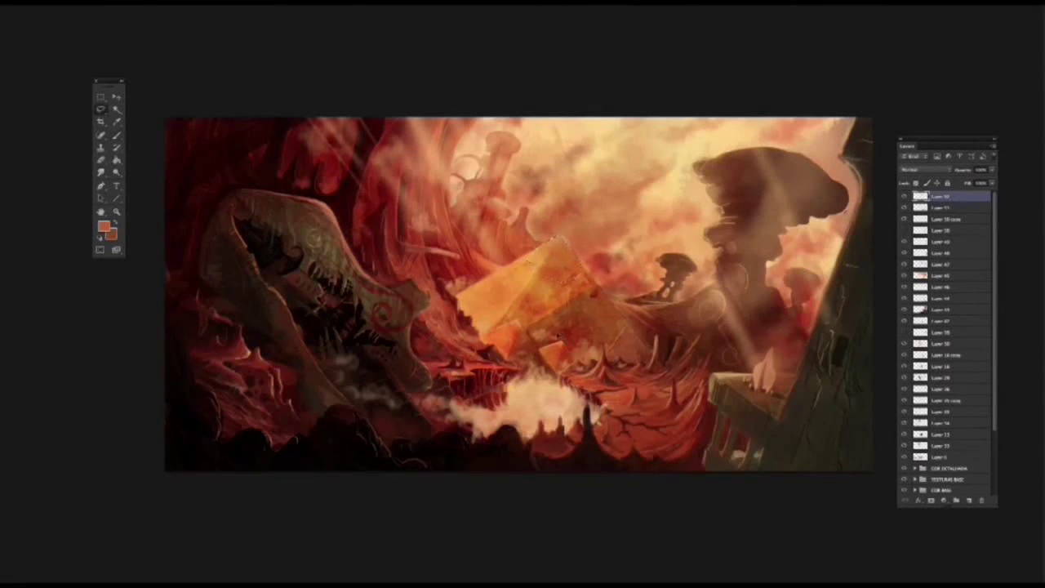
key(super+d)
click(117, 136)
alt+click(565, 216)
drag(563, 260, 602, 307)
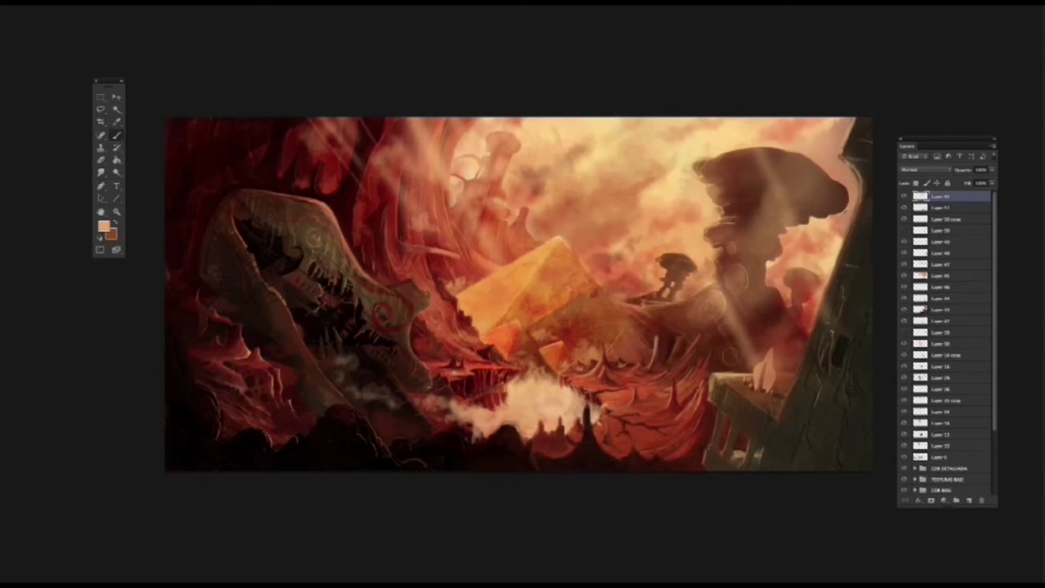
Pick a scatter brush with a sampled dark red and paint a flock of tiny birds across the upper sky.
alt+click(652, 342)
click(104, 226)
right_click(558, 270)
right_click(606, 199)
right_click(643, 199)
click(616, 199)
alt+click(679, 394)
right_click(611, 137)
click(609, 132)
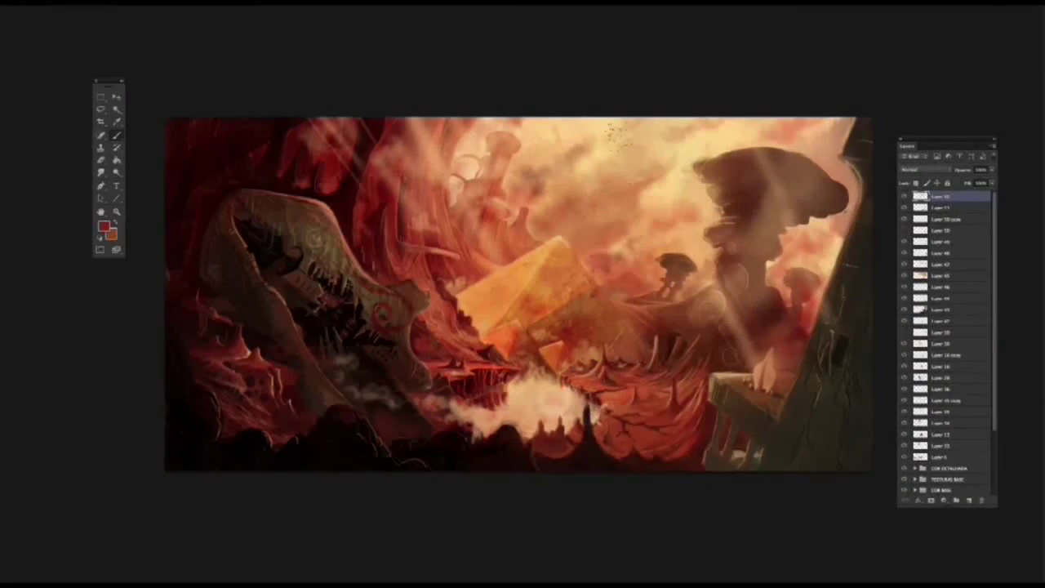
drag(635, 135, 684, 130)
Scatter more dark and reddish specks beside the mushroom tower, and sample red tones from the lower foreground.
alt+click(748, 319)
alt+click(720, 417)
key(F5)
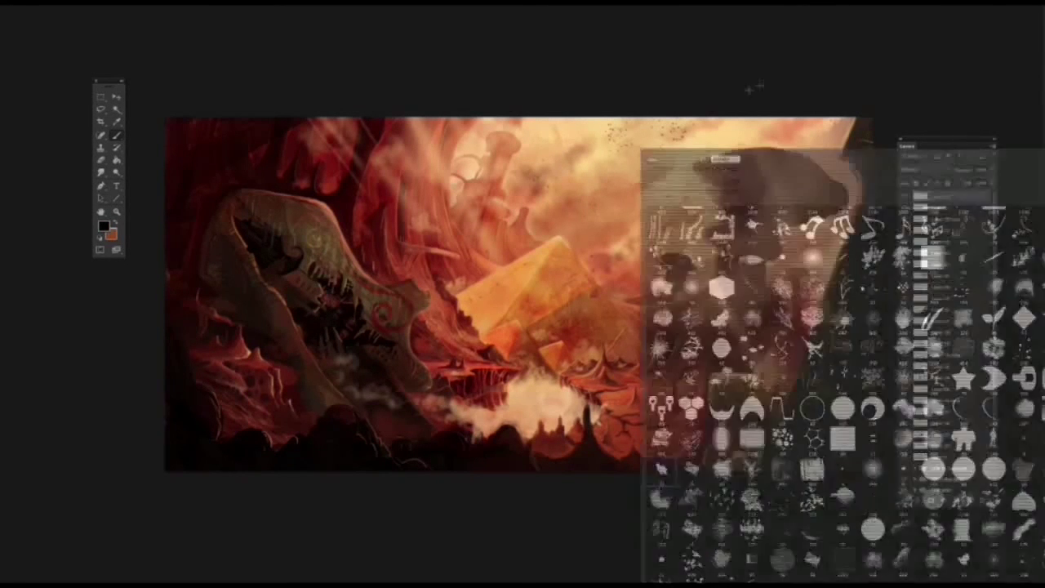
key(F5)
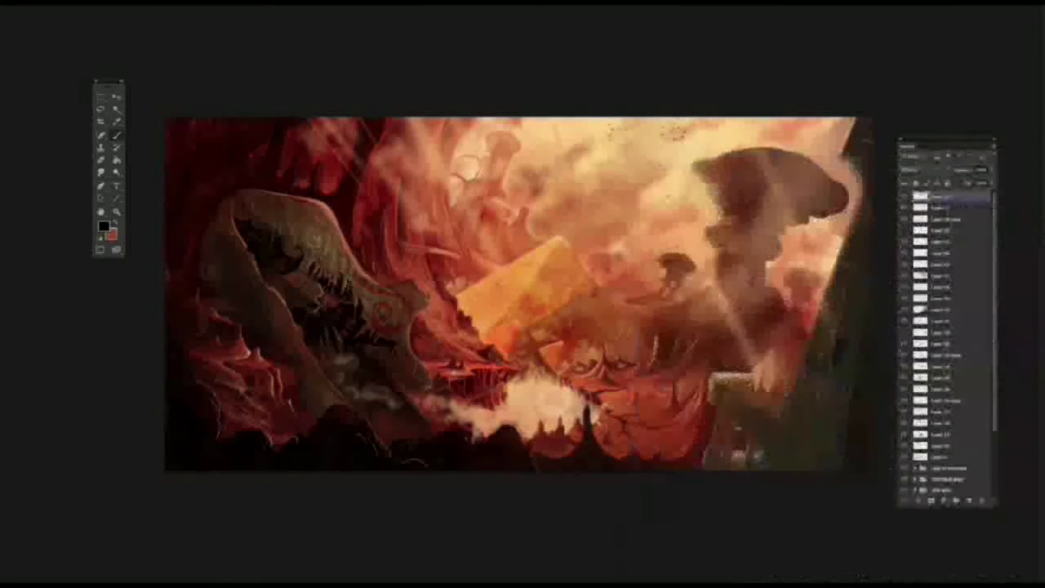
alt+click(594, 441)
alt+click(550, 458)
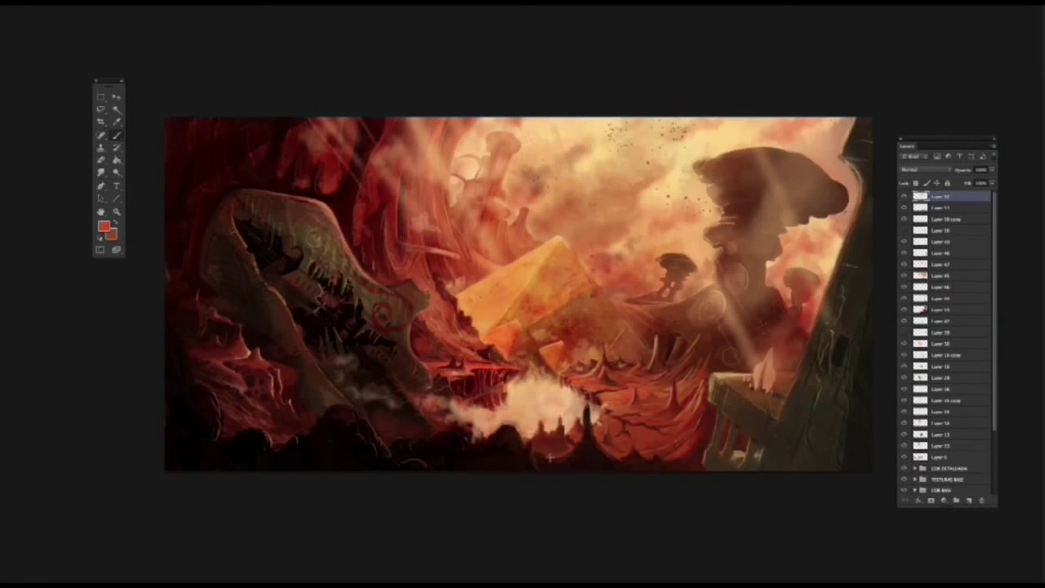